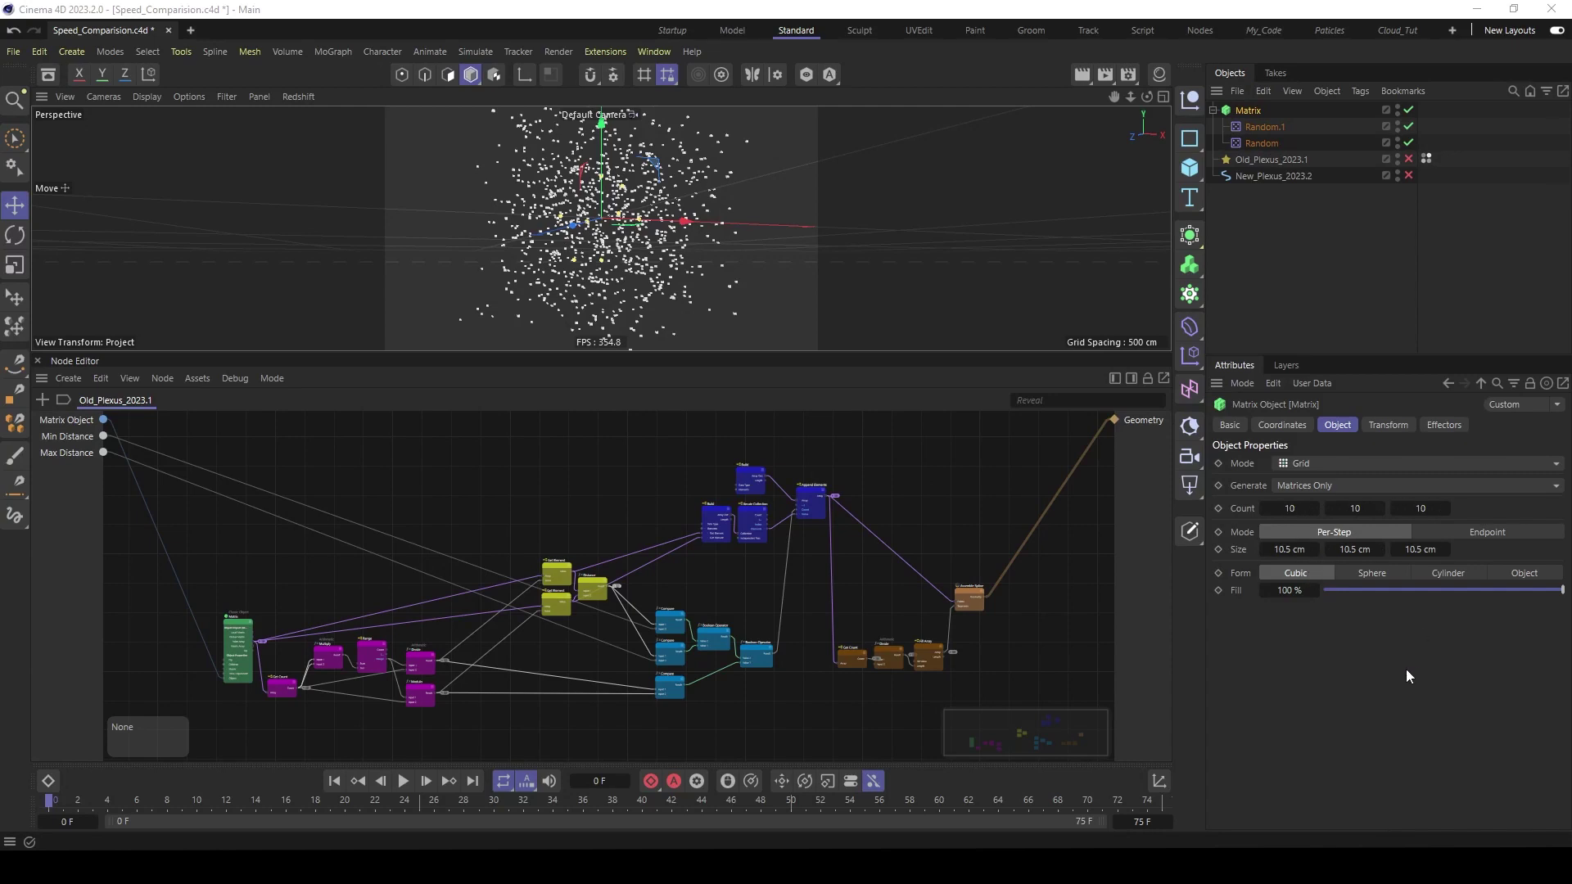
- Compare the Old_Plexus and New_Plexus graphs and inputs, ending back on Old_Plexus
{"action": "left_click", "coordinate": [1270, 160]}
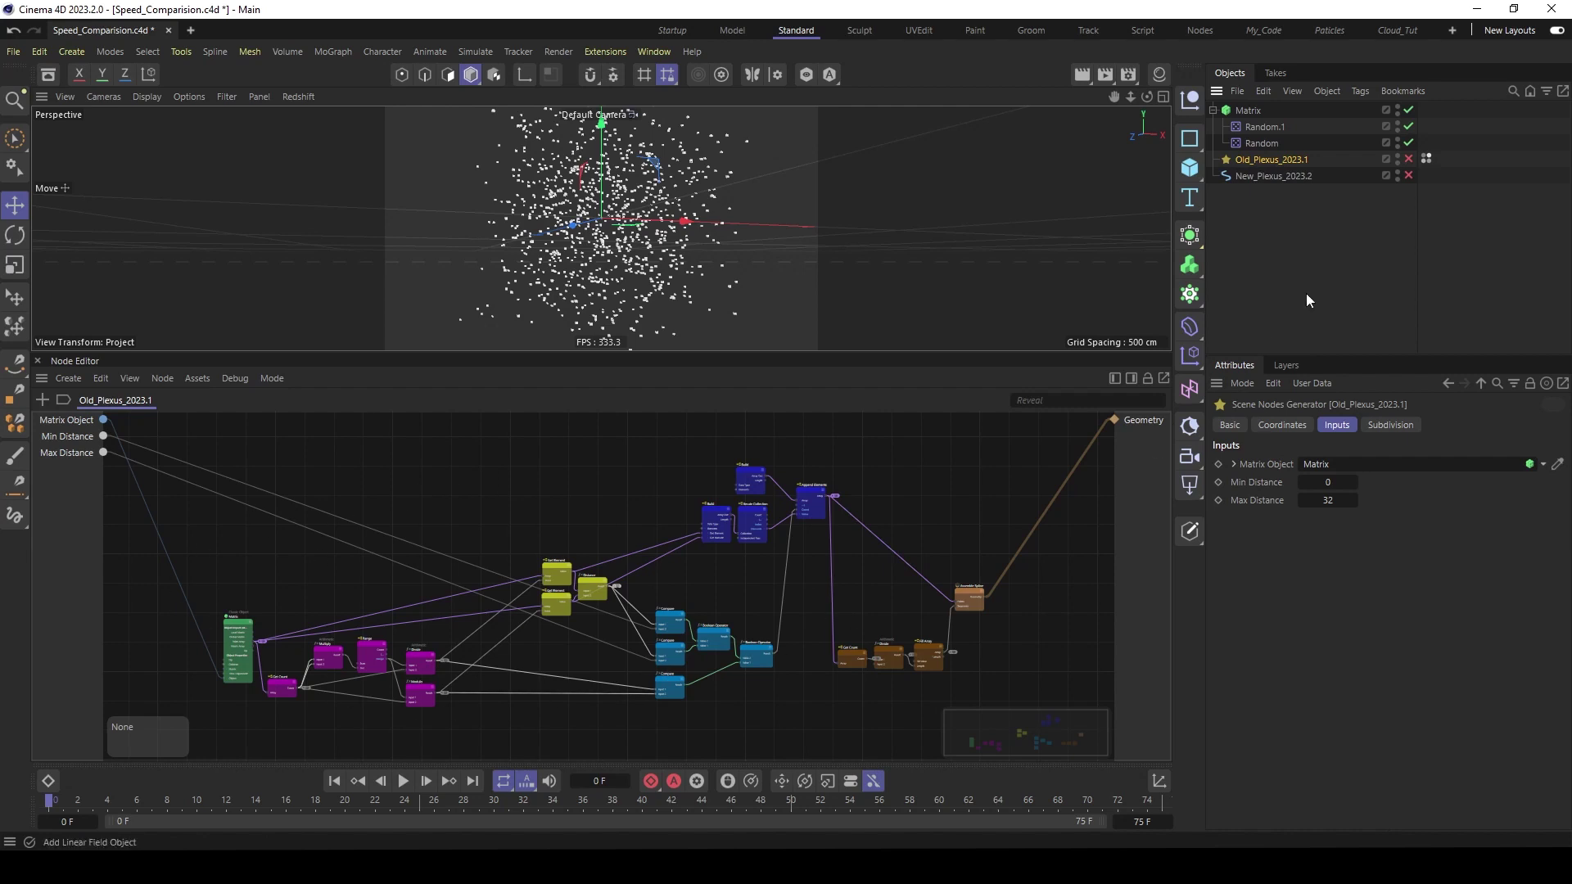
{"action": "left_click", "coordinate": [1231, 176]}
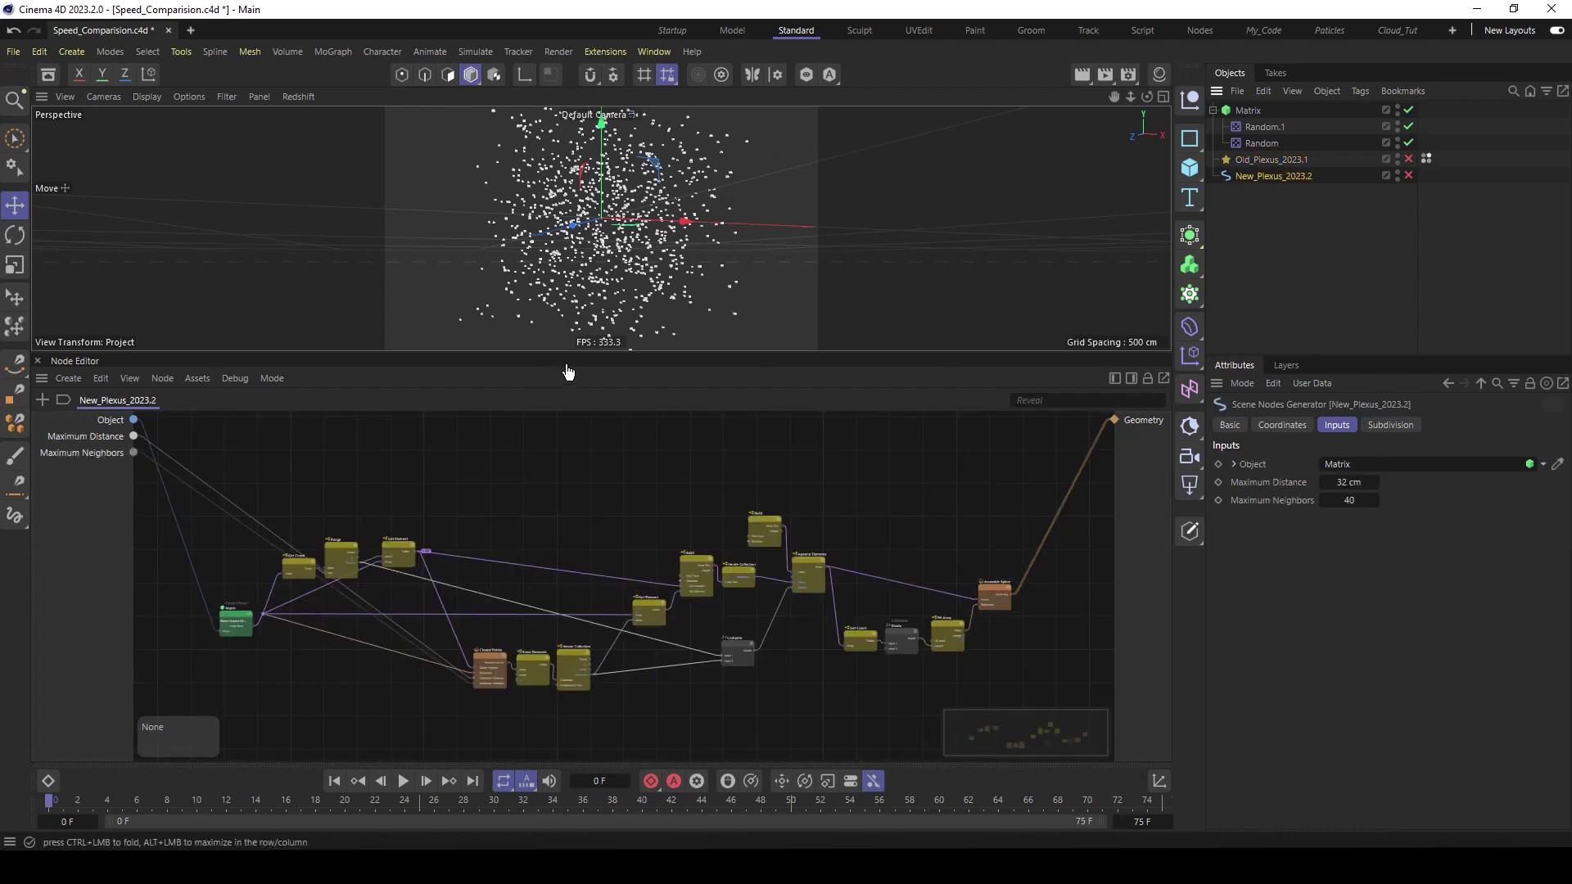
{"action": "left_click_drag", "start_coordinate": [597, 353], "coordinate": [597, 360]}
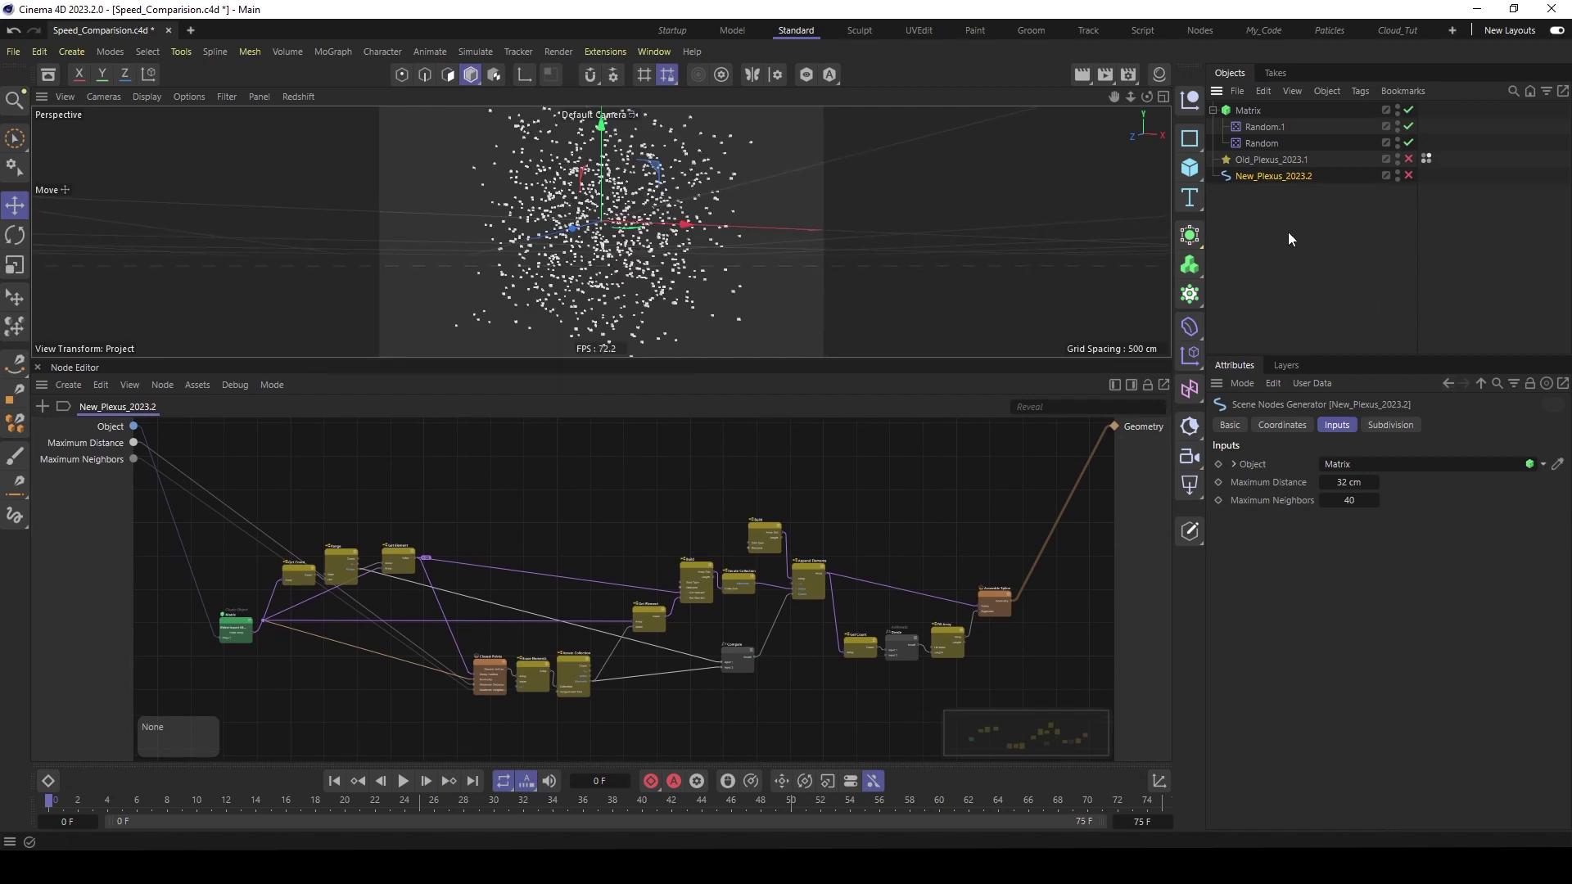
{"action": "left_click", "coordinate": [1271, 159]}
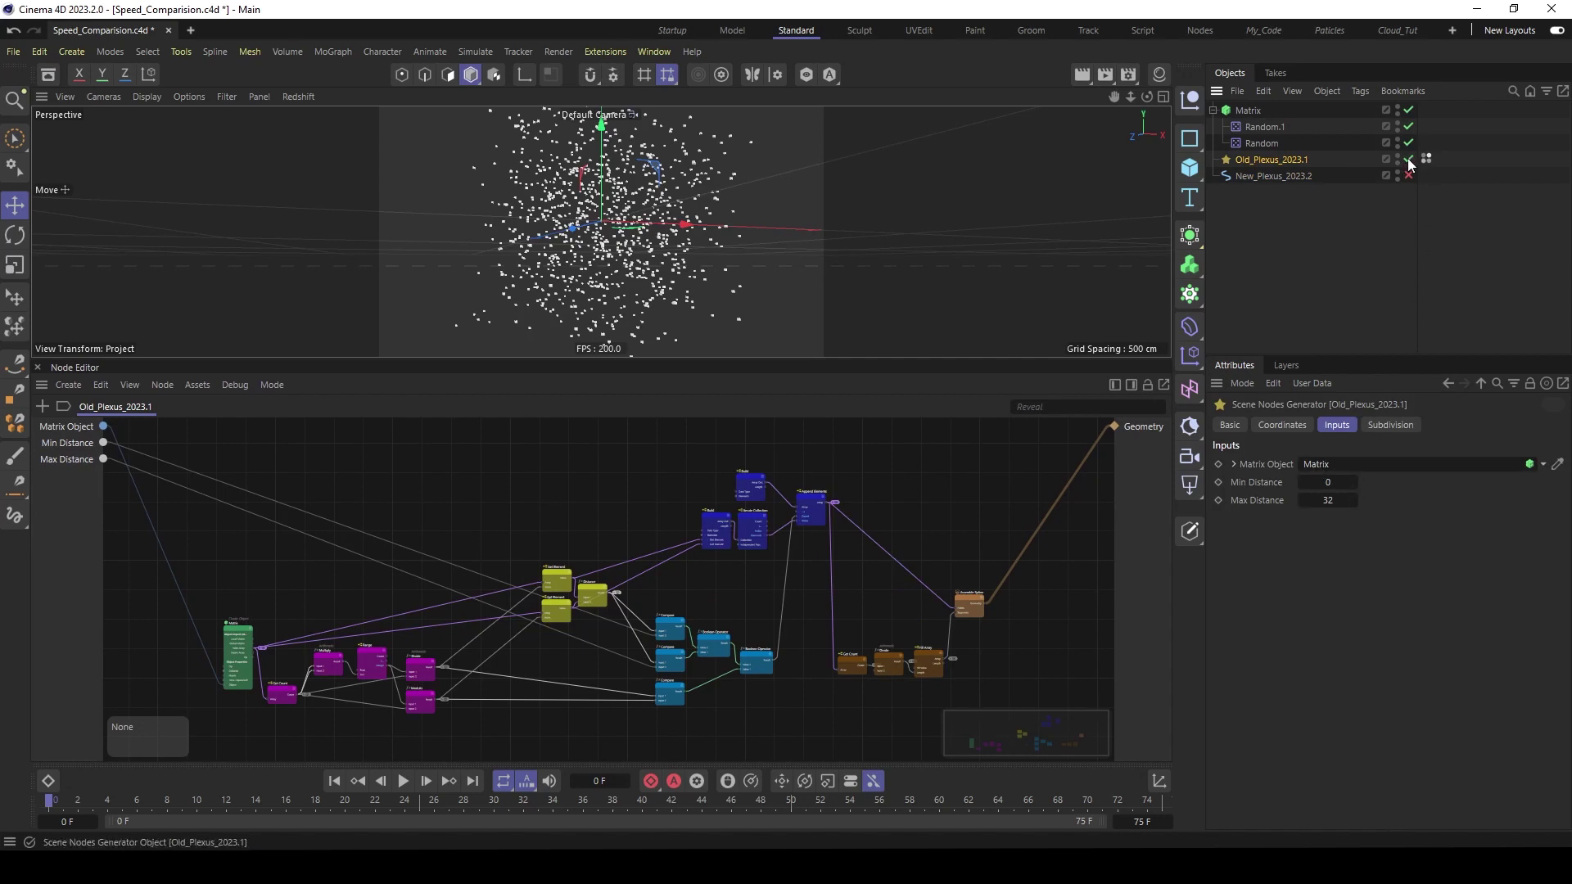
- Hide the Node Editor to enlarge the viewport, play the plexus animation, then stop and rewind it
{"action": "left_click", "coordinate": [1302, 187]}
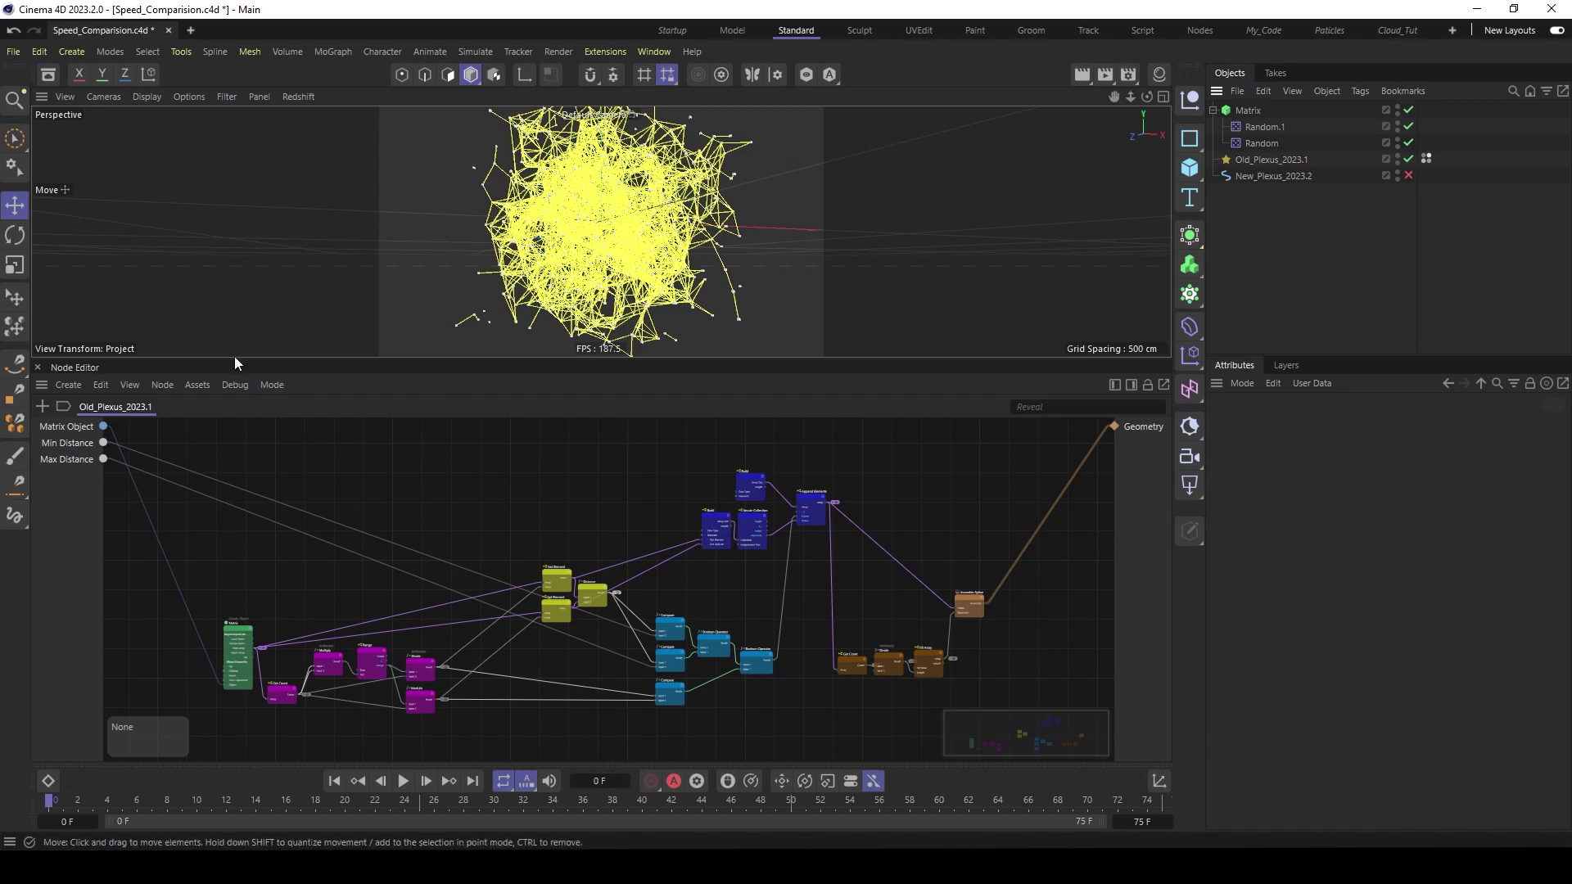
{"action": "left_click", "coordinate": [38, 367]}
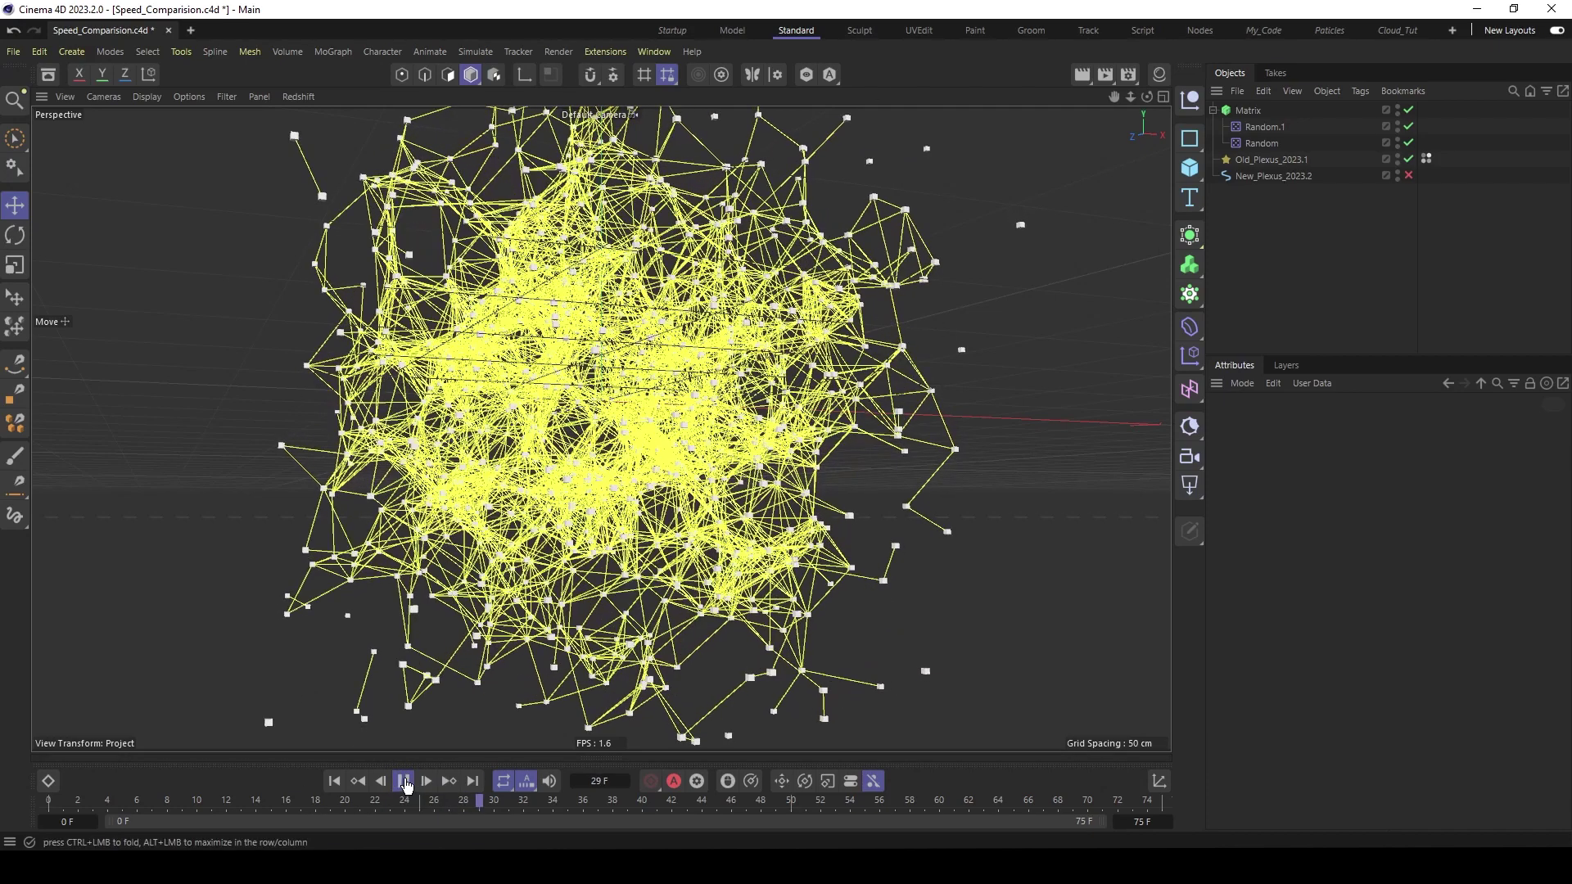
{"action": "left_click", "coordinate": [404, 781]}
{"action": "left_click", "coordinate": [334, 781]}
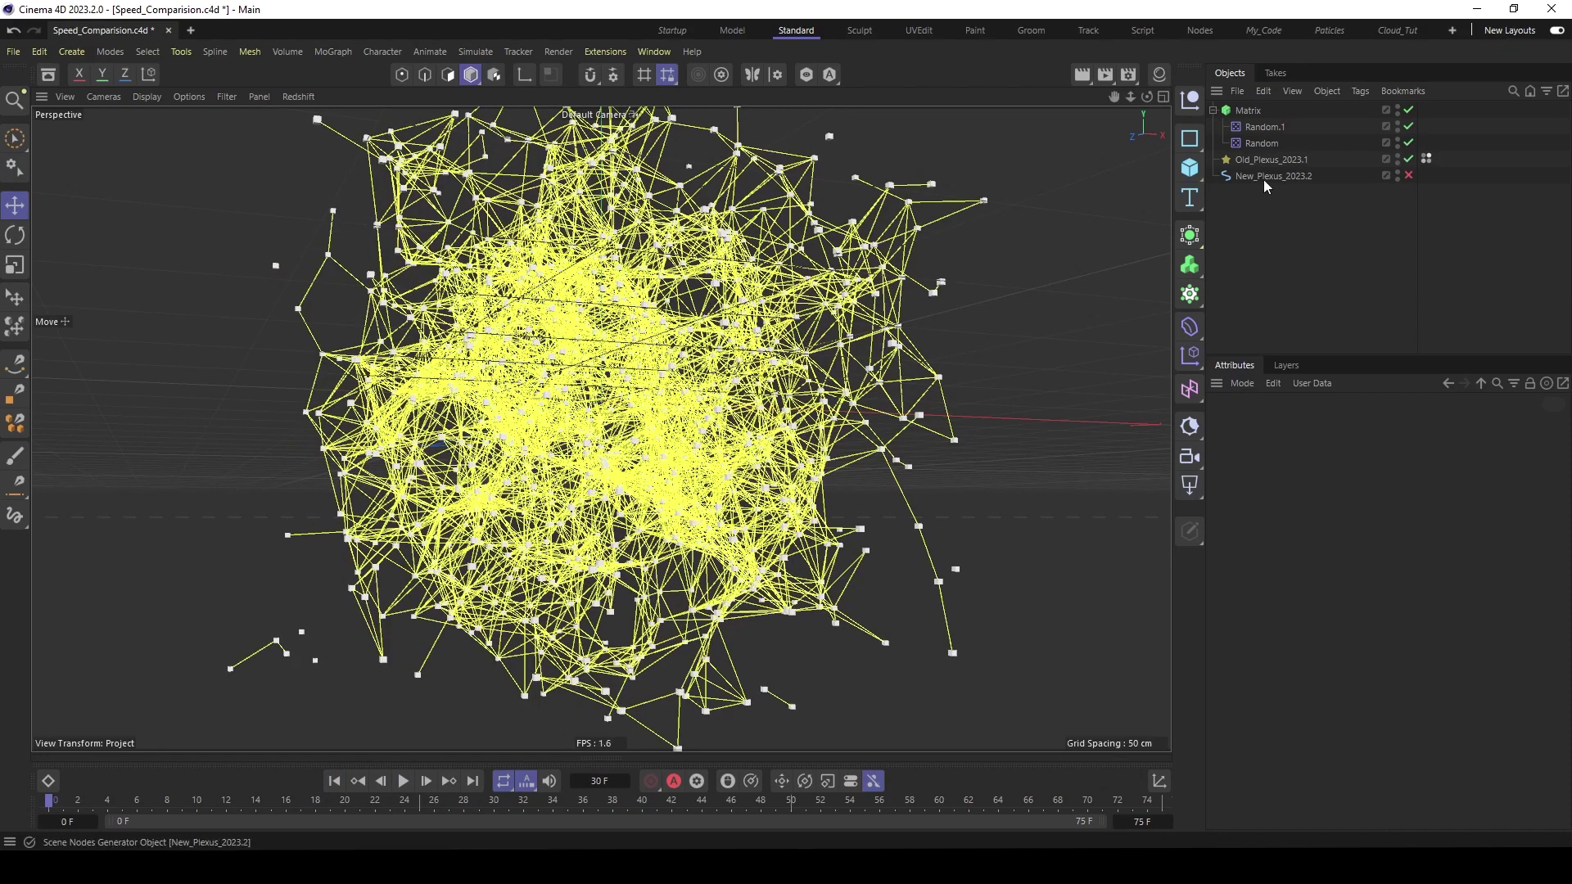
- Turn off Old_Plexus, turn on New_Plexus, and play the animation to compare speed
{"action": "left_click", "coordinate": [1410, 175]}
{"action": "left_click", "coordinate": [1274, 177]}
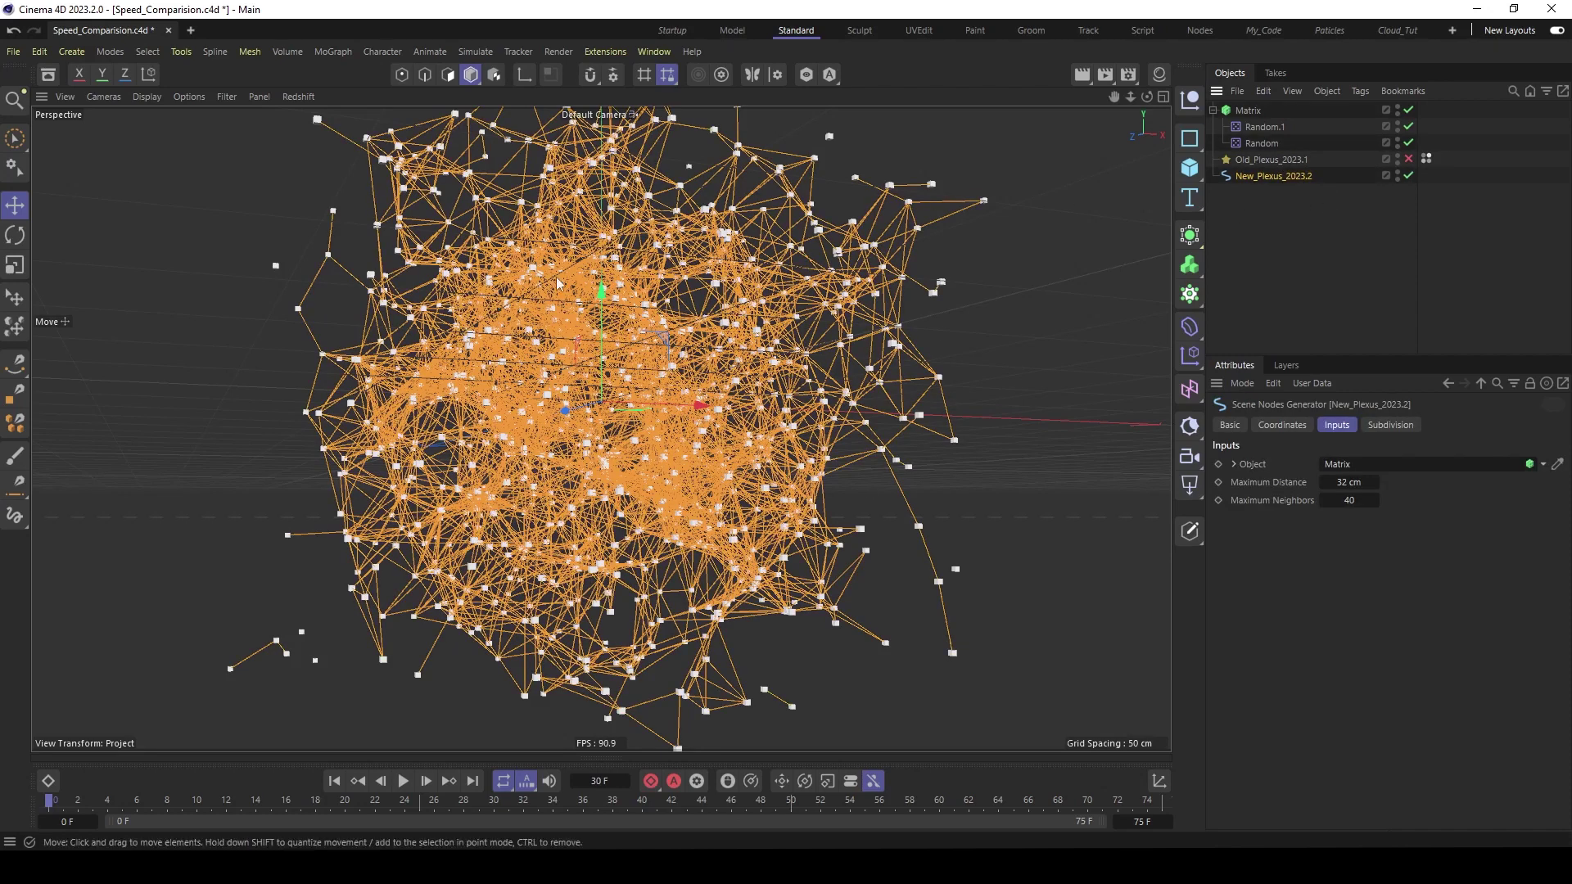
{"action": "left_click", "coordinate": [904, 220]}
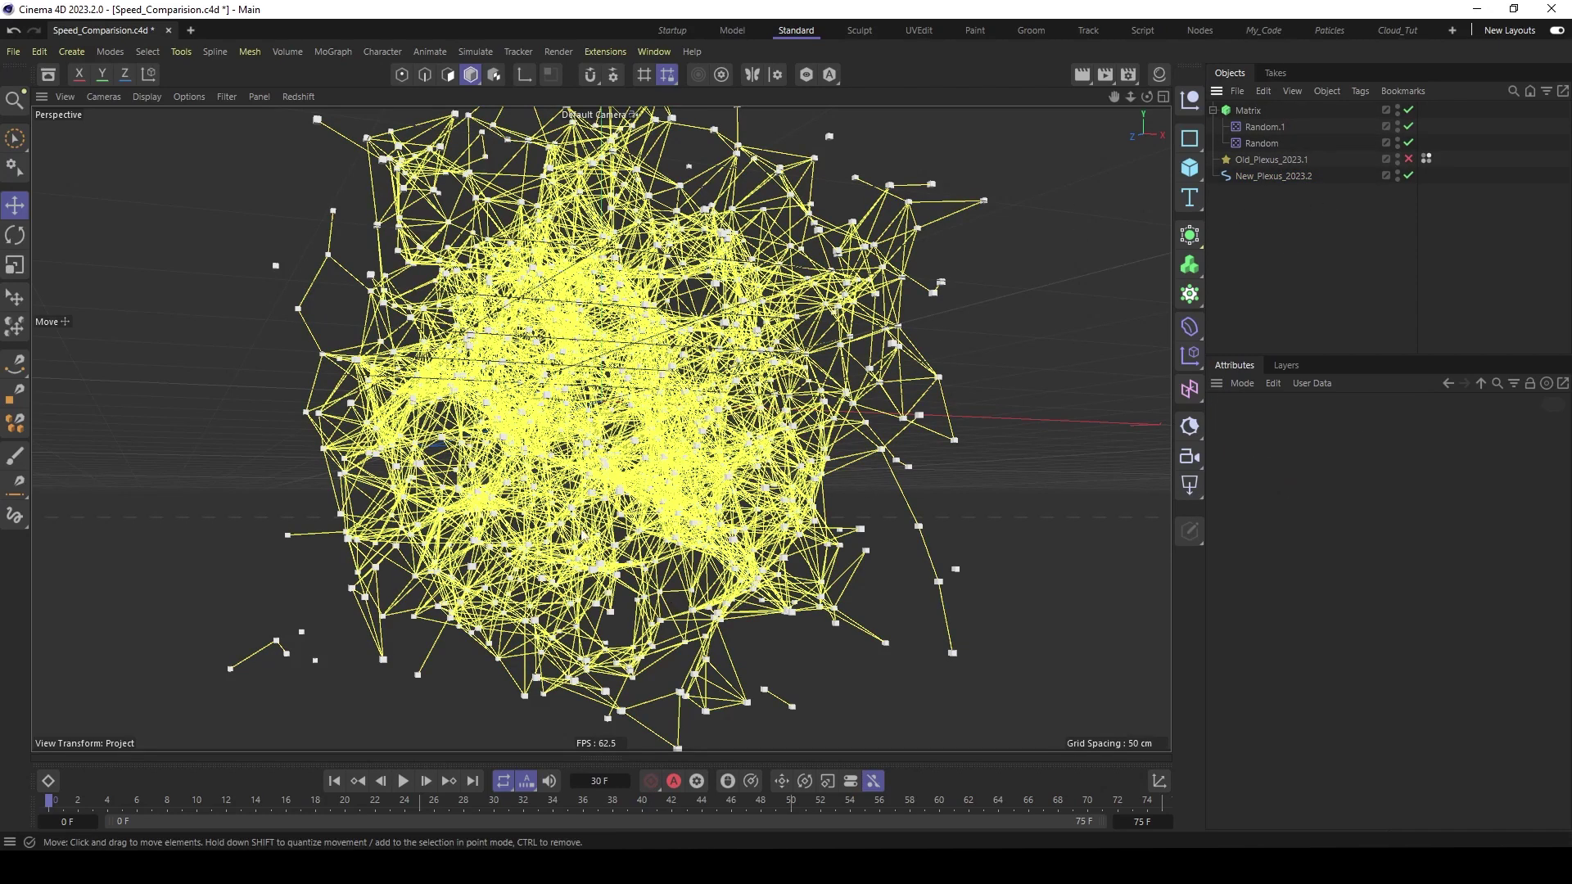
{"action": "left_click", "coordinate": [403, 781]}
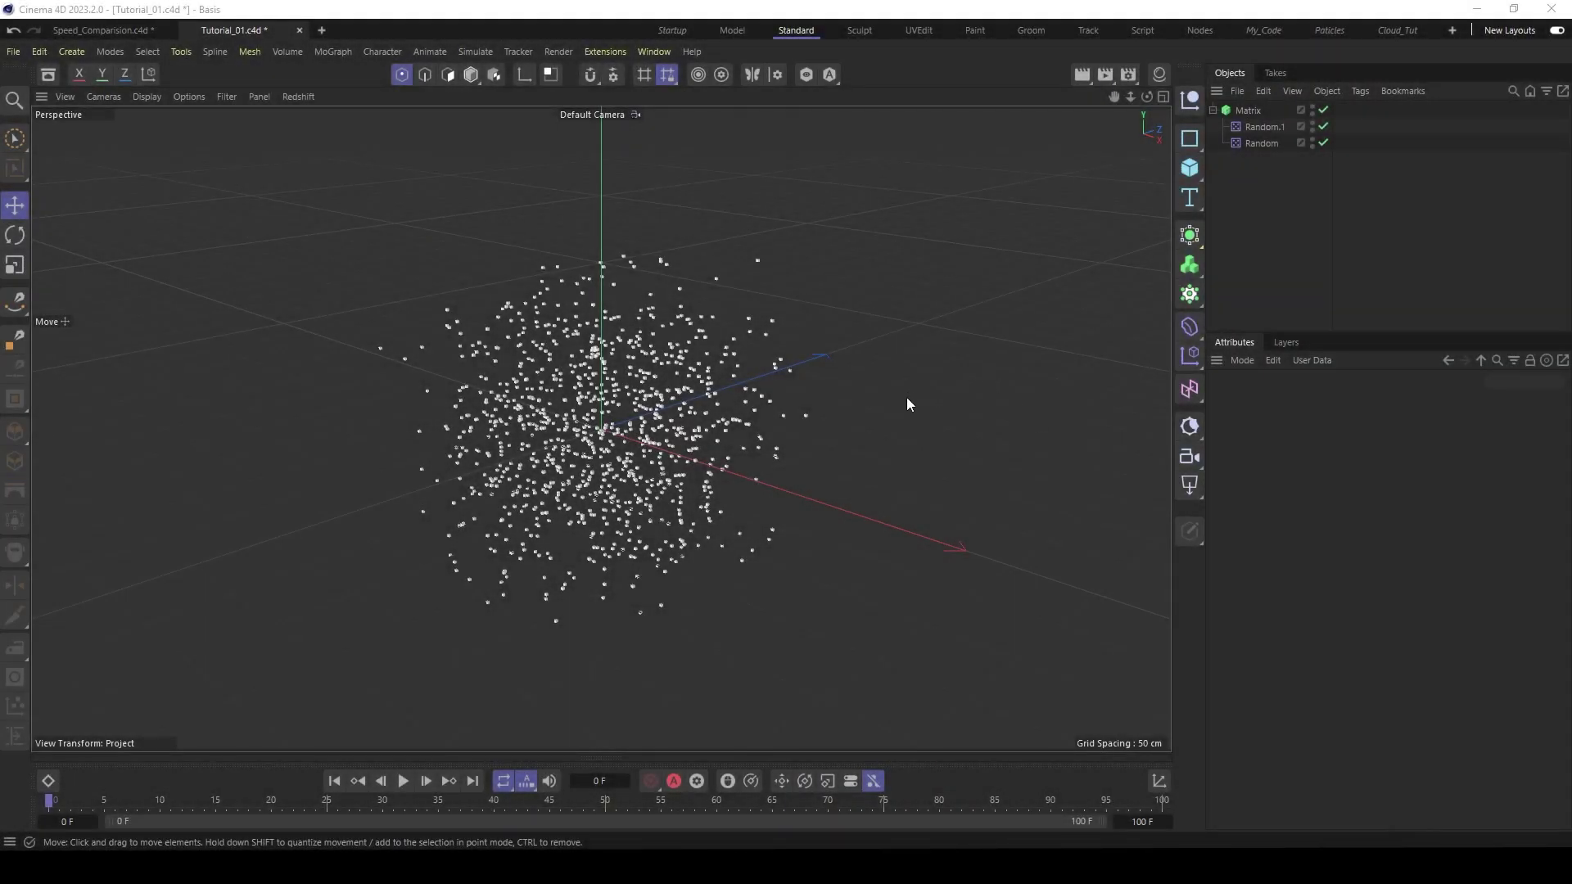
- Add the Spline Primitive Group asset from Nodes > Asset Construction to the Object Manager
{"action": "left_click", "coordinate": [1246, 110]}
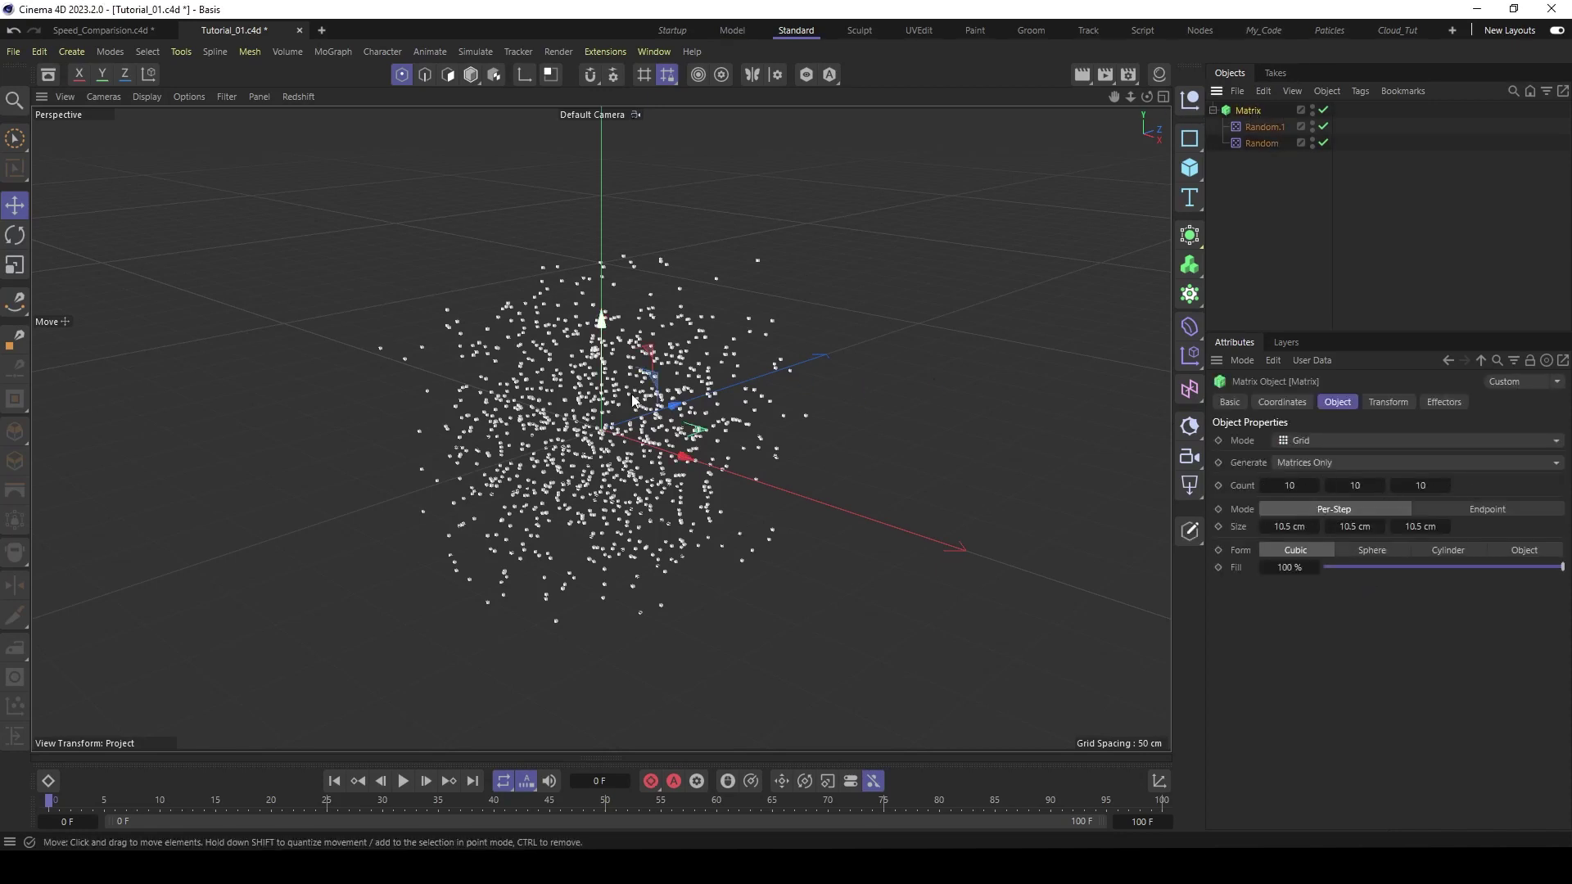
{"action": "left_click", "coordinate": [1251, 222]}
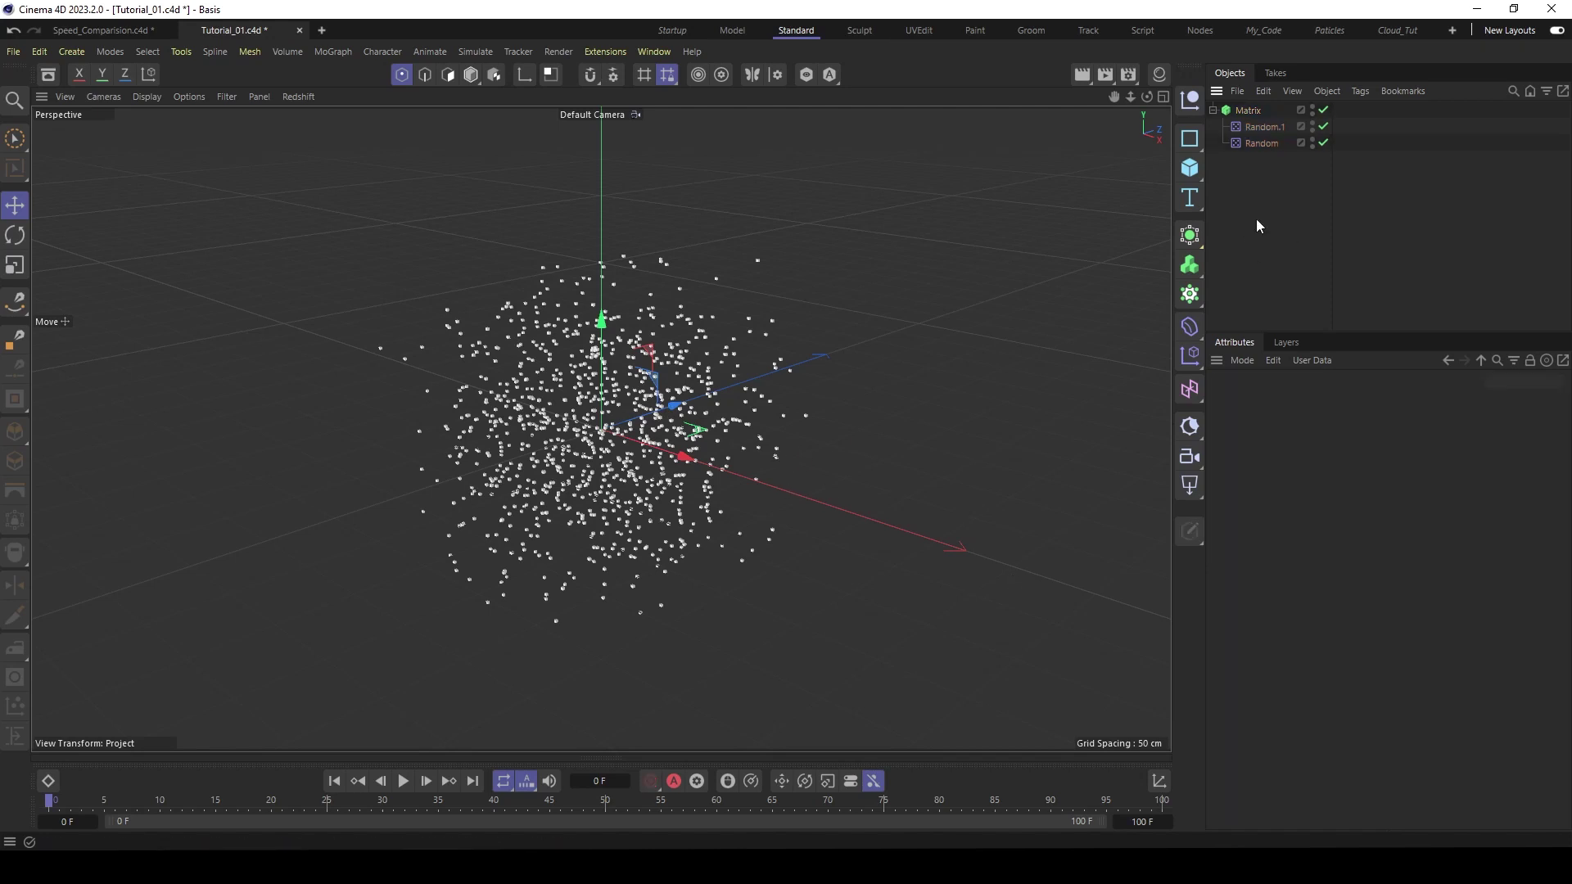
{"action": "left_click", "coordinate": [48, 75]}
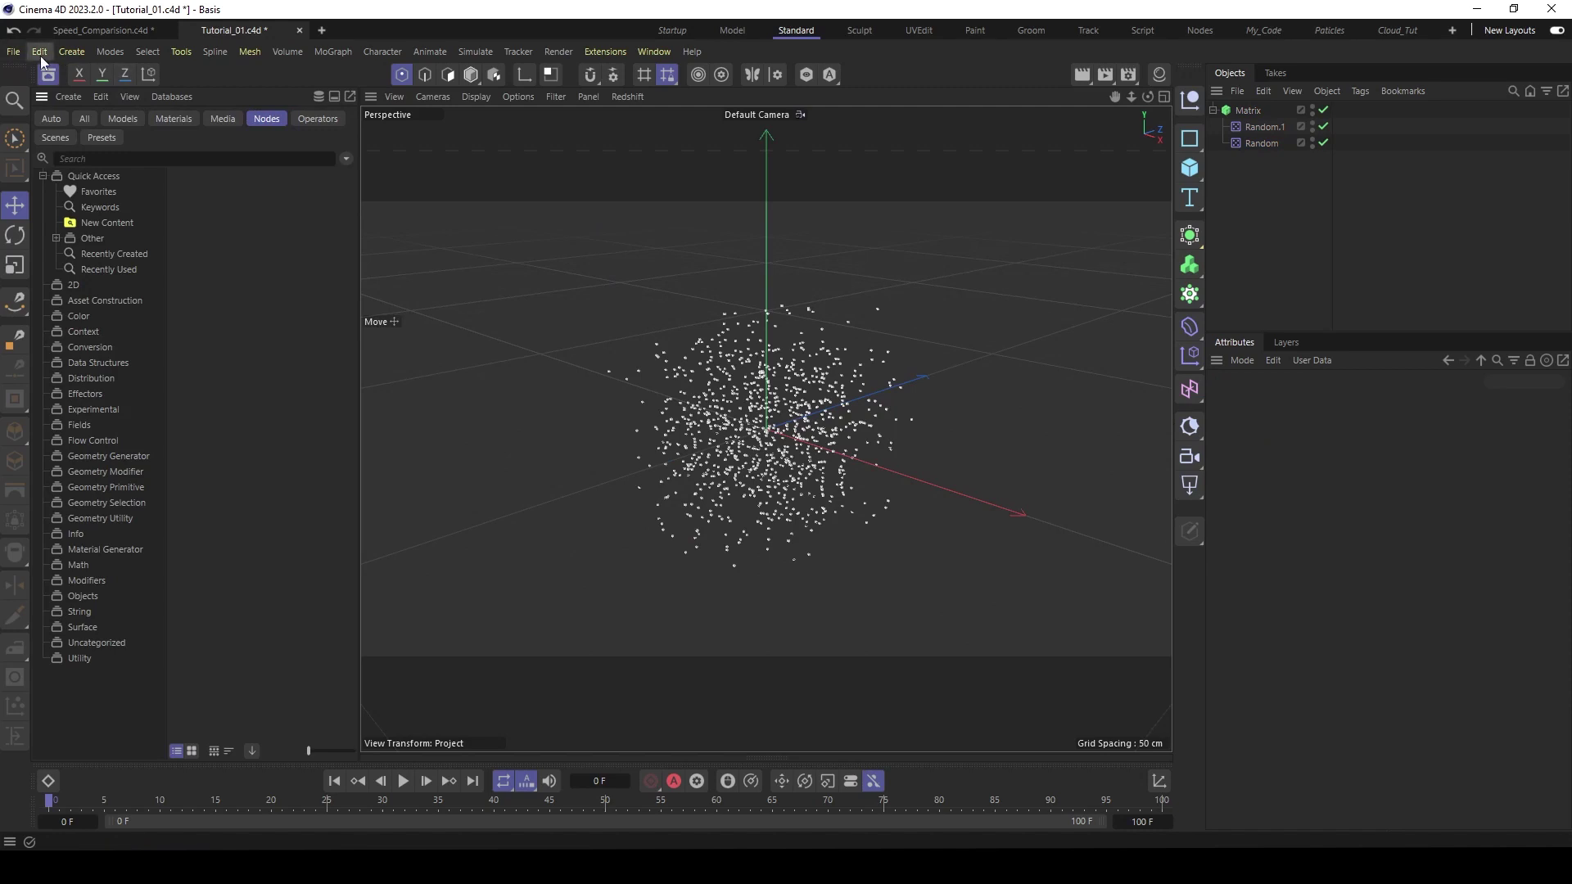
{"action": "left_click", "coordinate": [106, 302]}
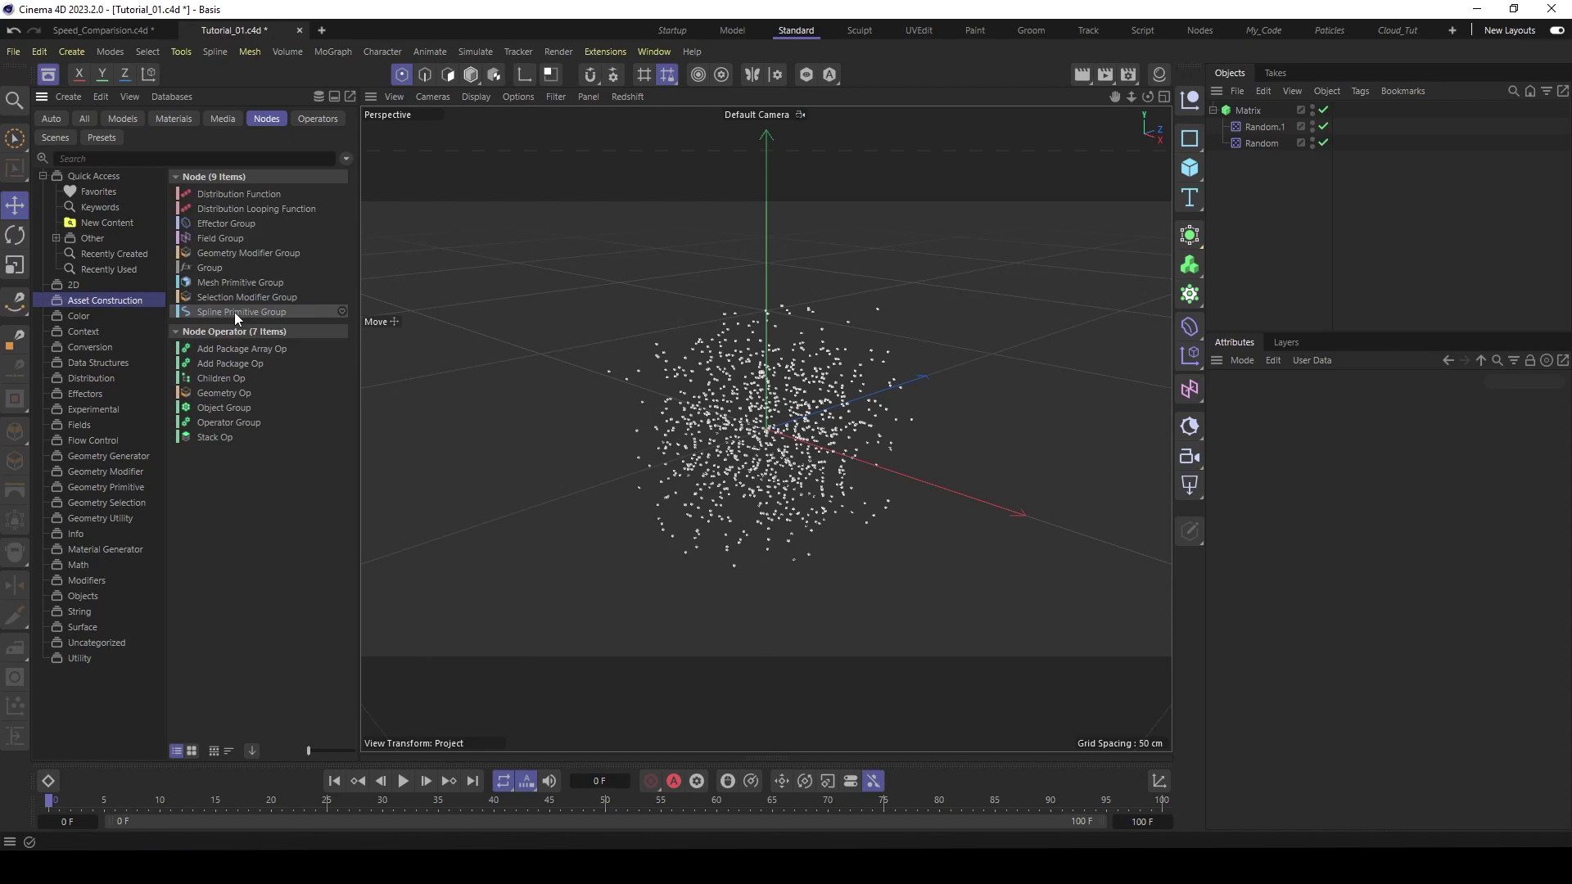
{"action": "left_click", "coordinate": [210, 310]}
{"action": "left_click_drag", "start_coordinate": [210, 313], "coordinate": [1408, 157]}
{"action": "left_click_drag", "start_coordinate": [1239, 196], "coordinate": [1265, 191]}
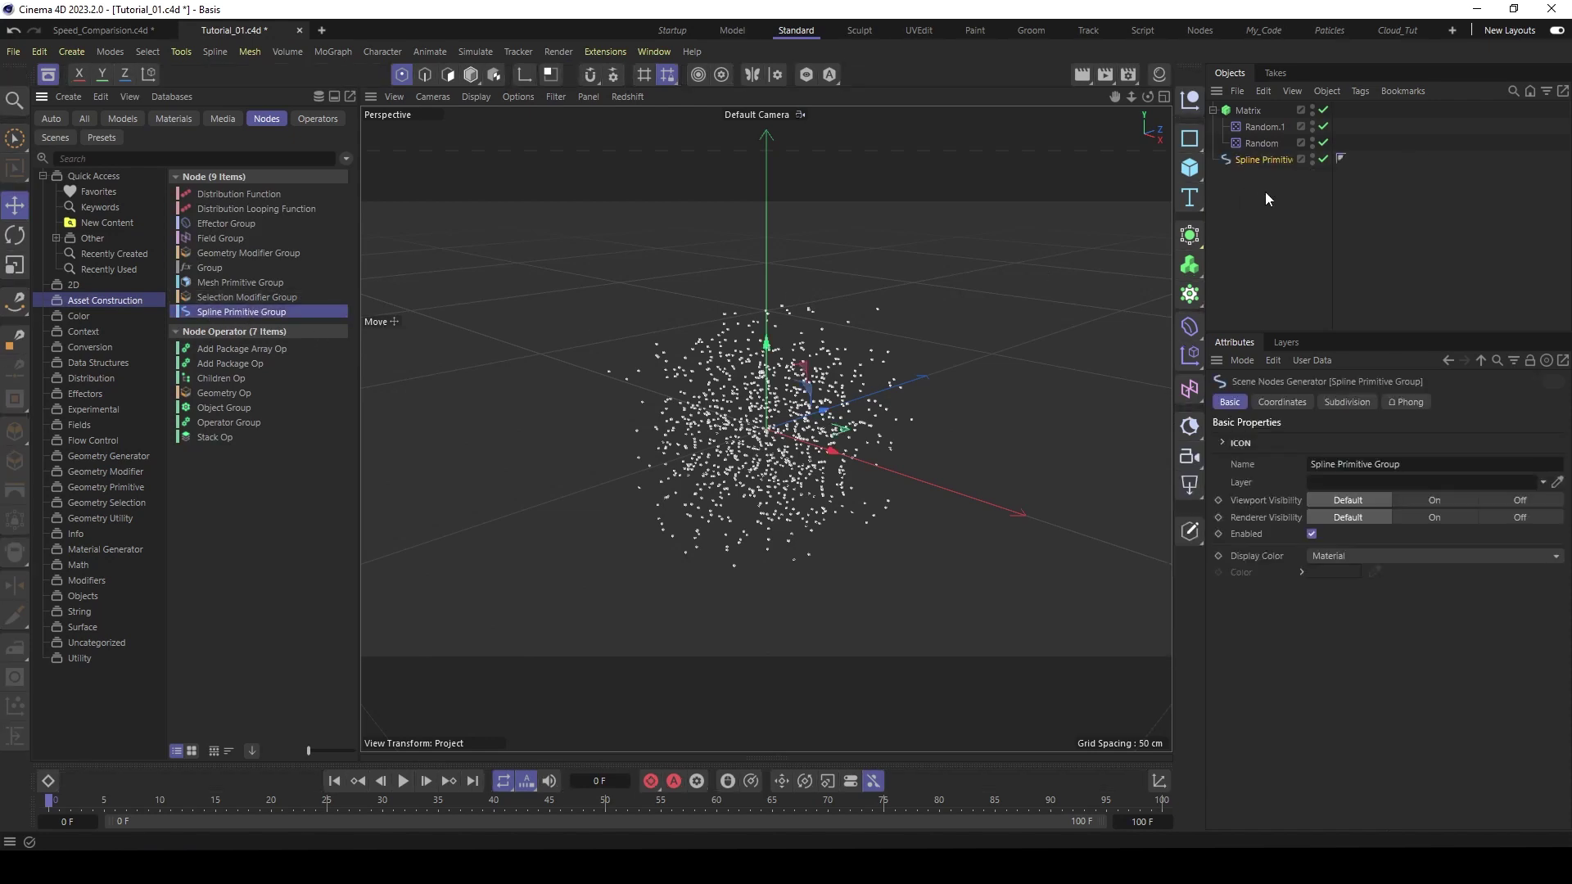
- Open the Spline Primitive Group graph, enlarge it, and import the Matrix as a node
{"action": "double_click", "coordinate": [1227, 158]}
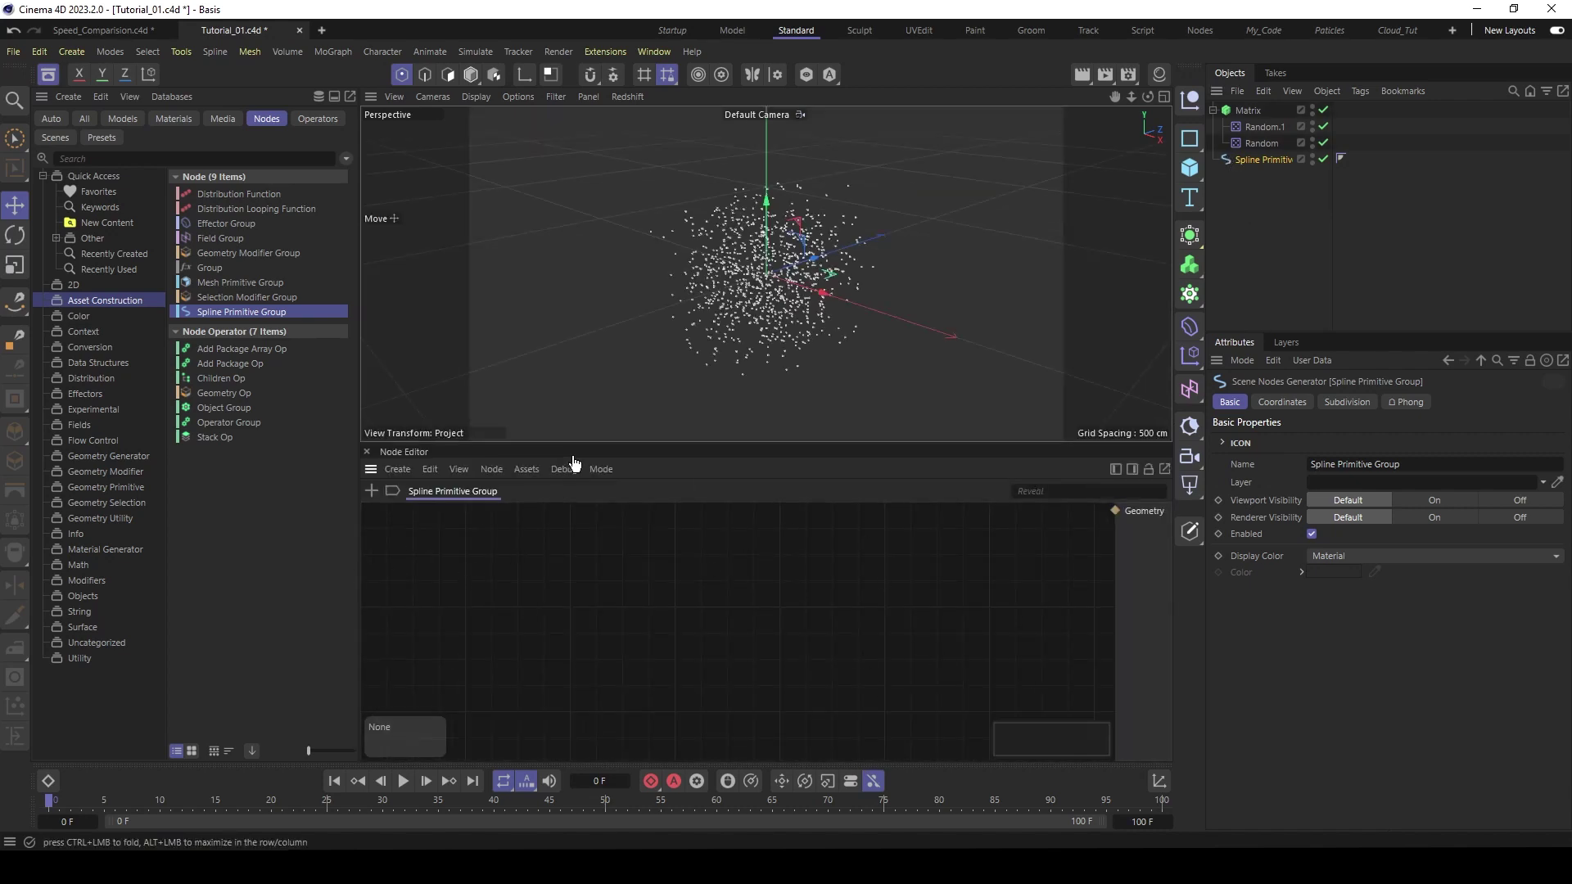
{"action": "left_click_drag", "start_coordinate": [579, 447], "coordinate": [591, 360]}
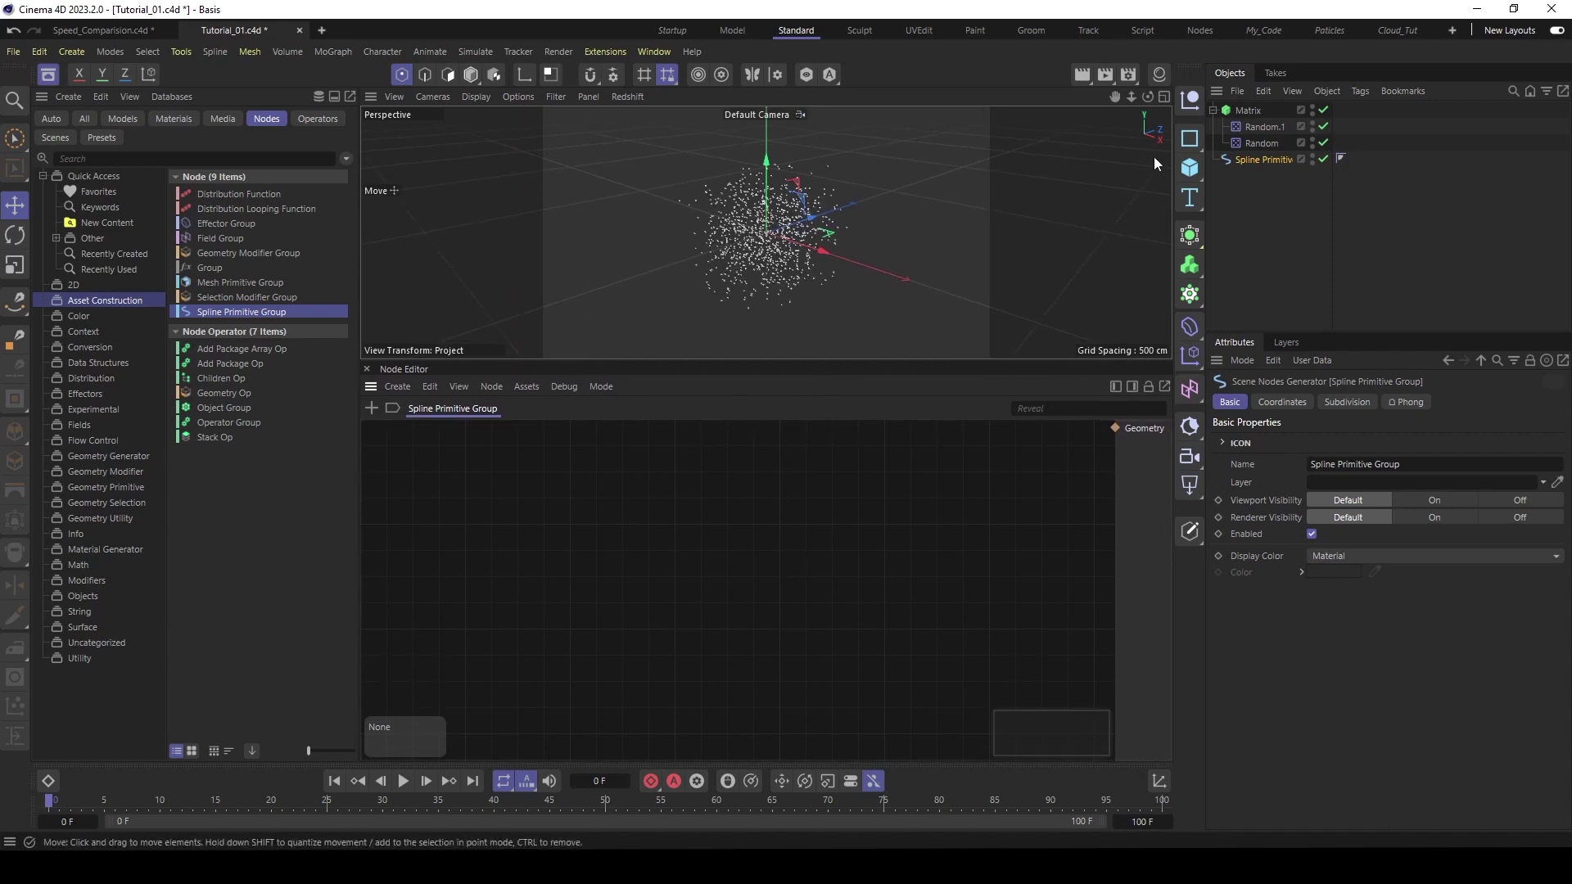
{"action": "left_click", "coordinate": [1231, 112]}
{"action": "left_click_drag", "start_coordinate": [453, 481], "coordinate": [453, 481]}
{"action": "left_click", "coordinate": [445, 512]}
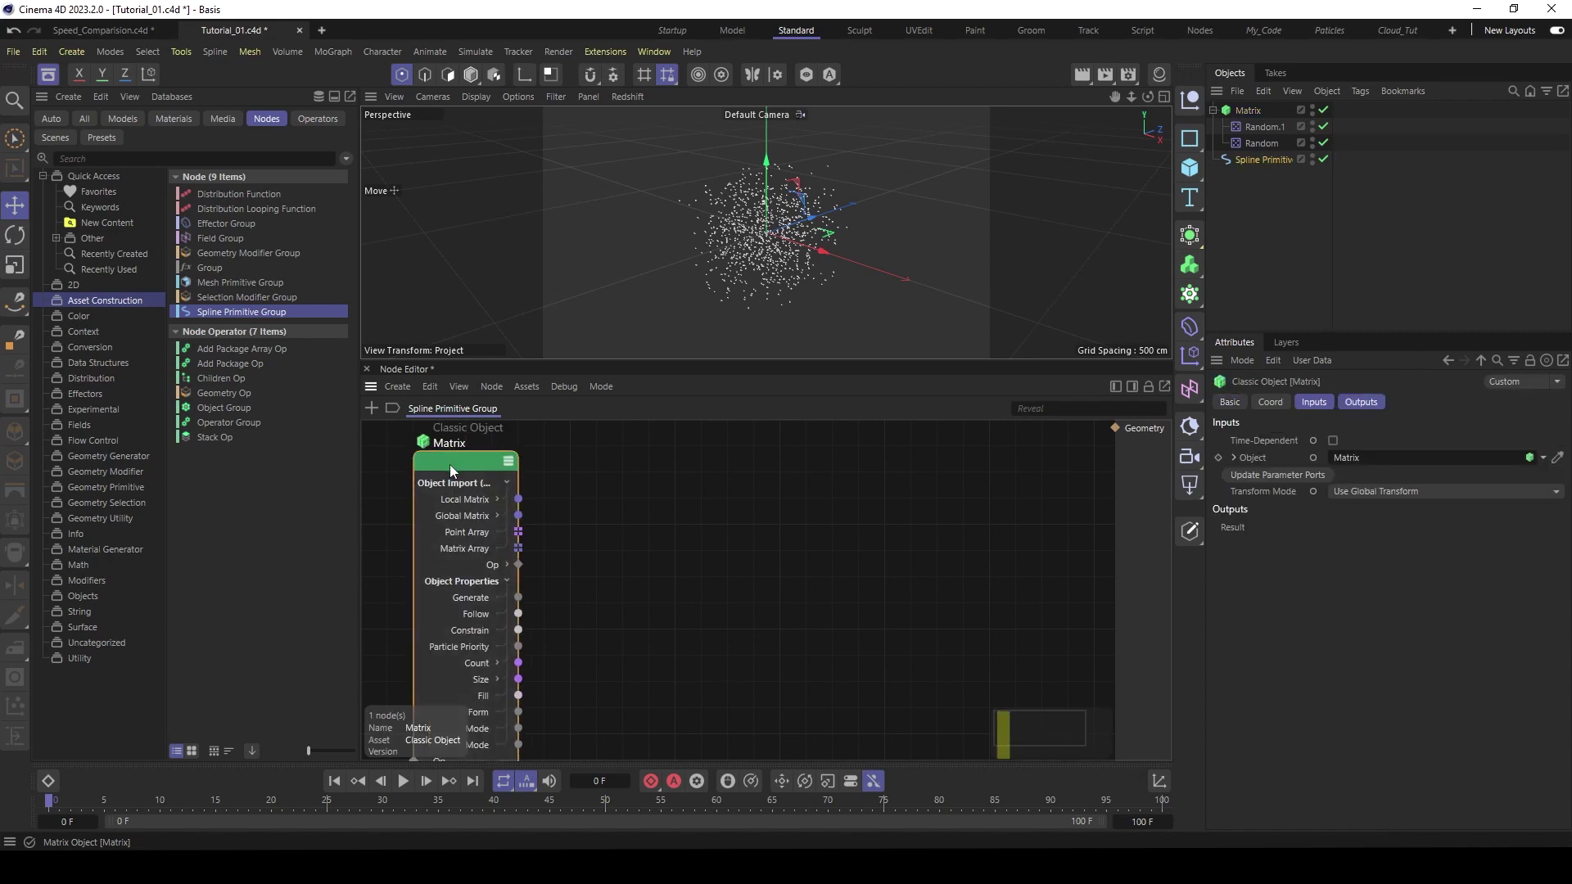
{"action": "scroll", "coordinate": [492, 488], "scroll_direction": "down", "scroll_amount": 2}
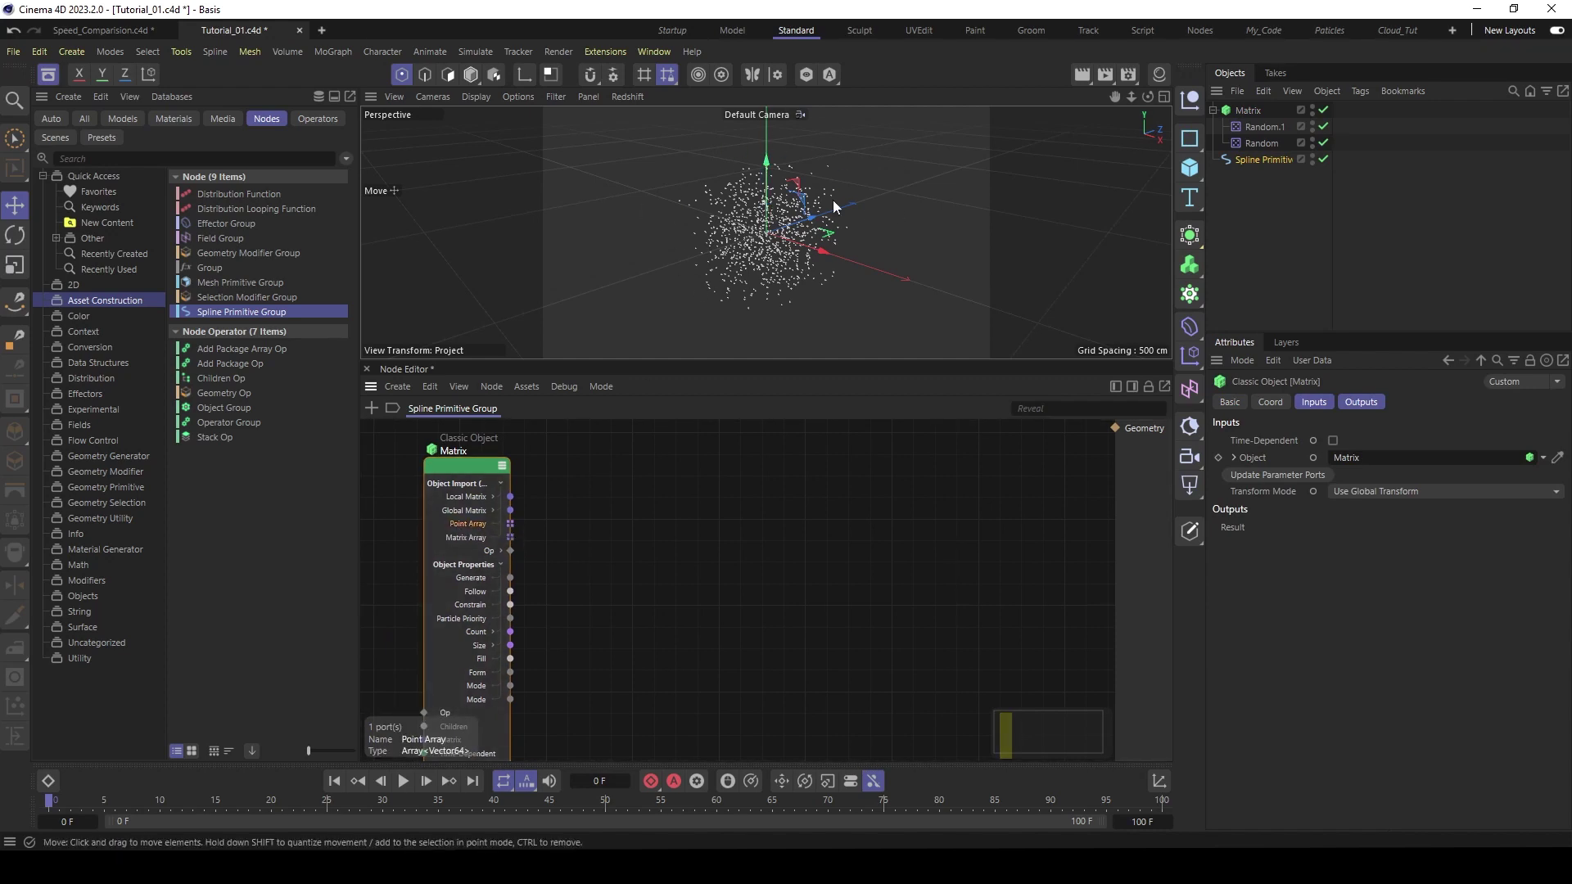
{"action": "left_click_drag", "start_coordinate": [461, 462], "coordinate": [458, 464]}
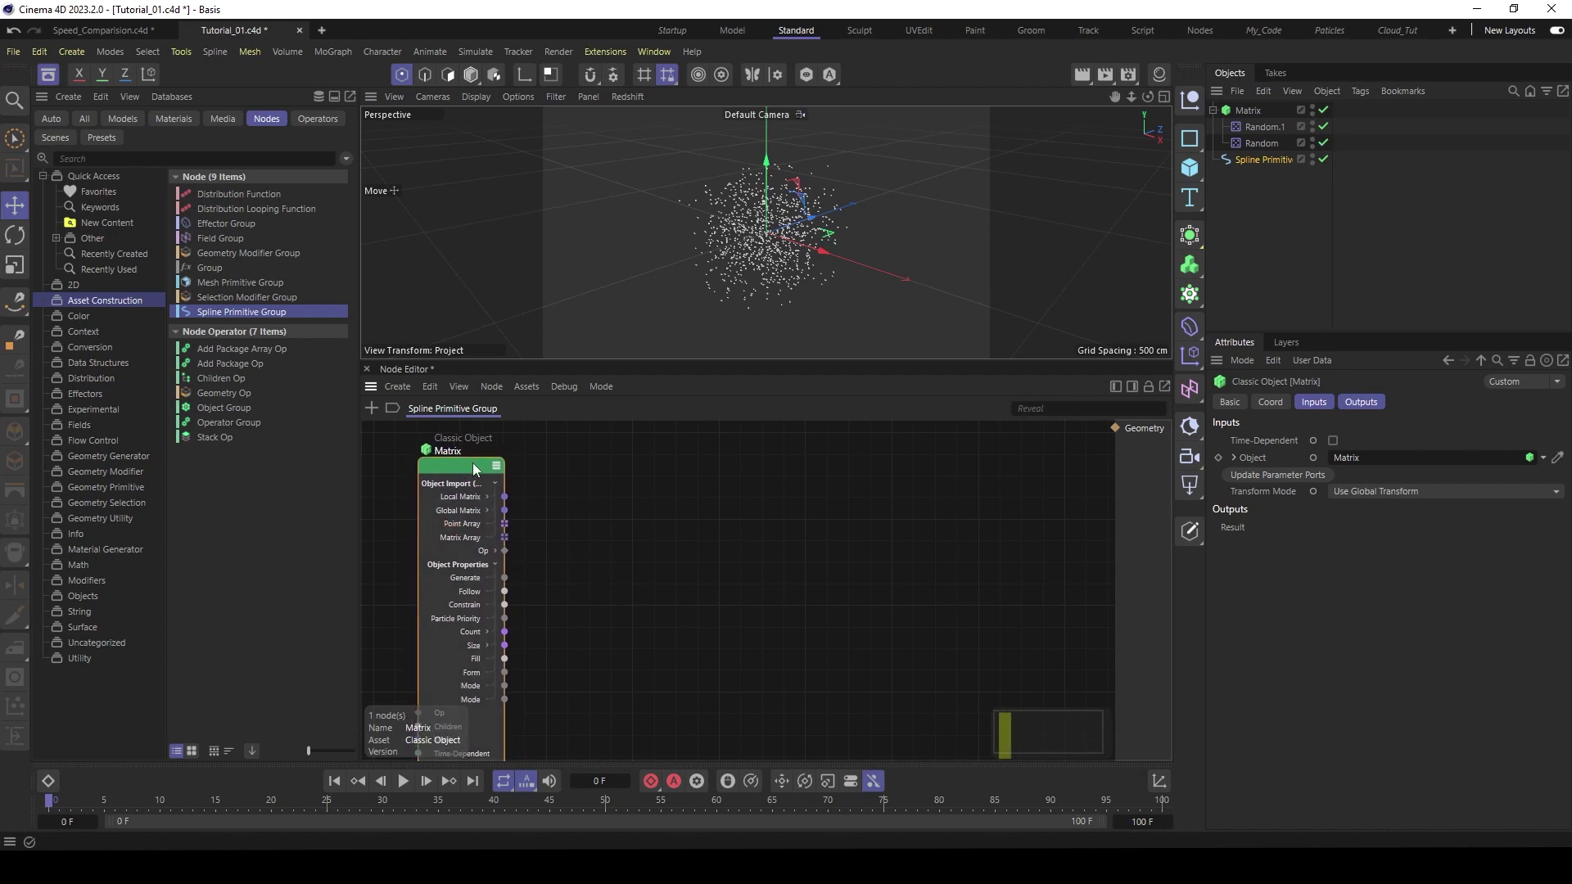
- Place a Closest Points node from Geometry Modifier and wire Matrix Point Array into its Geometry
{"action": "left_click", "coordinate": [116, 471]}
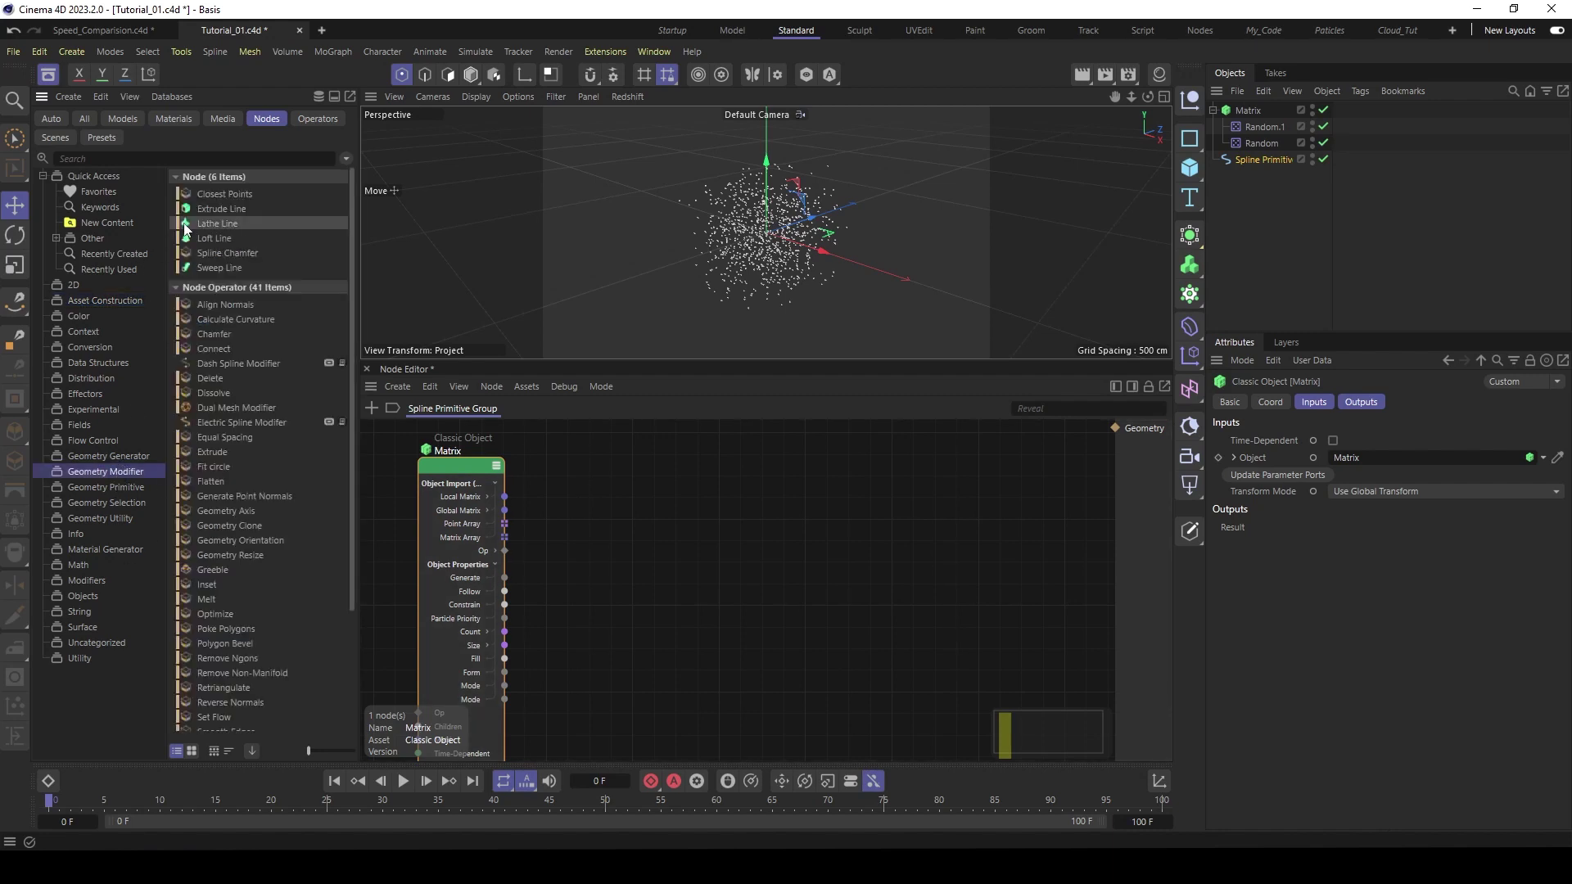
{"action": "left_click", "coordinate": [237, 195]}
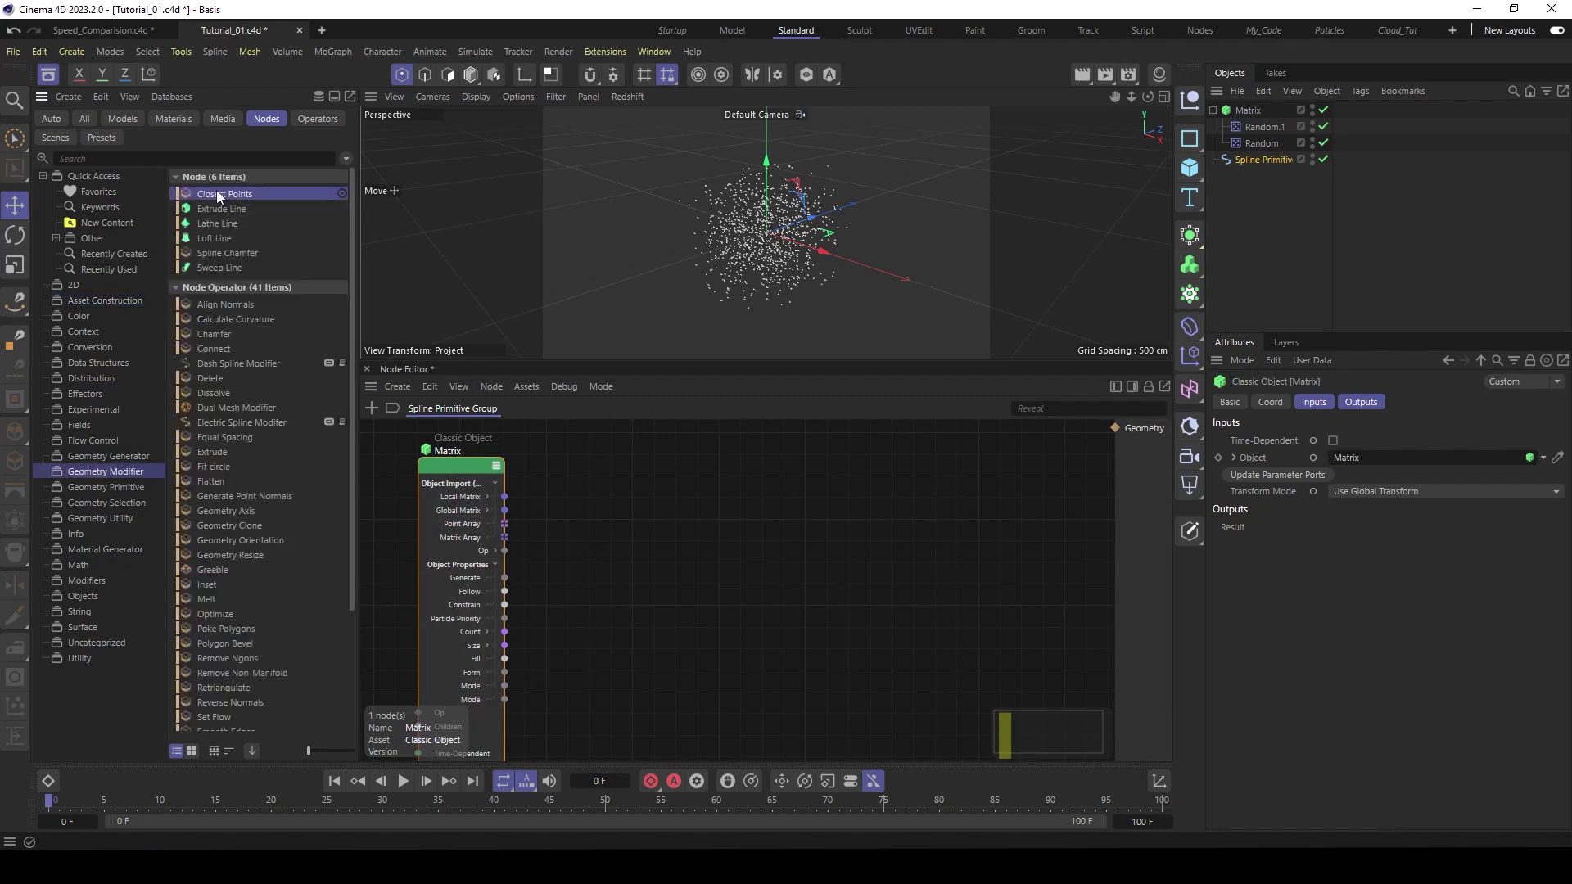
{"action": "left_click_drag", "start_coordinate": [217, 193], "coordinate": [663, 563]}
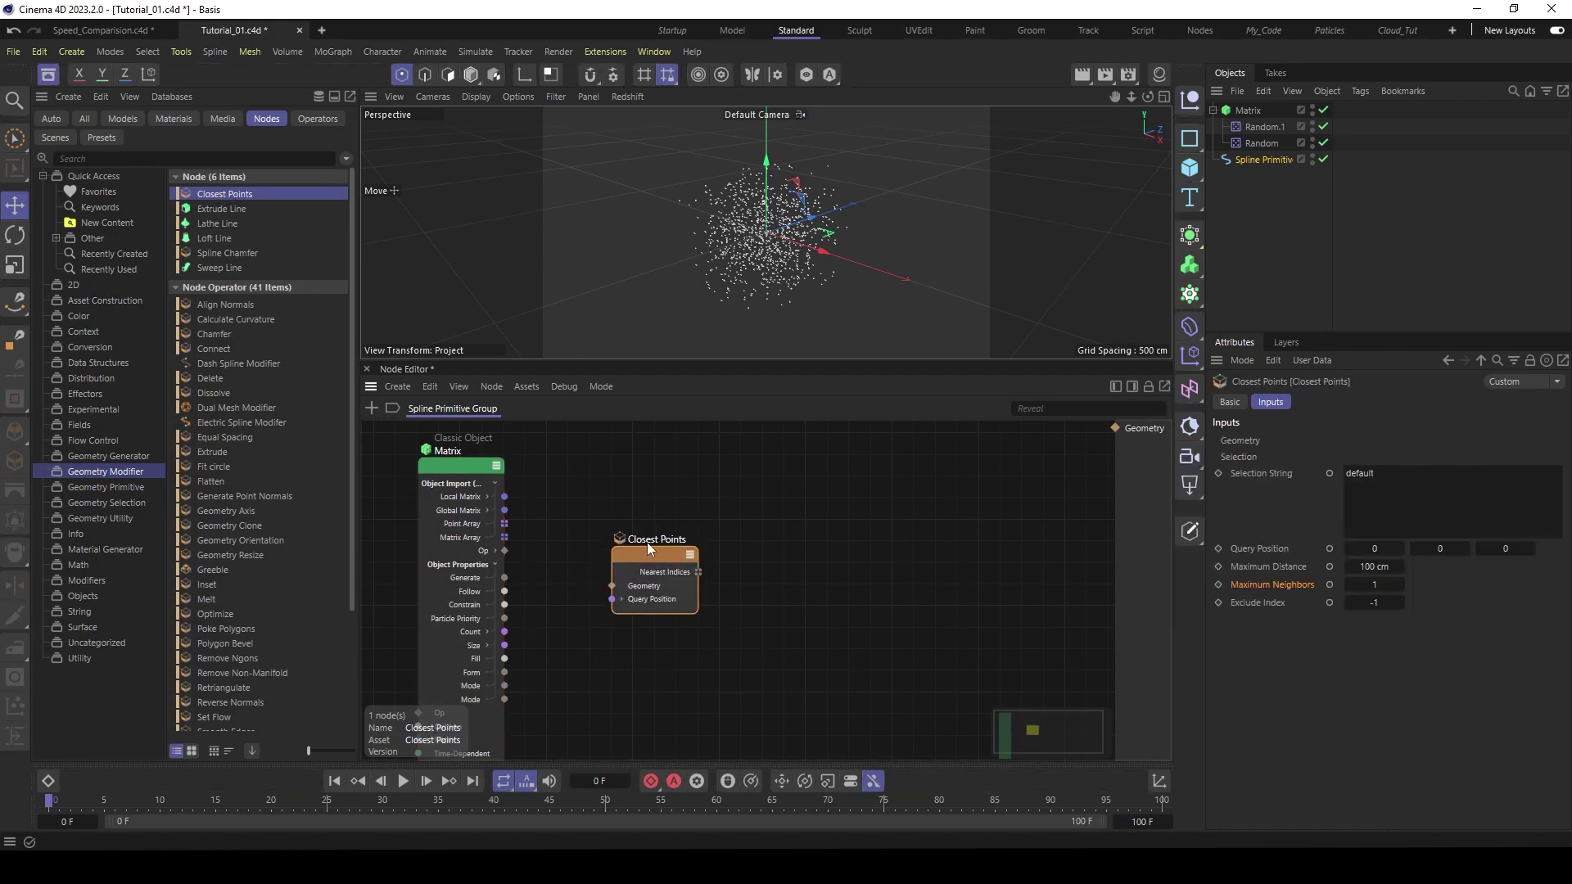
{"action": "scroll", "coordinate": [565, 555], "scroll_direction": "up", "scroll_amount": 3}
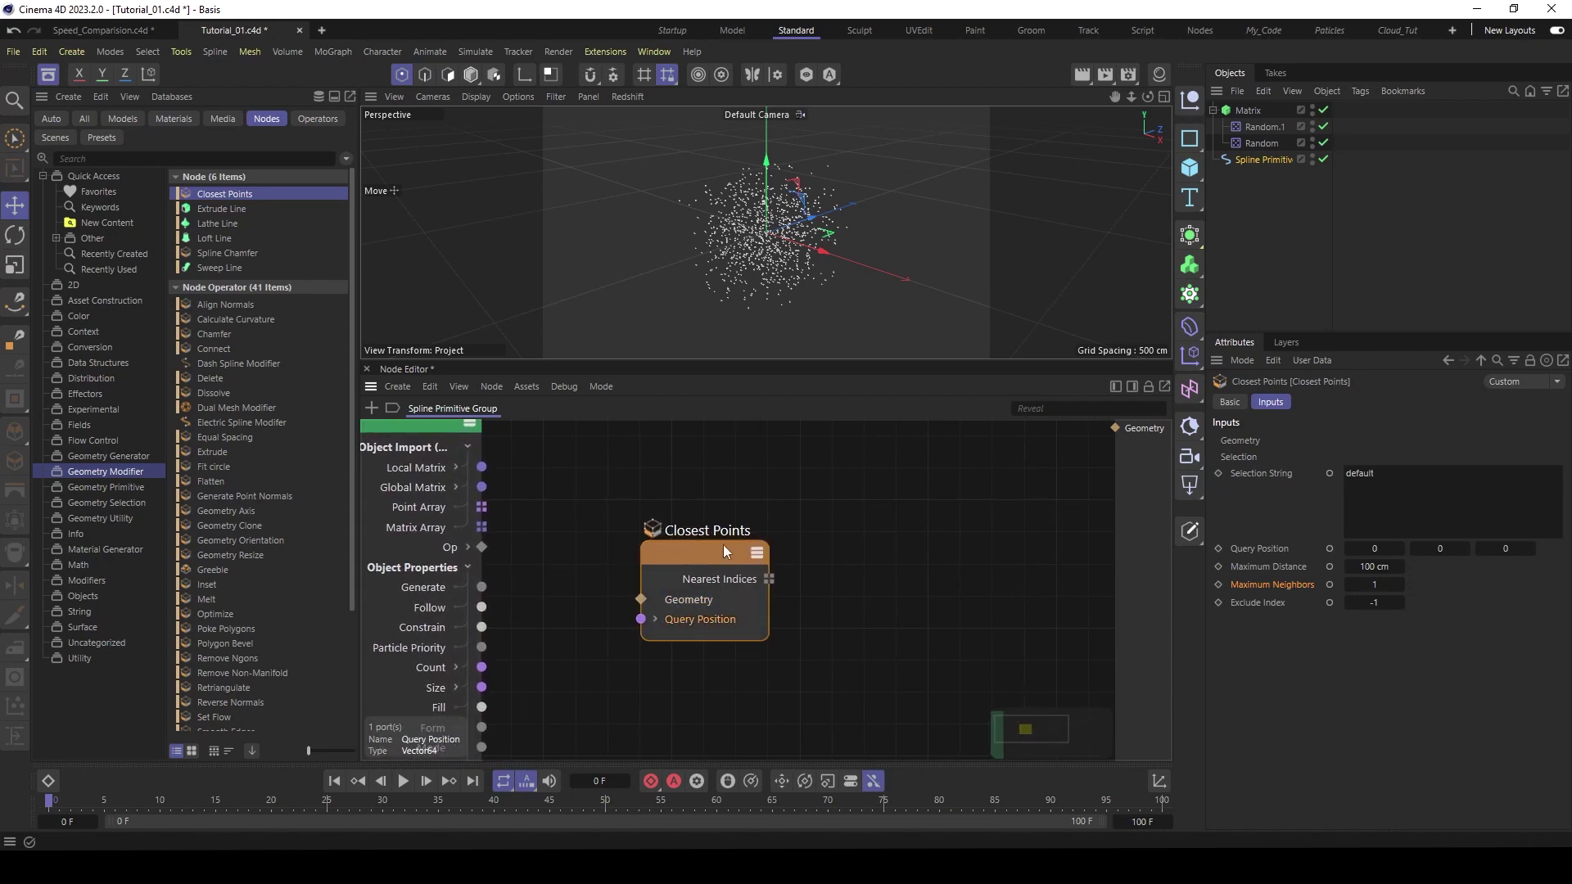
{"action": "left_click_drag", "start_coordinate": [719, 547], "coordinate": [764, 543]}
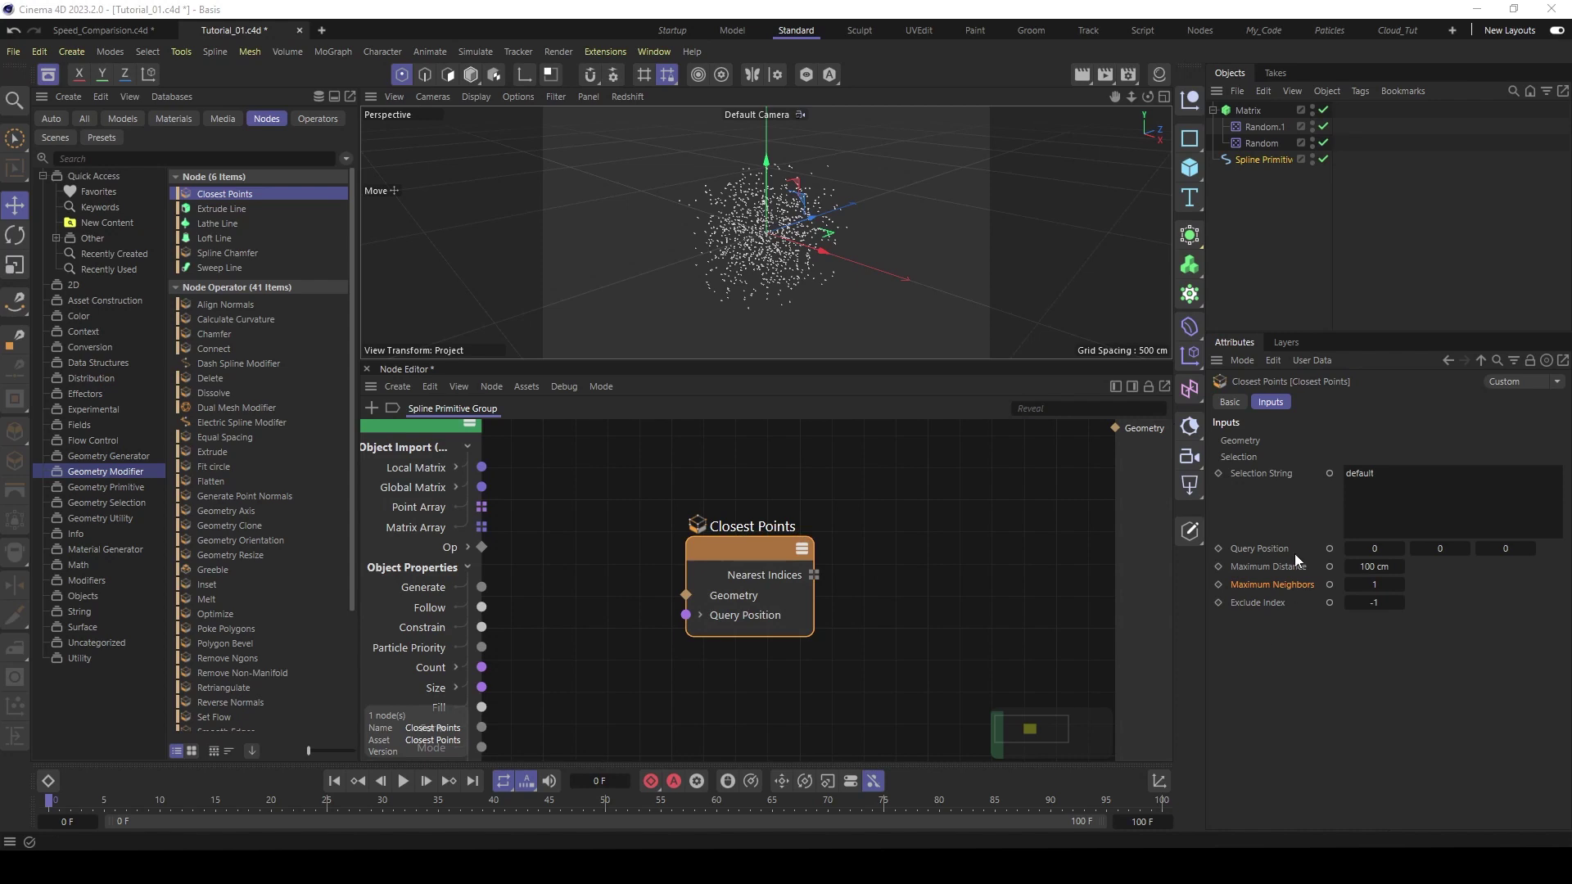
{"action": "left_click", "coordinate": [1276, 568]}
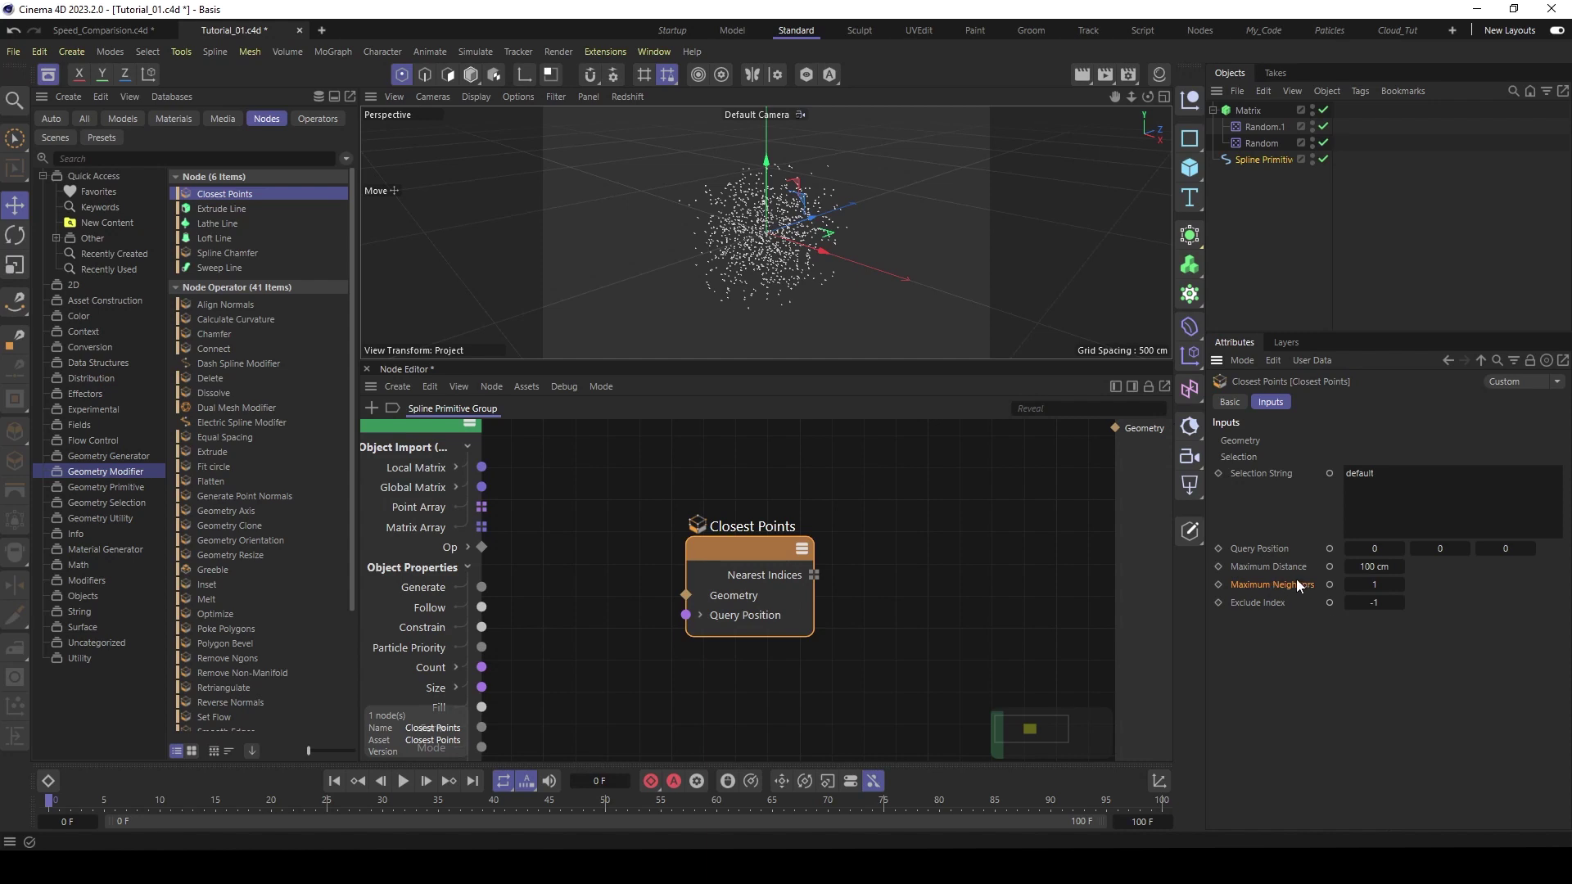
{"action": "mouse_move", "coordinate": [739, 544]}
{"action": "left_mouse_down"}
{"action": "mouse_move", "coordinate": [760, 523]}
{"action": "mouse_move", "coordinate": [760, 538]}
{"action": "left_mouse_up"}
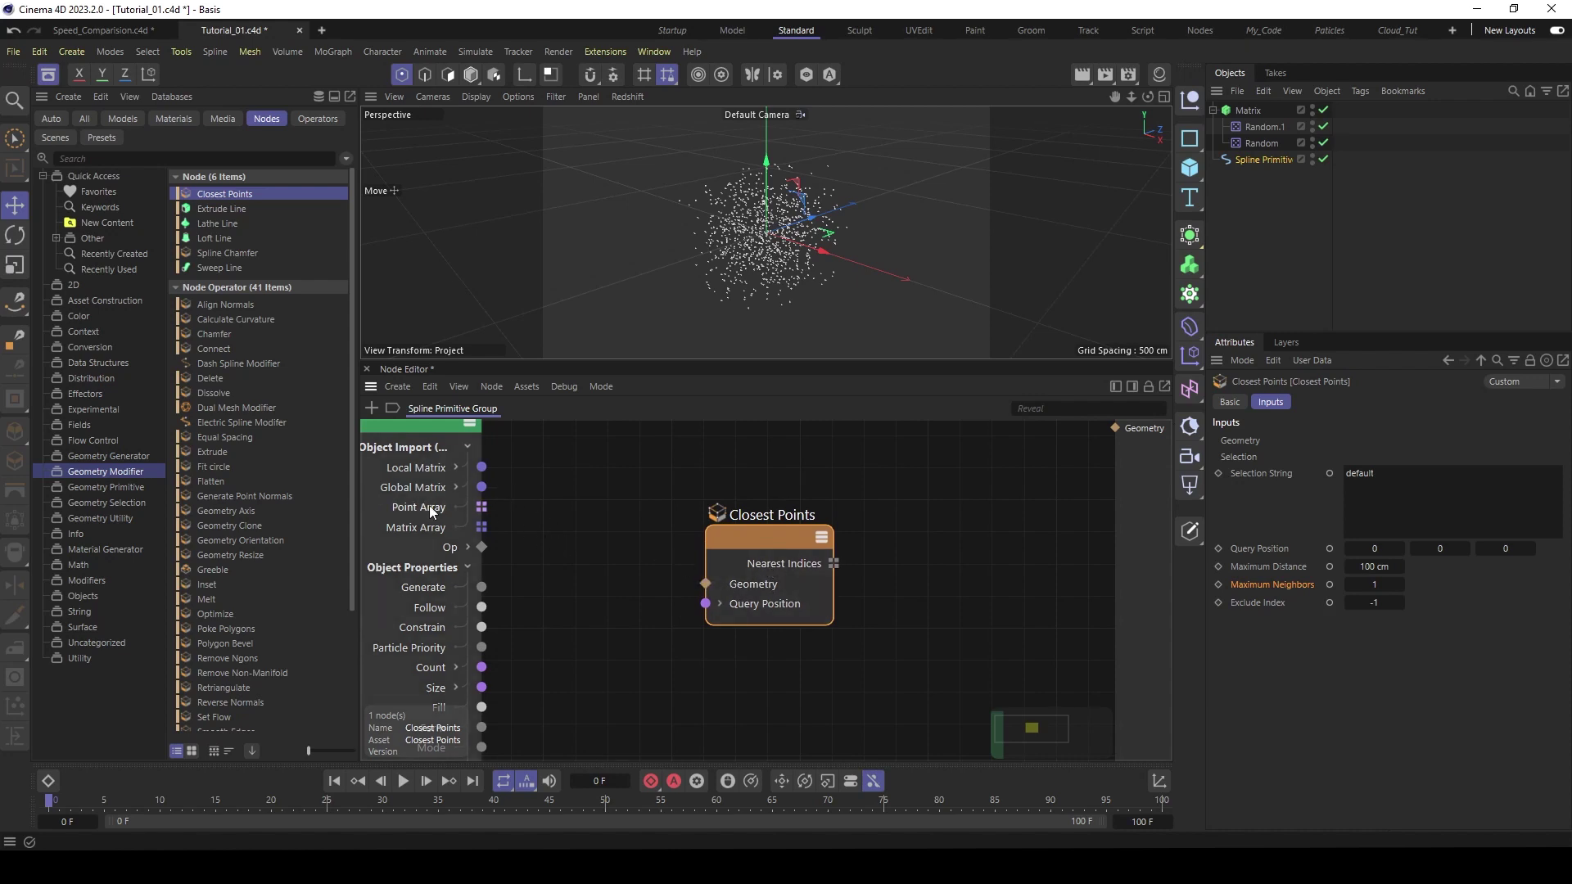
{"action": "left_click_drag", "start_coordinate": [482, 507], "coordinate": [713, 583]}
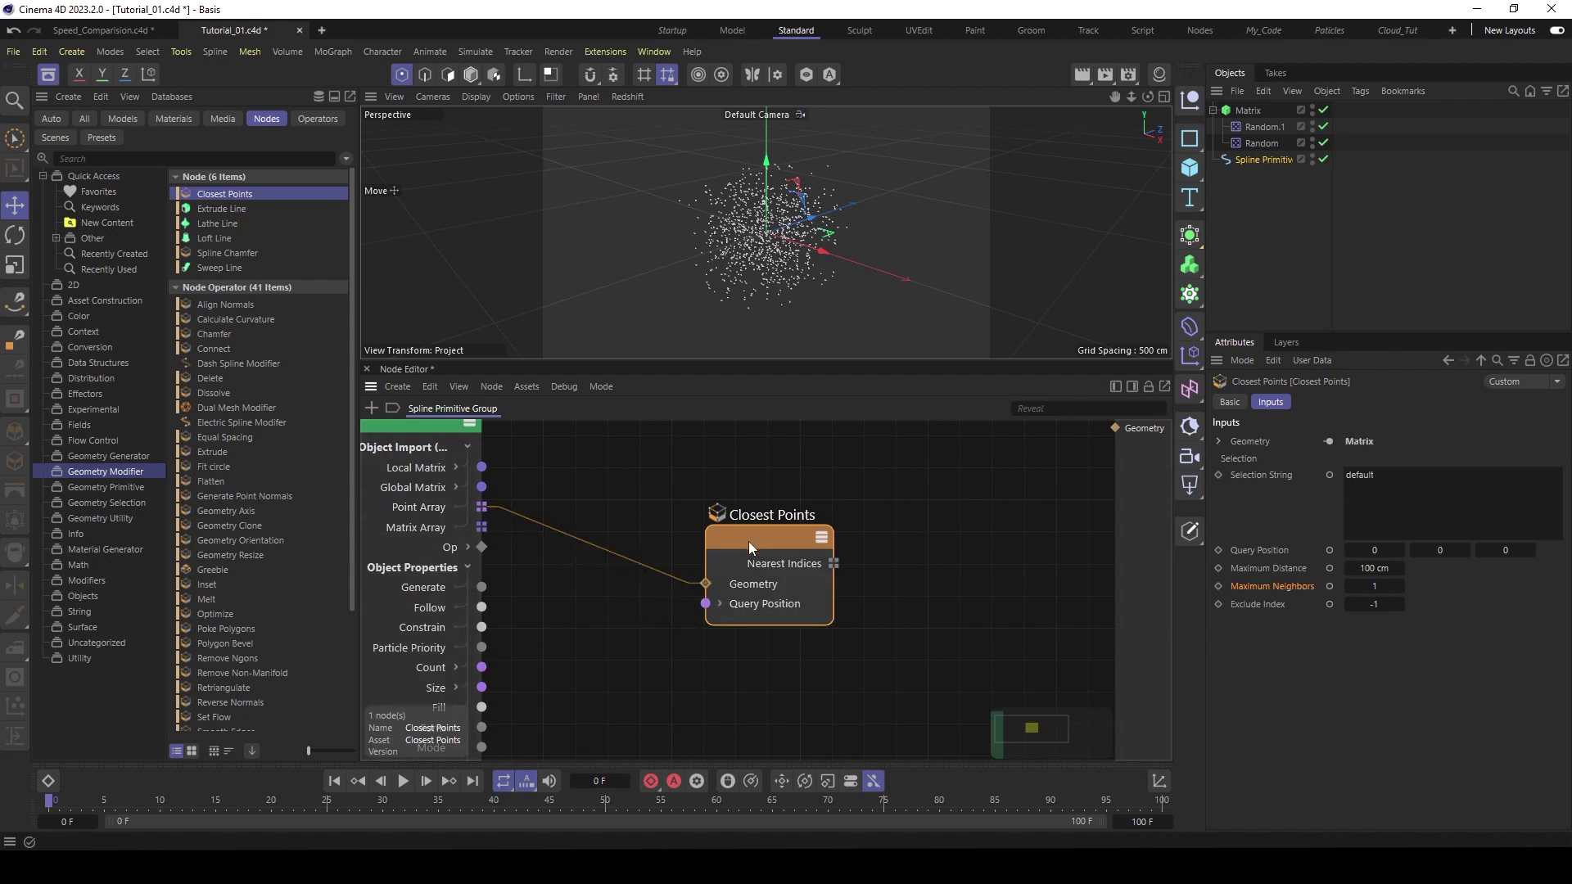
{"action": "scroll", "coordinate": [755, 508], "scroll_direction": "down", "scroll_amount": 2}
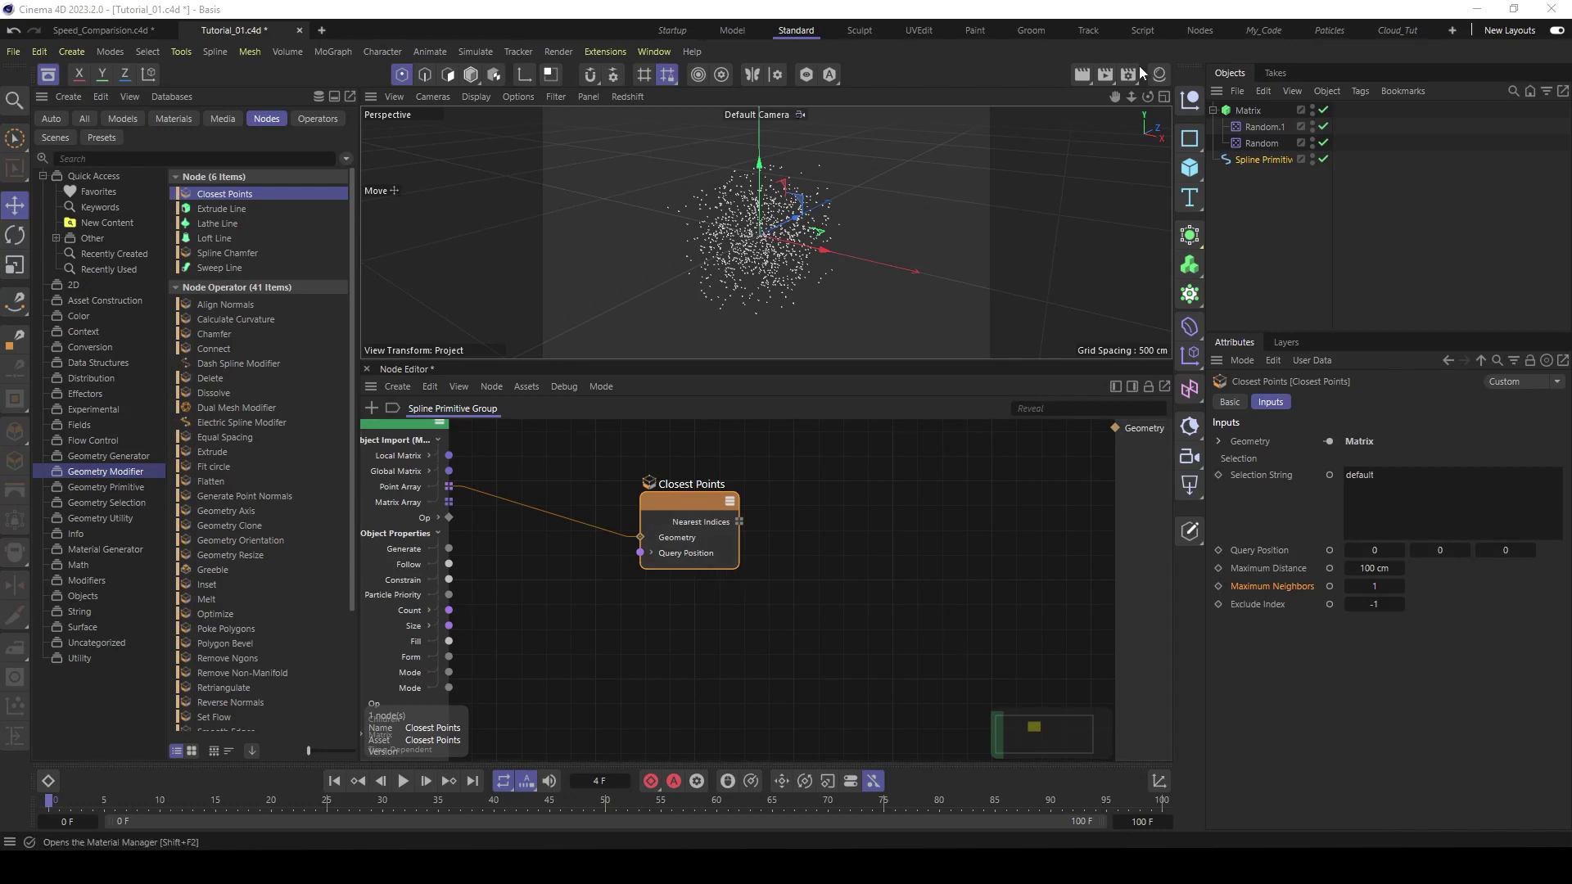
- Add a Null, import it into the graph, and connect its Position to Query Position
{"action": "left_click", "coordinate": [1190, 99]}
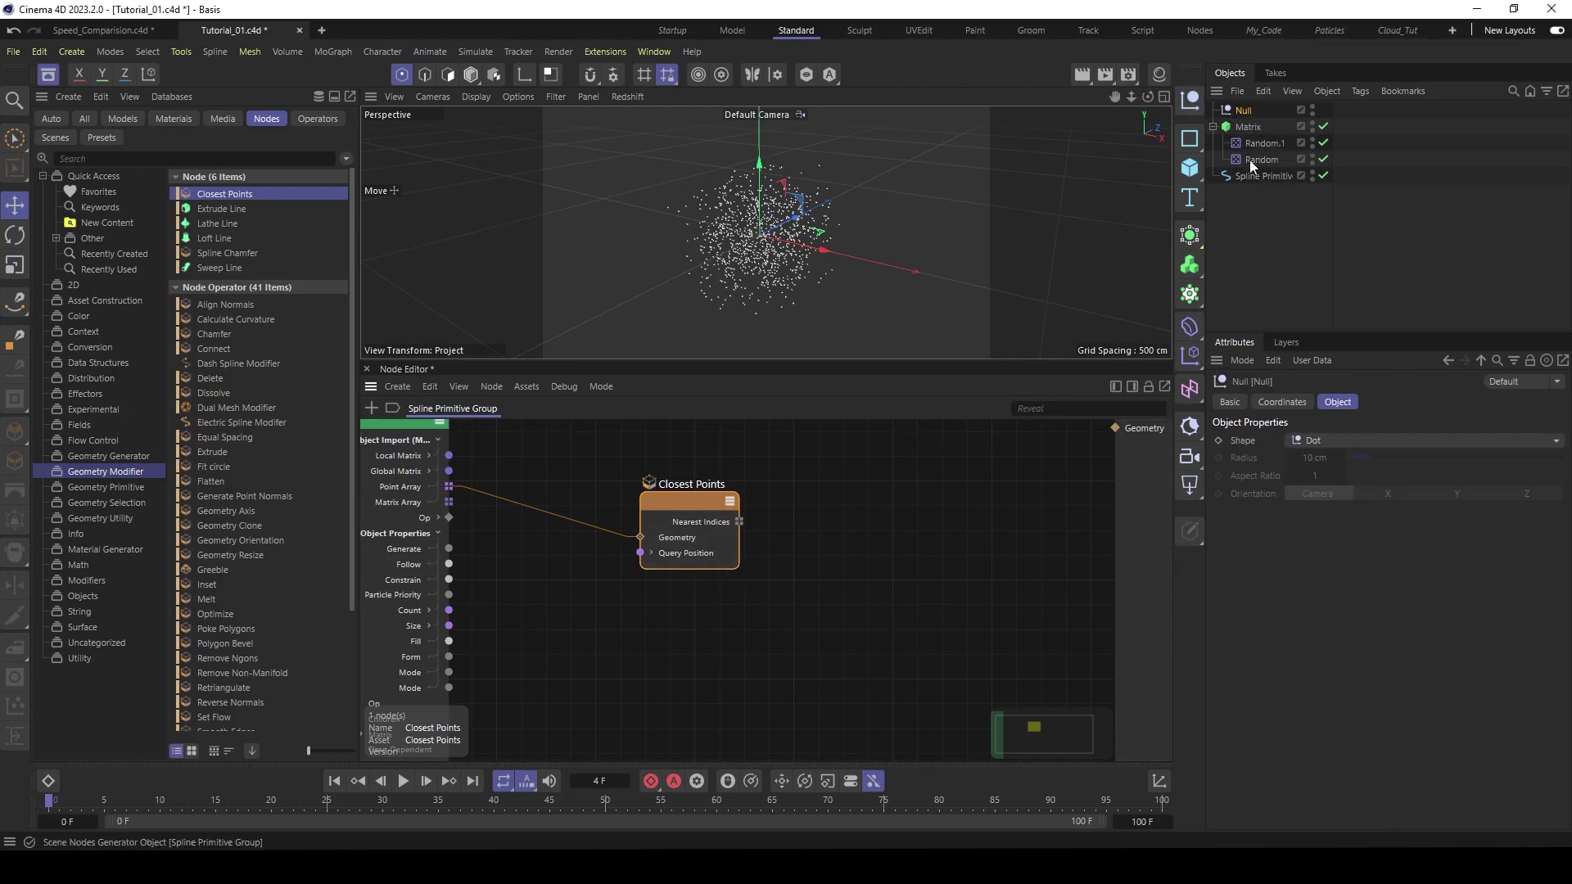
{"action": "left_click_drag", "start_coordinate": [538, 577], "coordinate": [558, 581]}
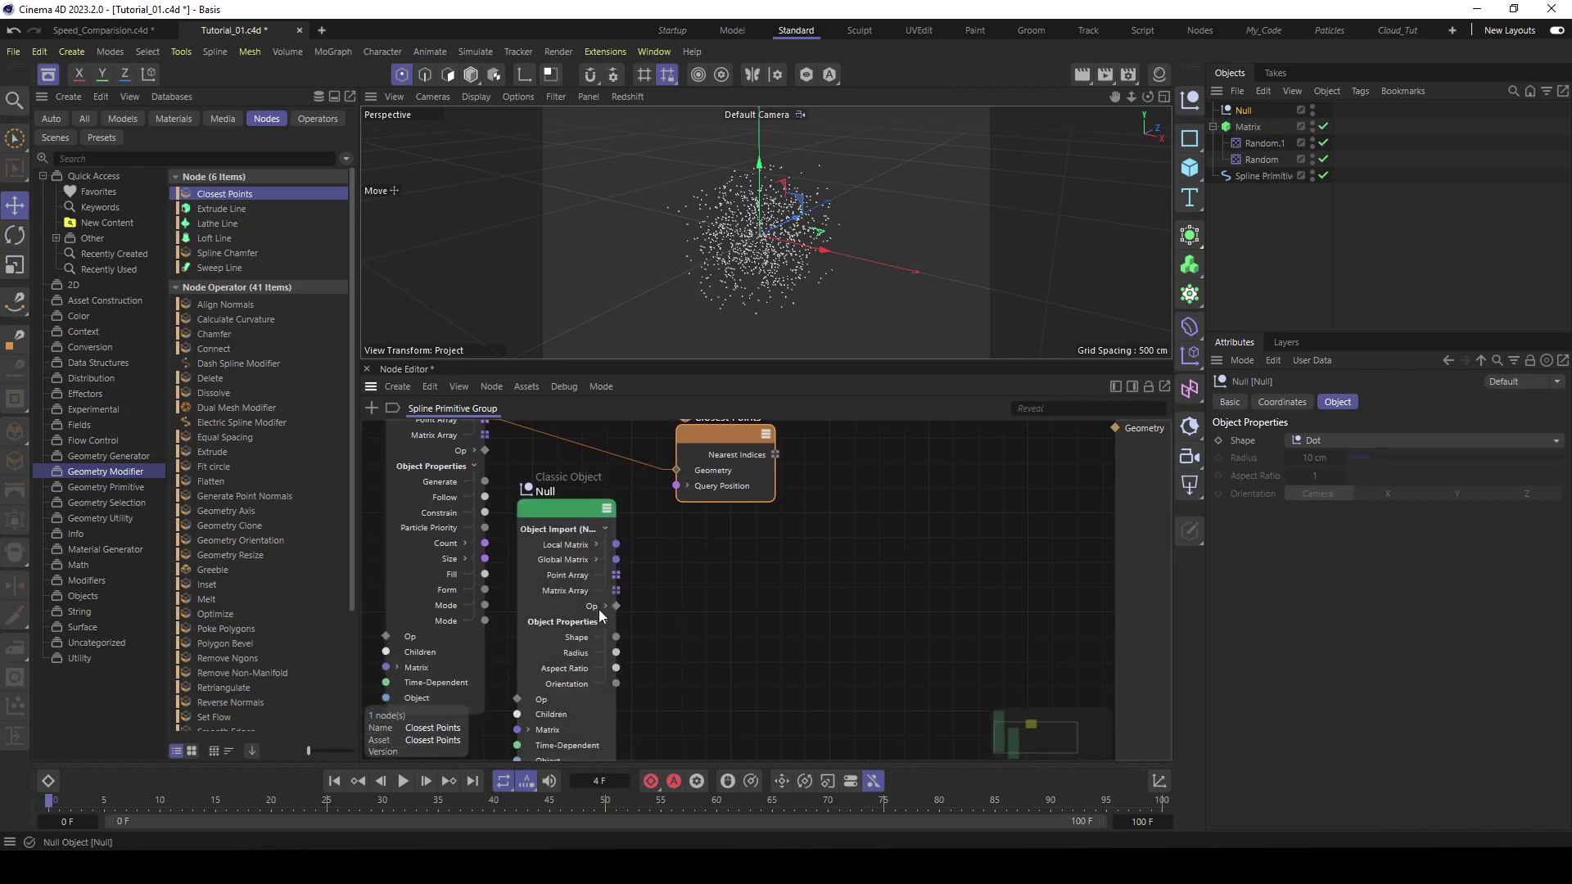
{"action": "left_click", "coordinate": [606, 606]}
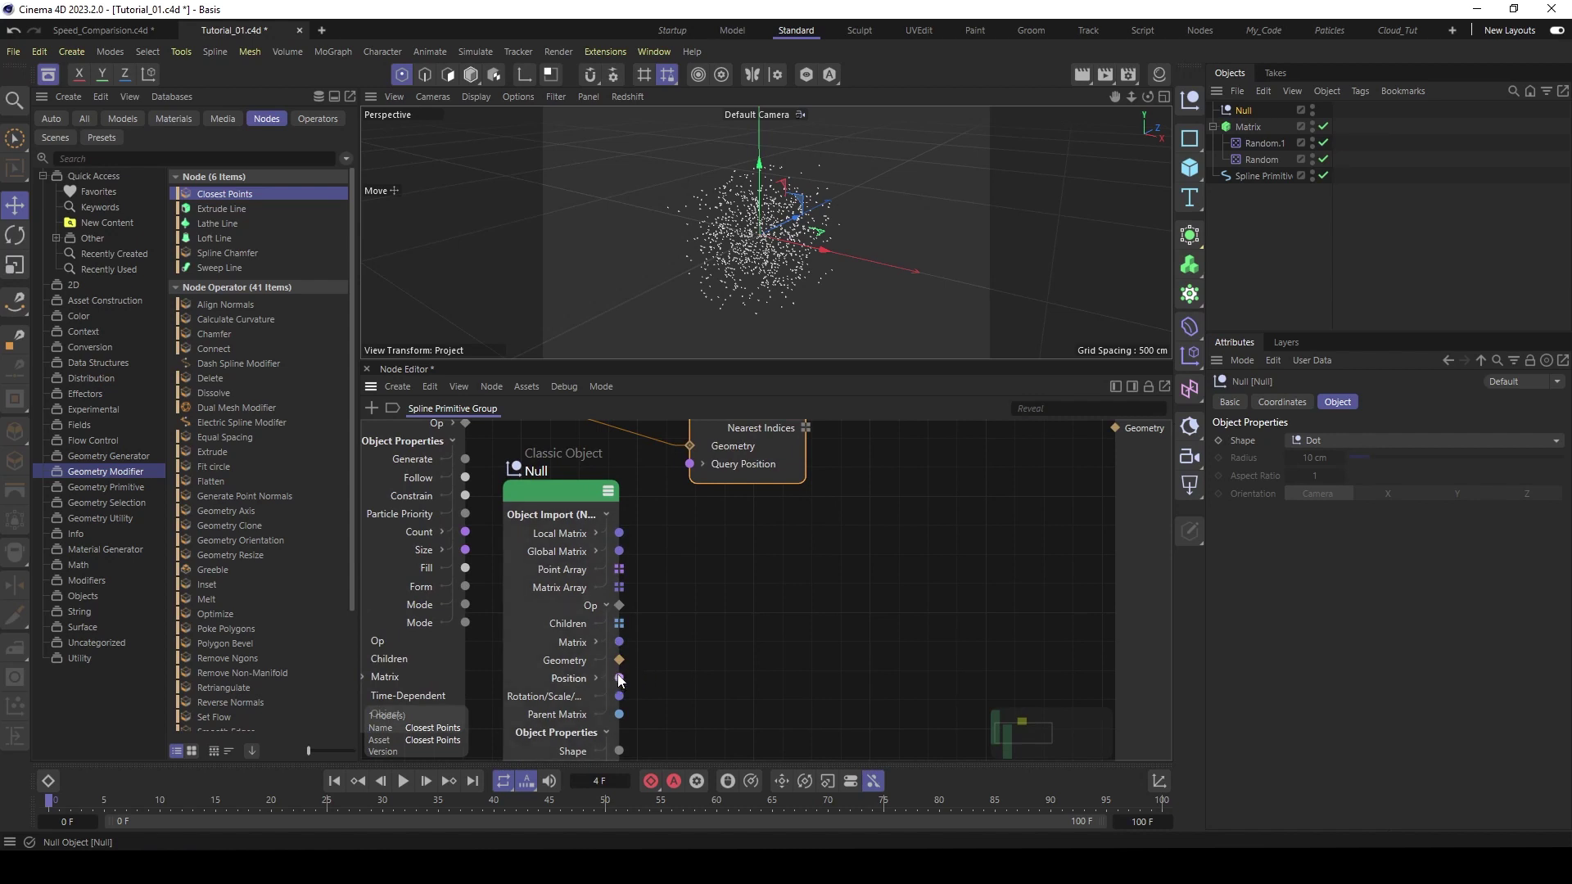
{"action": "left_click_drag", "start_coordinate": [620, 679], "coordinate": [690, 464]}
{"action": "left_click", "coordinate": [701, 465]}
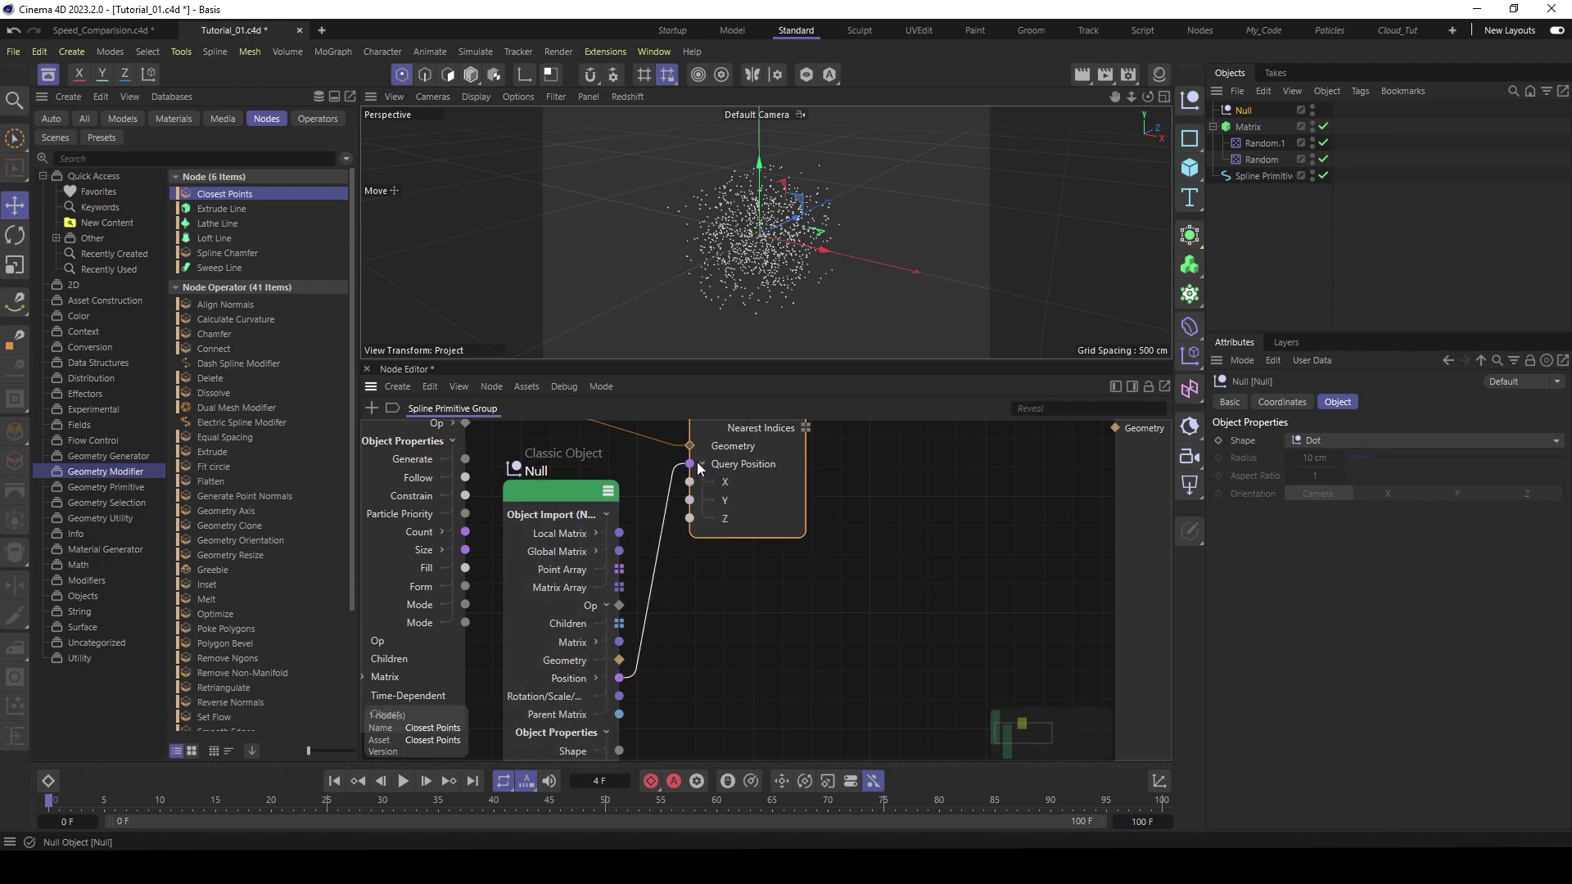
{"action": "left_click", "coordinate": [701, 464]}
{"action": "left_click", "coordinate": [547, 528]}
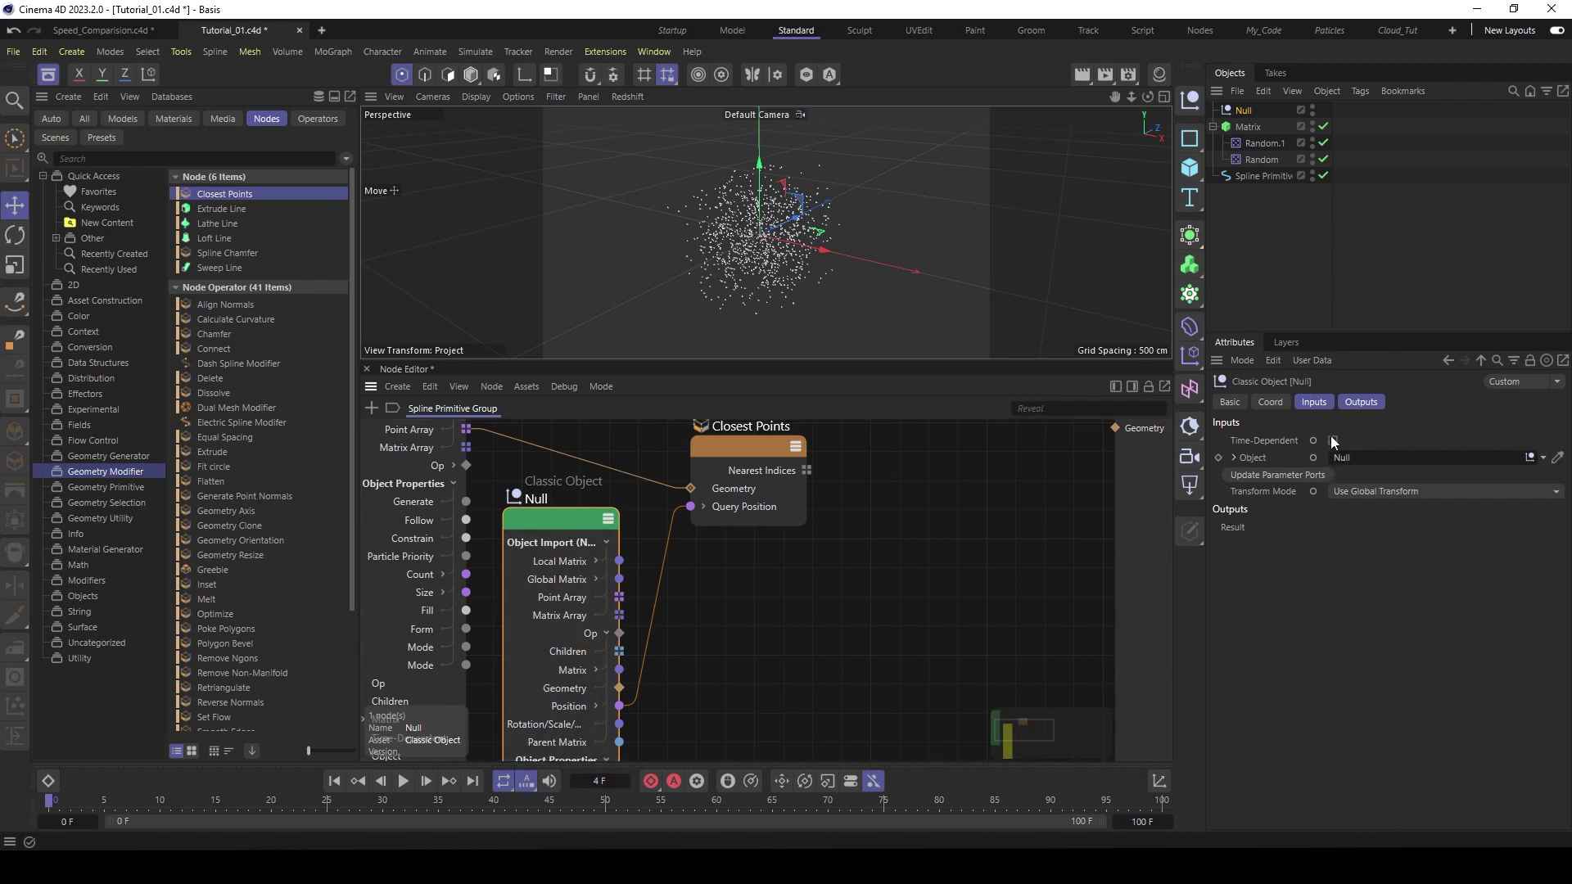
{"action": "left_click", "coordinate": [975, 478]}
{"action": "middle_click_drag", "start_coordinate": [975, 479], "coordinate": [871, 557]}
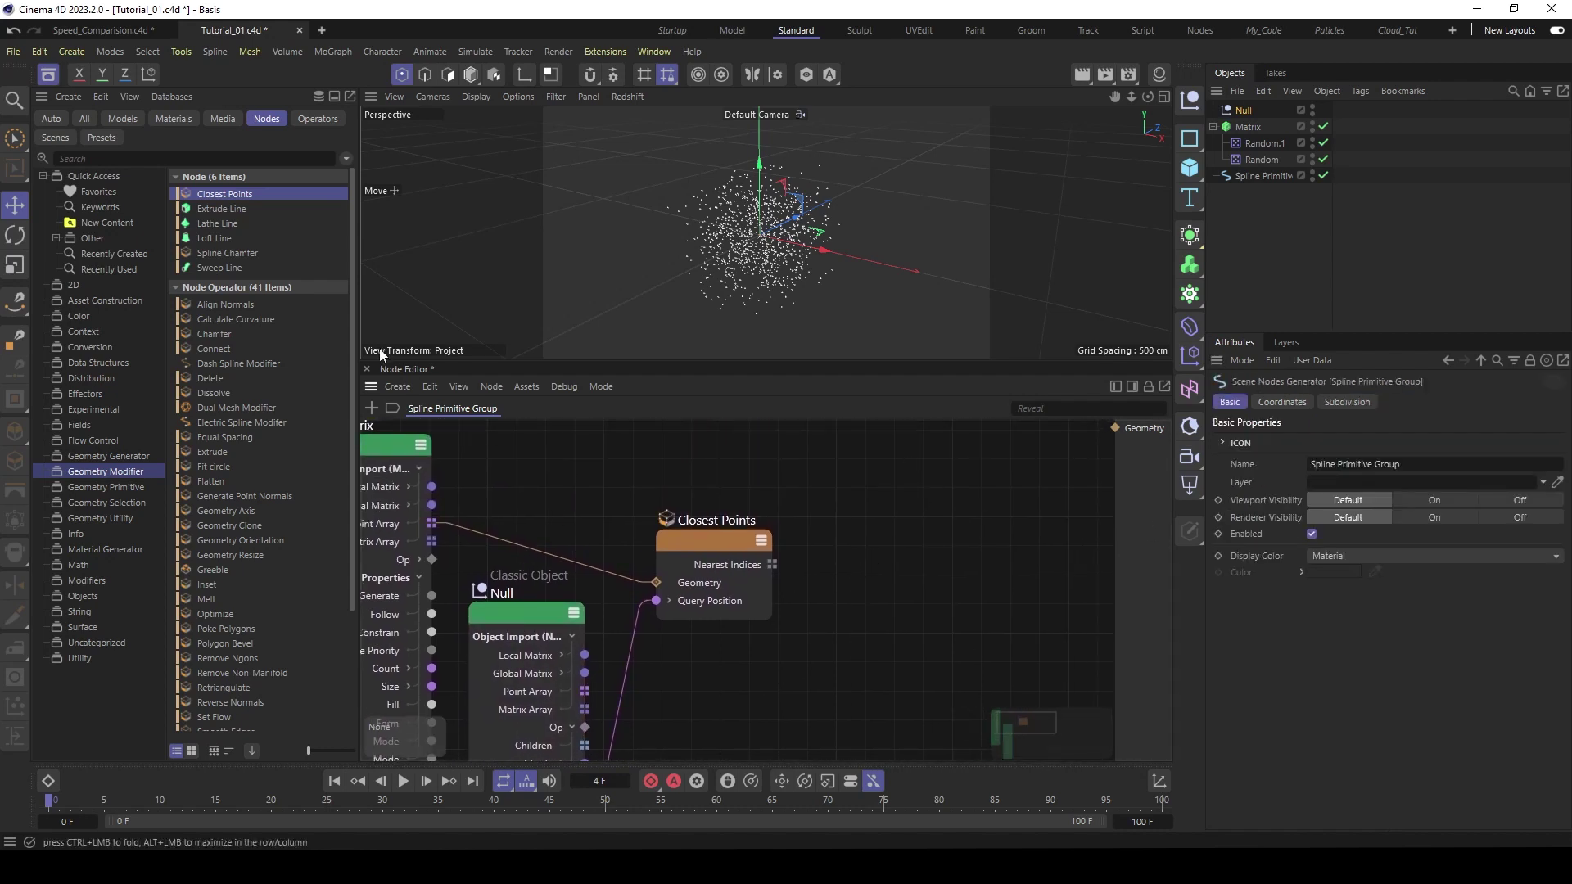
- Search the Asset Browser for 'text' and add a Text node beside Closest Points
{"action": "left_click", "coordinate": [729, 569]}
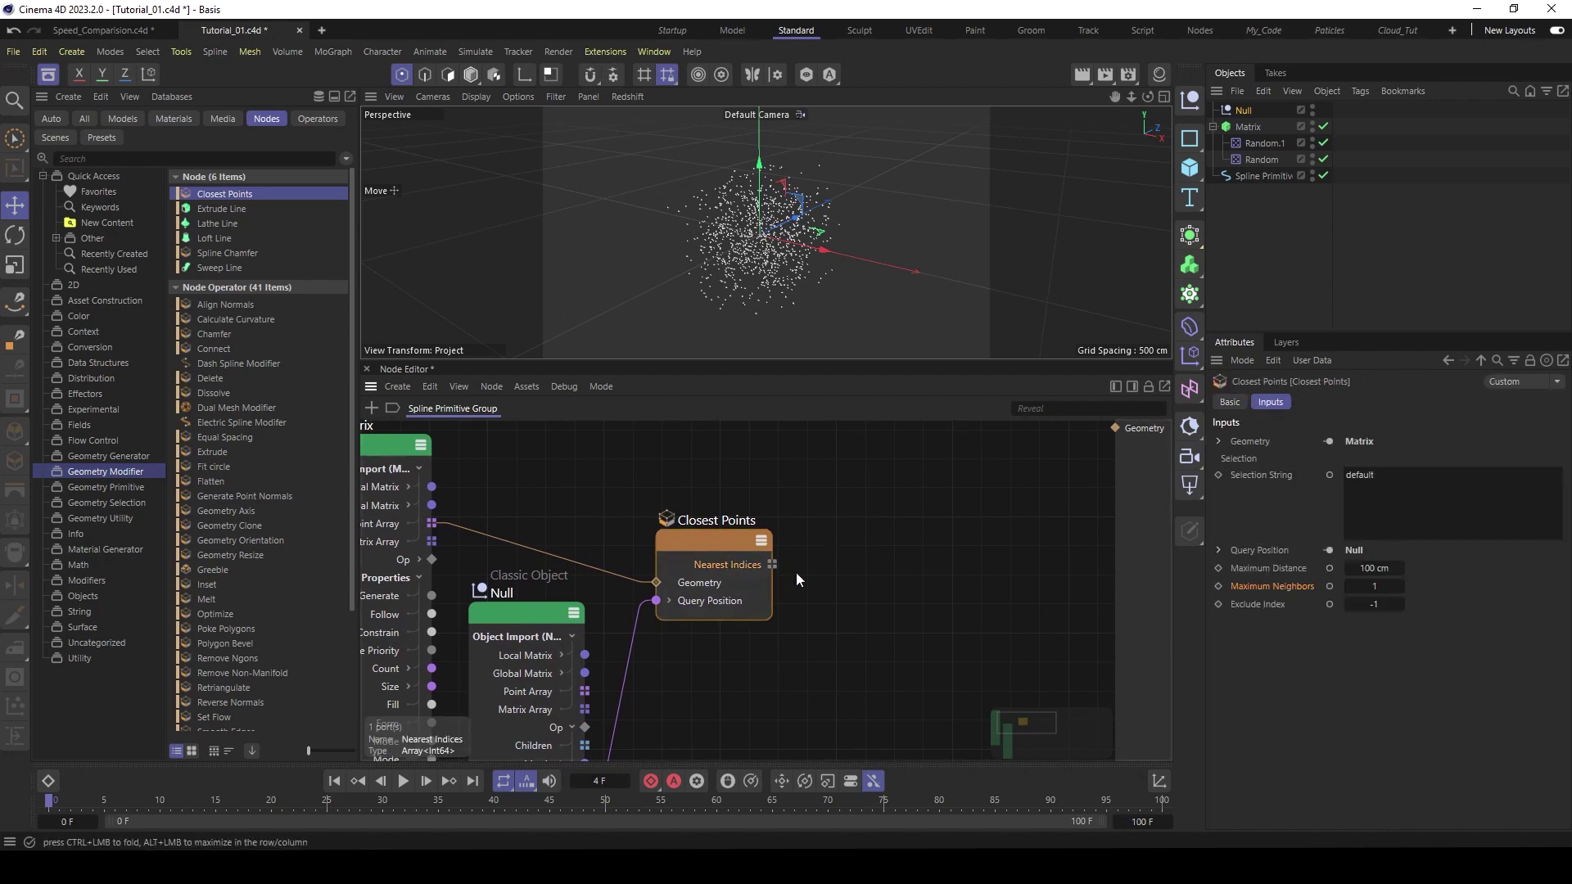
{"action": "left_click_drag", "start_coordinate": [727, 554], "coordinate": [740, 555]}
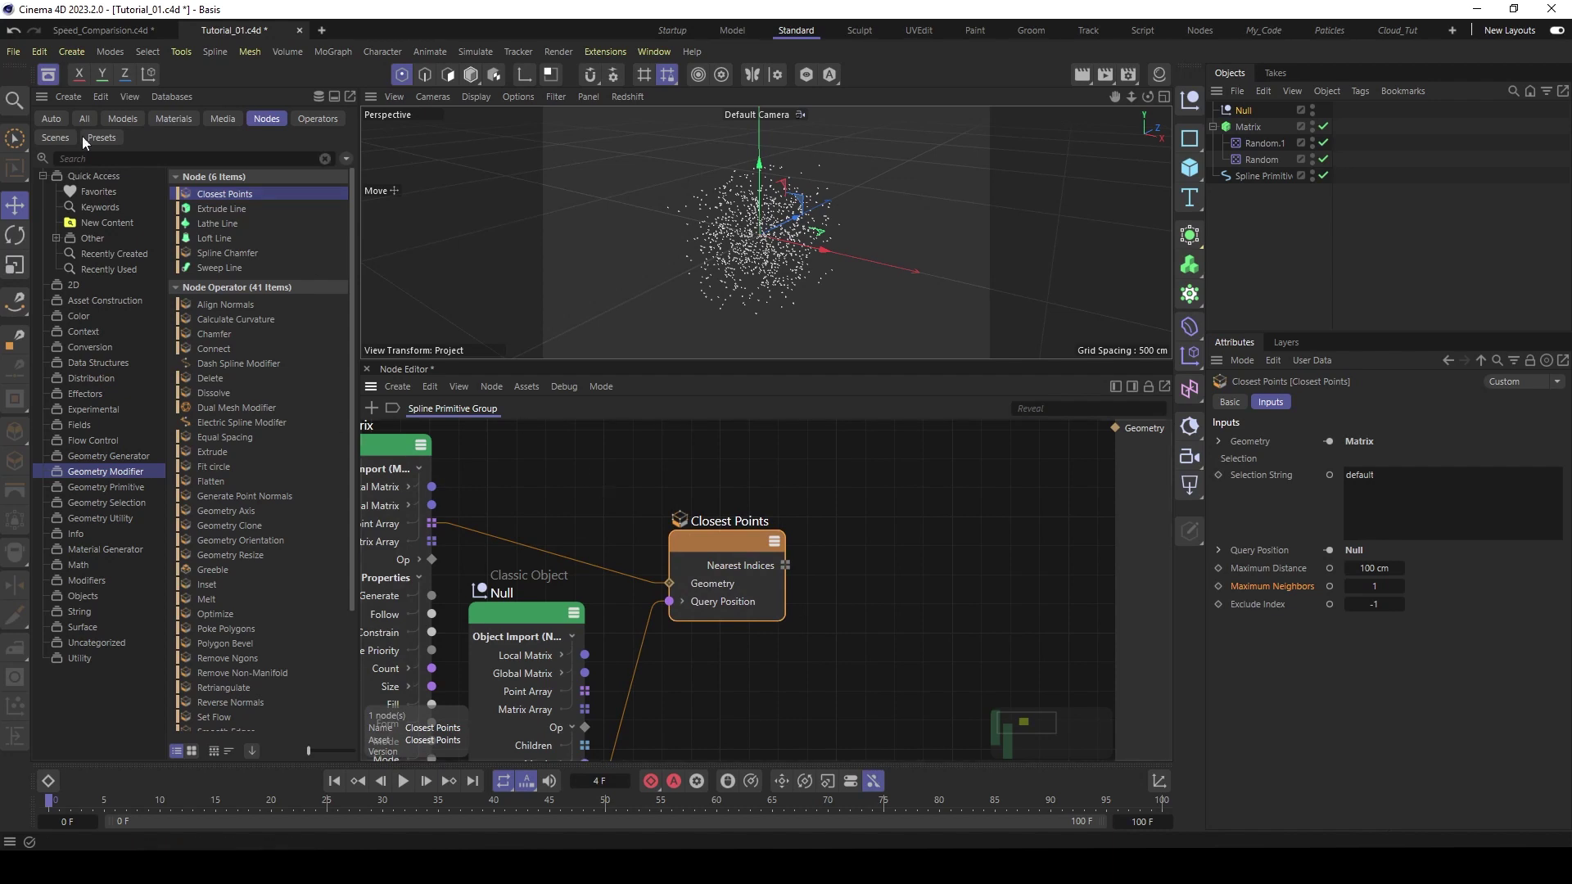
{"action": "left_click", "coordinate": [101, 159]}
{"action": "type", "text": "text"}
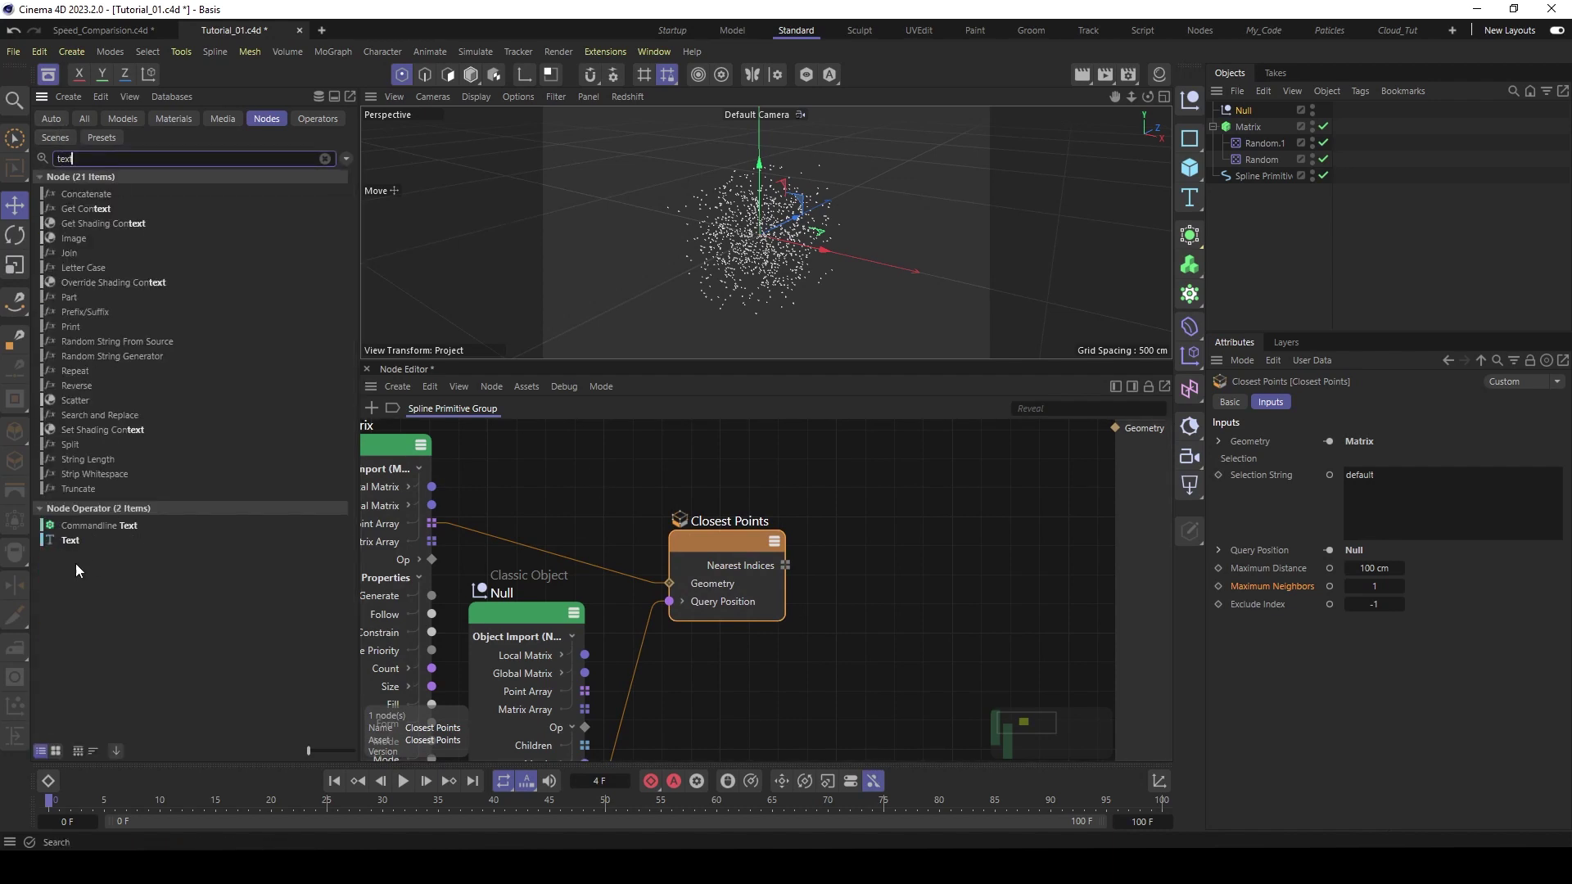
{"action": "left_click_drag", "start_coordinate": [71, 540], "coordinate": [886, 505]}
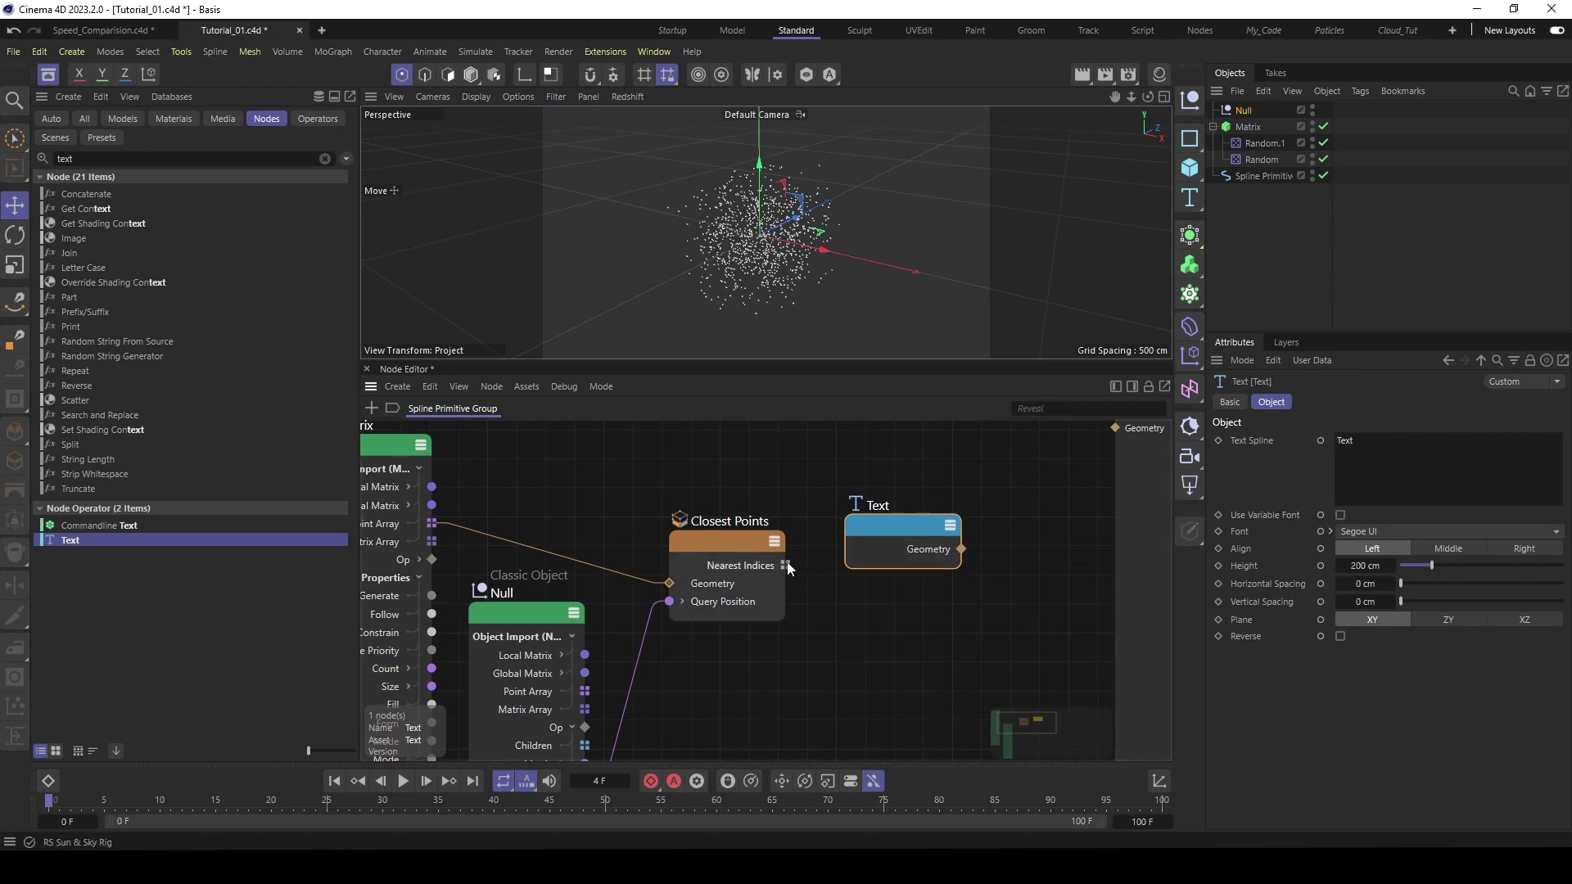
- Wire Nearest Indices into Text Spline and the Text Geometry into the group output
{"action": "left_click", "coordinate": [860, 553]}
{"action": "mouse_move", "coordinate": [917, 588]}
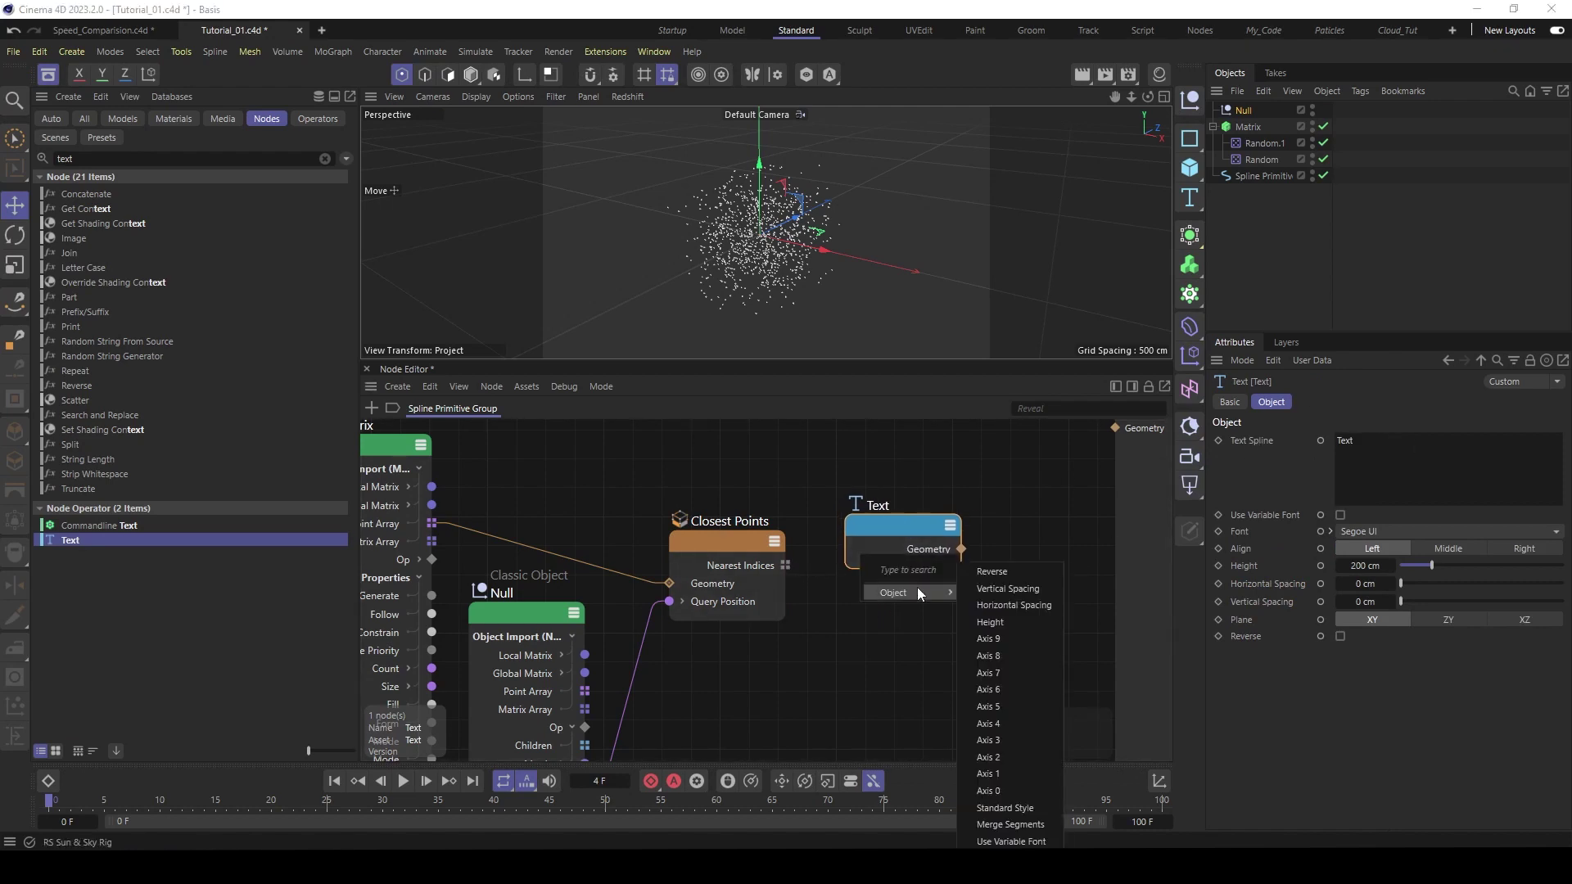
{"action": "left_click", "coordinate": [1007, 841]}
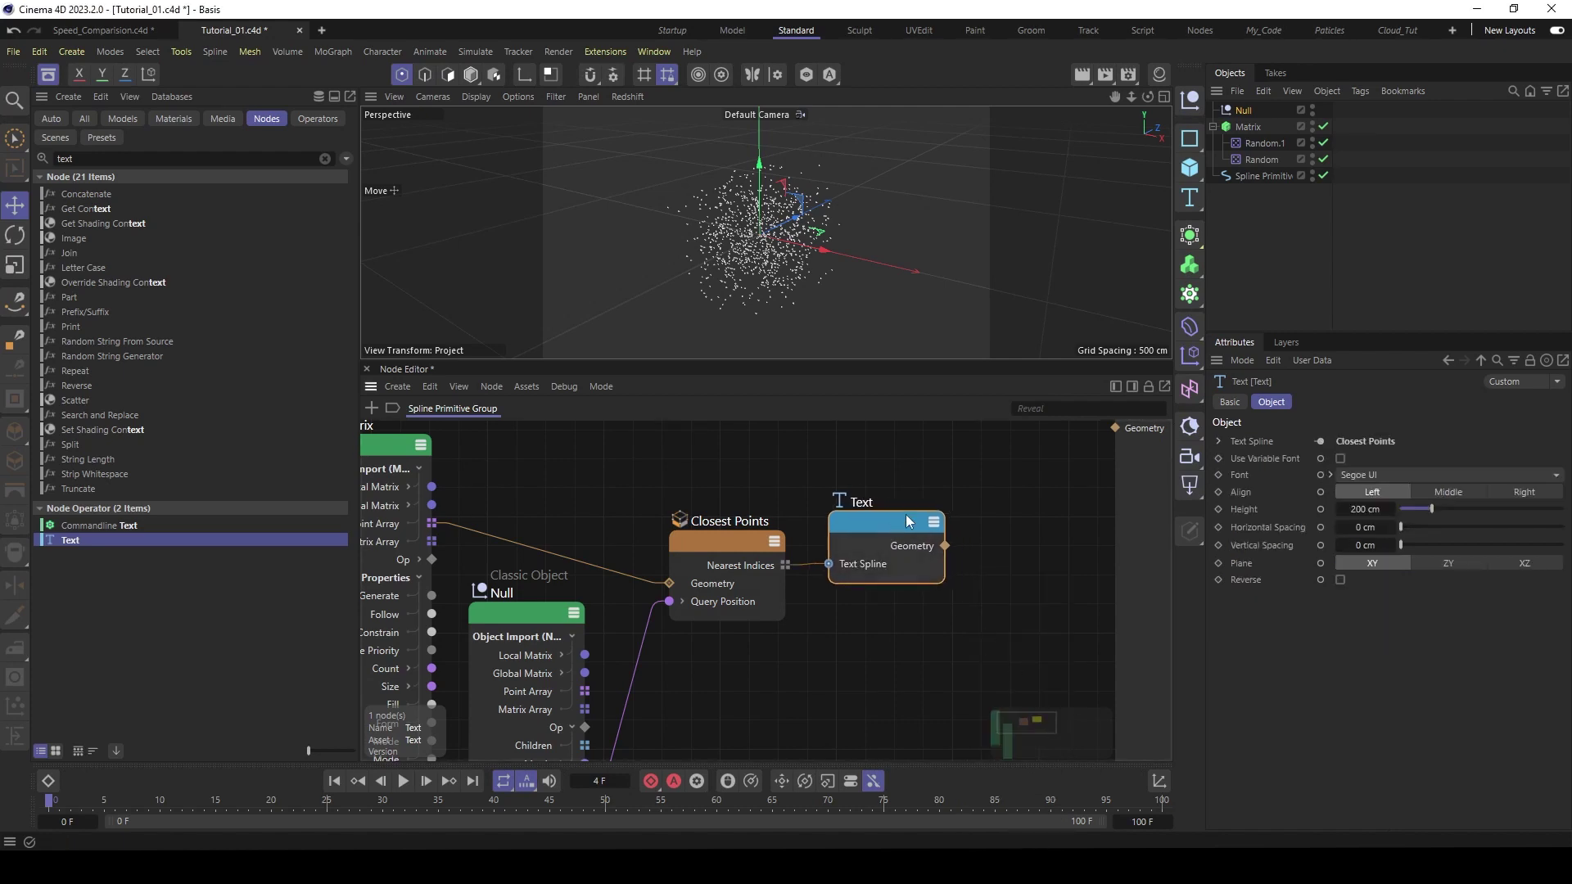
{"action": "left_click_drag", "start_coordinate": [944, 545], "coordinate": [1115, 427]}
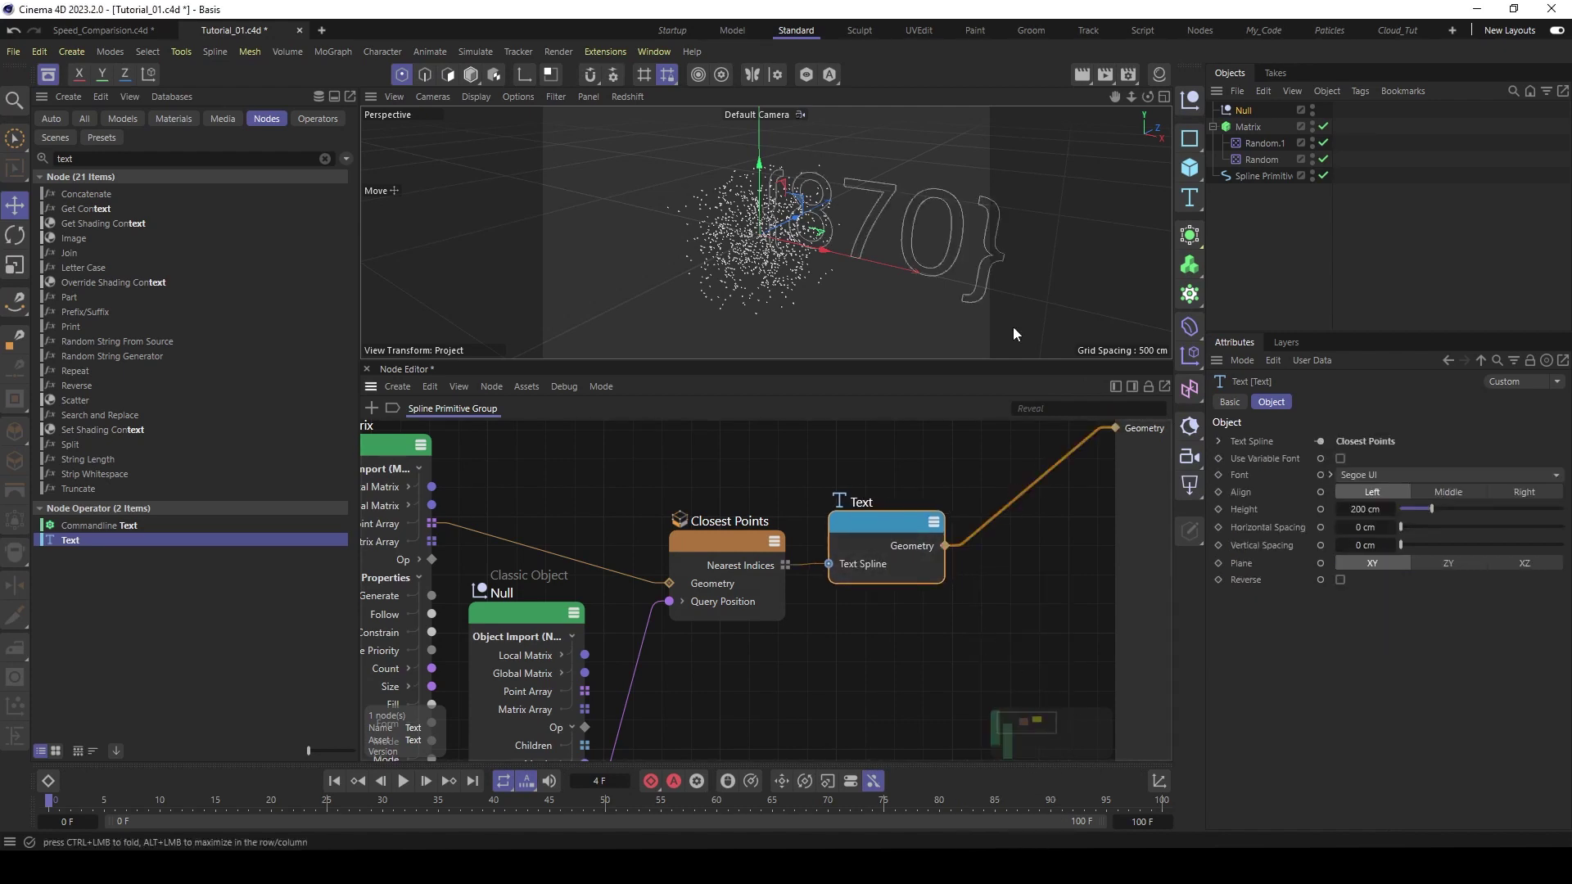
{"action": "scroll", "coordinate": [749, 219], "scroll_direction": "up", "scroll_amount": 3}
{"action": "scroll", "coordinate": [749, 220], "scroll_direction": "up", "scroll_amount": 2}
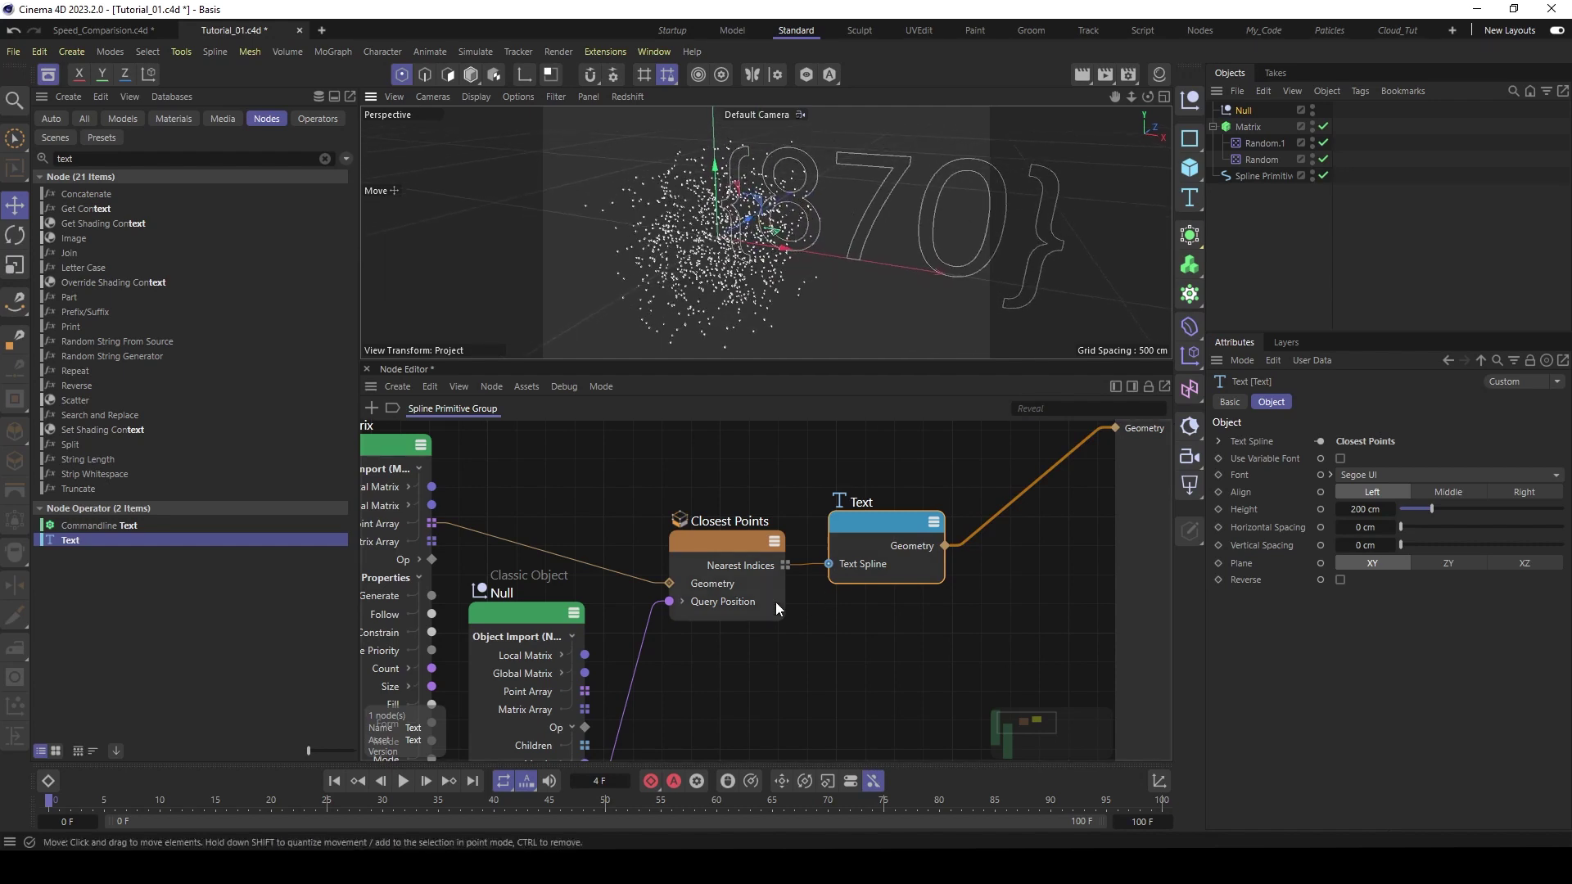
{"action": "left_click_drag", "start_coordinate": [745, 559], "coordinate": [748, 545]}
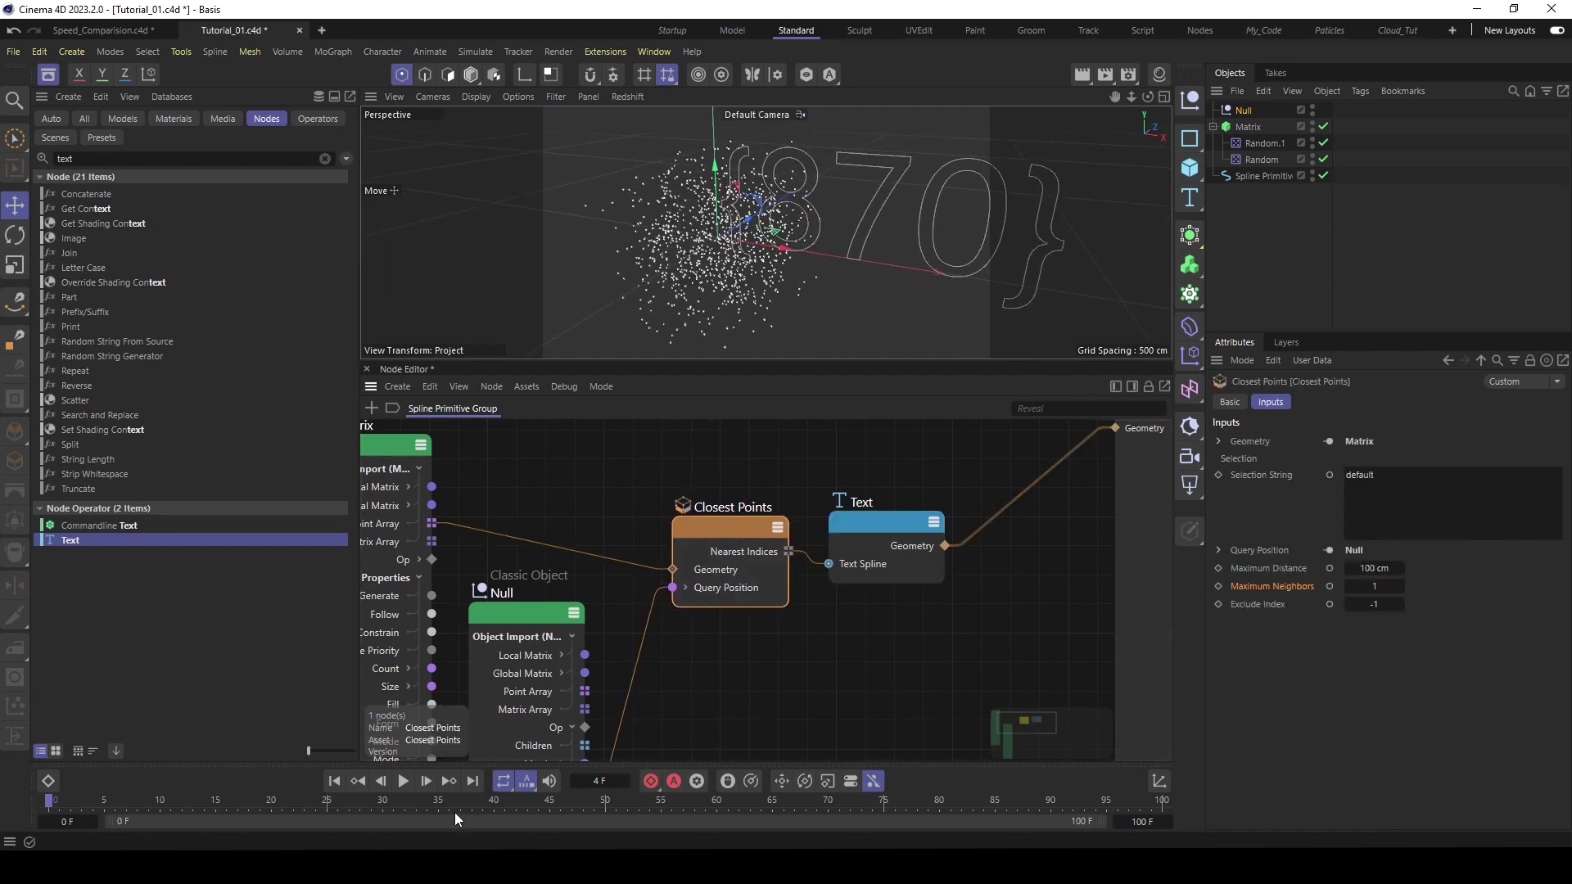
- Play the animation and move the Null among the points to watch the index change
{"action": "left_click", "coordinate": [403, 781]}
{"action": "left_click", "coordinate": [798, 211]}
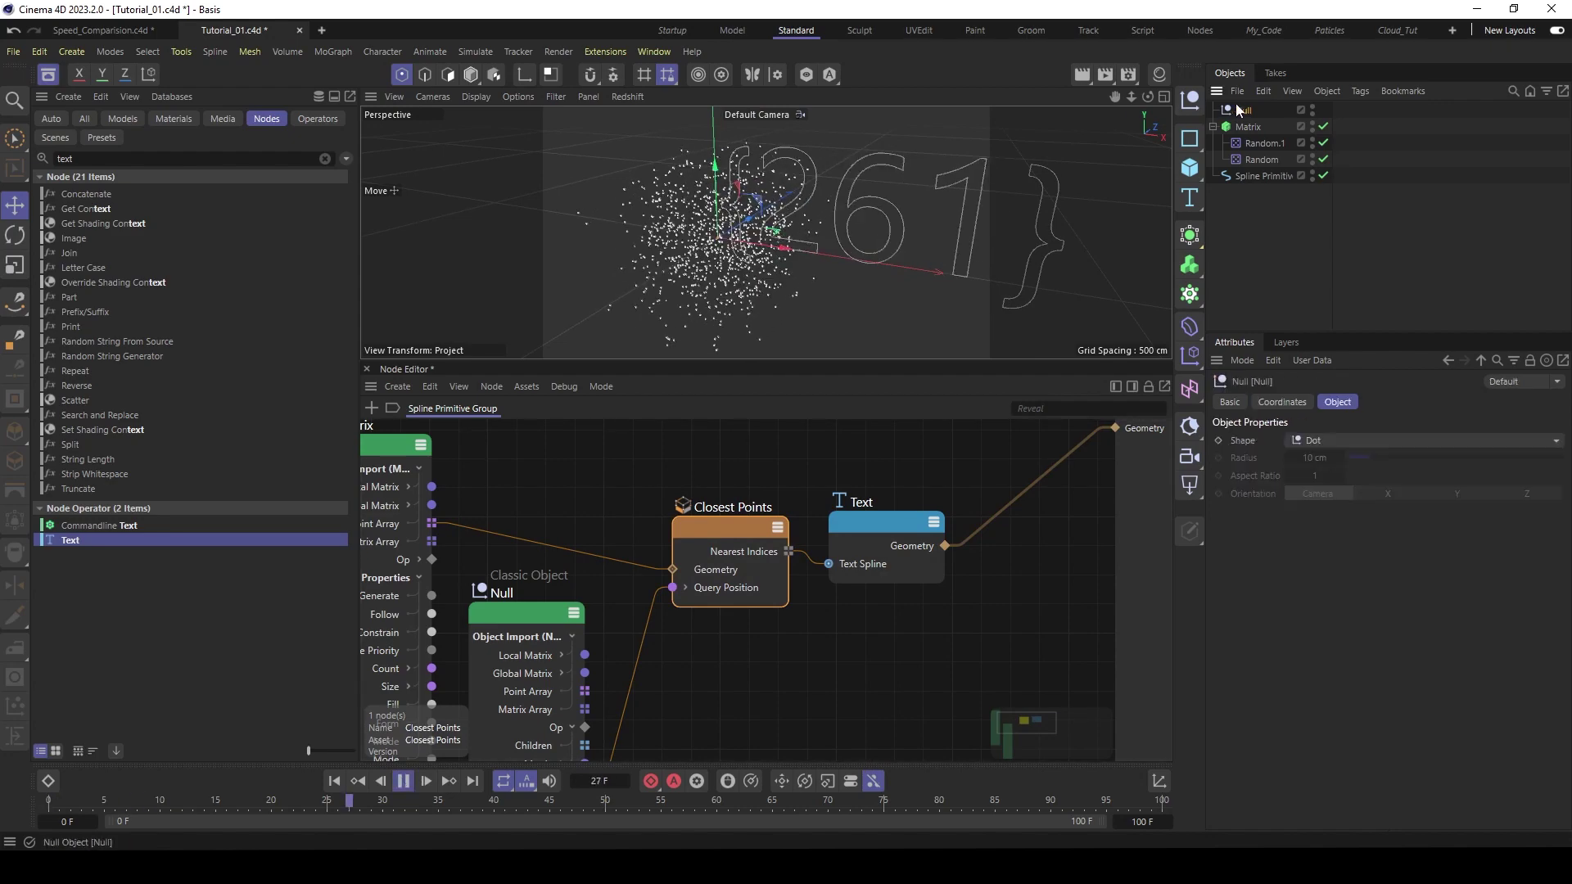
{"action": "left_click_drag", "start_coordinate": [799, 210], "coordinate": [773, 217]}
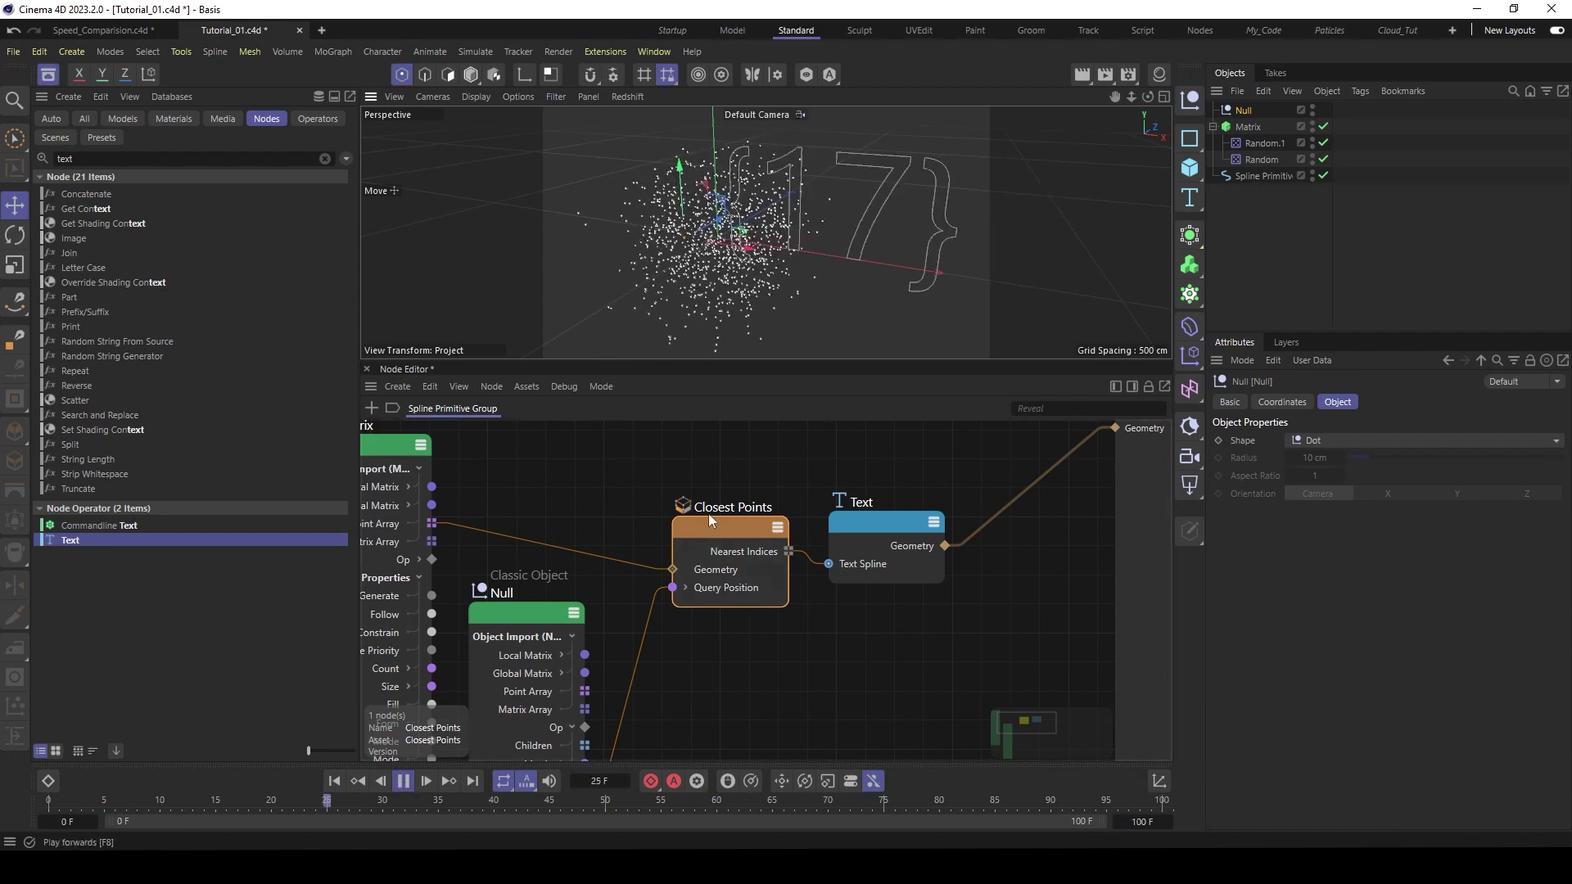
{"action": "left_click_drag", "start_coordinate": [723, 532], "coordinate": [713, 533]}
- Set the Closest Points node's Maximum Neighbors to 3
{"action": "left_click_drag", "start_coordinate": [883, 523], "coordinate": [894, 524]}
{"action": "left_click_drag", "start_coordinate": [730, 529], "coordinate": [730, 530]}
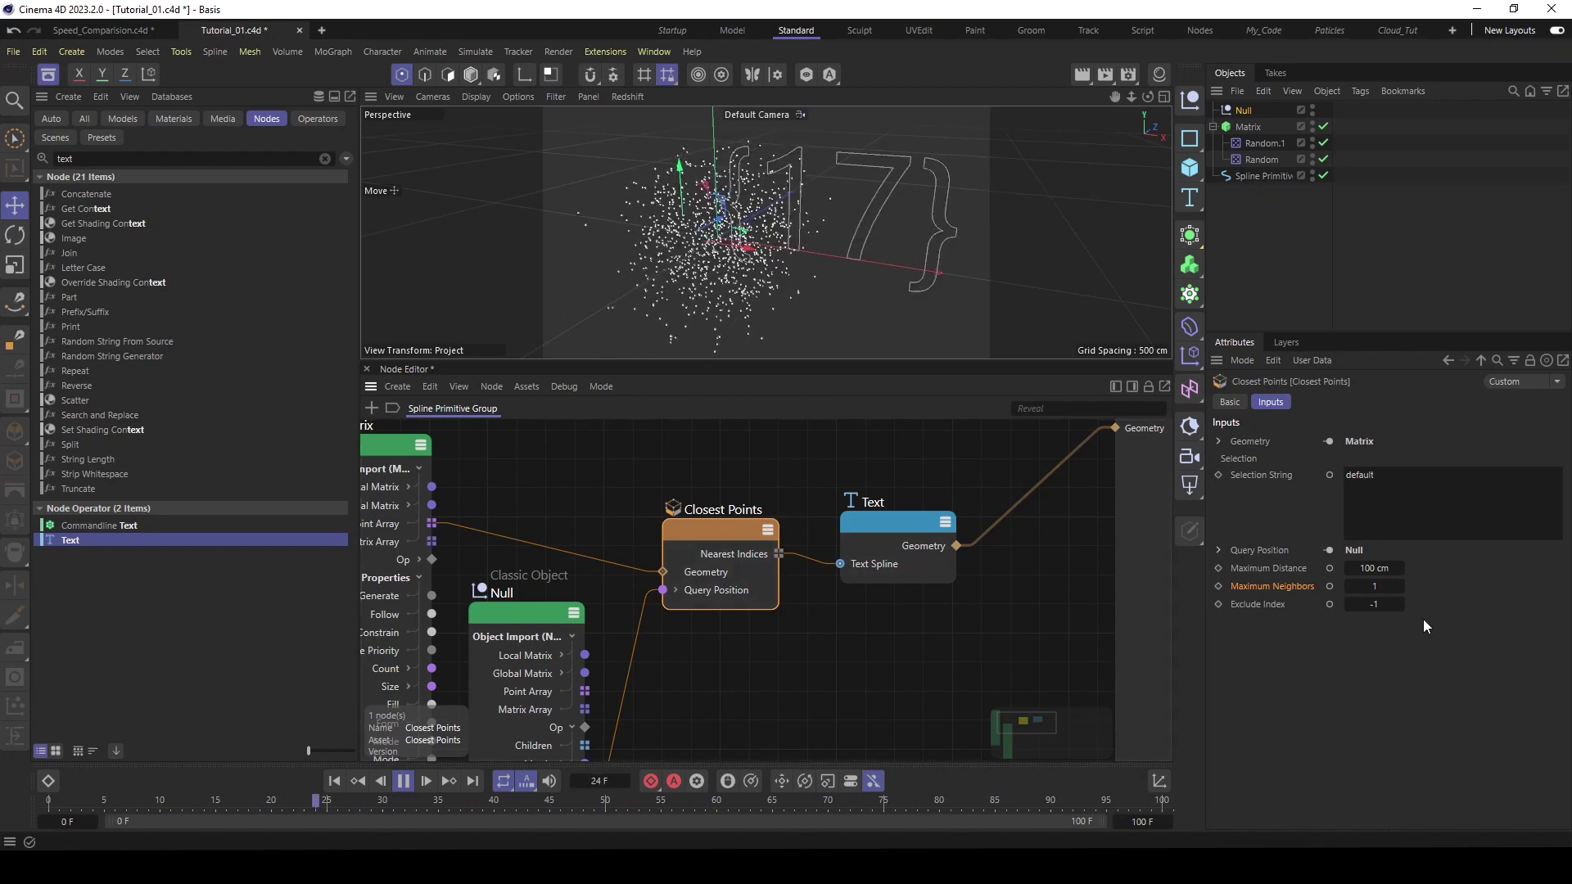
{"action": "left_click", "coordinate": [1374, 586]}
{"action": "type", "text": "2"}
{"action": "key", "text": "Return"}
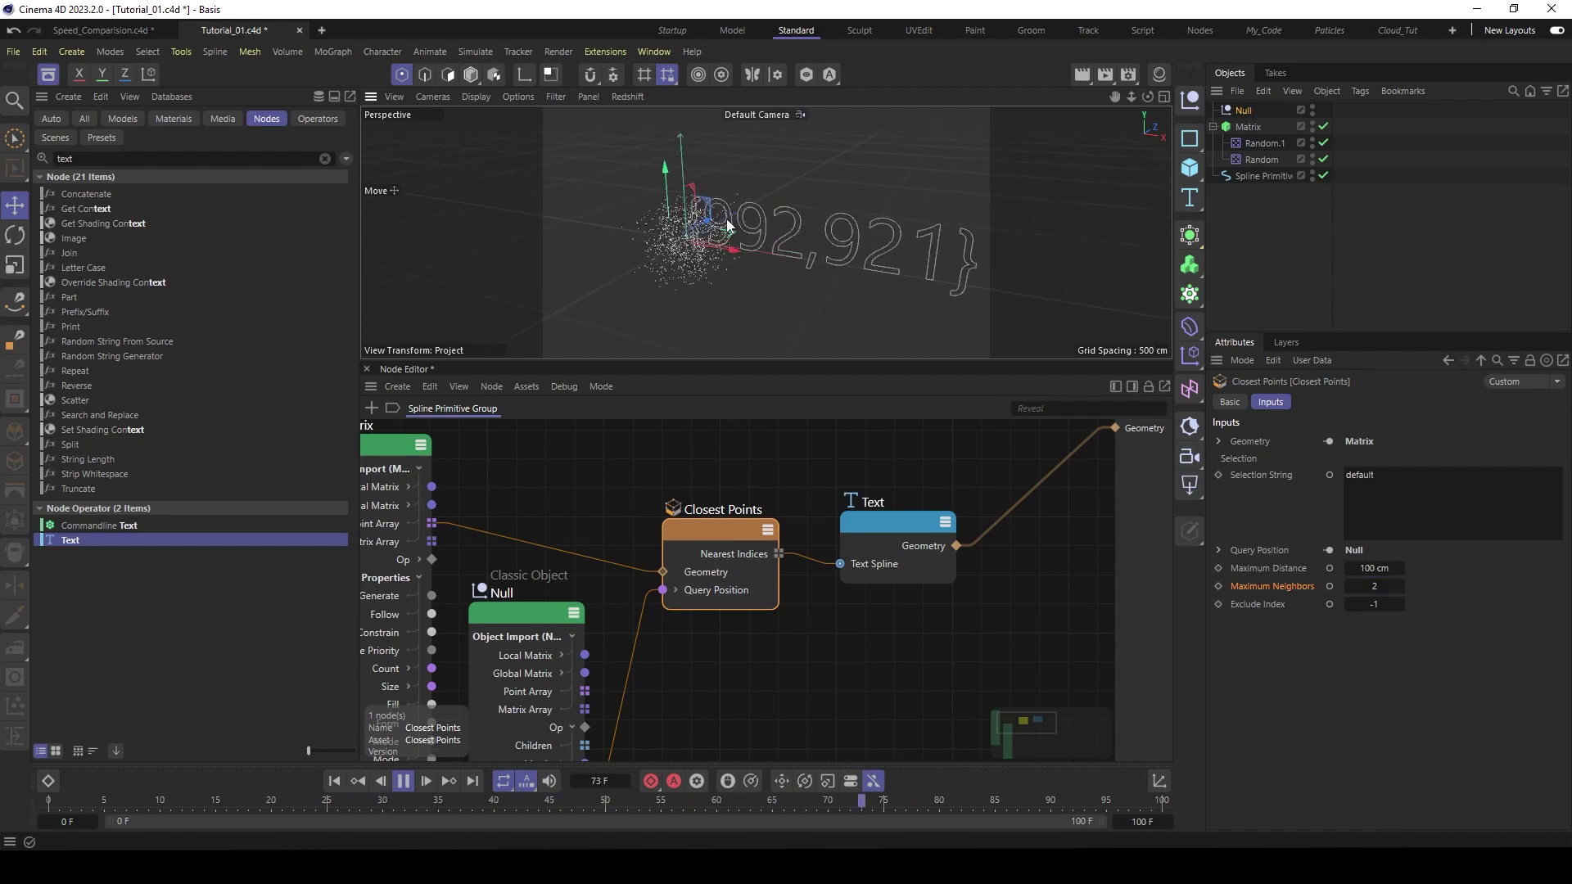
{"action": "left_click", "coordinate": [1374, 586]}
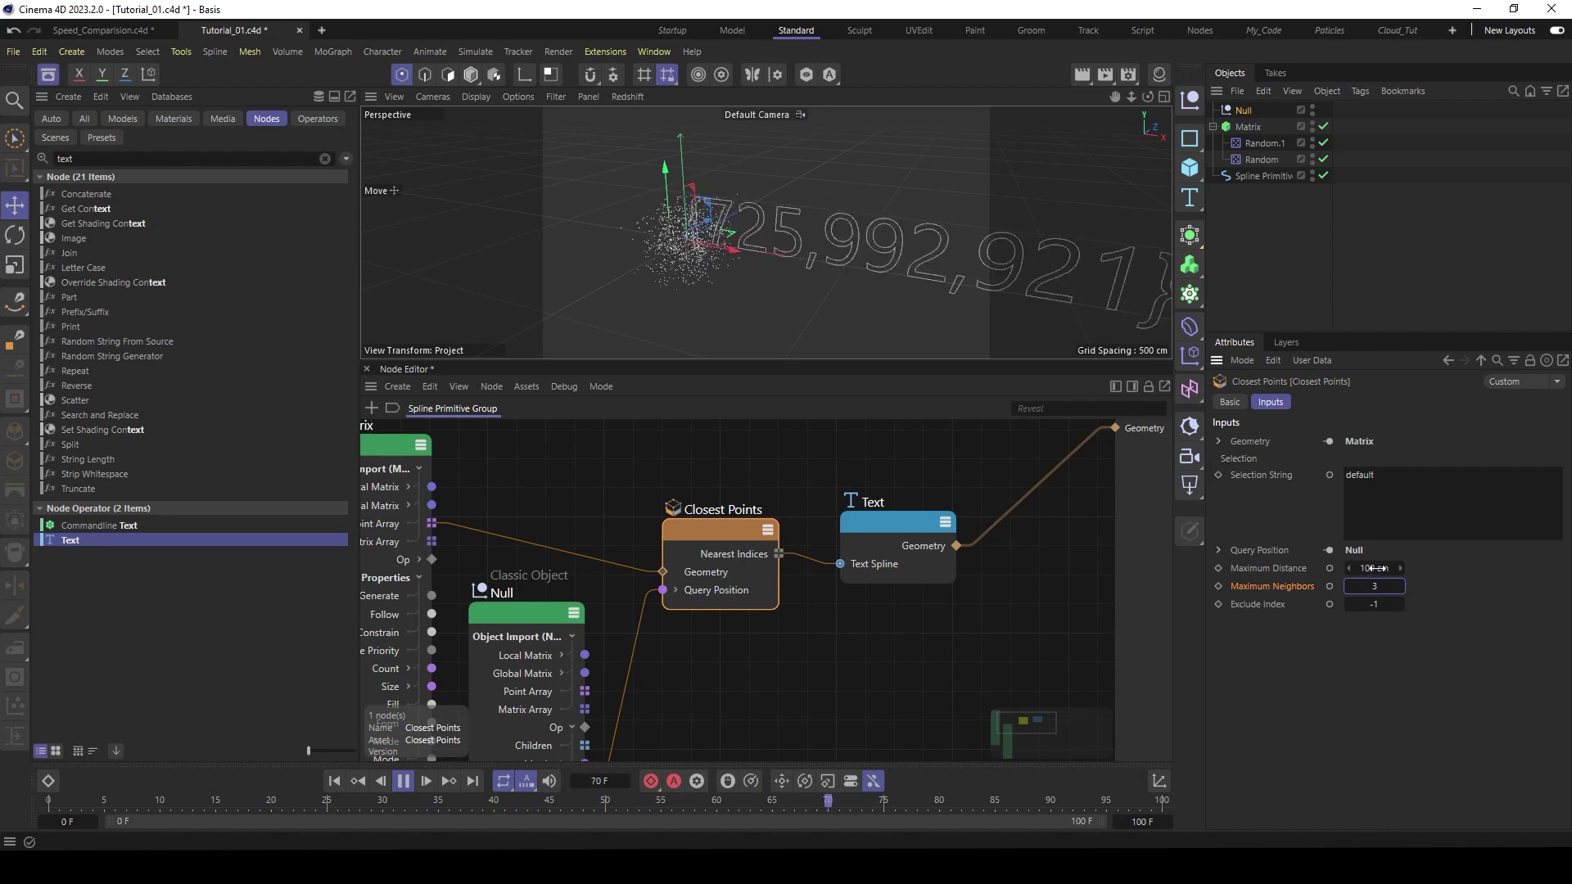
{"action": "key", "text": "Return"}
- Lower Maximum Distance to 9 cm and stop playback at frame 86
{"action": "left_click_drag", "start_coordinate": [1374, 568], "coordinate": [1361, 569]}
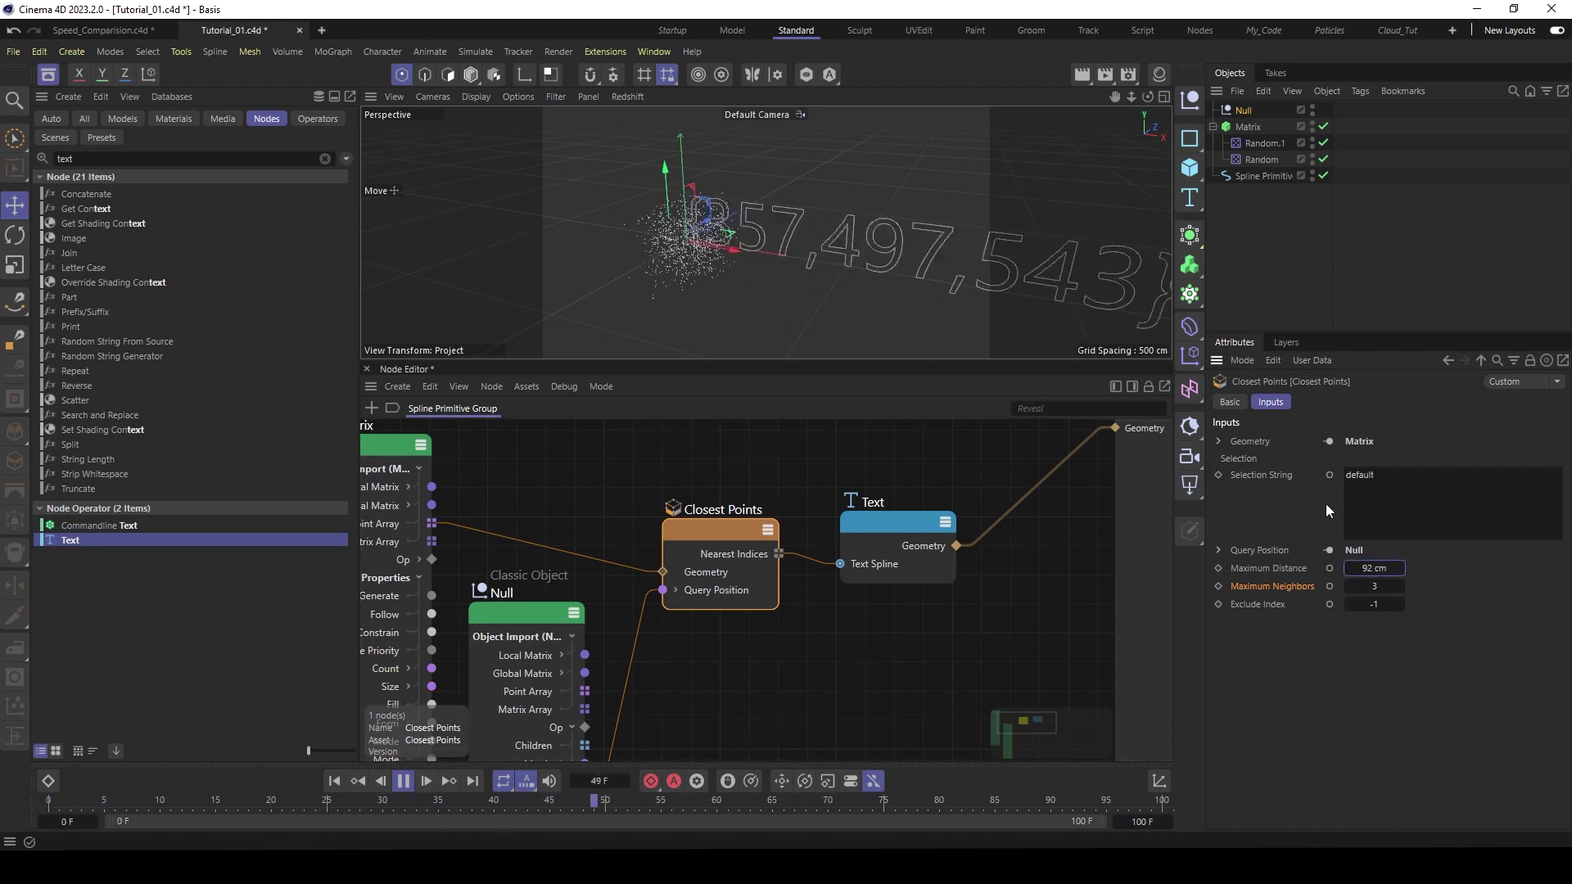
{"action": "left_click_drag", "start_coordinate": [1372, 569], "coordinate": [1365, 568]}
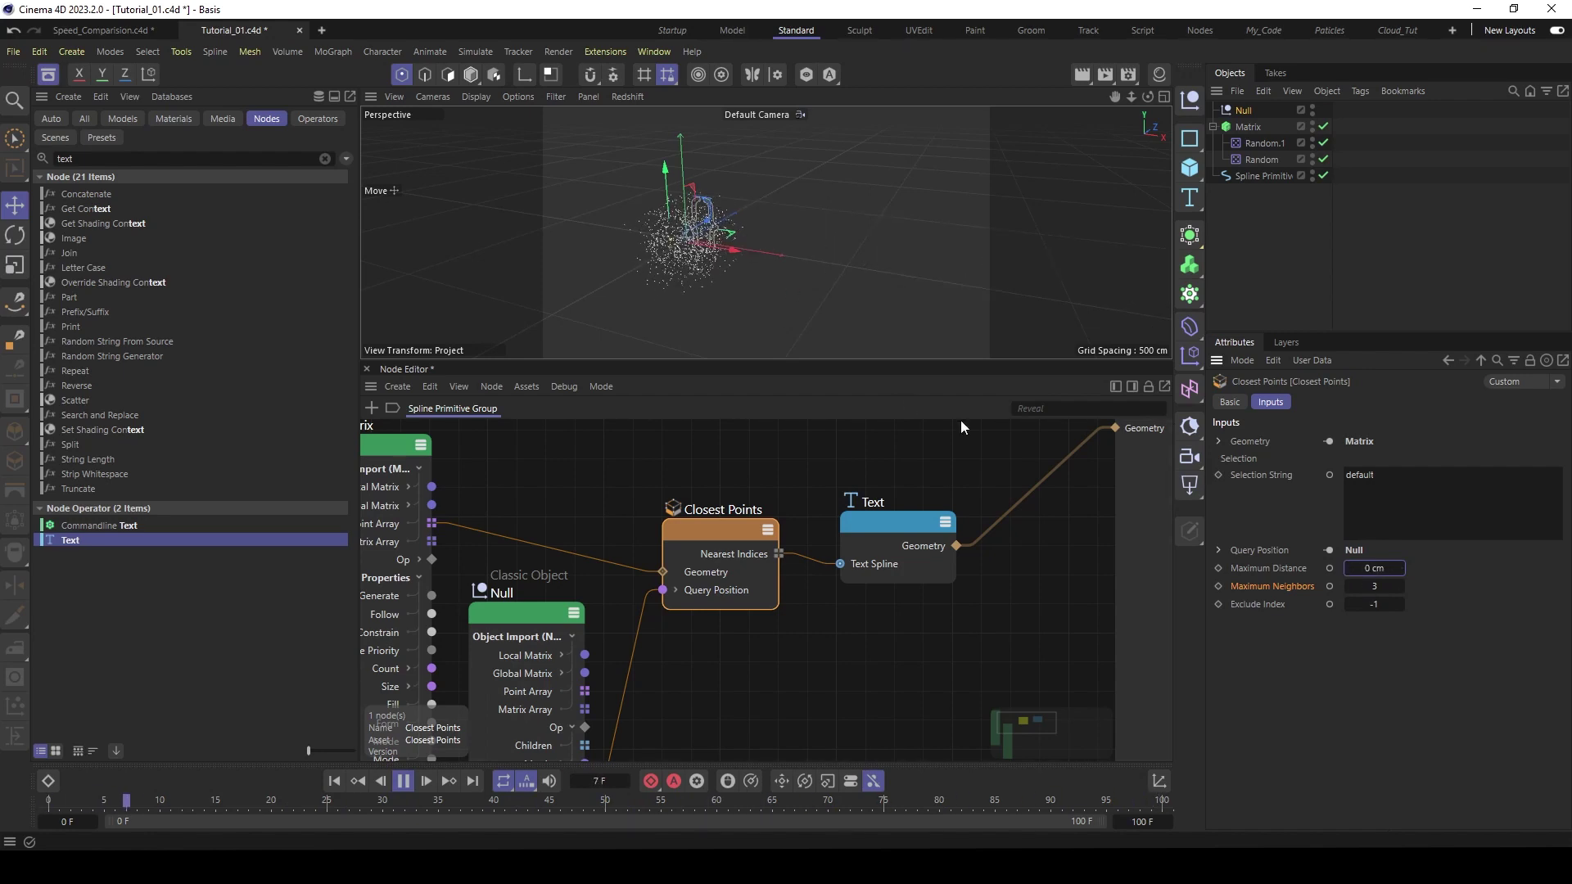
{"action": "left_click", "coordinate": [1401, 568]}
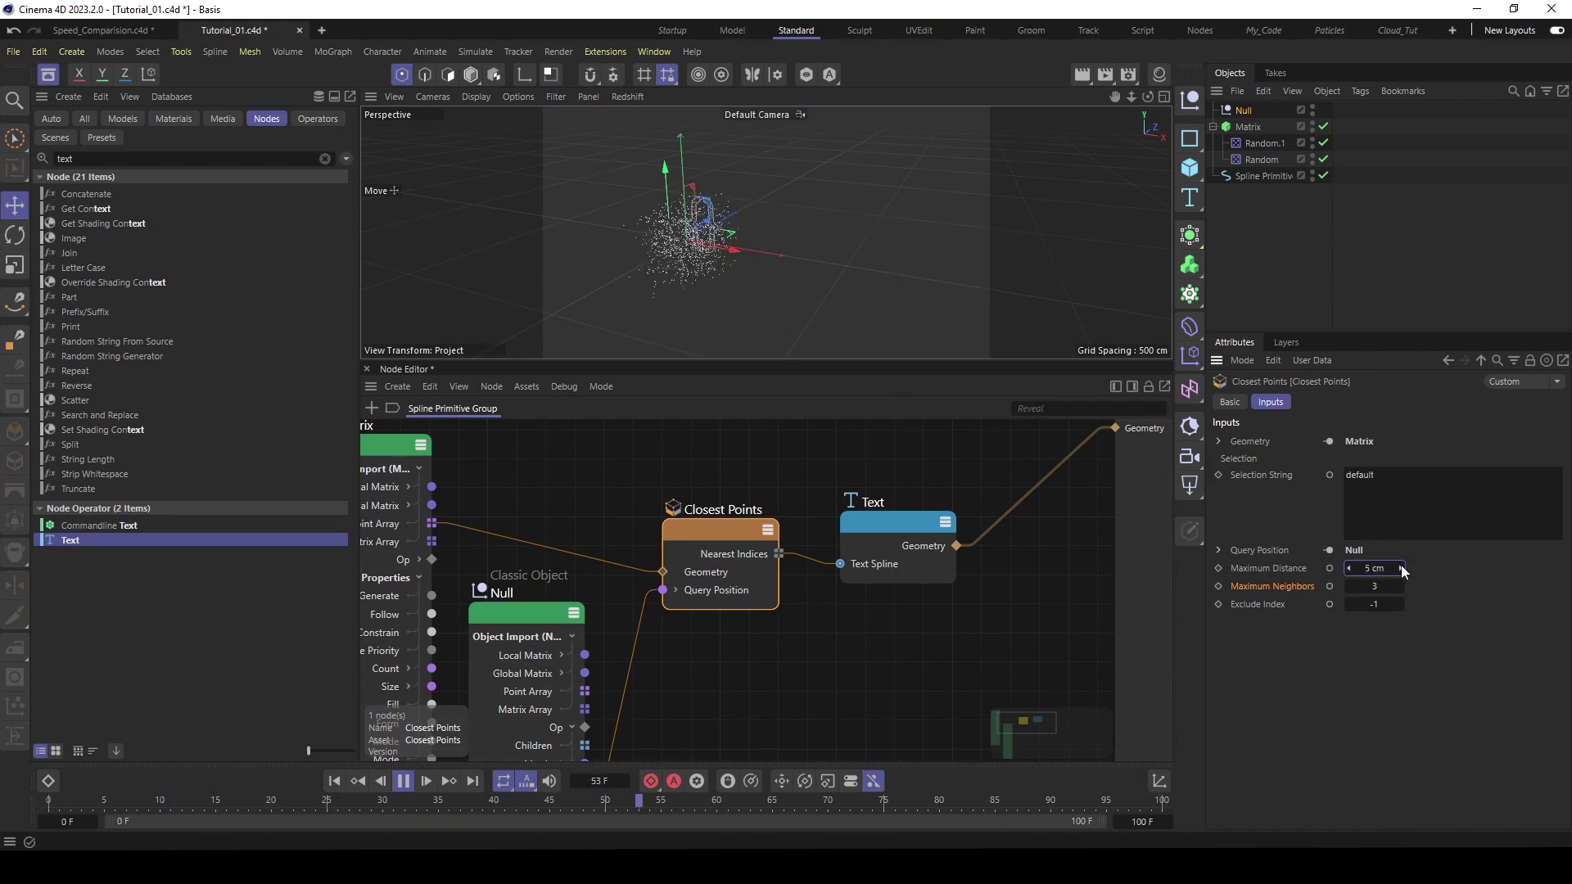
{"action": "left_click", "coordinate": [1402, 567]}
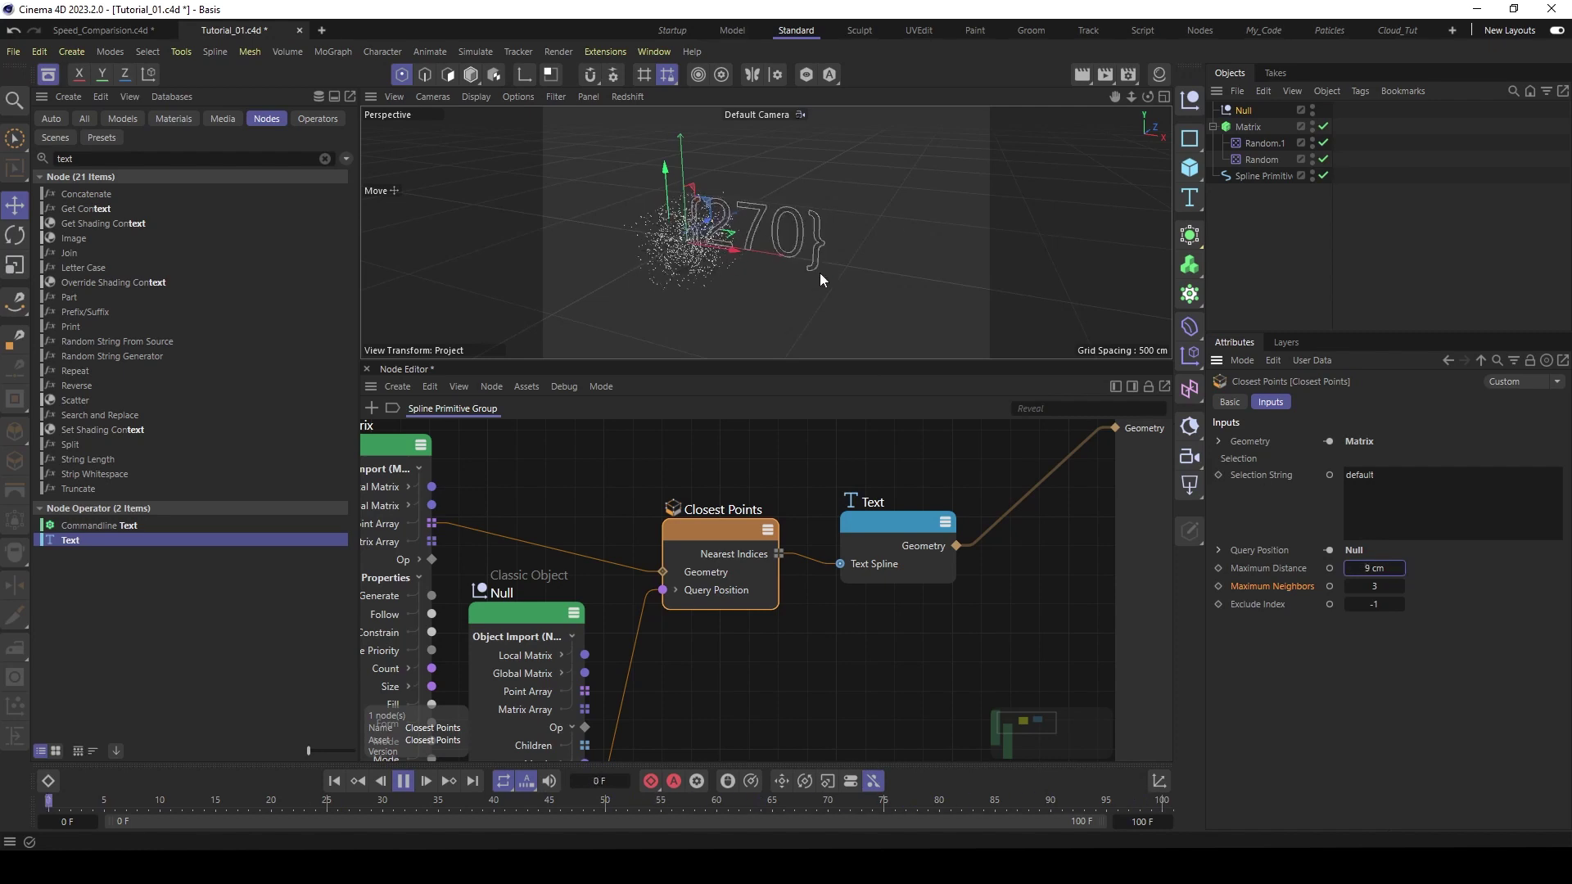
{"action": "left_click", "coordinate": [405, 782]}
{"action": "left_click", "coordinate": [734, 706]}
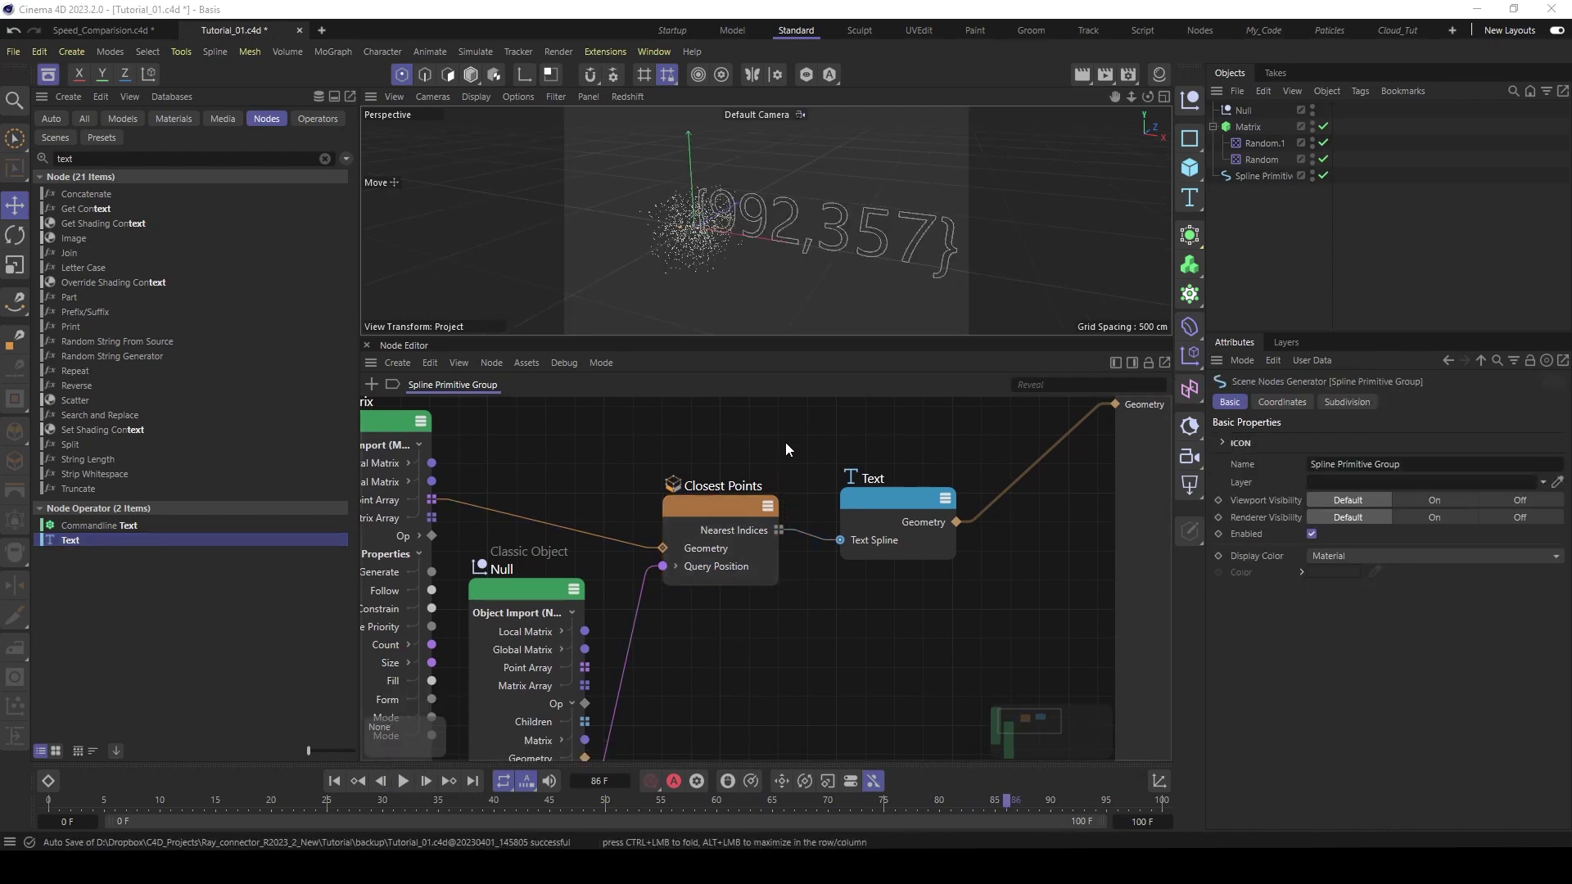
- Delete the Null and Text nodes and the Null object from the scene
{"action": "left_click", "coordinate": [531, 591]}
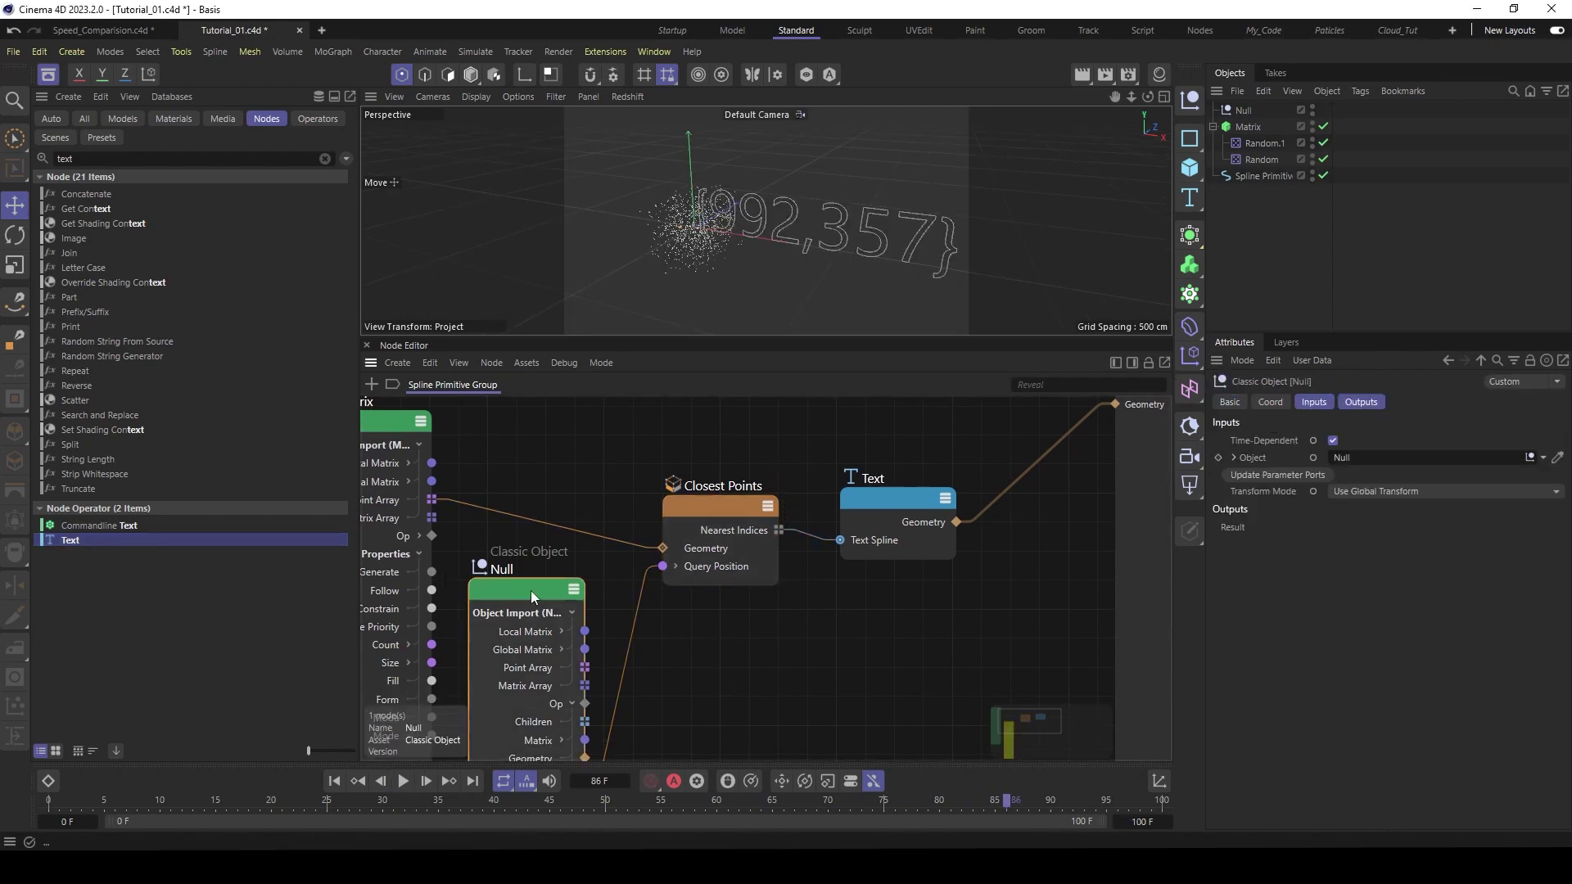
{"action": "key", "text": "Delete"}
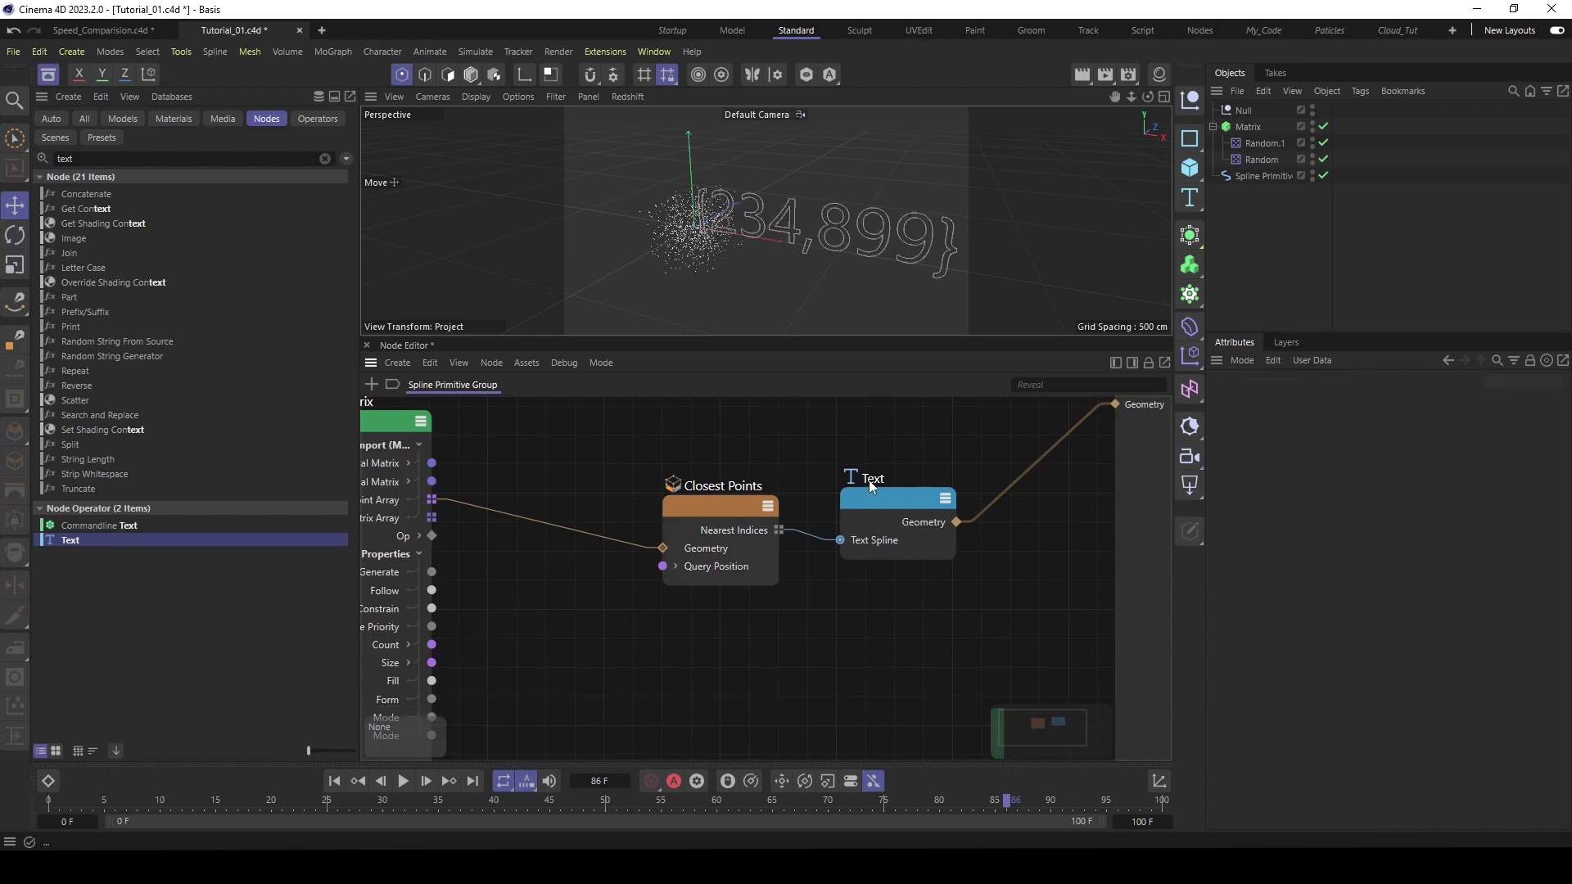
{"action": "left_click", "coordinate": [896, 496]}
{"action": "key", "text": "Delete"}
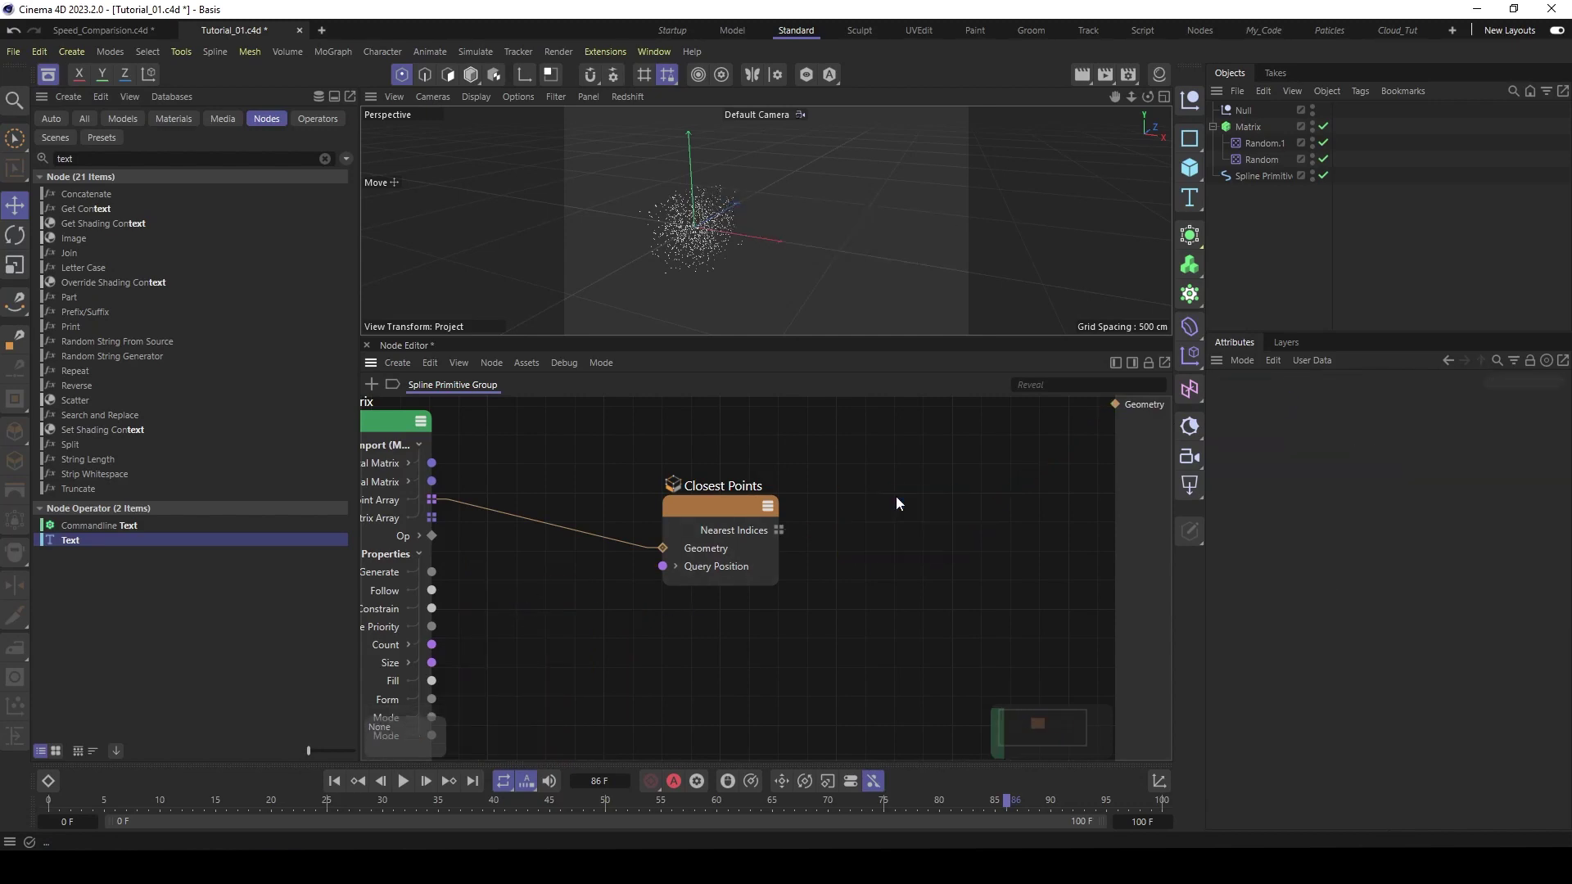
{"action": "left_click", "coordinate": [1232, 109]}
{"action": "key", "text": "Delete"}
- Rearrange the Matrix and Closest Points nodes so both are fully visible
{"action": "left_click_drag", "start_coordinate": [695, 513], "coordinate": [700, 539]}
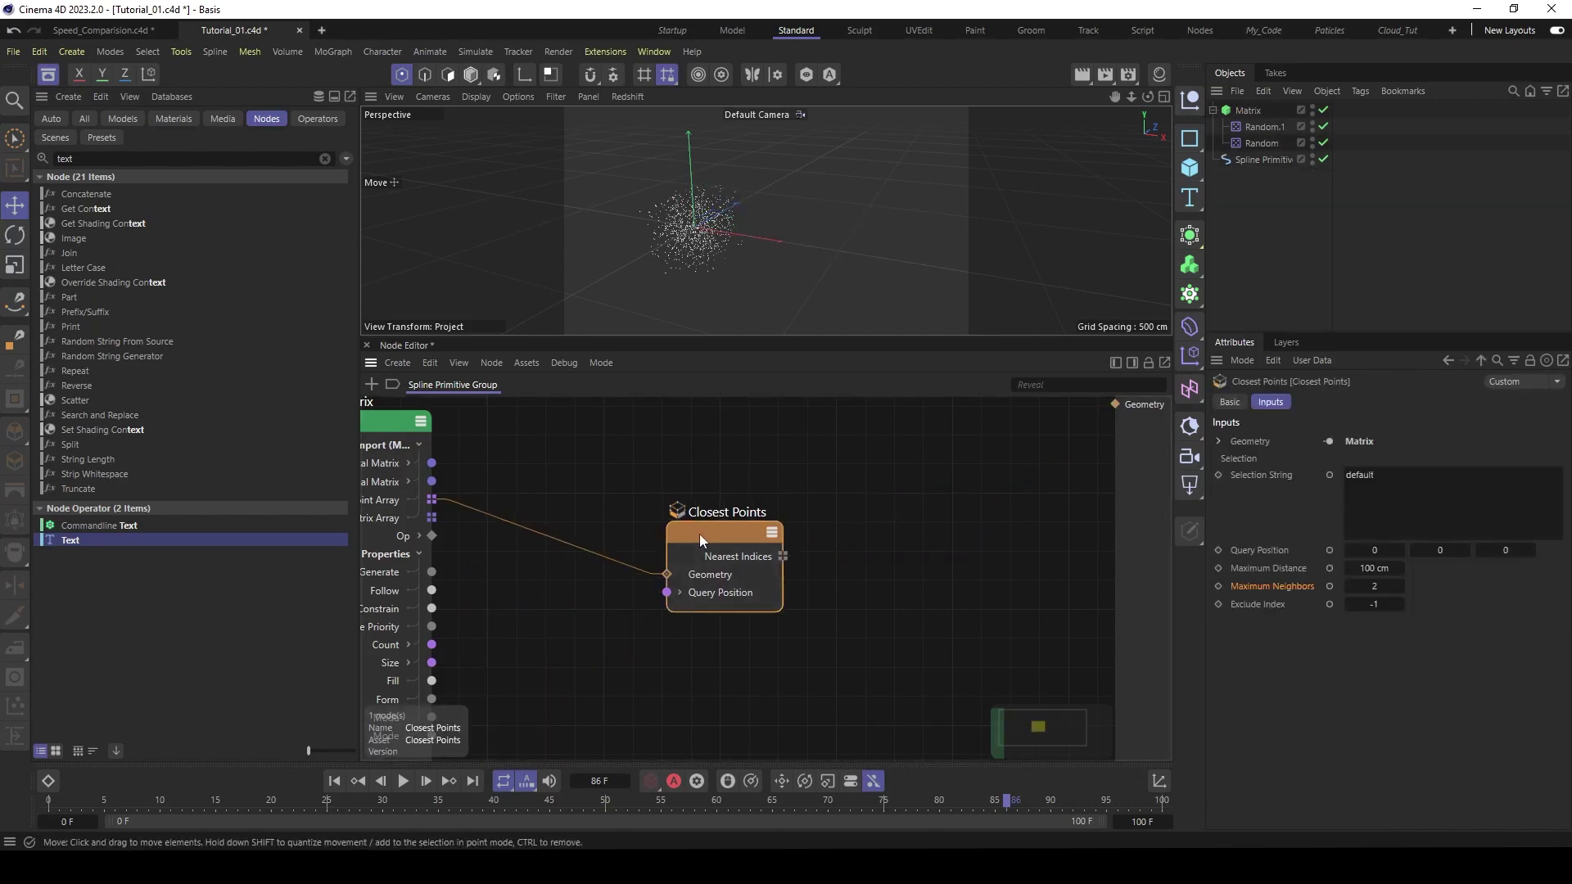
{"action": "middle_click_drag", "start_coordinate": [571, 484], "coordinate": [638, 471]}
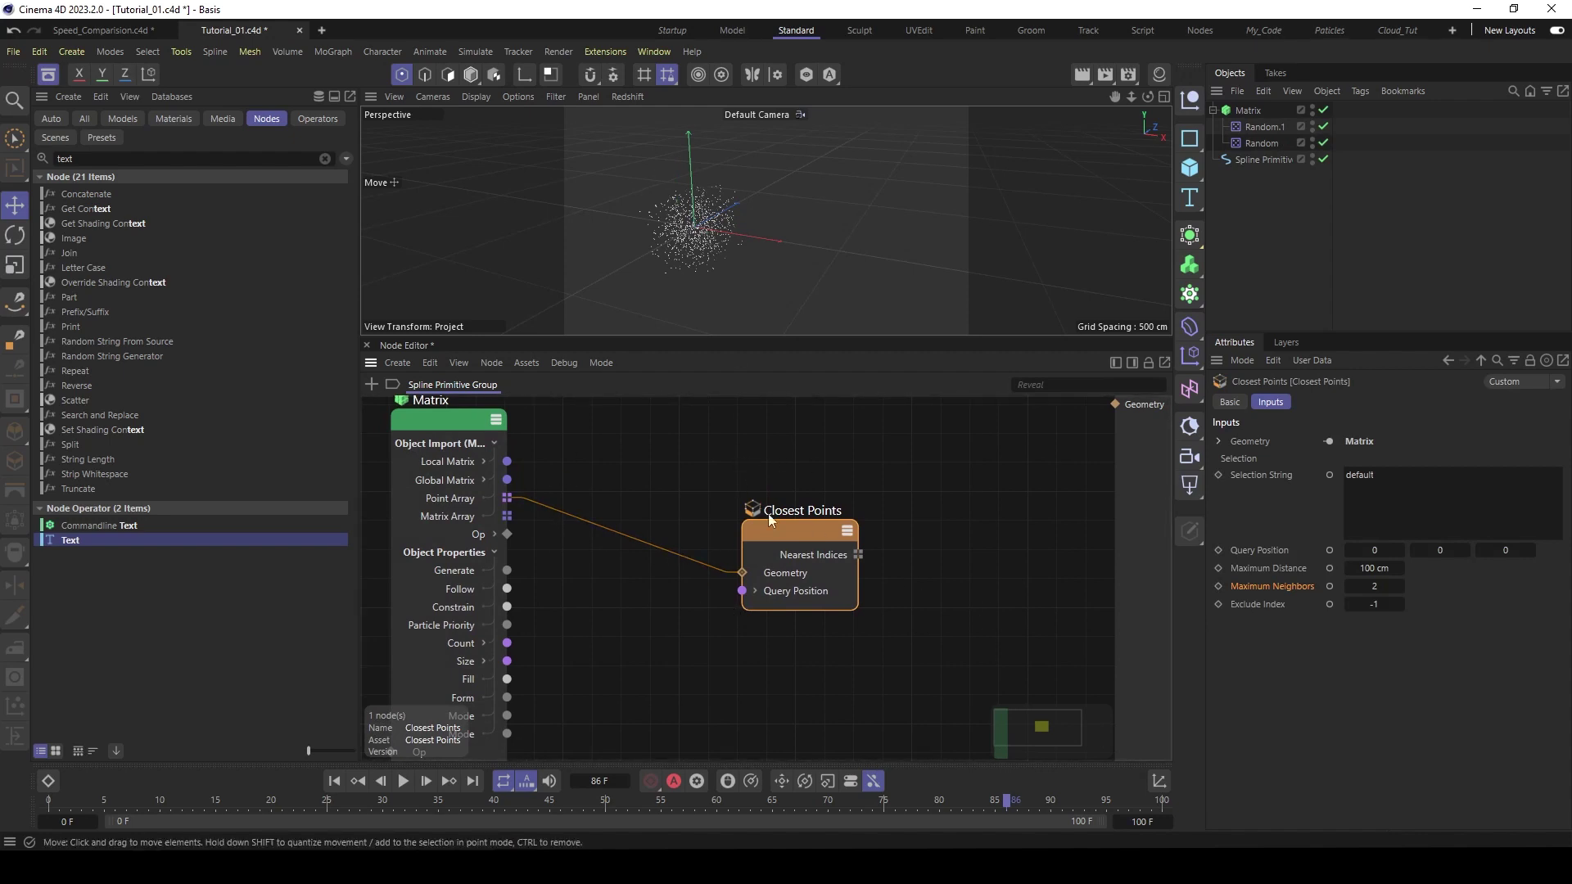
{"action": "left_click_drag", "start_coordinate": [774, 536], "coordinate": [782, 578]}
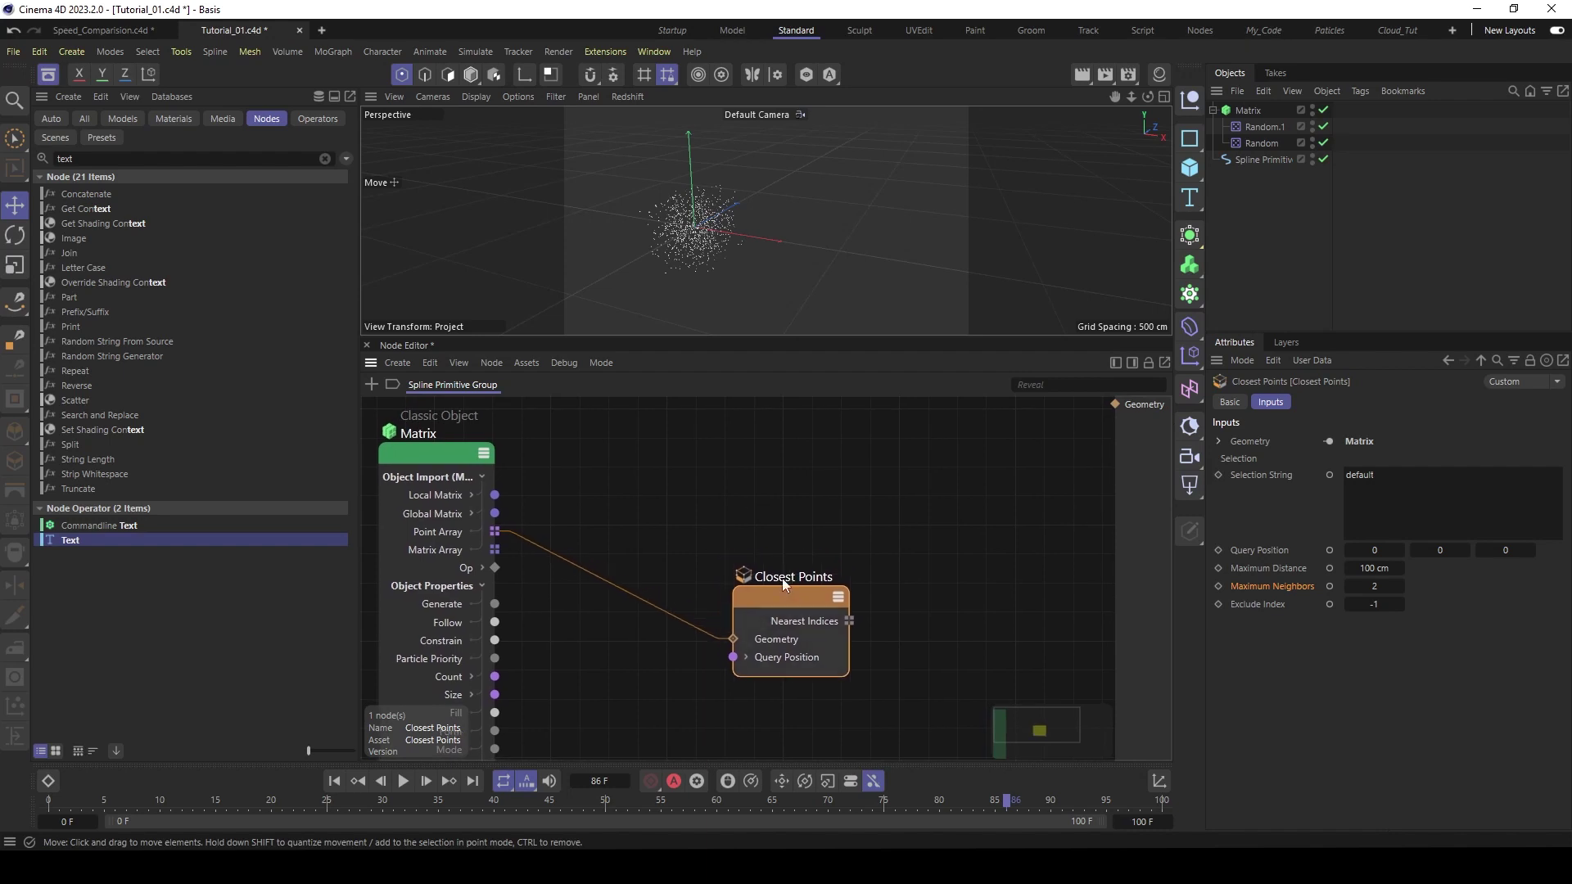
- Add a Range node and enlarge the node editor to lay out the graph
{"action": "double_click", "coordinate": [650, 464]}
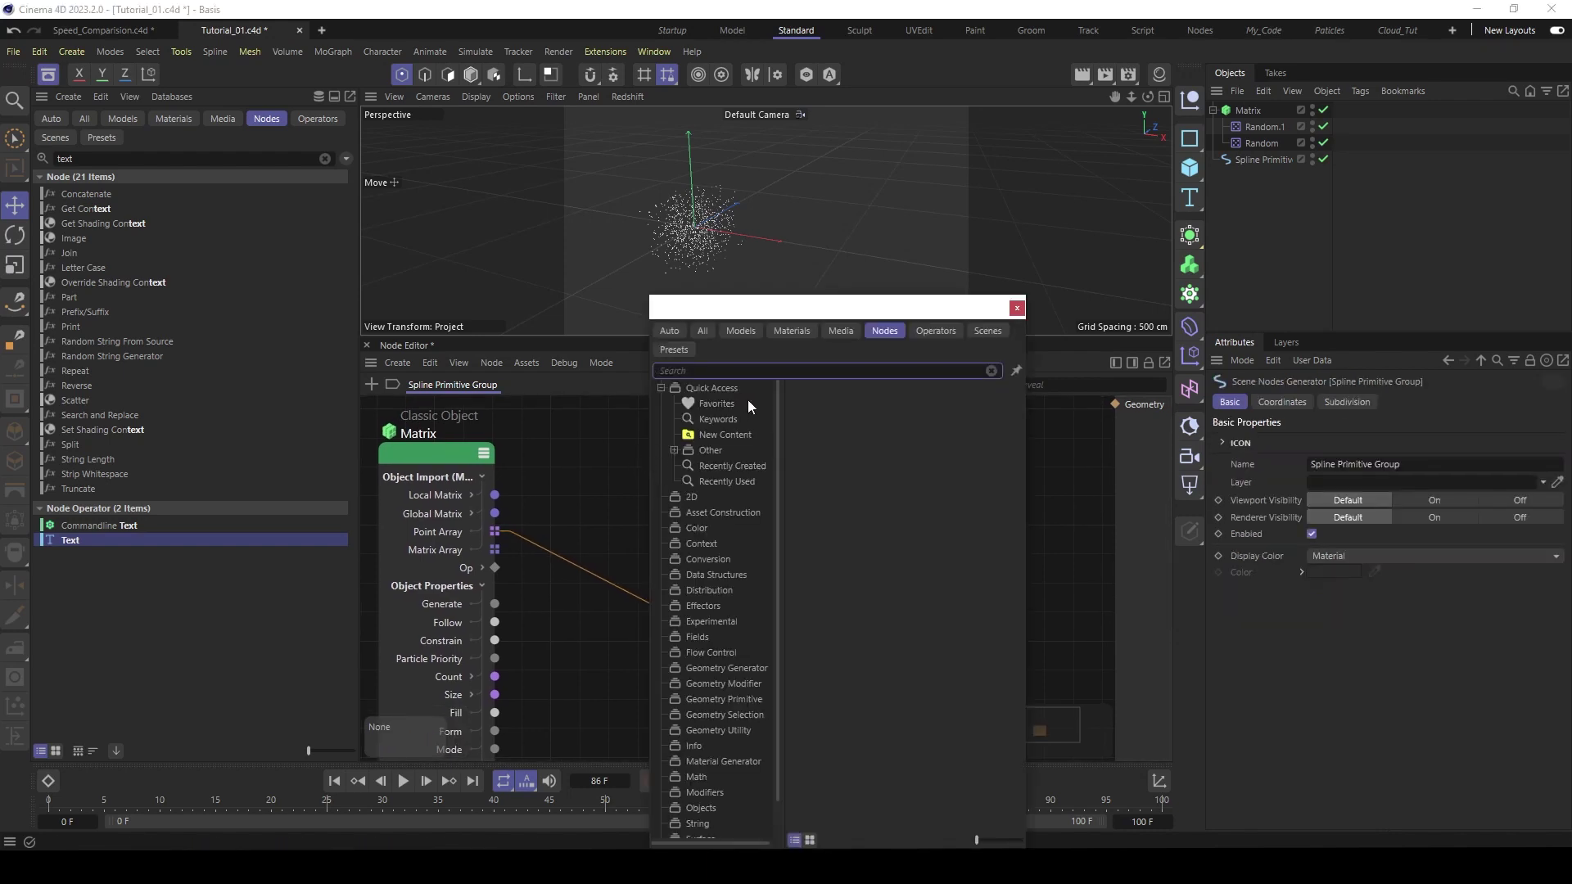
{"action": "type", "text": "rang"}
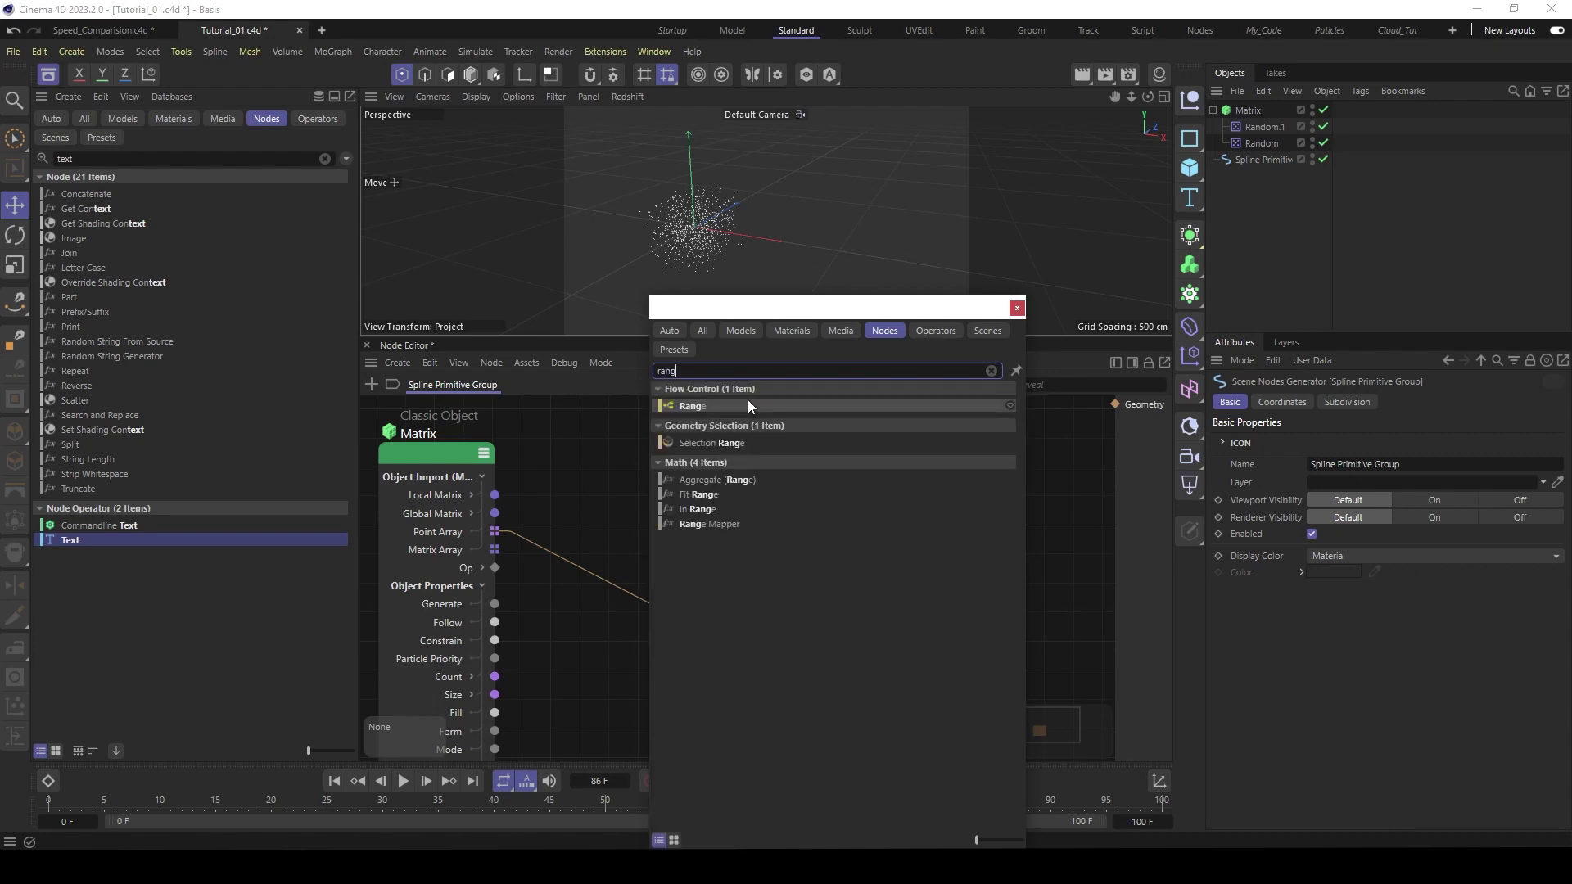
{"action": "left_click", "coordinate": [686, 402]}
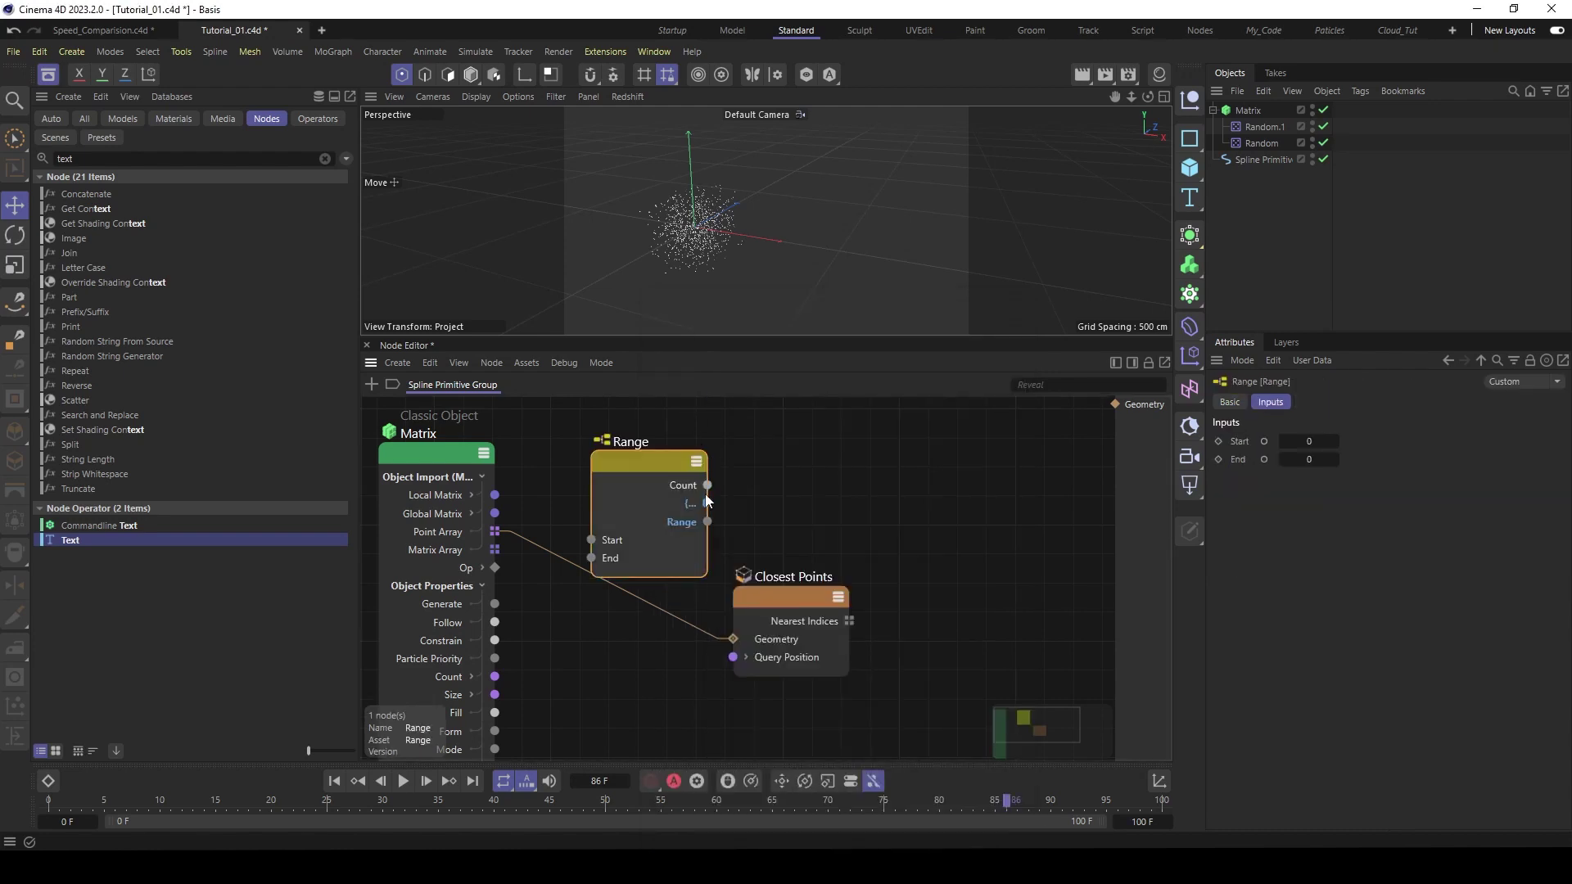
{"action": "left_click", "coordinate": [48, 75]}
{"action": "left_click_drag", "start_coordinate": [508, 335], "coordinate": [508, 318]}
{"action": "key", "text": "h"}
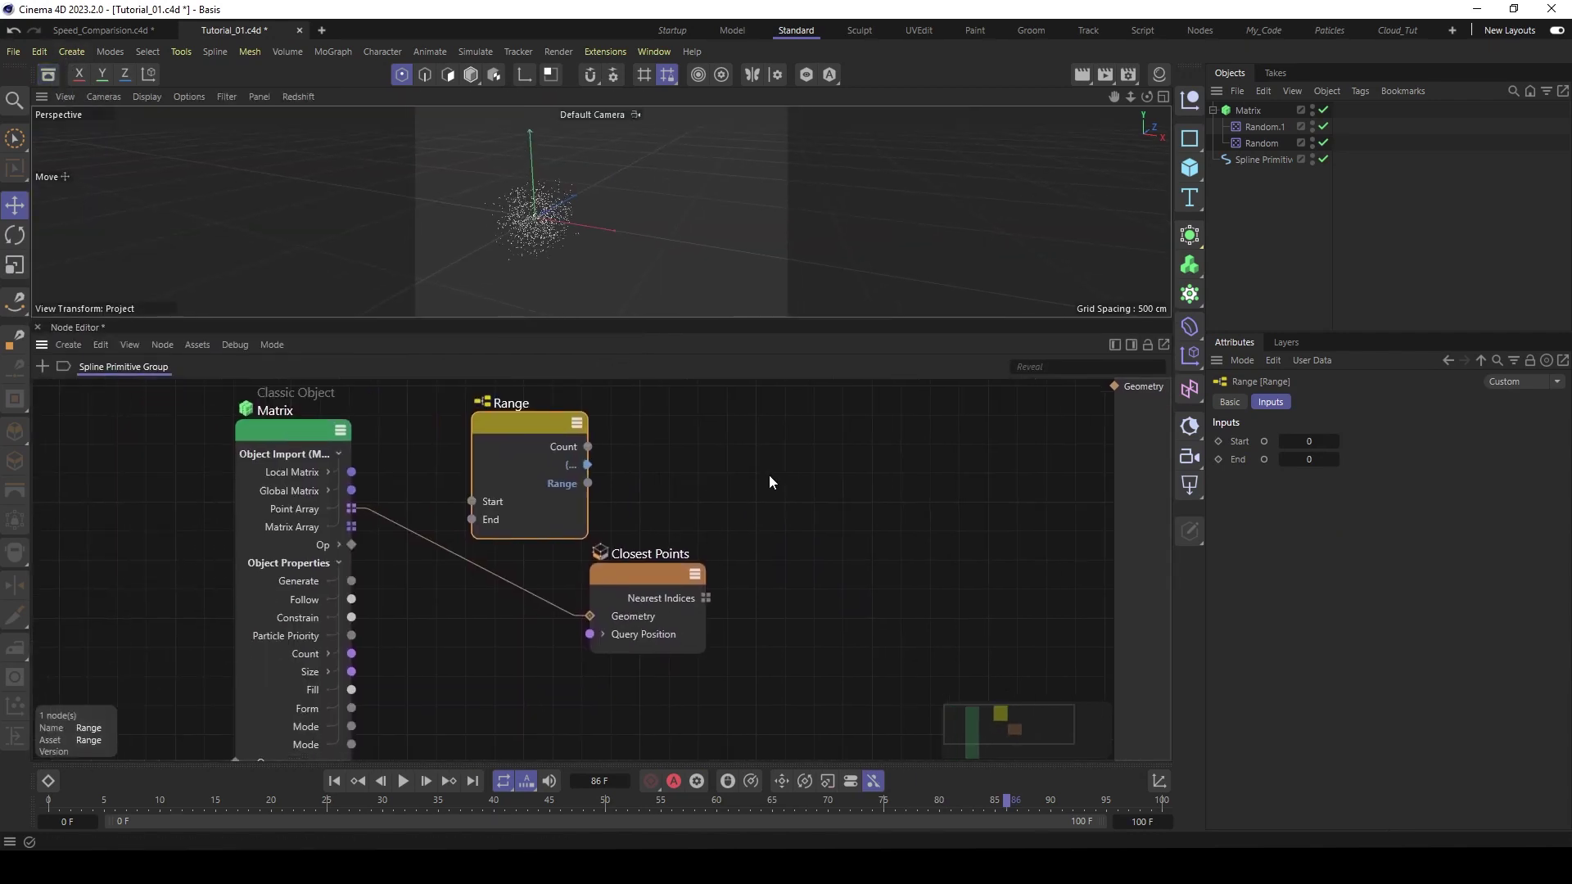
{"action": "left_click_drag", "start_coordinate": [568, 485], "coordinate": [579, 442]}
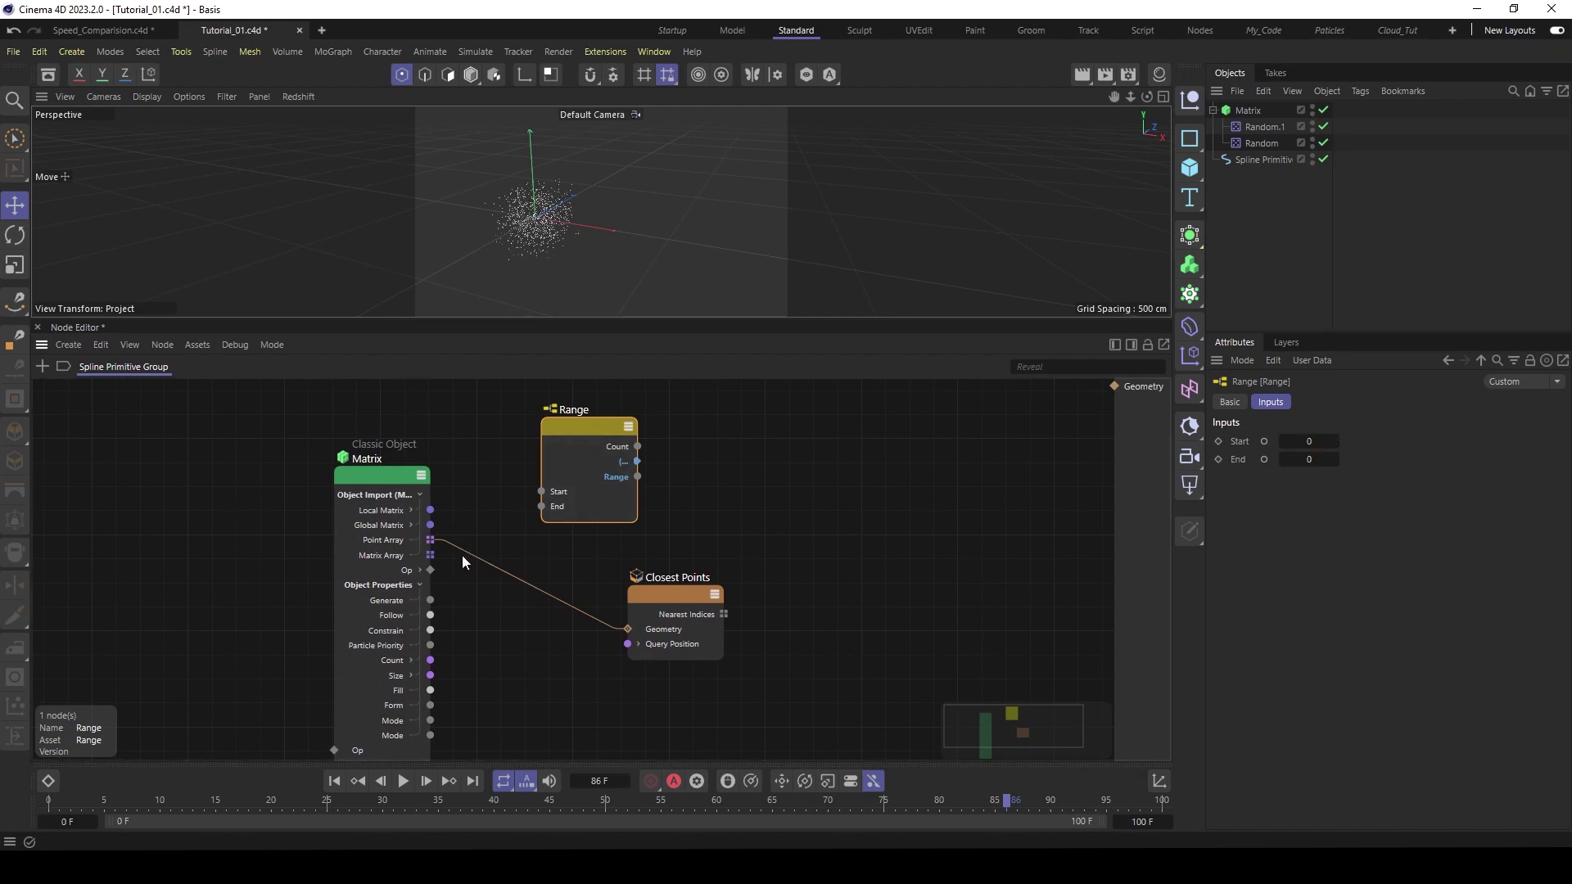
{"action": "left_click_drag", "start_coordinate": [369, 484], "coordinate": [320, 478]}
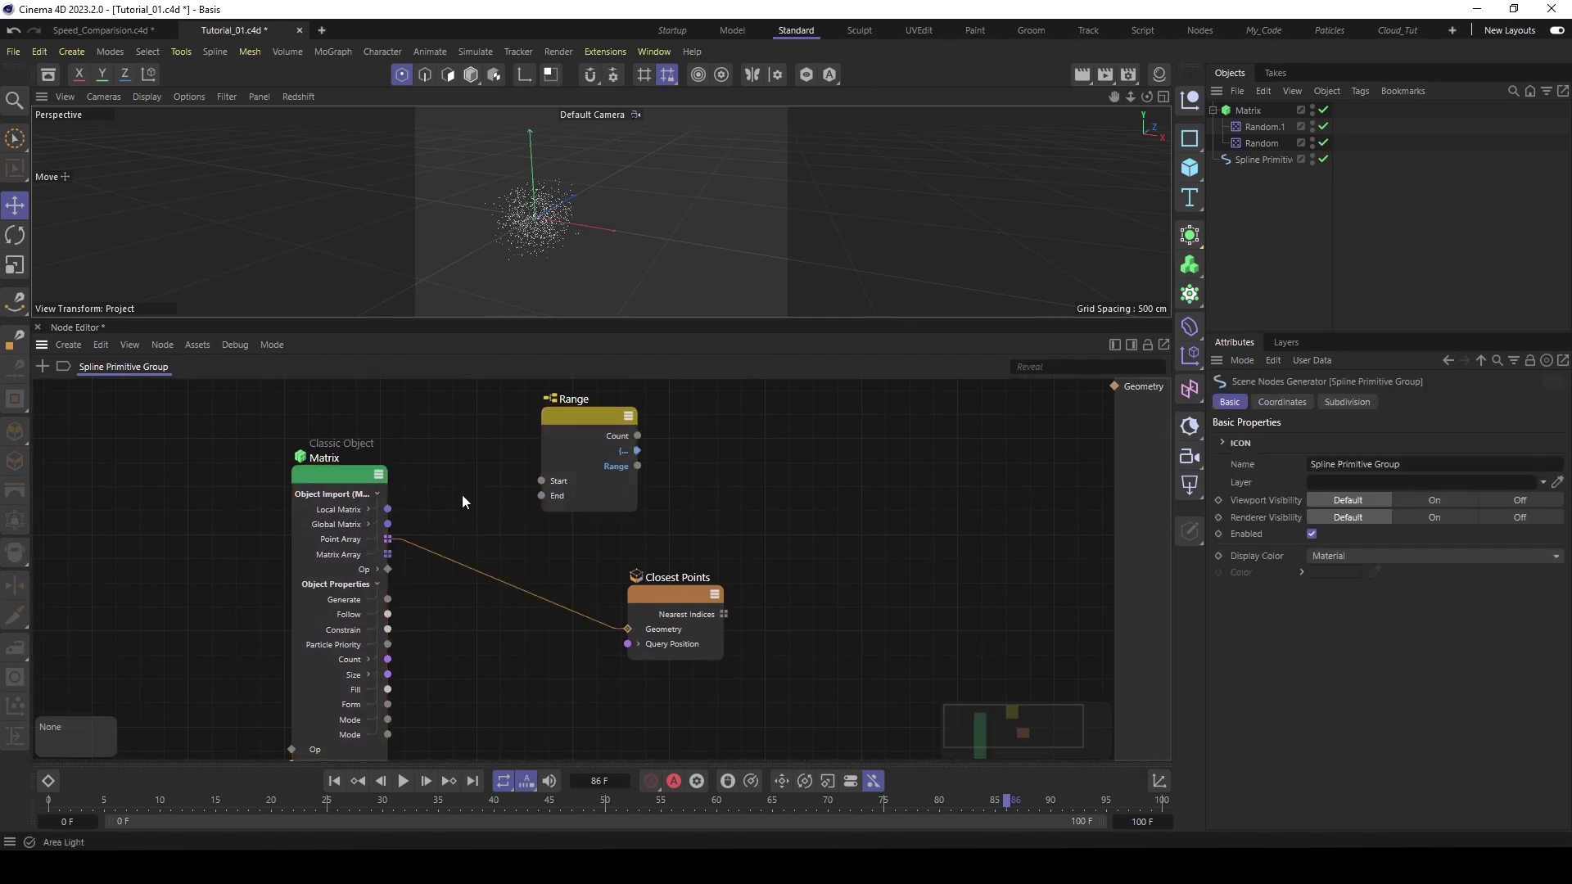
- Add a Get Count node and feed its point count into Range's End input
{"action": "double_click", "coordinate": [462, 494]}
{"action": "type", "text": "get co"}
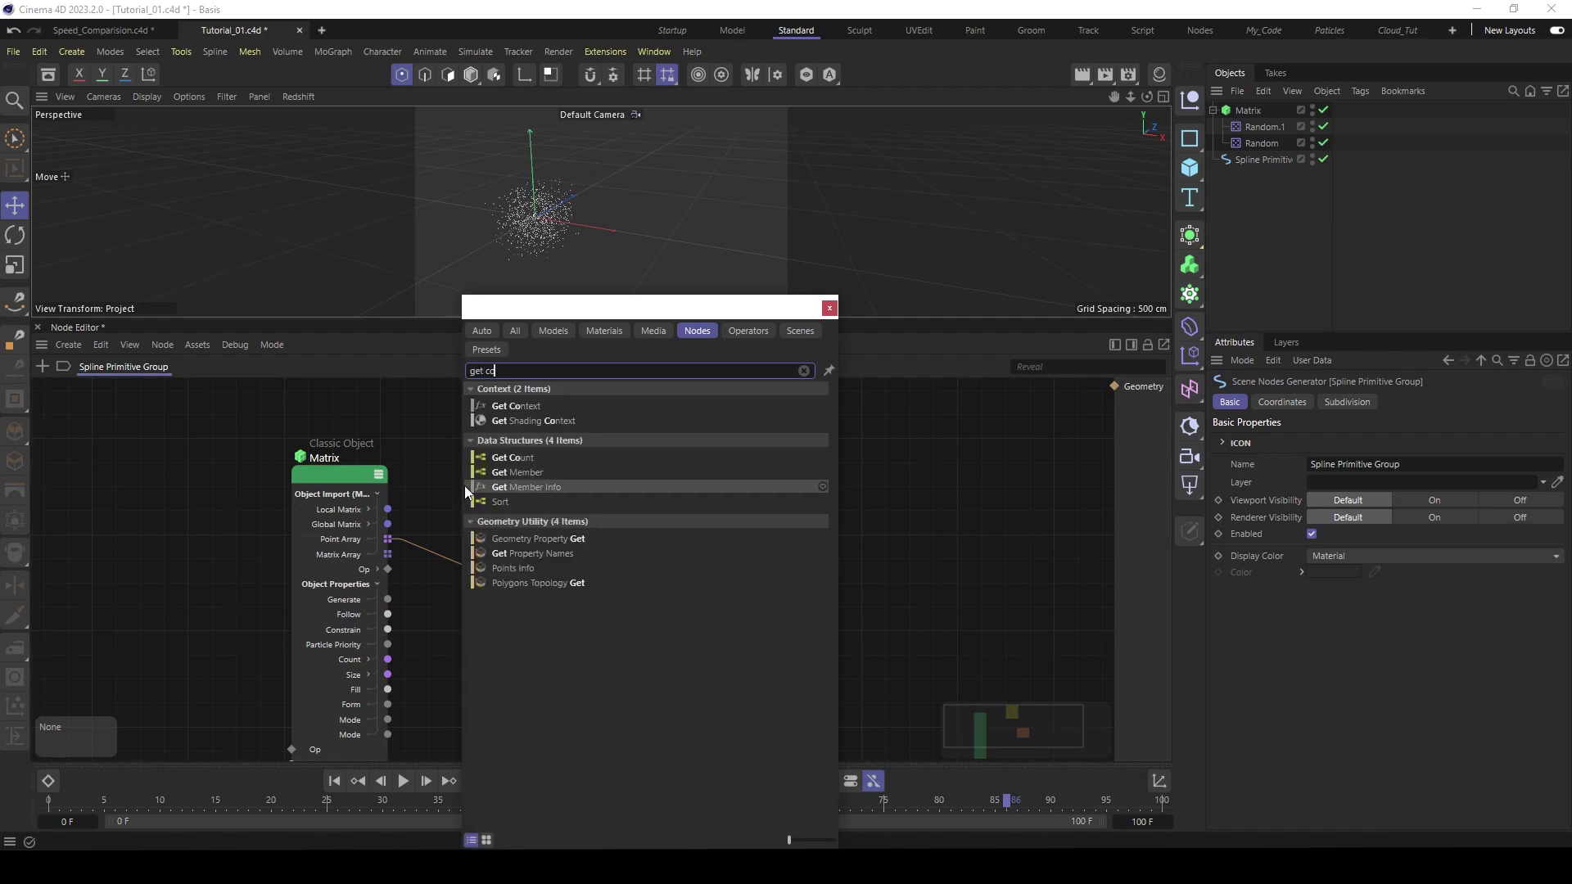
{"action": "left_click", "coordinate": [536, 457]}
{"action": "left_click_drag", "start_coordinate": [458, 496], "coordinate": [461, 466]}
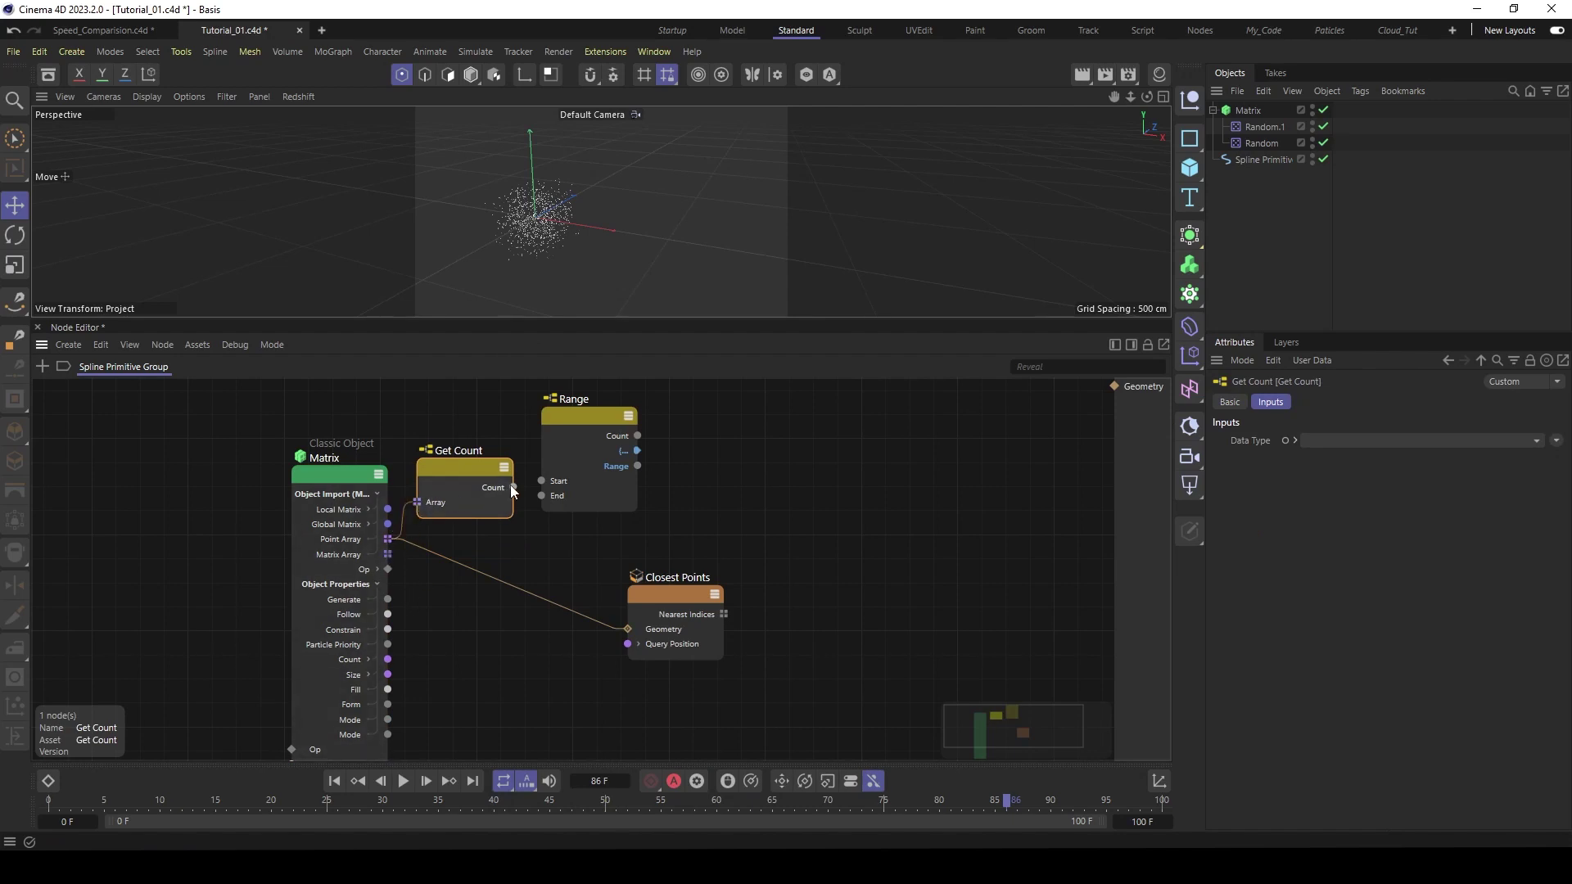
{"action": "left_click_drag", "start_coordinate": [580, 429], "coordinate": [576, 436]}
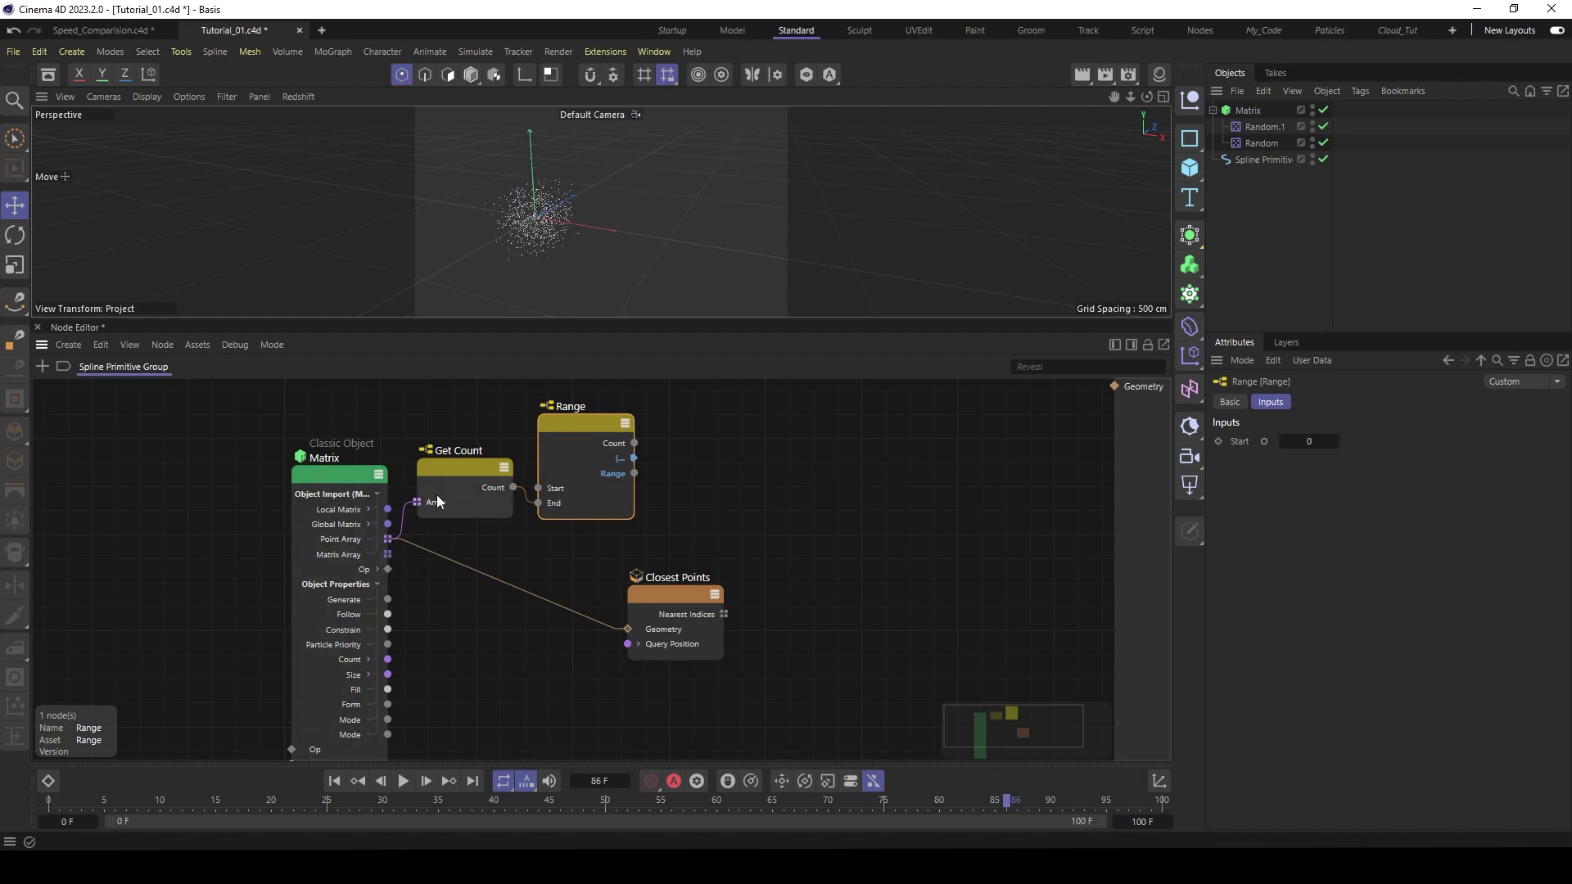
- Add a Get Element node reading Matrix Point Array, indexed by the Range output
{"action": "left_click_drag", "start_coordinate": [667, 594], "coordinate": [799, 604]}
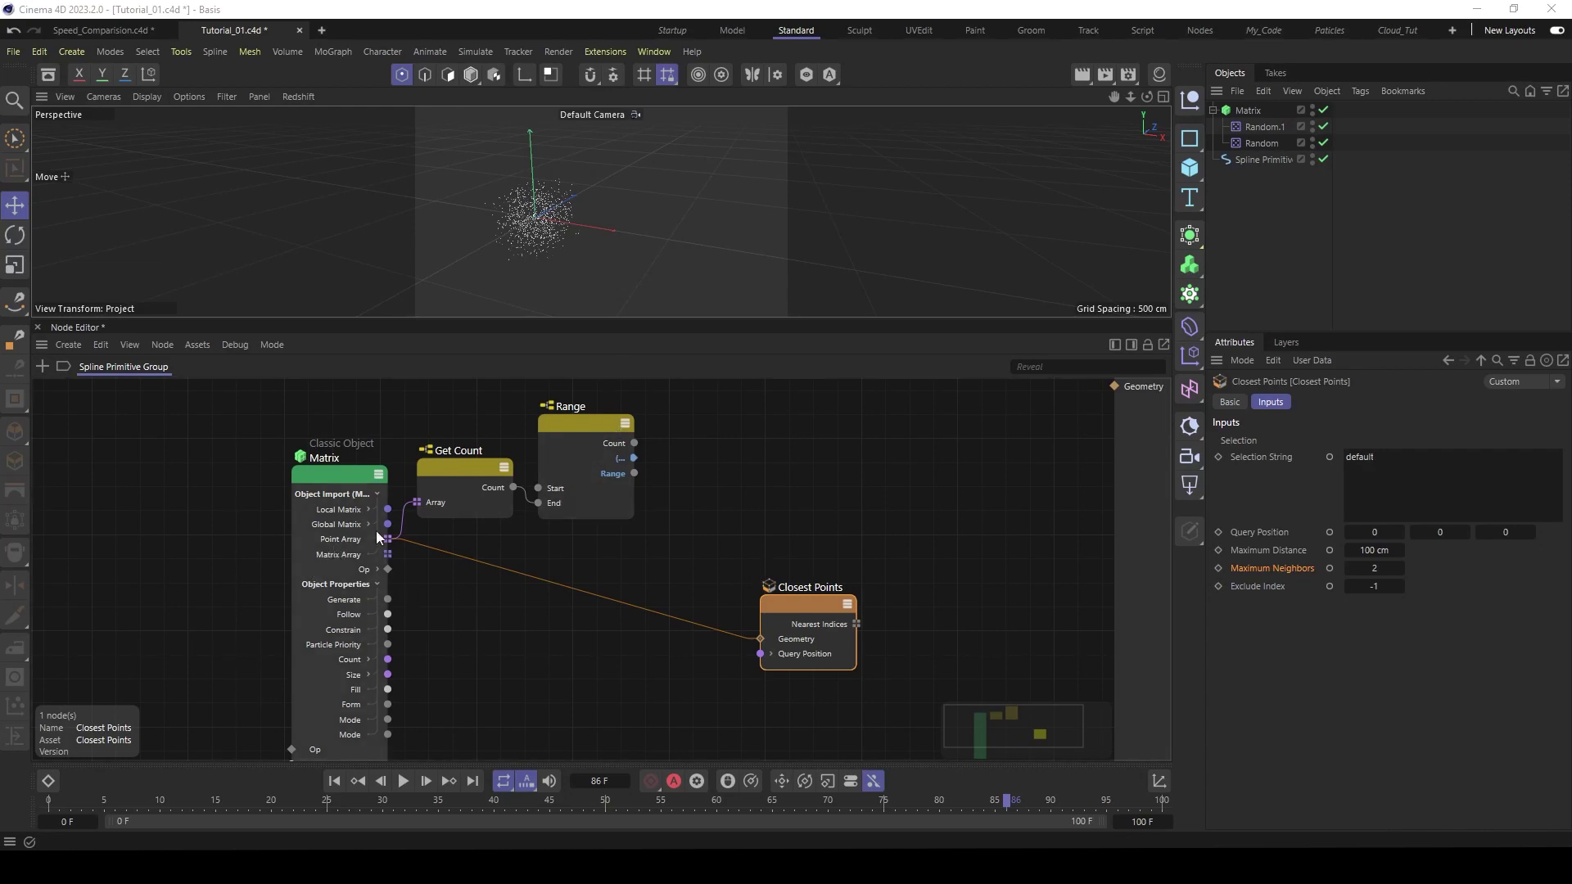
{"action": "double_click", "coordinate": [687, 470]}
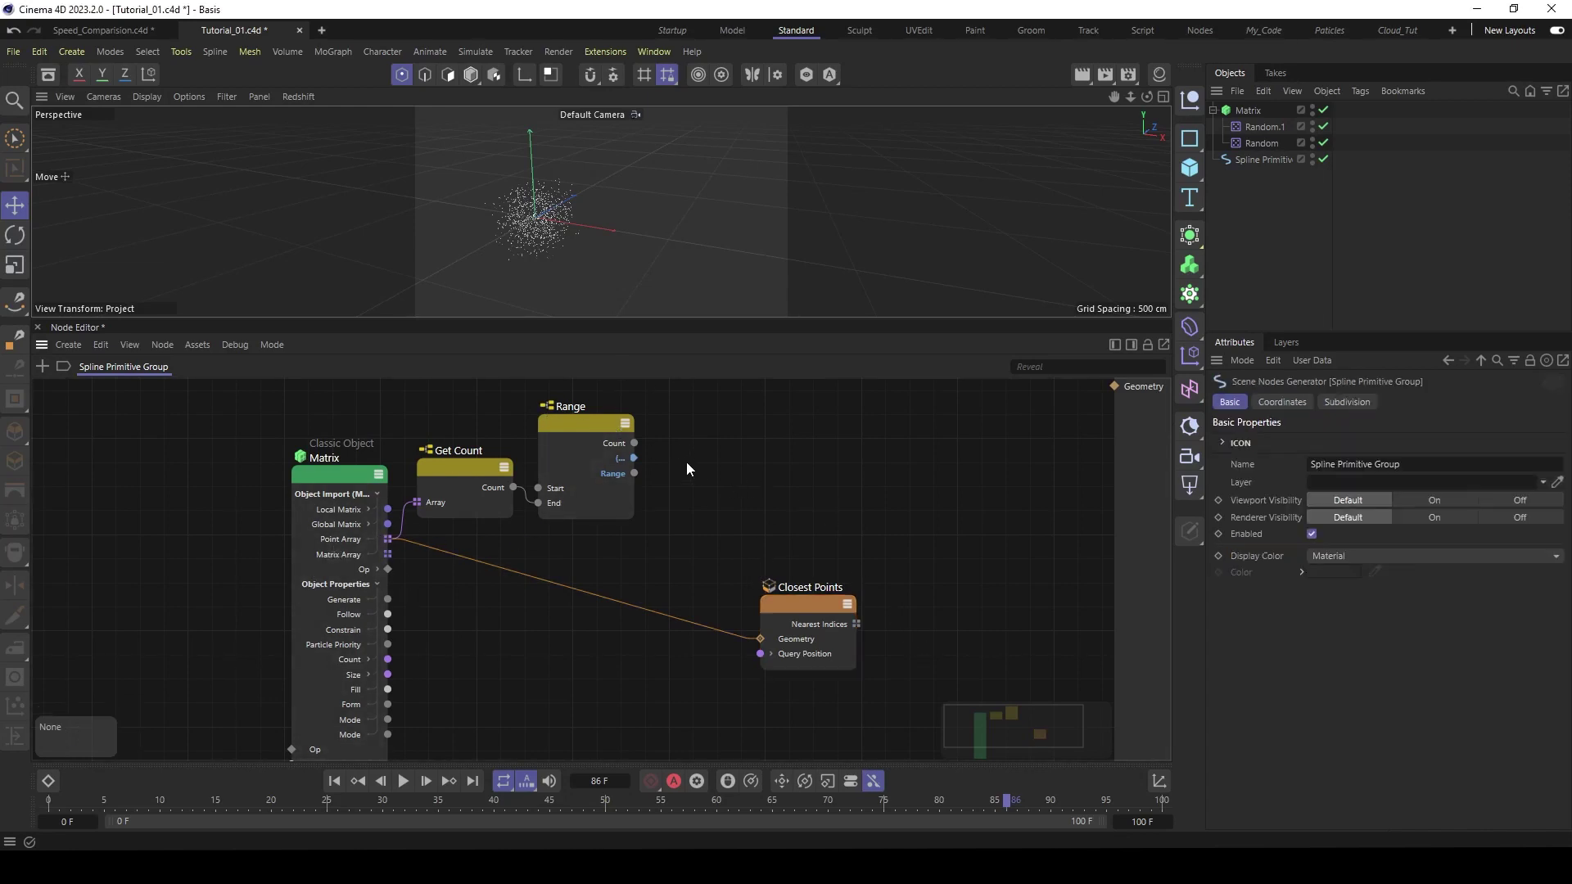
{"action": "type", "text": "get ele"}
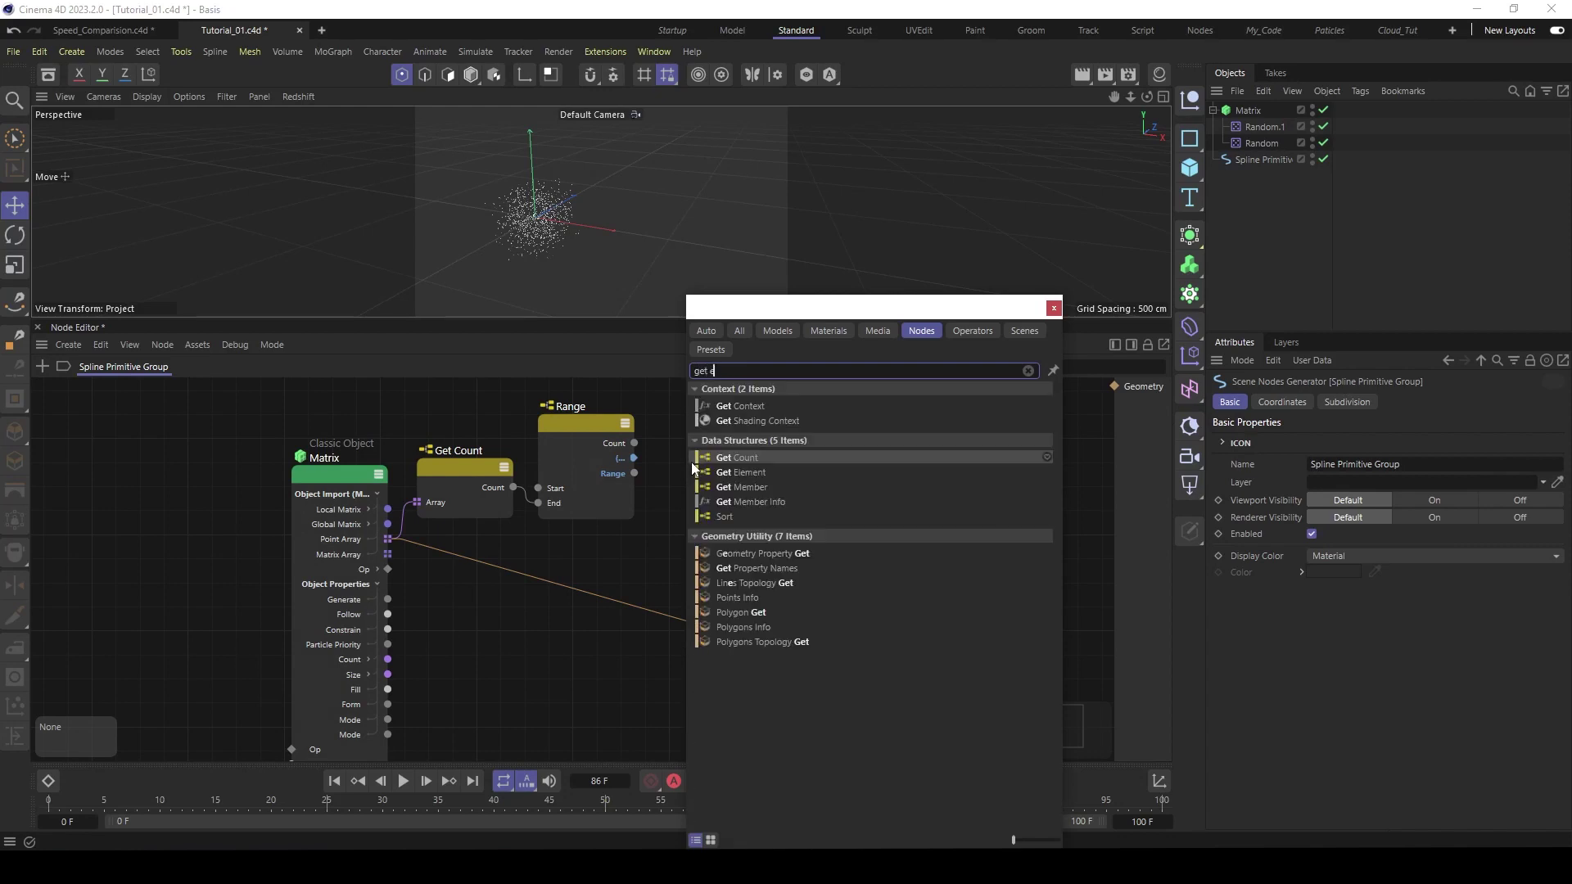
{"action": "left_click", "coordinate": [730, 405]}
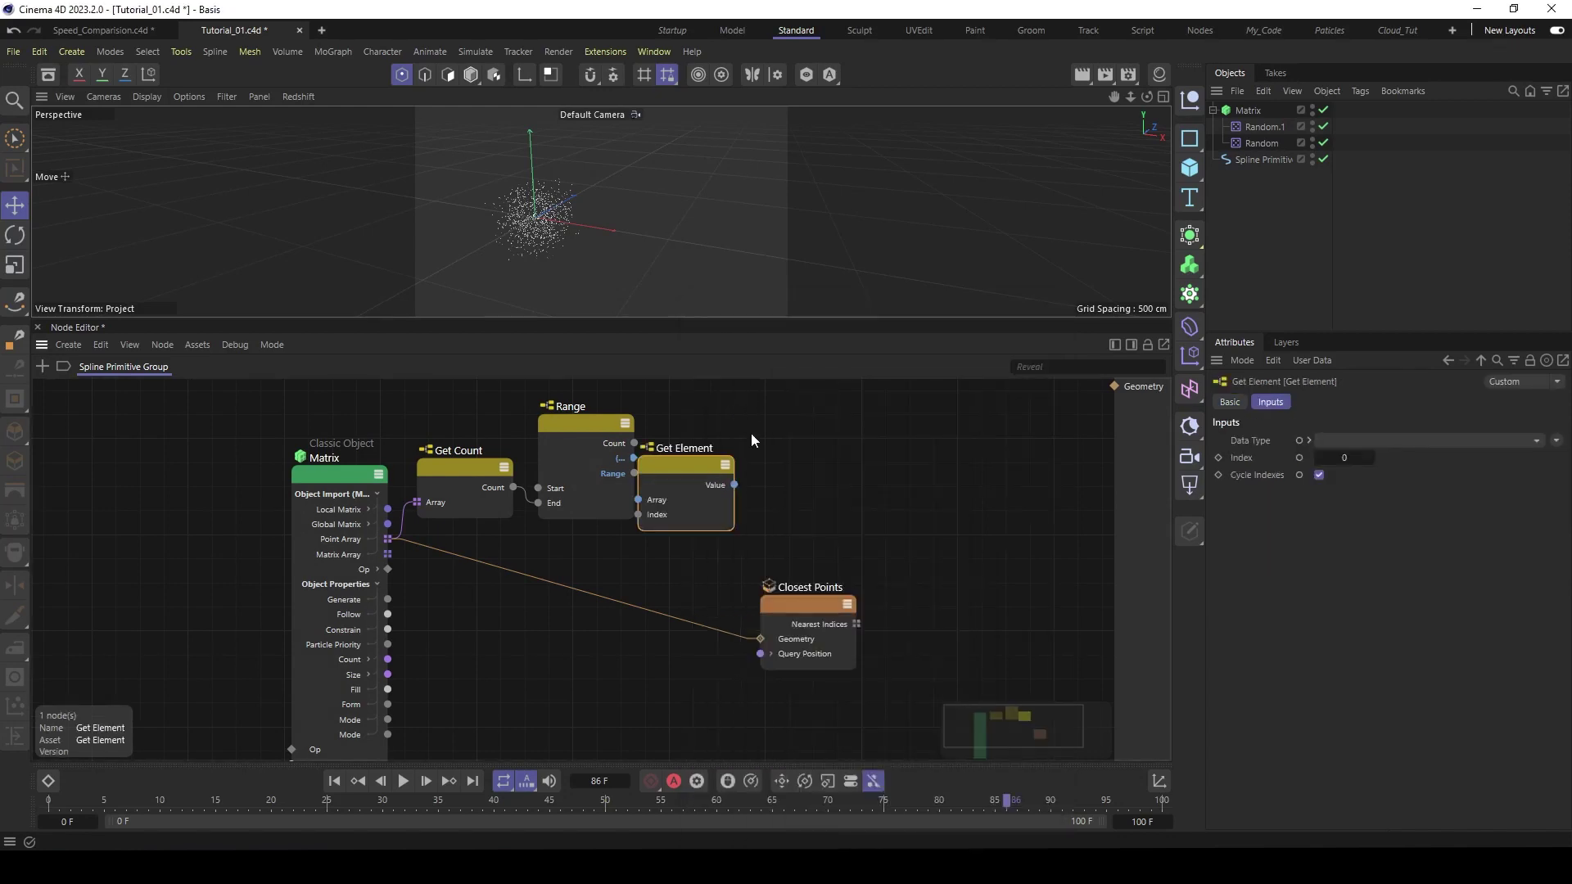
{"action": "left_click_drag", "start_coordinate": [388, 540], "coordinate": [702, 456]}
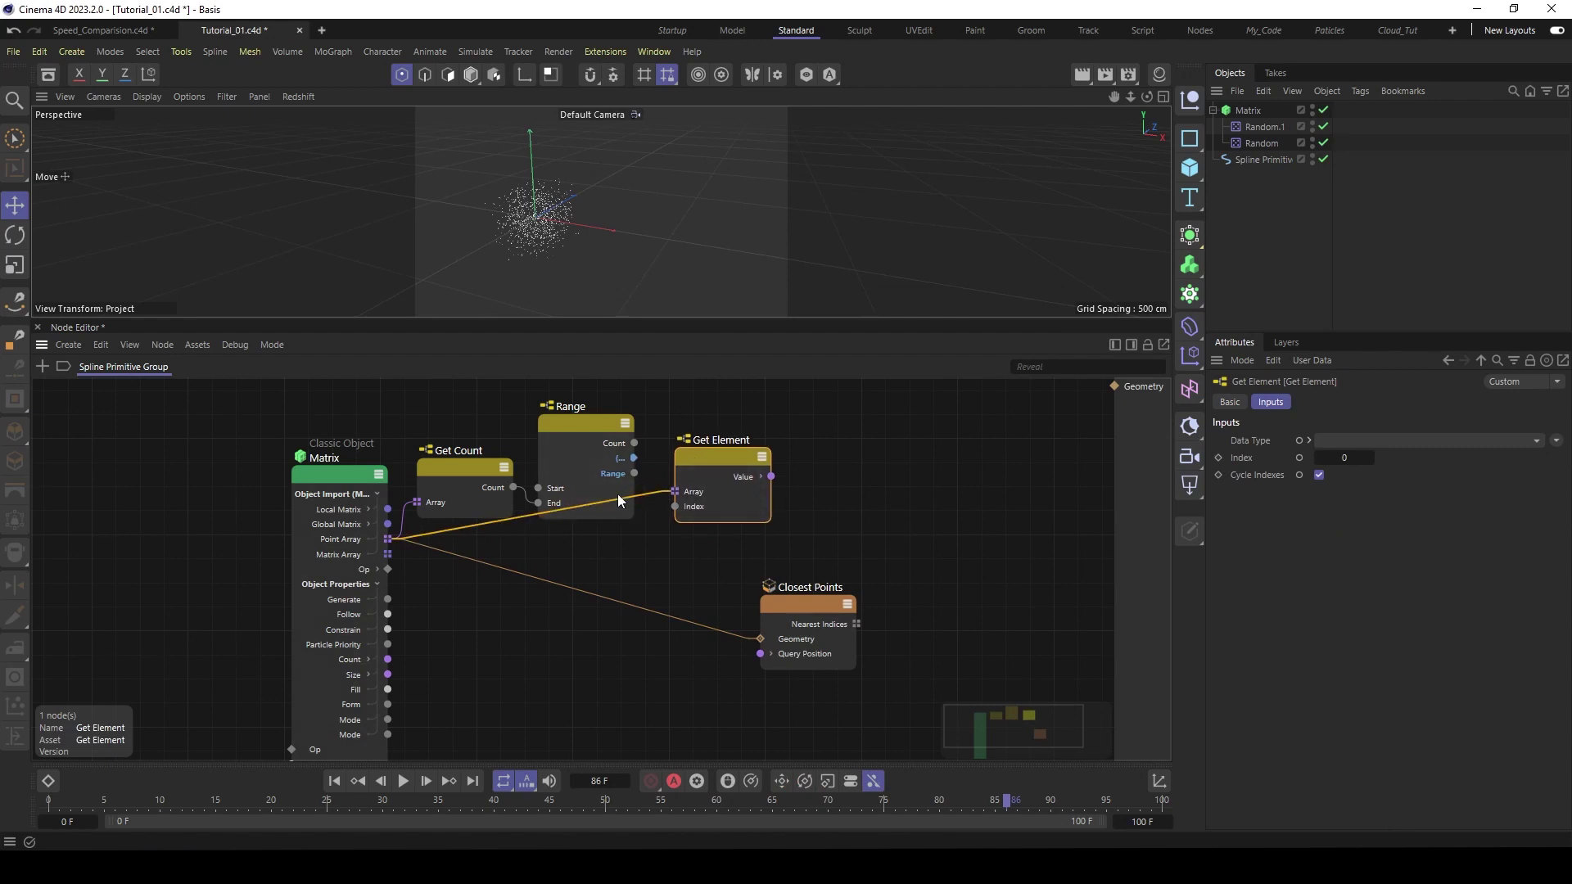
{"action": "left_click_drag", "start_coordinate": [634, 474], "coordinate": [683, 510]}
{"action": "left_click_drag", "start_coordinate": [809, 596], "coordinate": [856, 576]}
- Feed Get Element's Value into Closest Points' Query Position
{"action": "left_click_drag", "start_coordinate": [730, 455], "coordinate": [723, 461]}
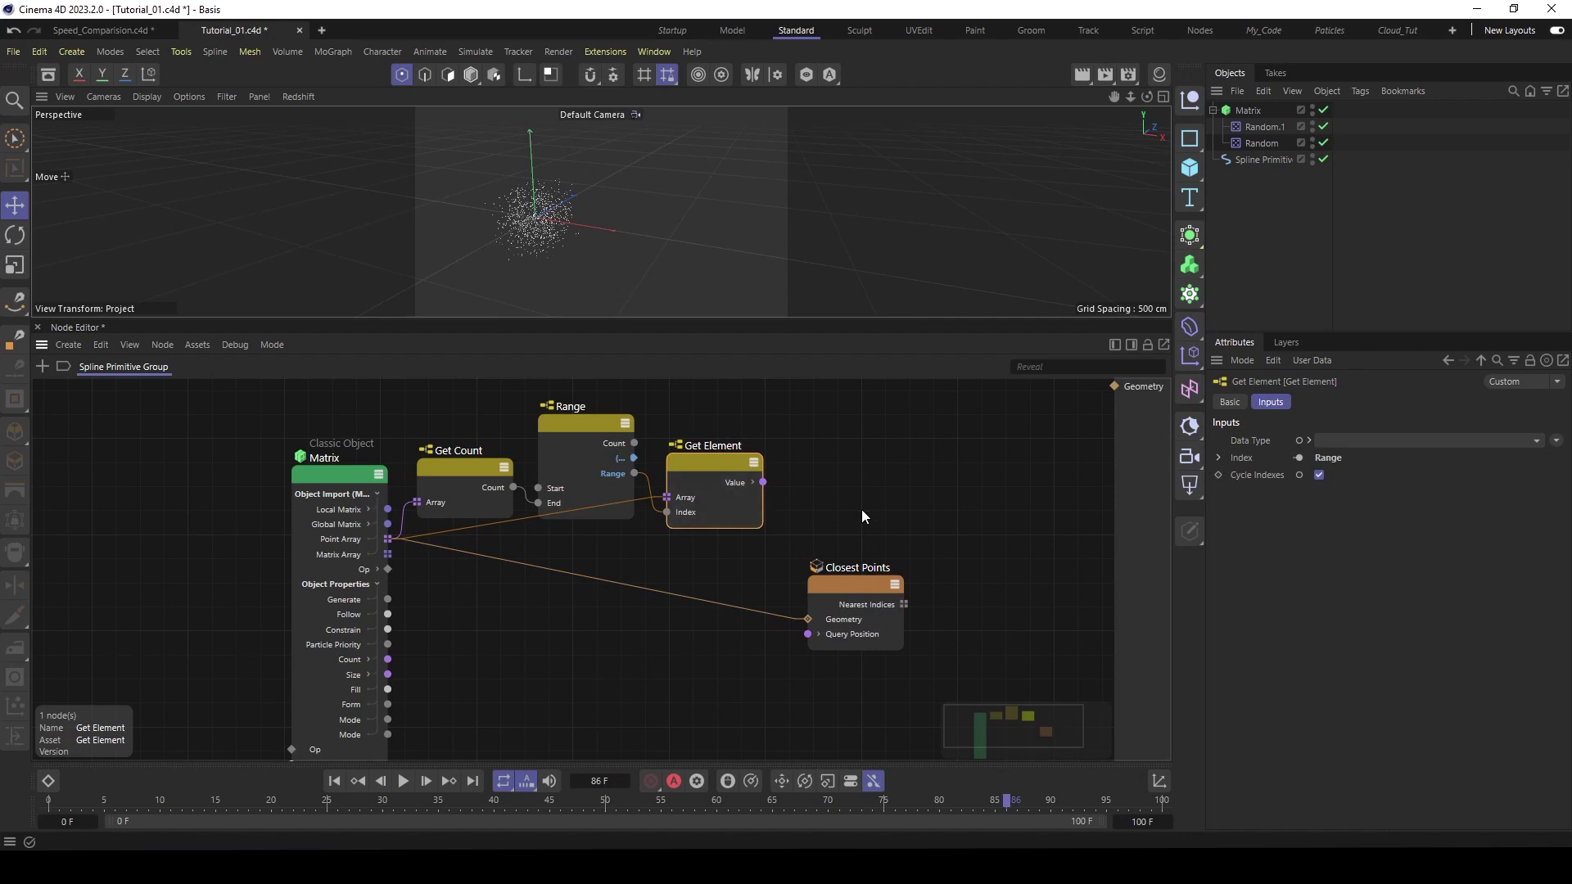
{"action": "left_click_drag", "start_coordinate": [763, 482], "coordinate": [808, 635]}
{"action": "key", "text": "h"}
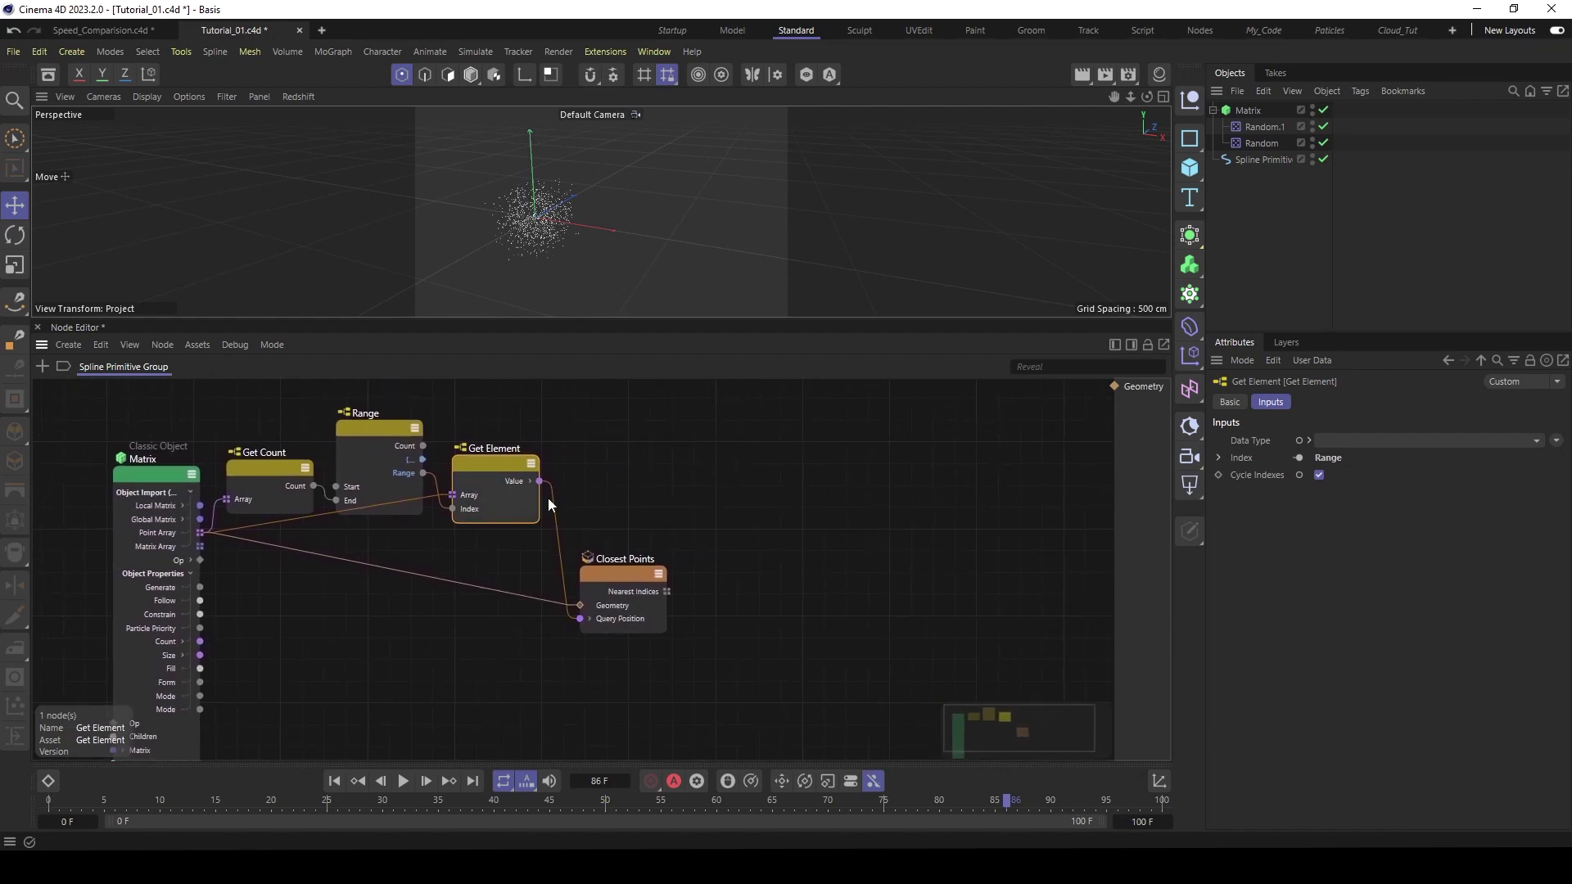
{"action": "left_click_drag", "start_coordinate": [630, 588], "coordinate": [634, 579]}
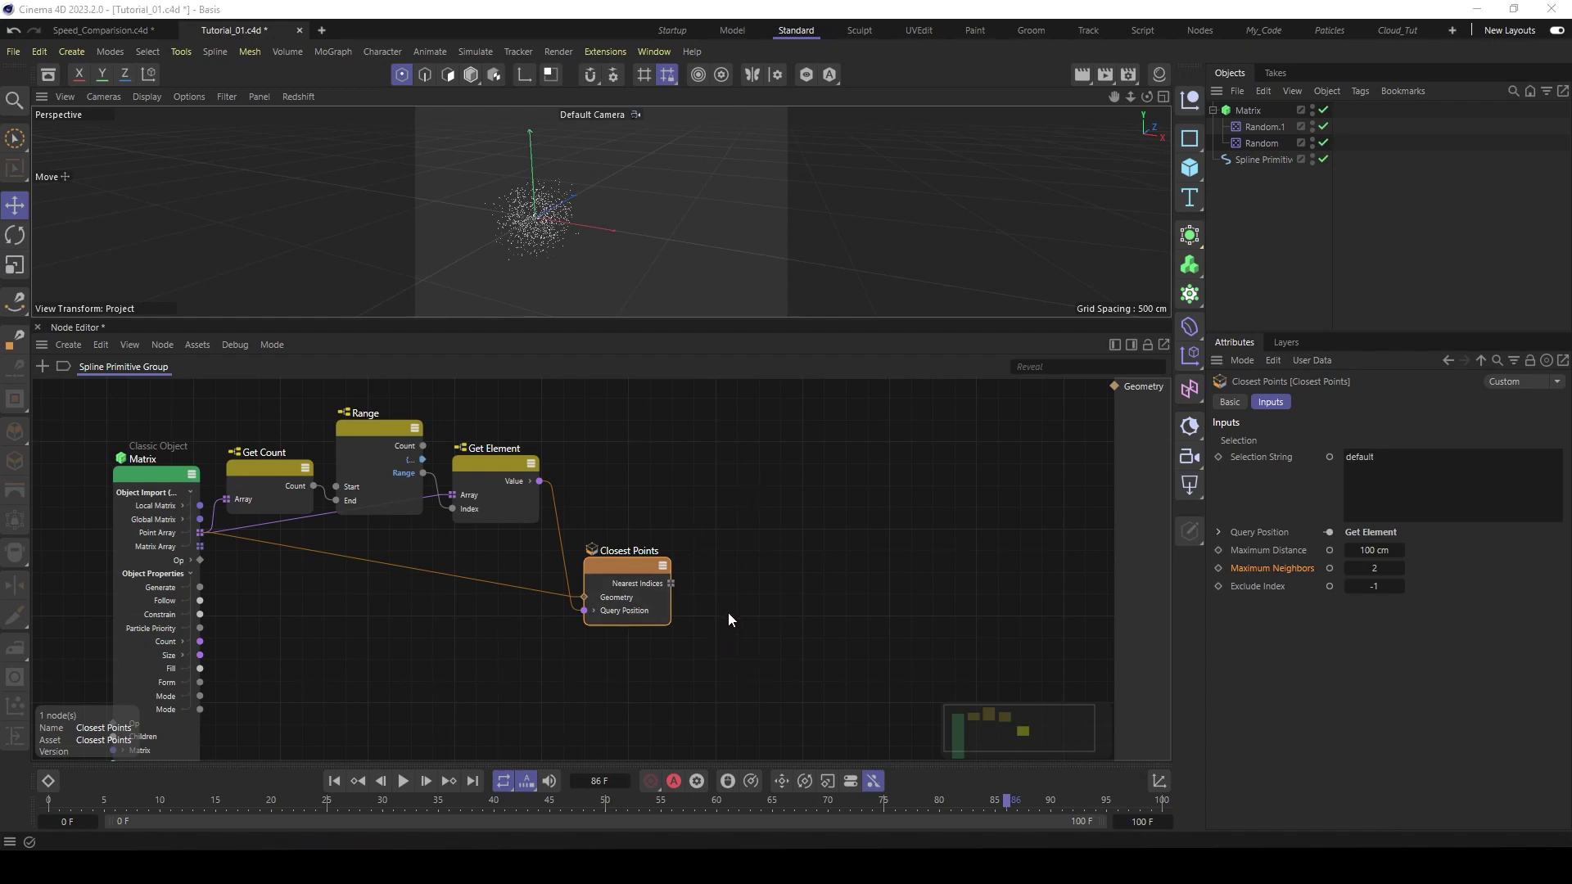
- Add an Erase Elements node beside Closest Points, taking its Nearest Indices as Array
{"action": "double_click", "coordinate": [700, 504]}
{"action": "type", "text": "e"}
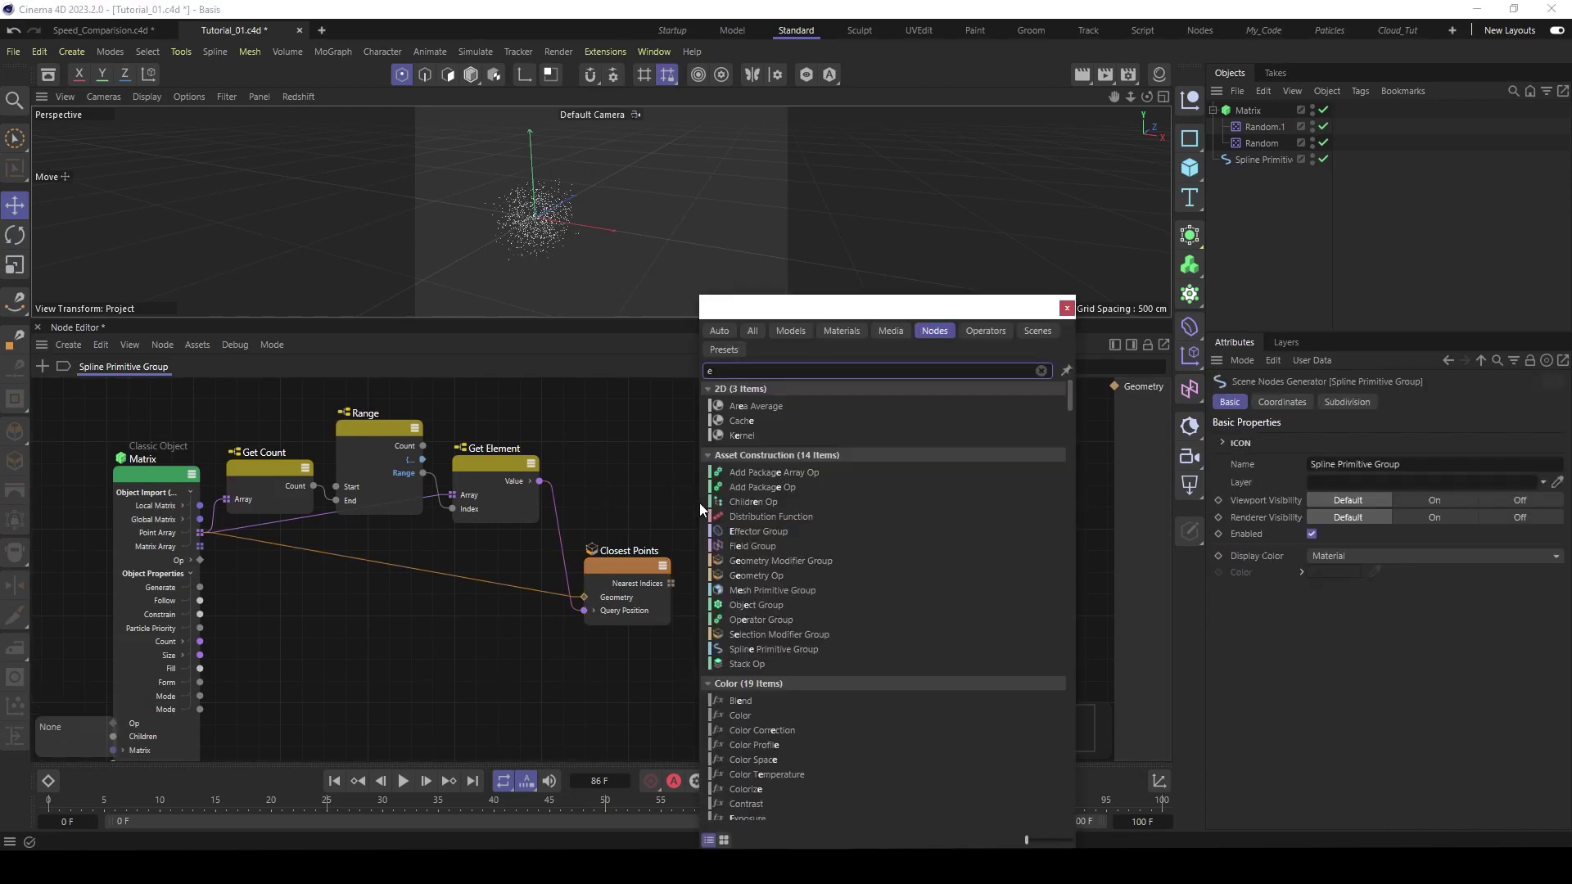
{"action": "type", "text": "ras"}
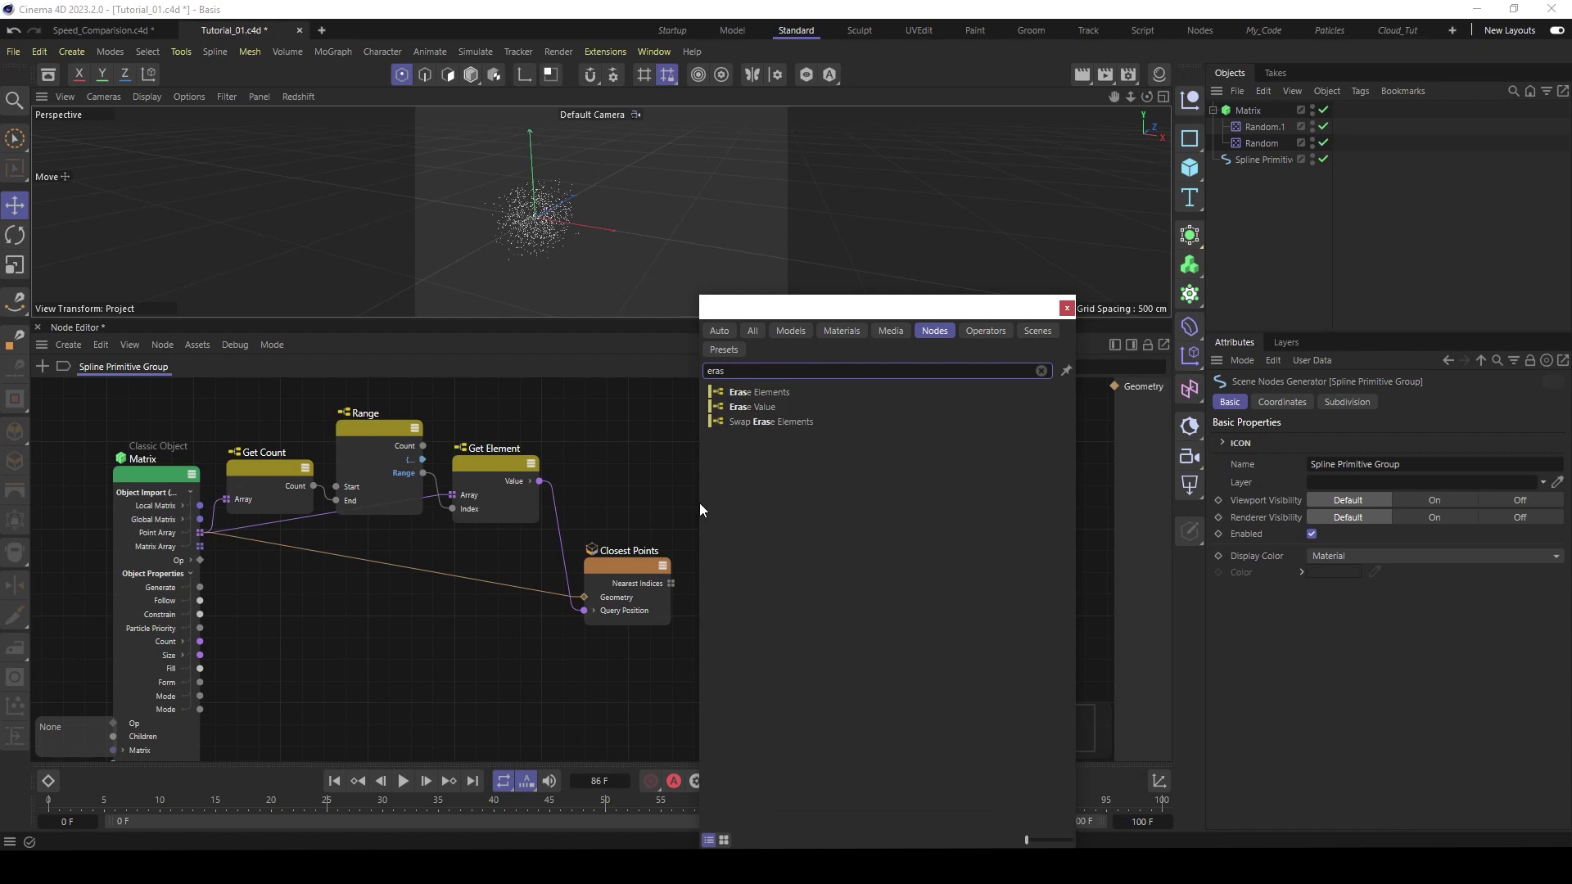
{"action": "left_click", "coordinate": [741, 392]}
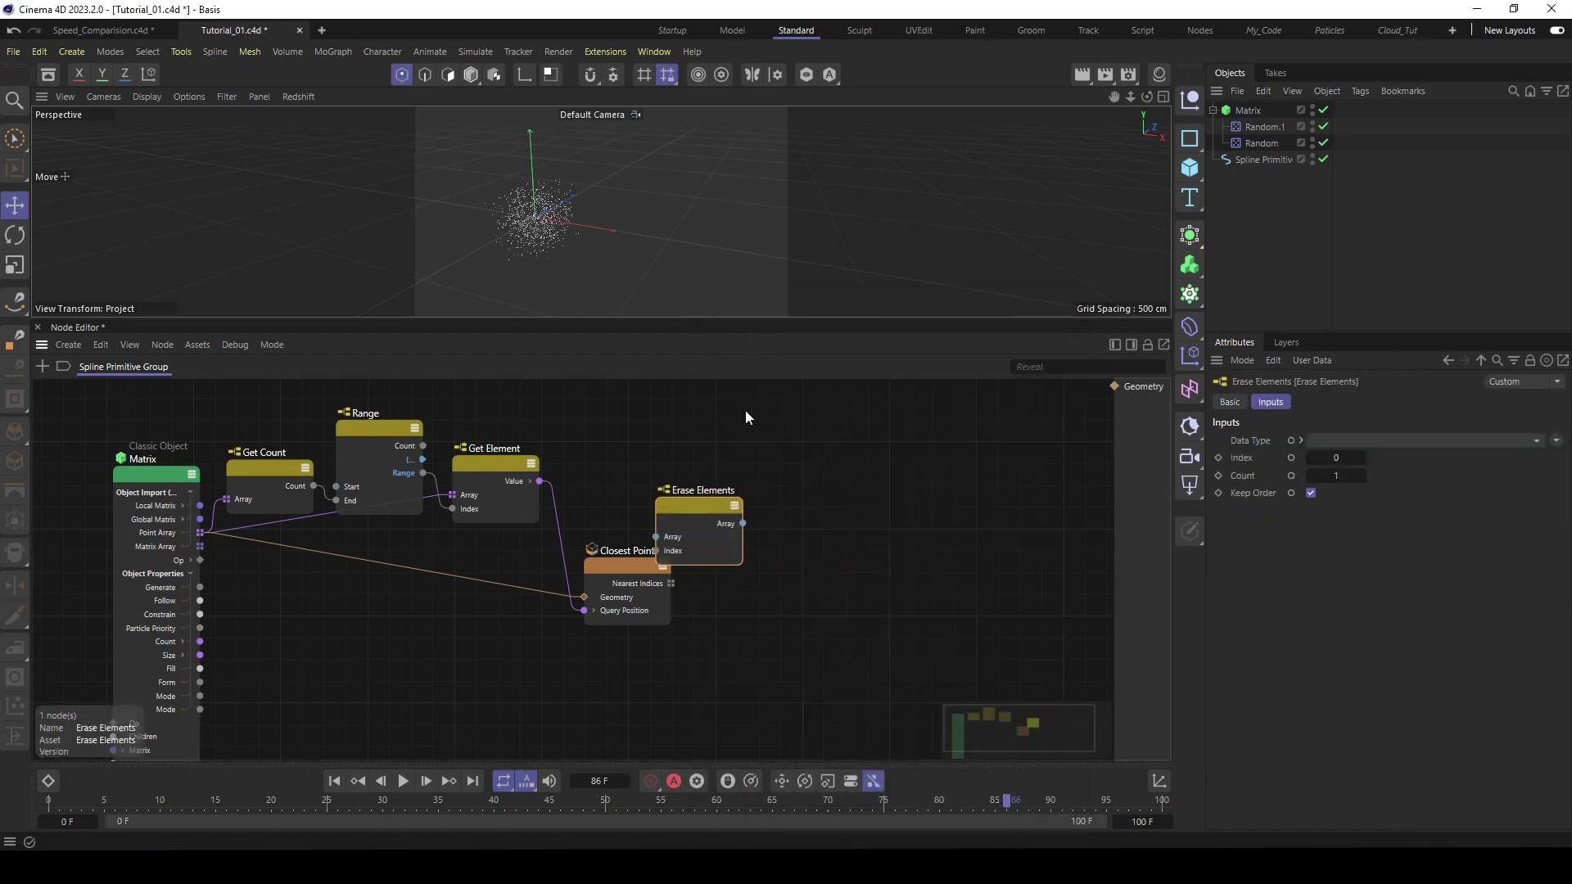
{"action": "left_click_drag", "start_coordinate": [690, 514], "coordinate": [739, 560]}
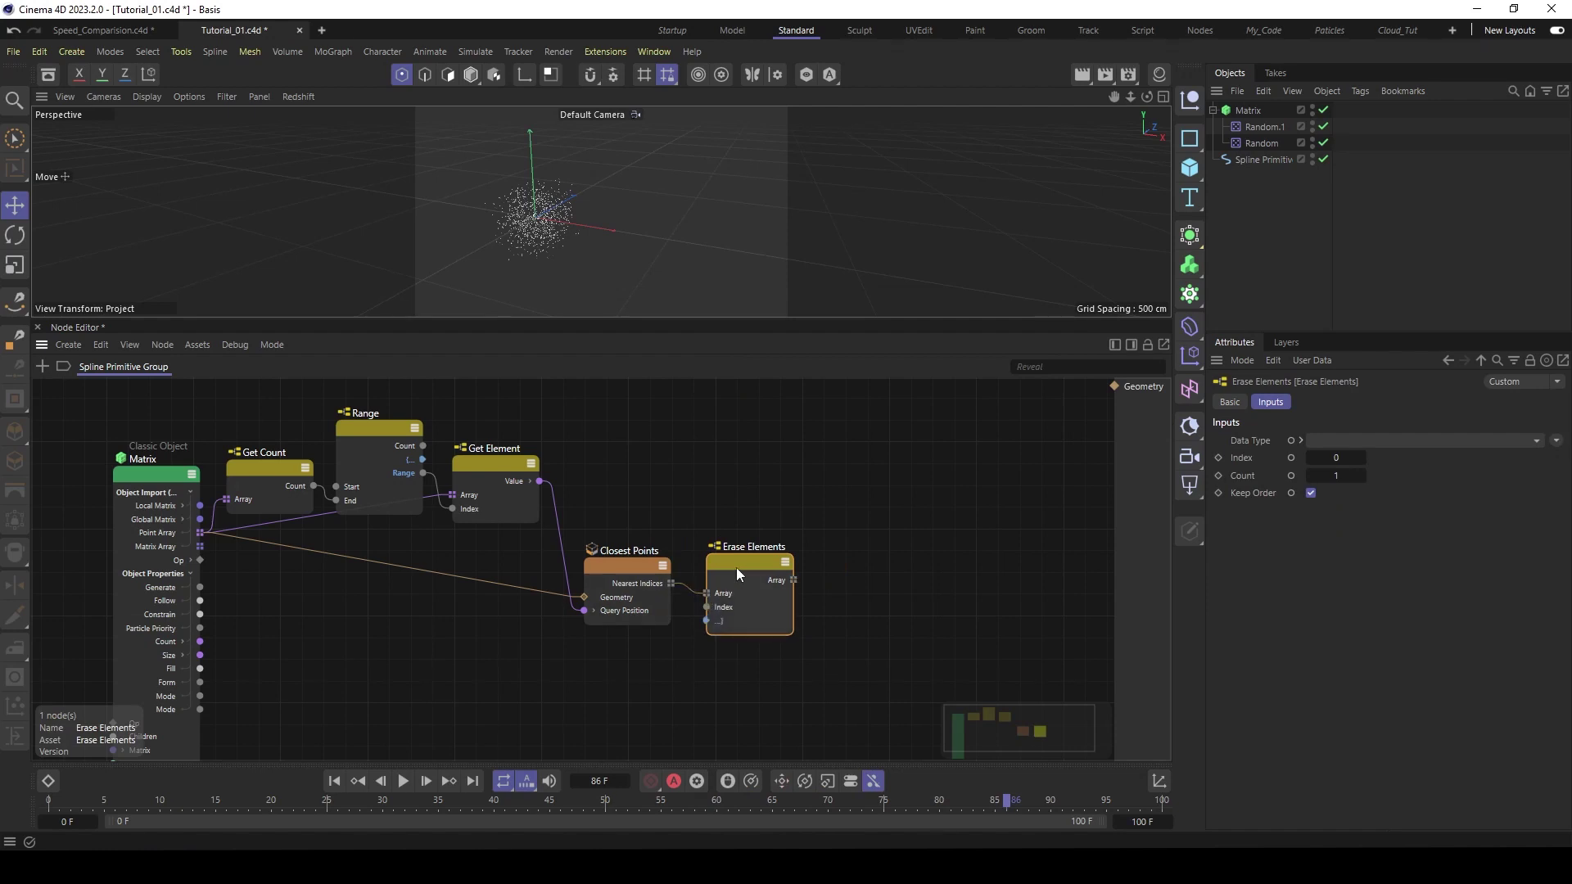
{"action": "left_click_drag", "start_coordinate": [737, 567], "coordinate": [726, 558]}
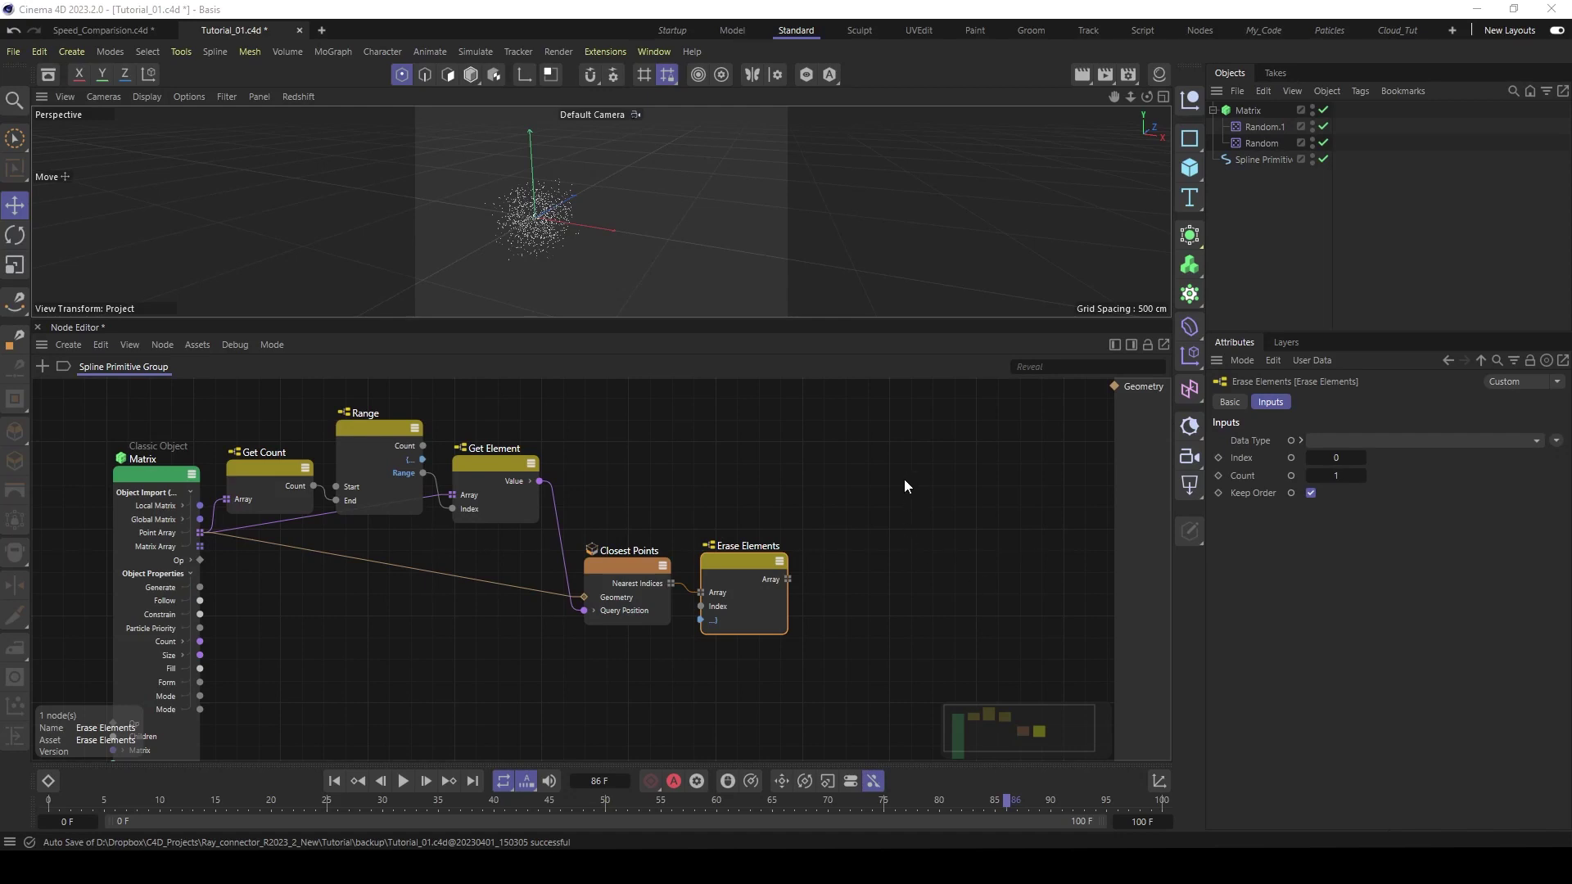
- Add a second Get Element node to the right of Erase Elements
{"action": "left_click", "coordinate": [863, 463]}
{"action": "mouse_move", "coordinate": [887, 465]}
{"action": "middle_mouse_down"}
{"action": "mouse_move", "coordinate": [753, 486]}
{"action": "mouse_move", "coordinate": [769, 486]}
{"action": "middle_mouse_up"}
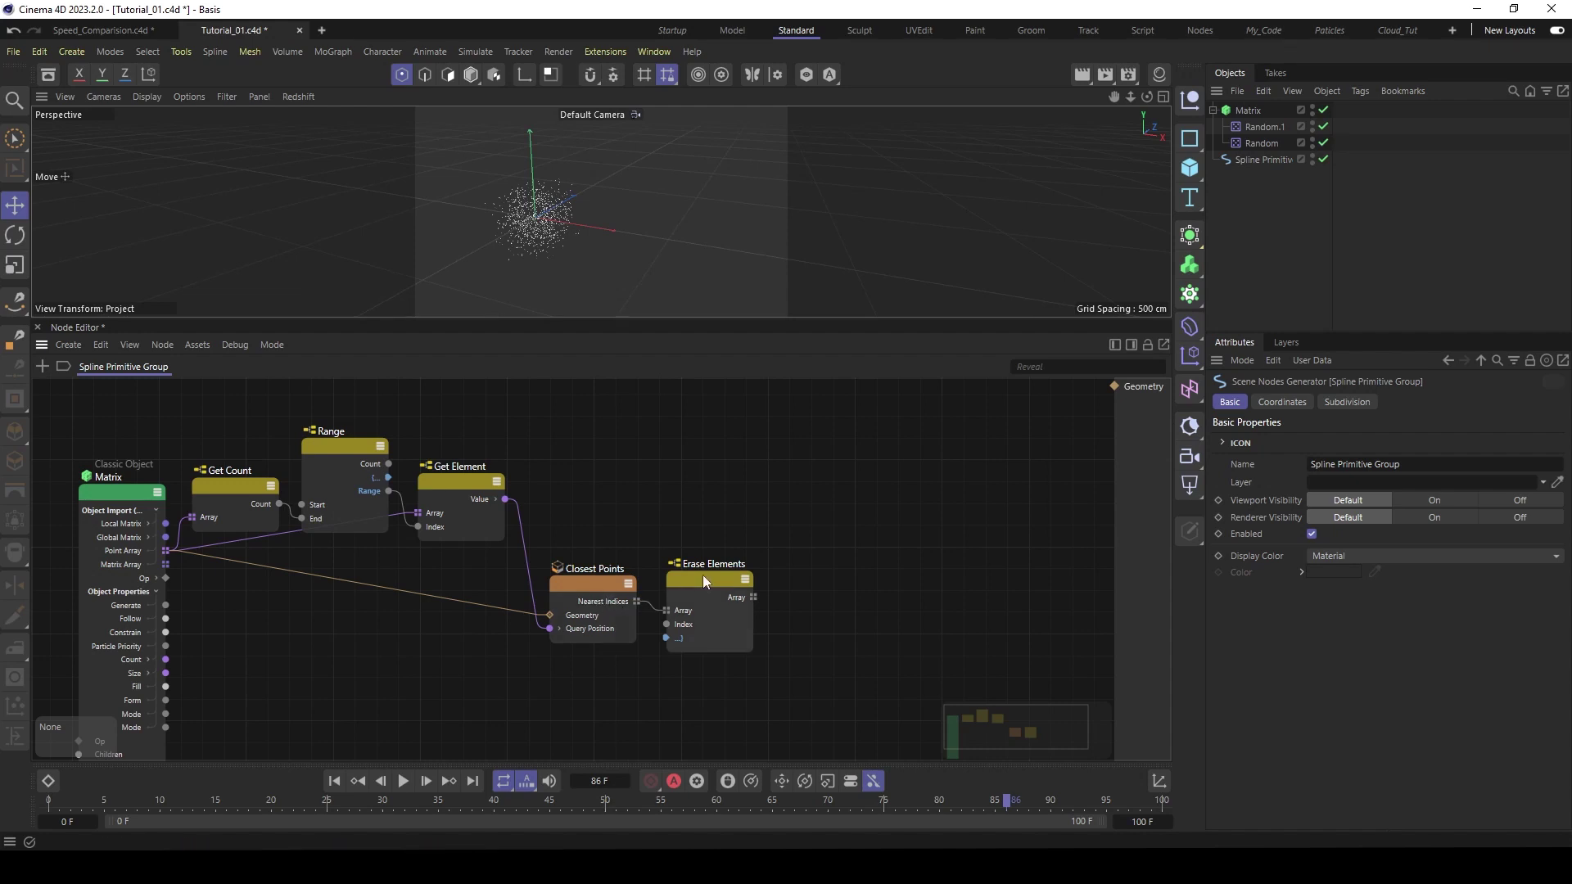
{"action": "left_click_drag", "start_coordinate": [702, 577], "coordinate": [701, 591]}
{"action": "double_click", "coordinate": [711, 477]}
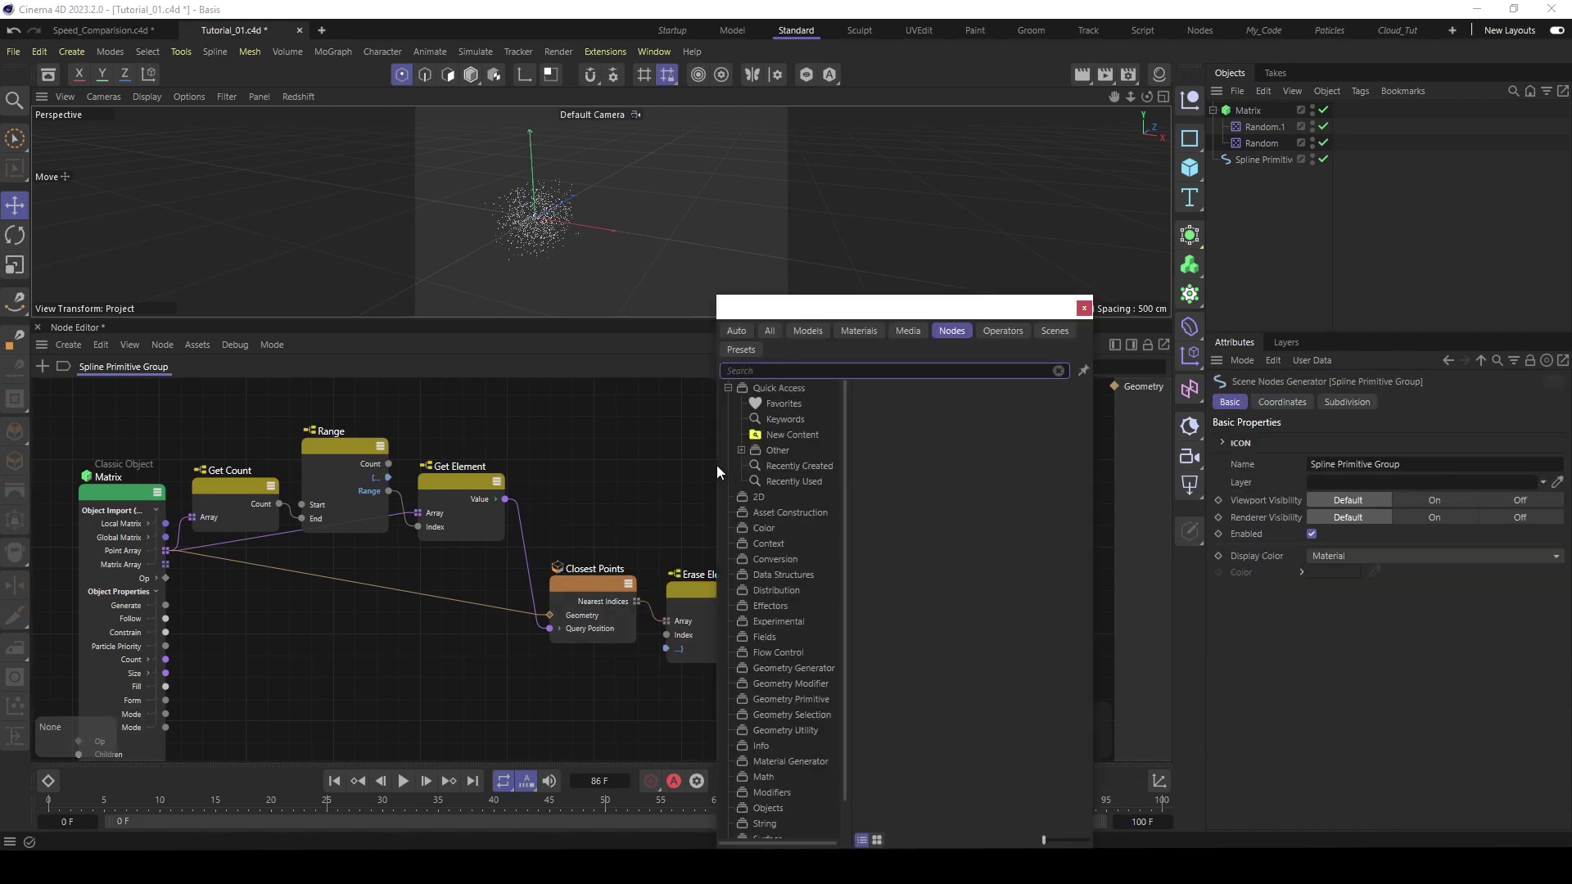
{"action": "type", "text": "get"}
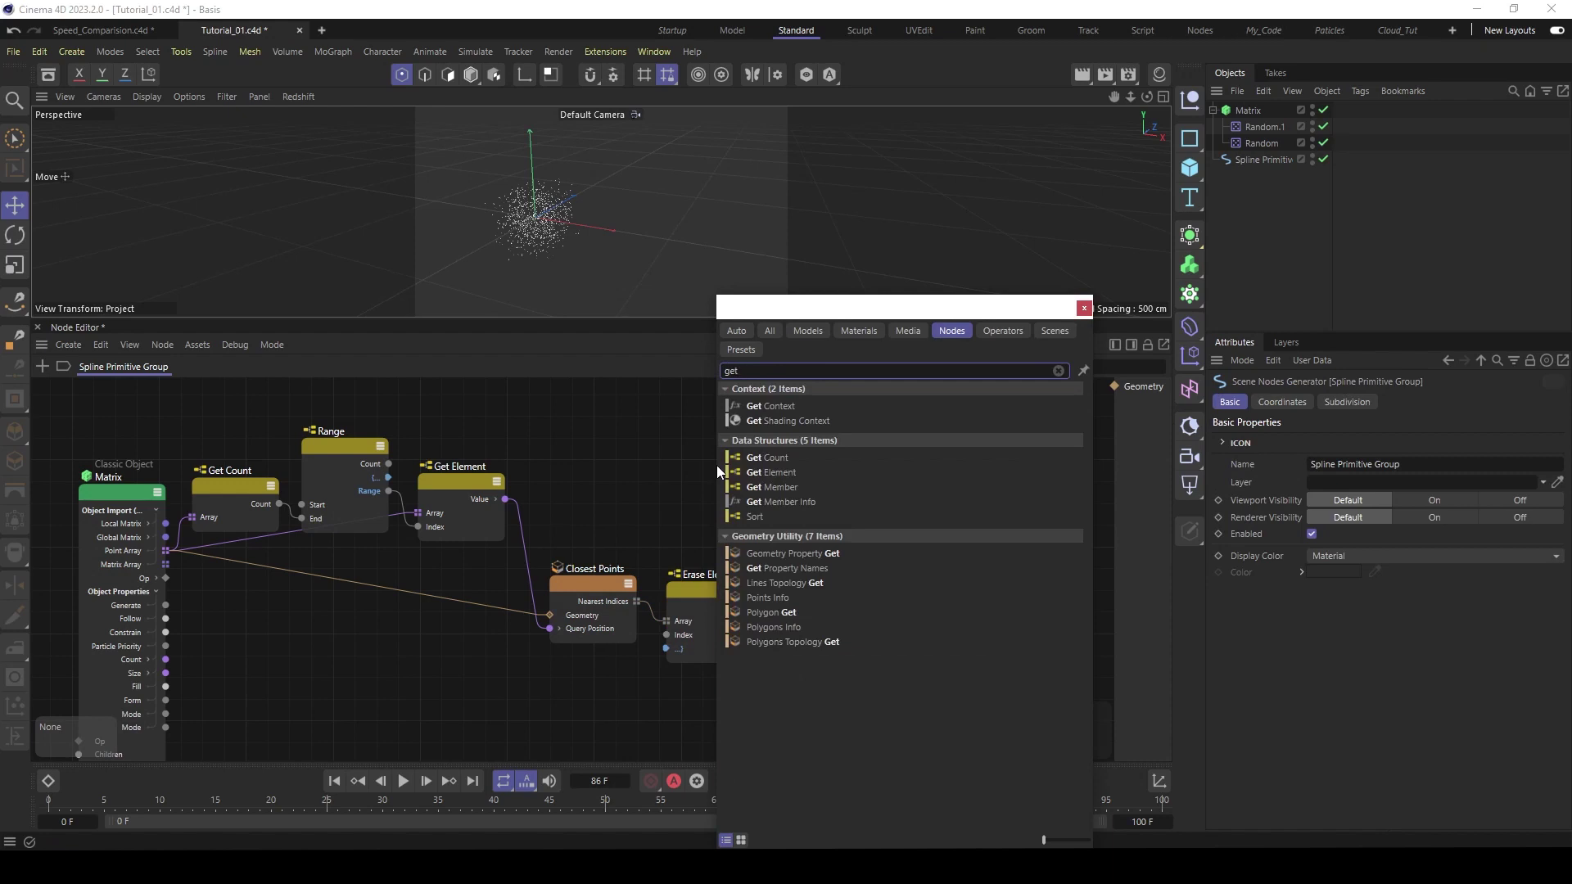
{"action": "type", "text": " el"}
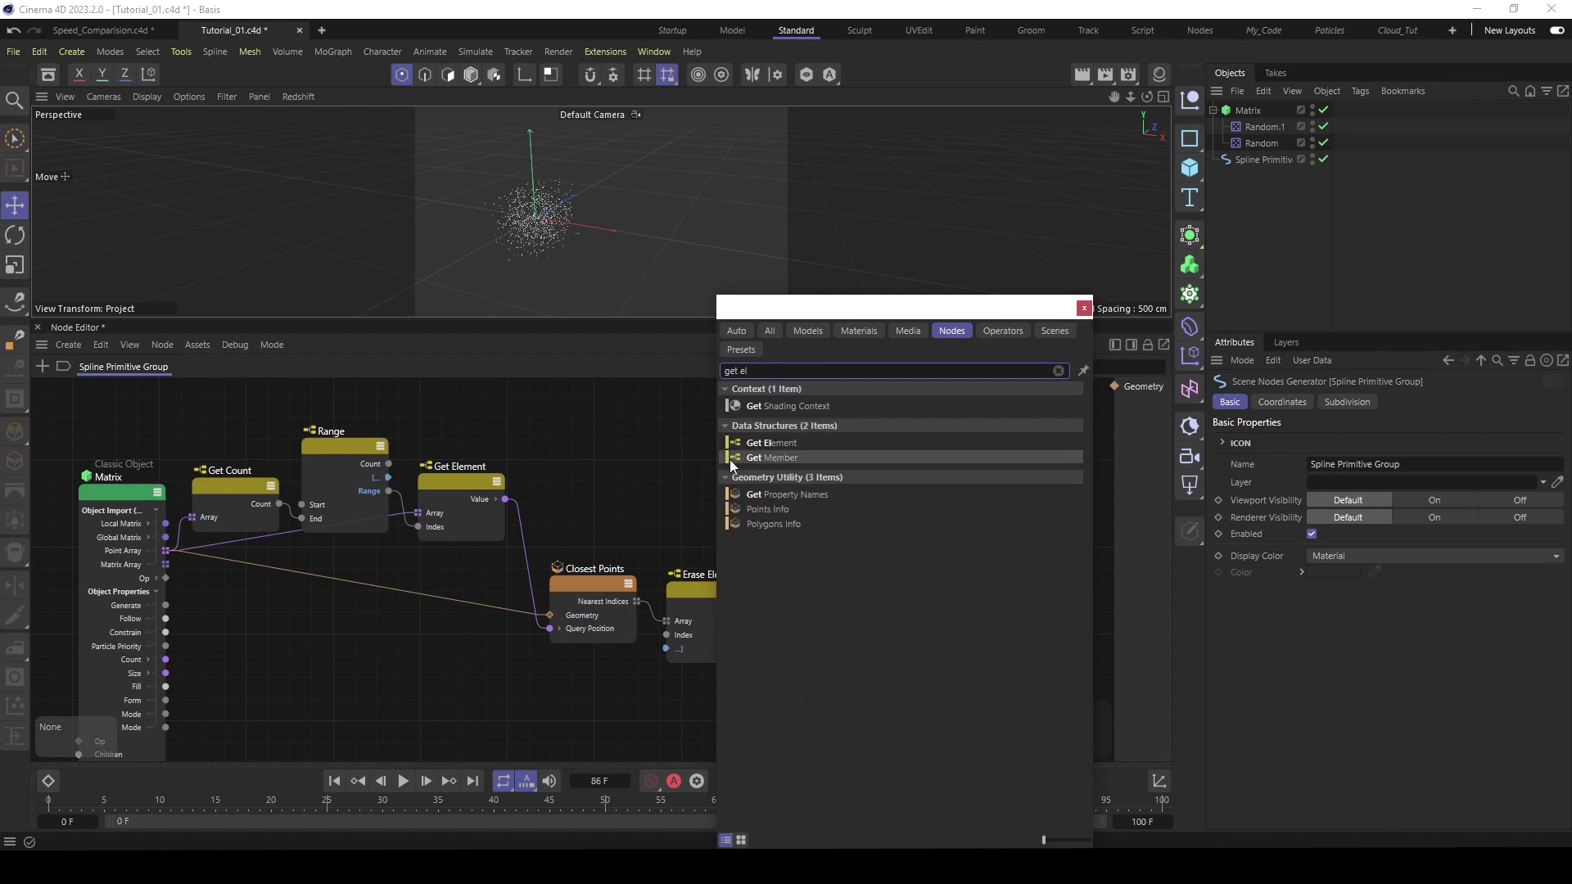
{"action": "double_click", "coordinate": [764, 441]}
{"action": "left_click_drag", "start_coordinate": [700, 465], "coordinate": [857, 525]}
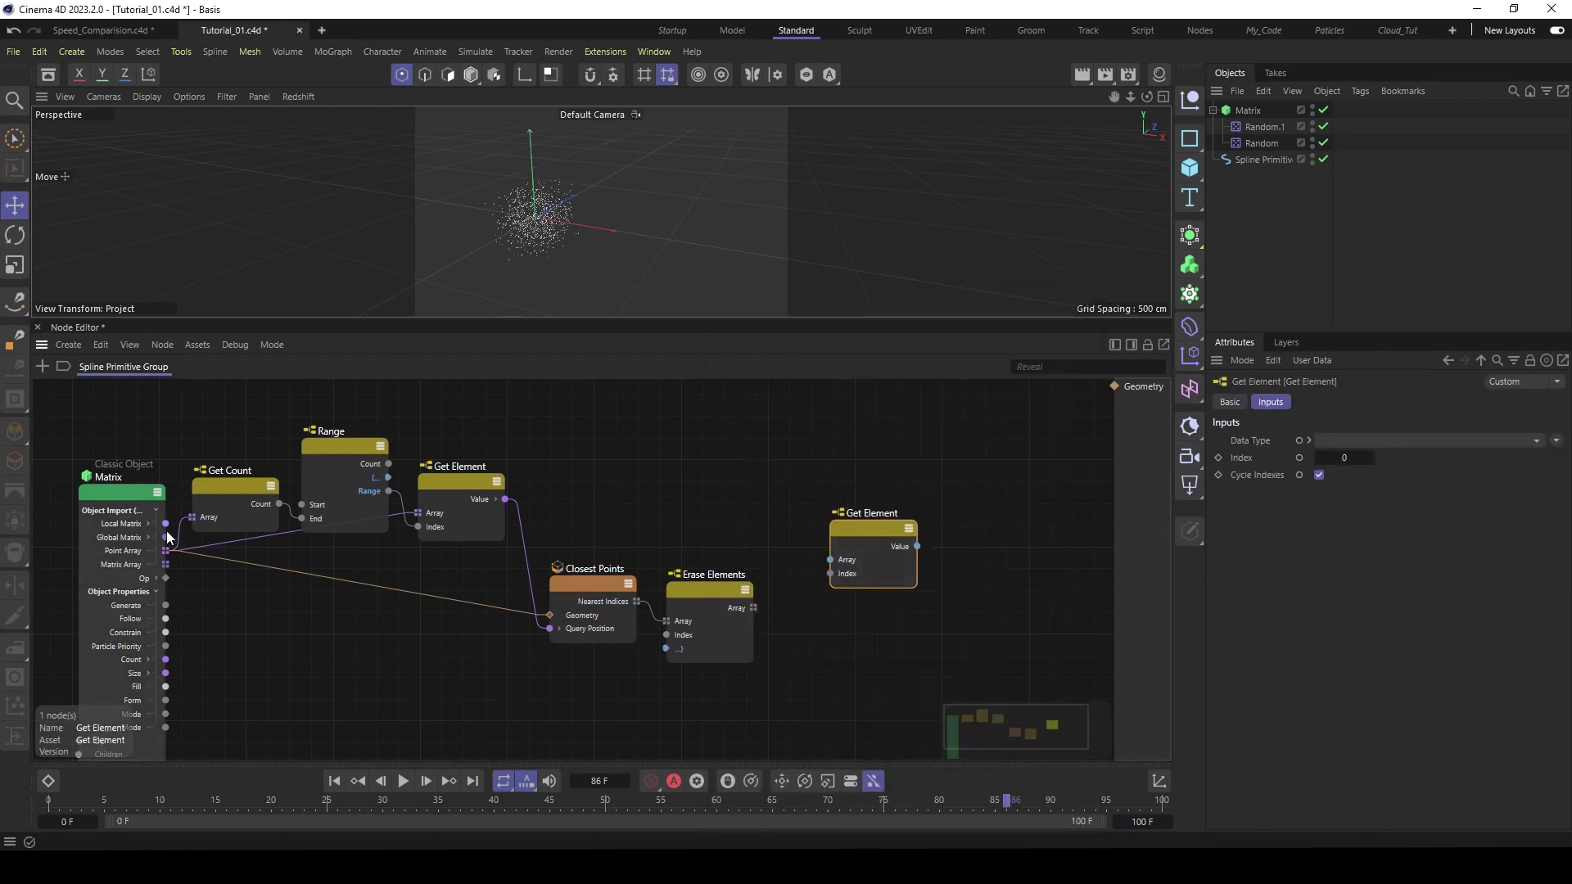
- Wire Matrix Point Array and Erase Elements' array into it, inserting Iterate Collection
{"action": "left_click_drag", "start_coordinate": [165, 552], "coordinate": [830, 525]}
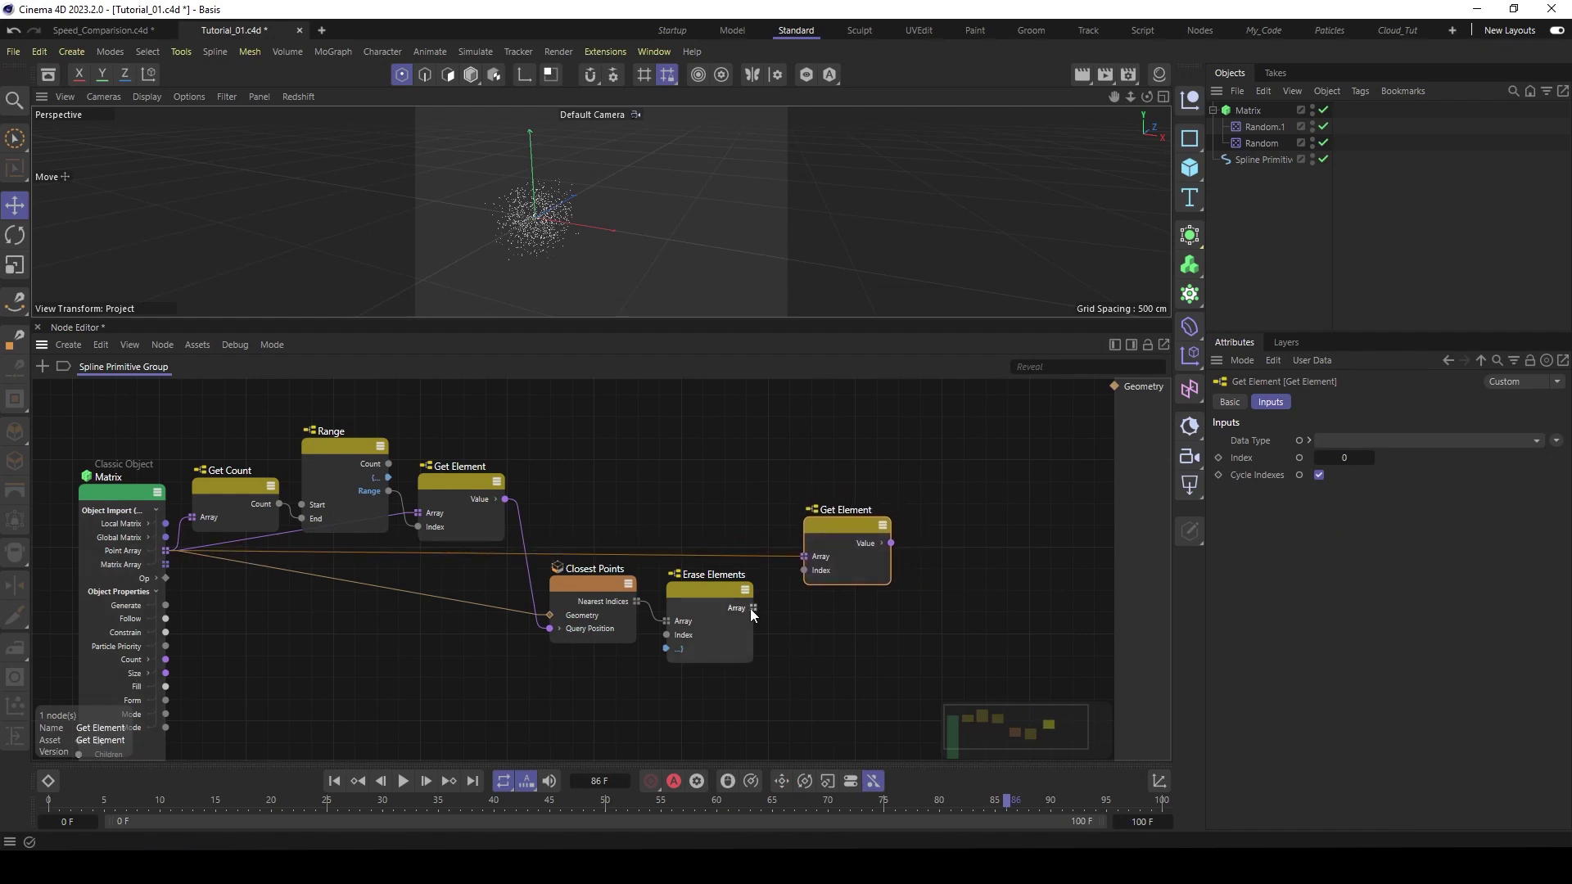
{"action": "mouse_move", "coordinate": [753, 607]}
{"action": "left_mouse_down"}
{"action": "mouse_move", "coordinate": [790, 596]}
{"action": "mouse_move", "coordinate": [809, 560]}
{"action": "mouse_move", "coordinate": [921, 518]}
{"action": "mouse_move", "coordinate": [928, 479]}
{"action": "left_mouse_up"}
{"action": "left_click_drag", "start_coordinate": [763, 562], "coordinate": [808, 564]}
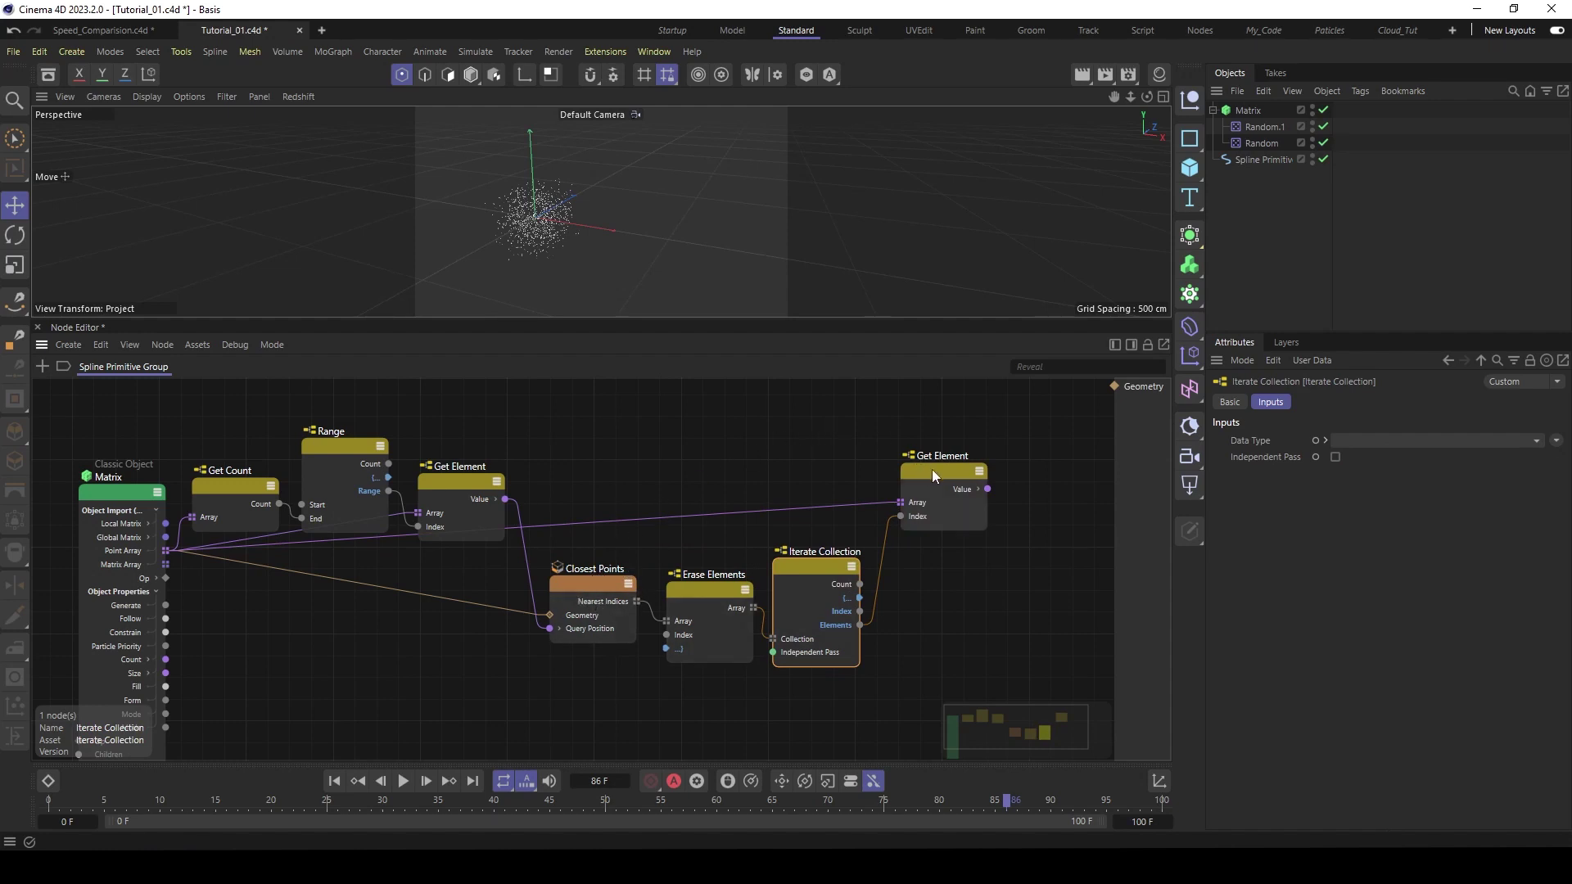
{"action": "left_click_drag", "start_coordinate": [932, 469], "coordinate": [919, 499]}
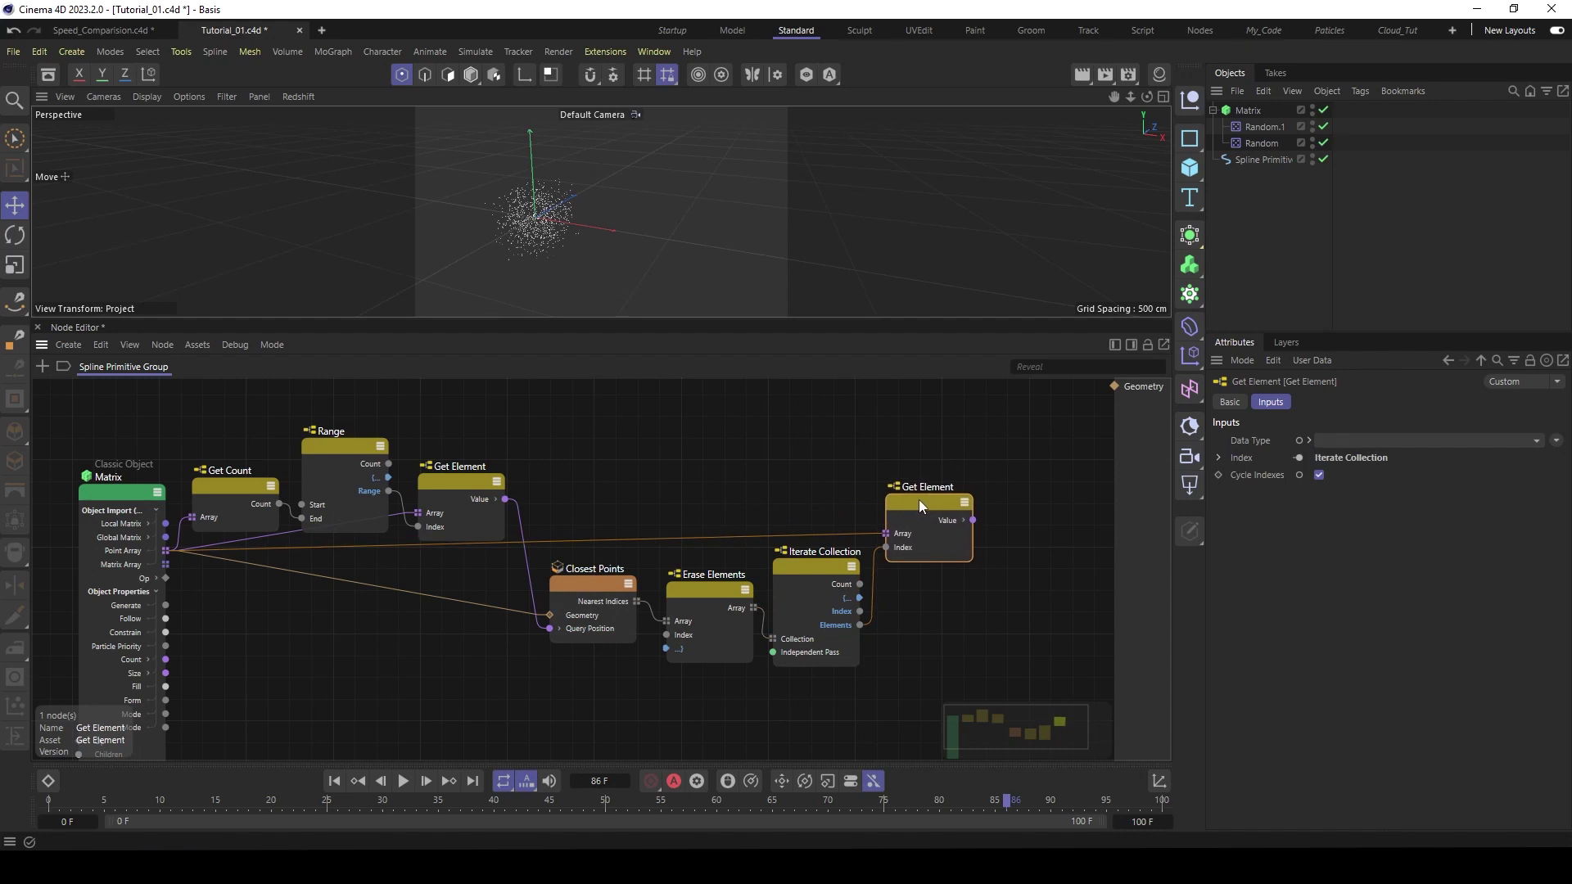
{"action": "left_click", "coordinate": [474, 500]}
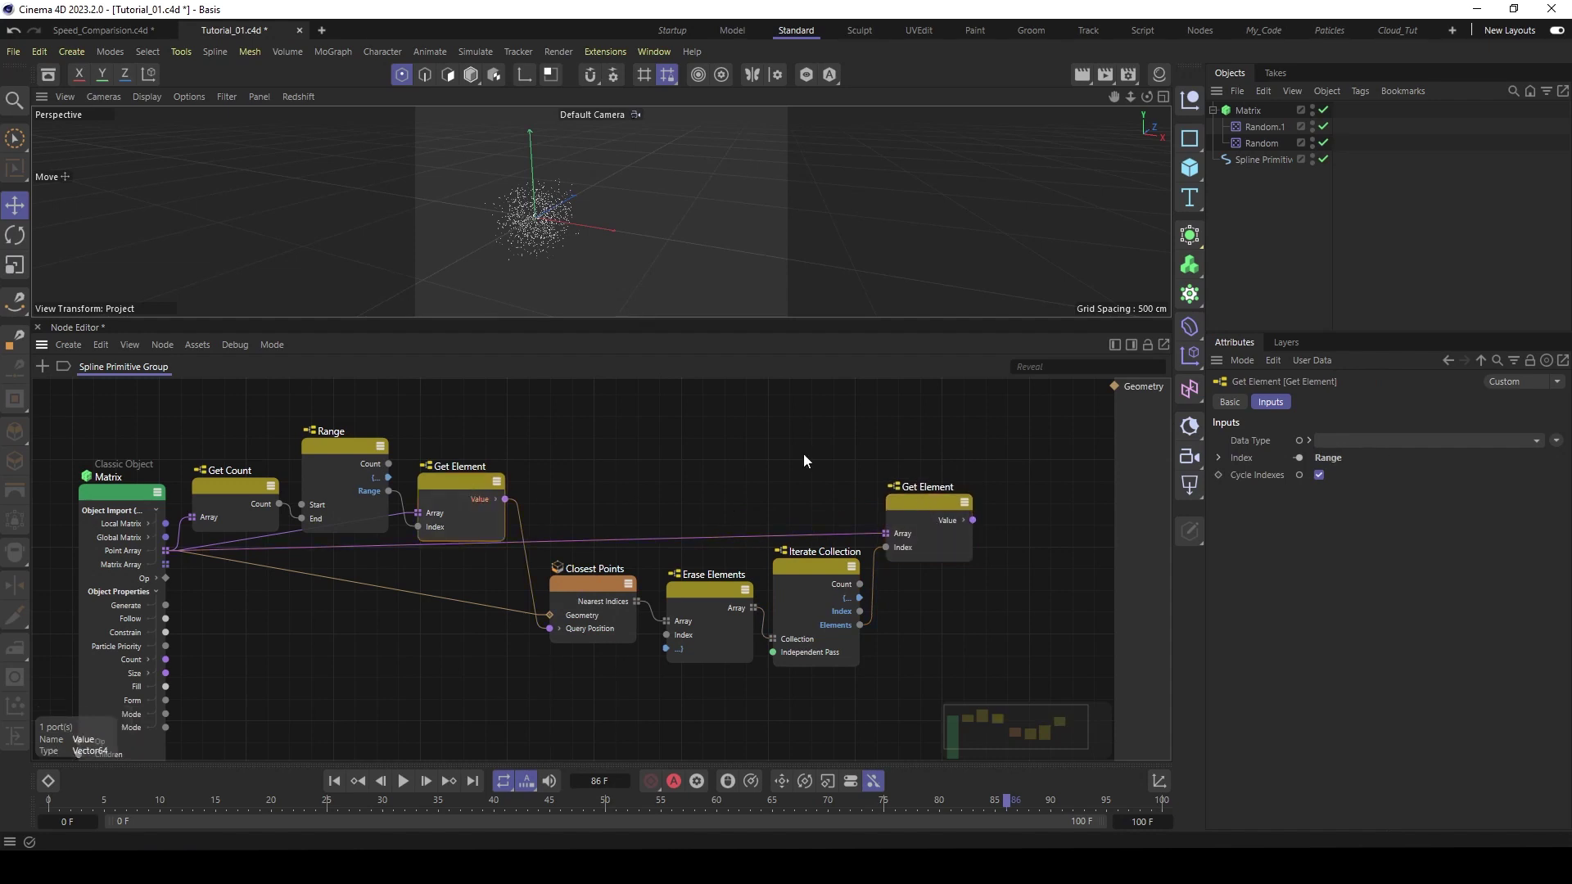
{"action": "left_click", "coordinate": [940, 520]}
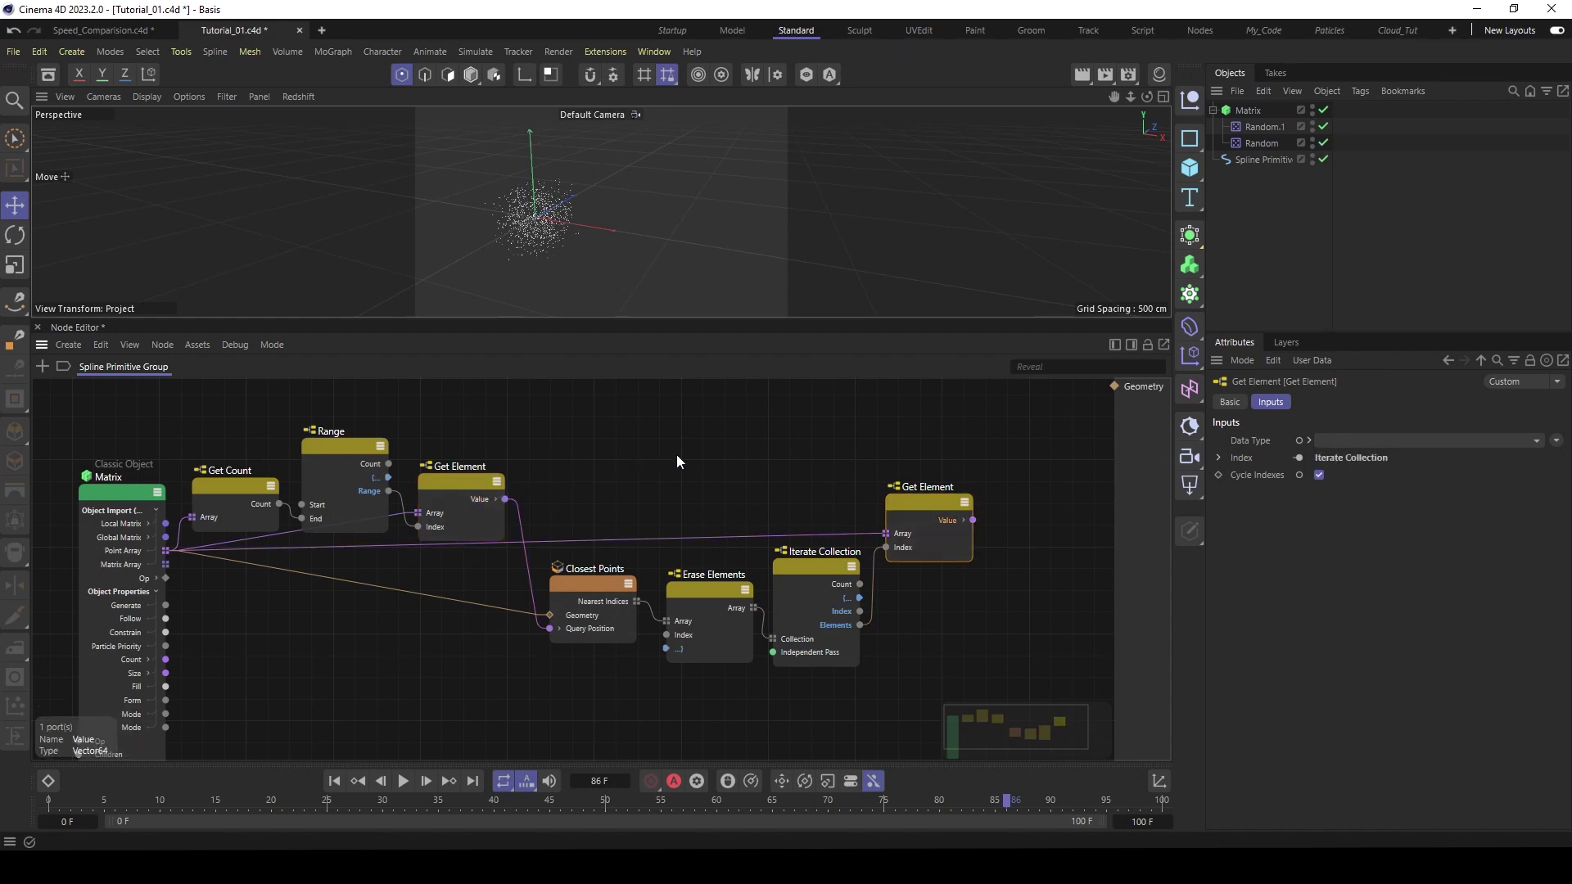
{"action": "middle_click_drag", "start_coordinate": [695, 454], "coordinate": [517, 499]}
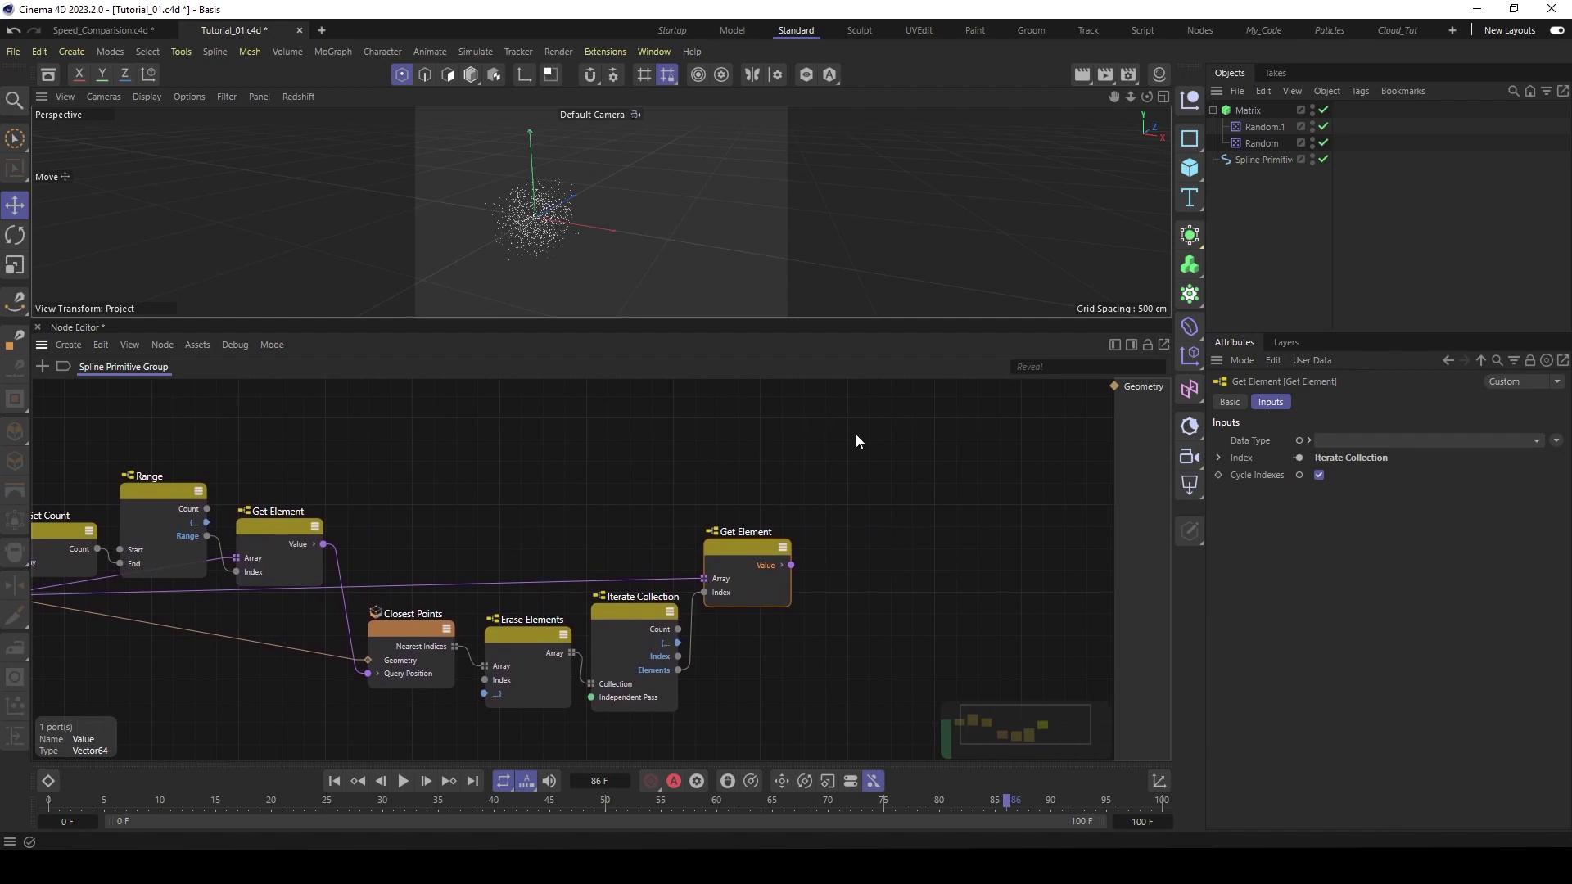
{"action": "double_click", "coordinate": [818, 441]}
- Add a Build node set to Vector, truncated to two element inputs
{"action": "type", "text": "buil"}
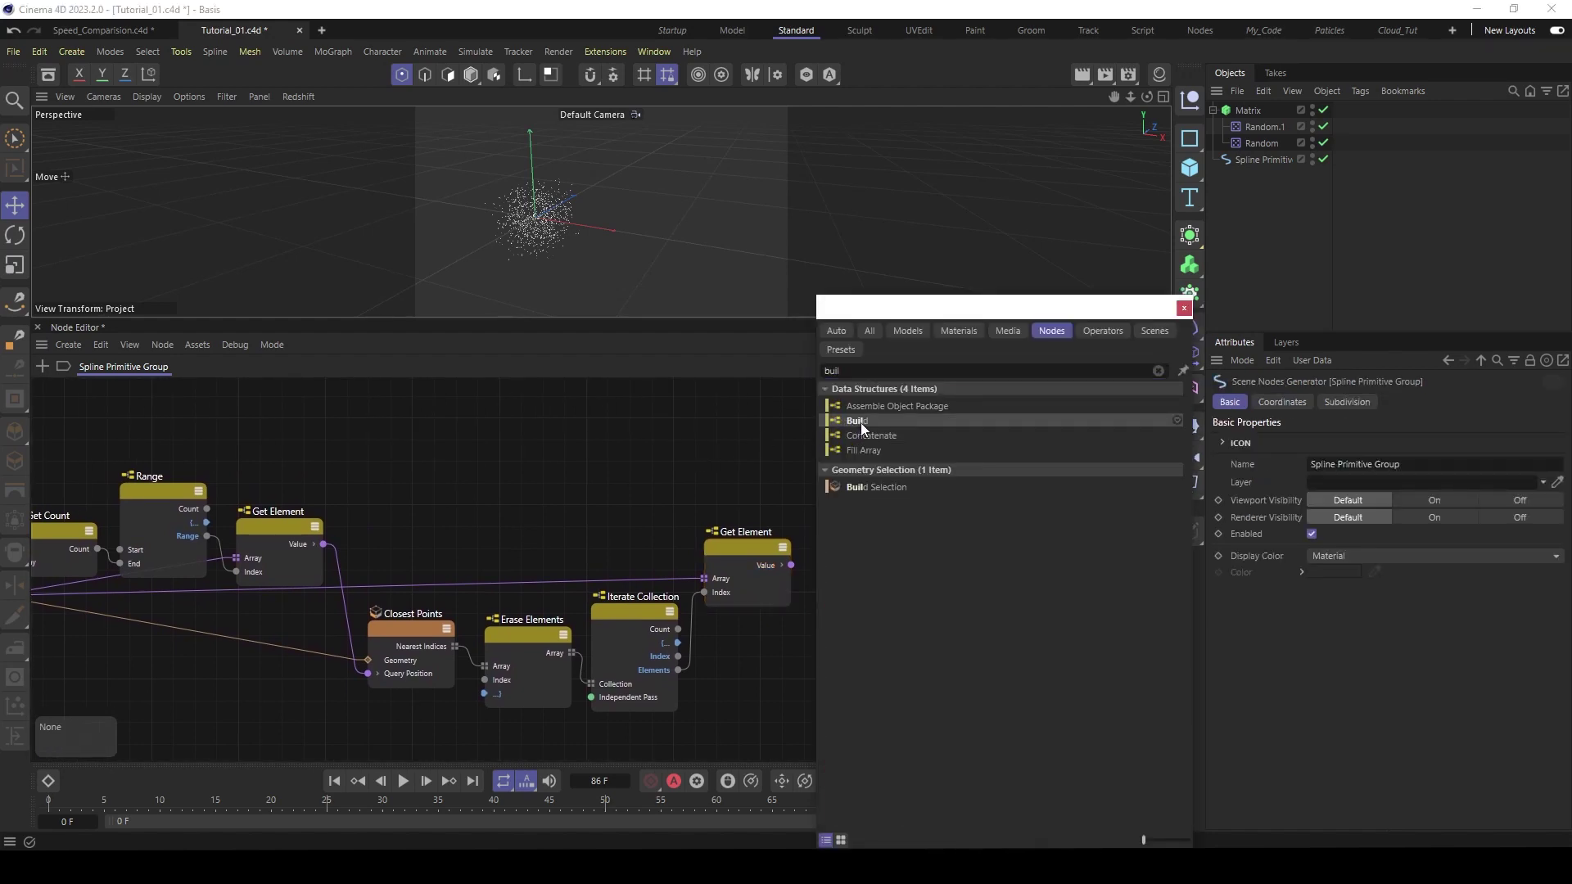
{"action": "double_click", "coordinate": [862, 422]}
{"action": "left_click_drag", "start_coordinate": [829, 435], "coordinate": [864, 435]}
{"action": "left_click", "coordinate": [1402, 442]}
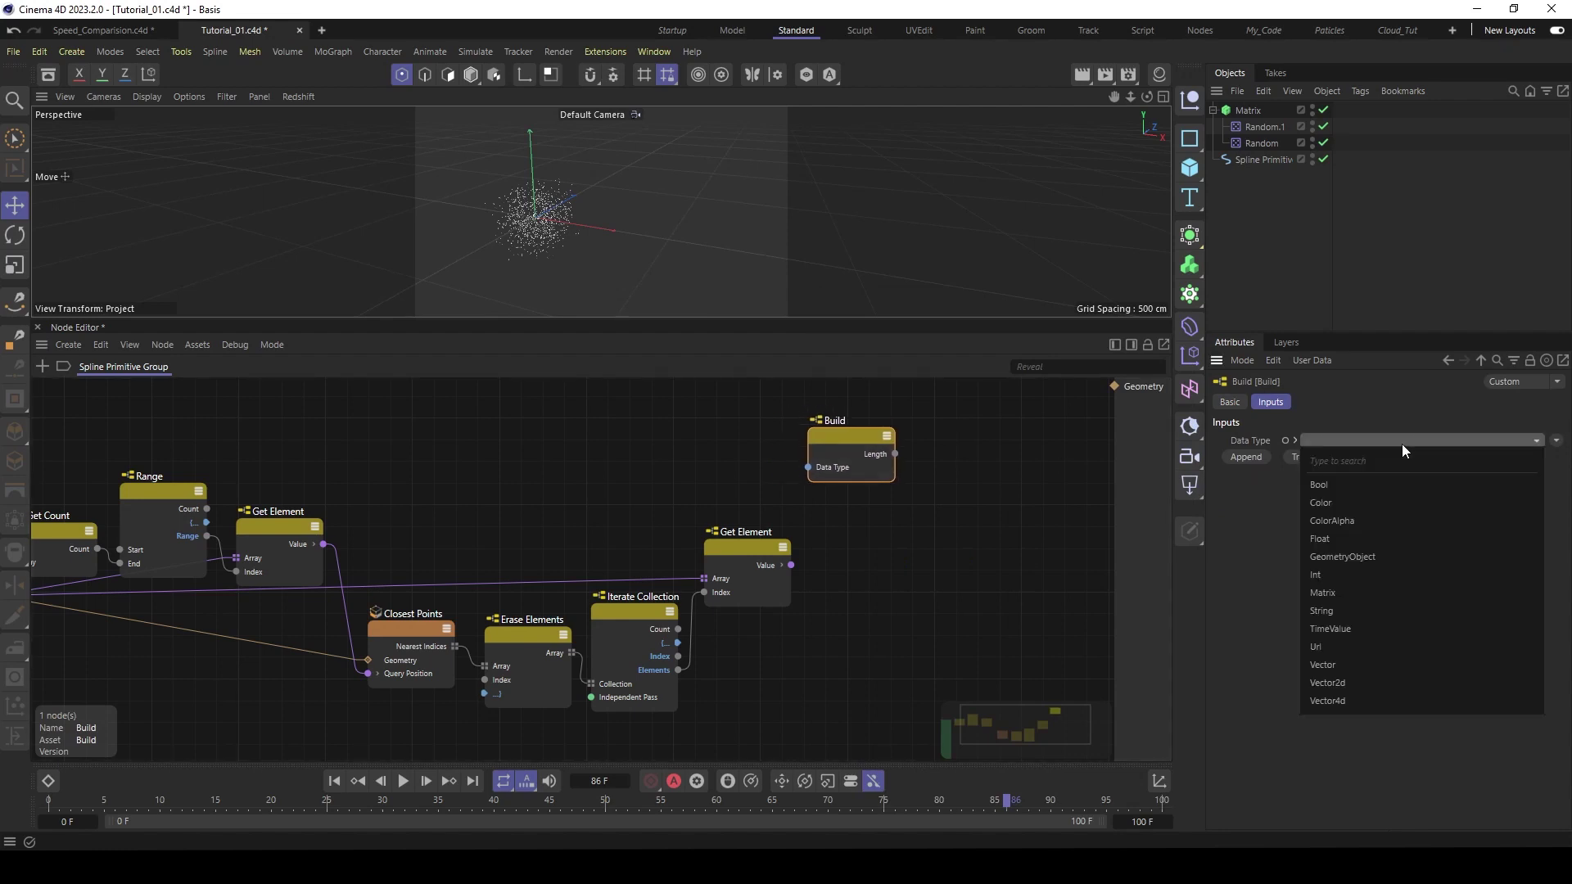
{"action": "left_click", "coordinate": [1324, 666]}
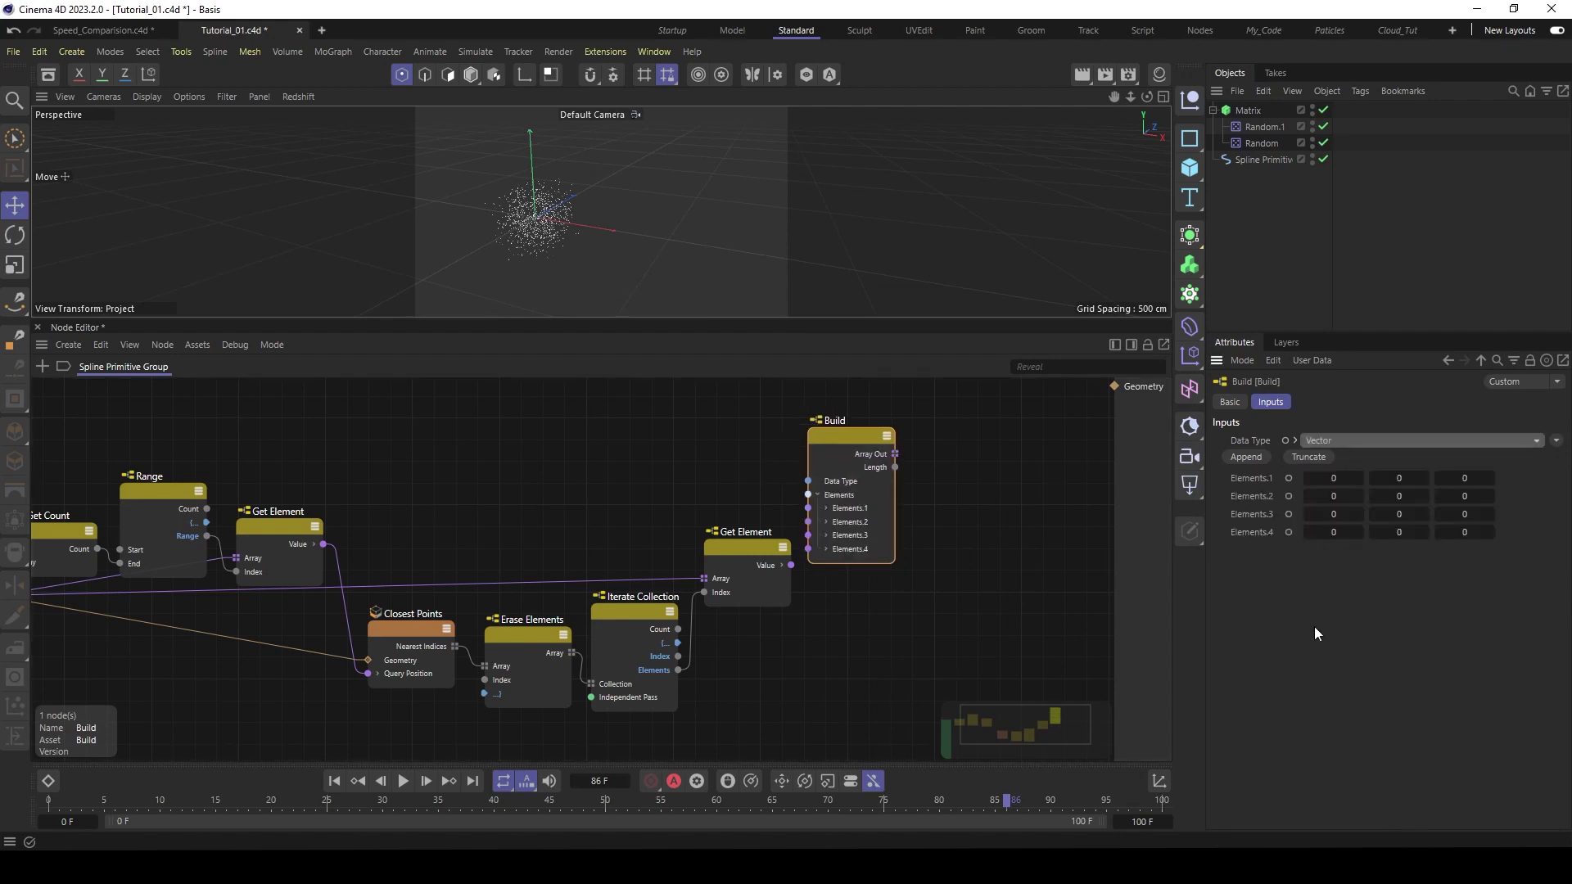
{"action": "left_click", "coordinate": [1306, 458]}
{"action": "left_click", "coordinate": [1306, 459]}
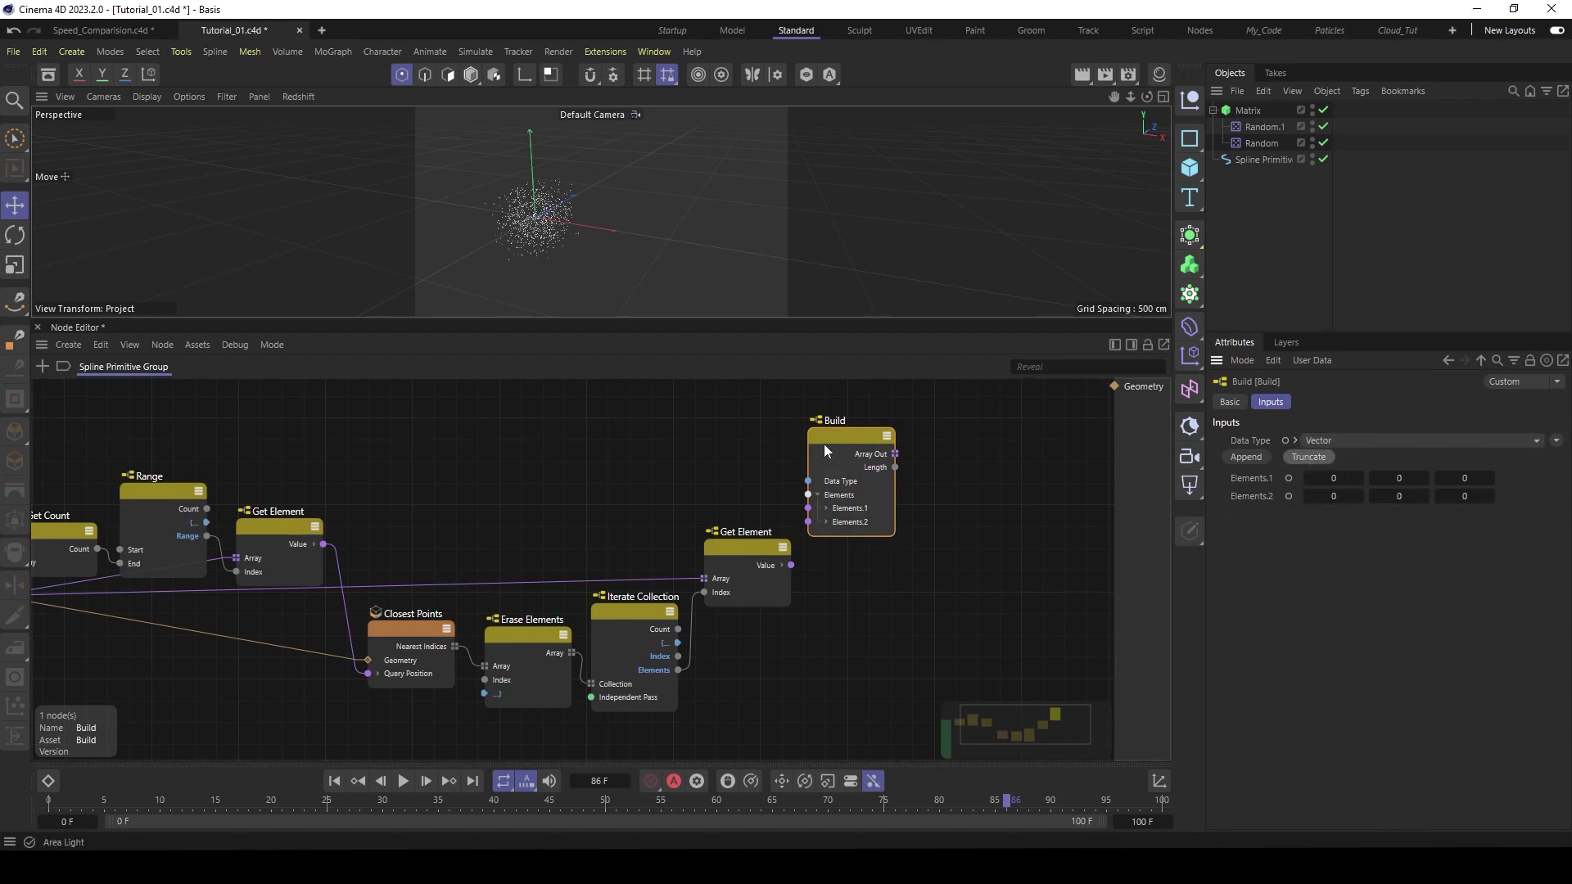
{"action": "left_click_drag", "start_coordinate": [825, 449], "coordinate": [844, 449]}
- Wire the two Get Element Values into Build's Elements.1 and Elements.2
{"action": "middle_click_drag", "start_coordinate": [660, 464], "coordinate": [604, 474]}
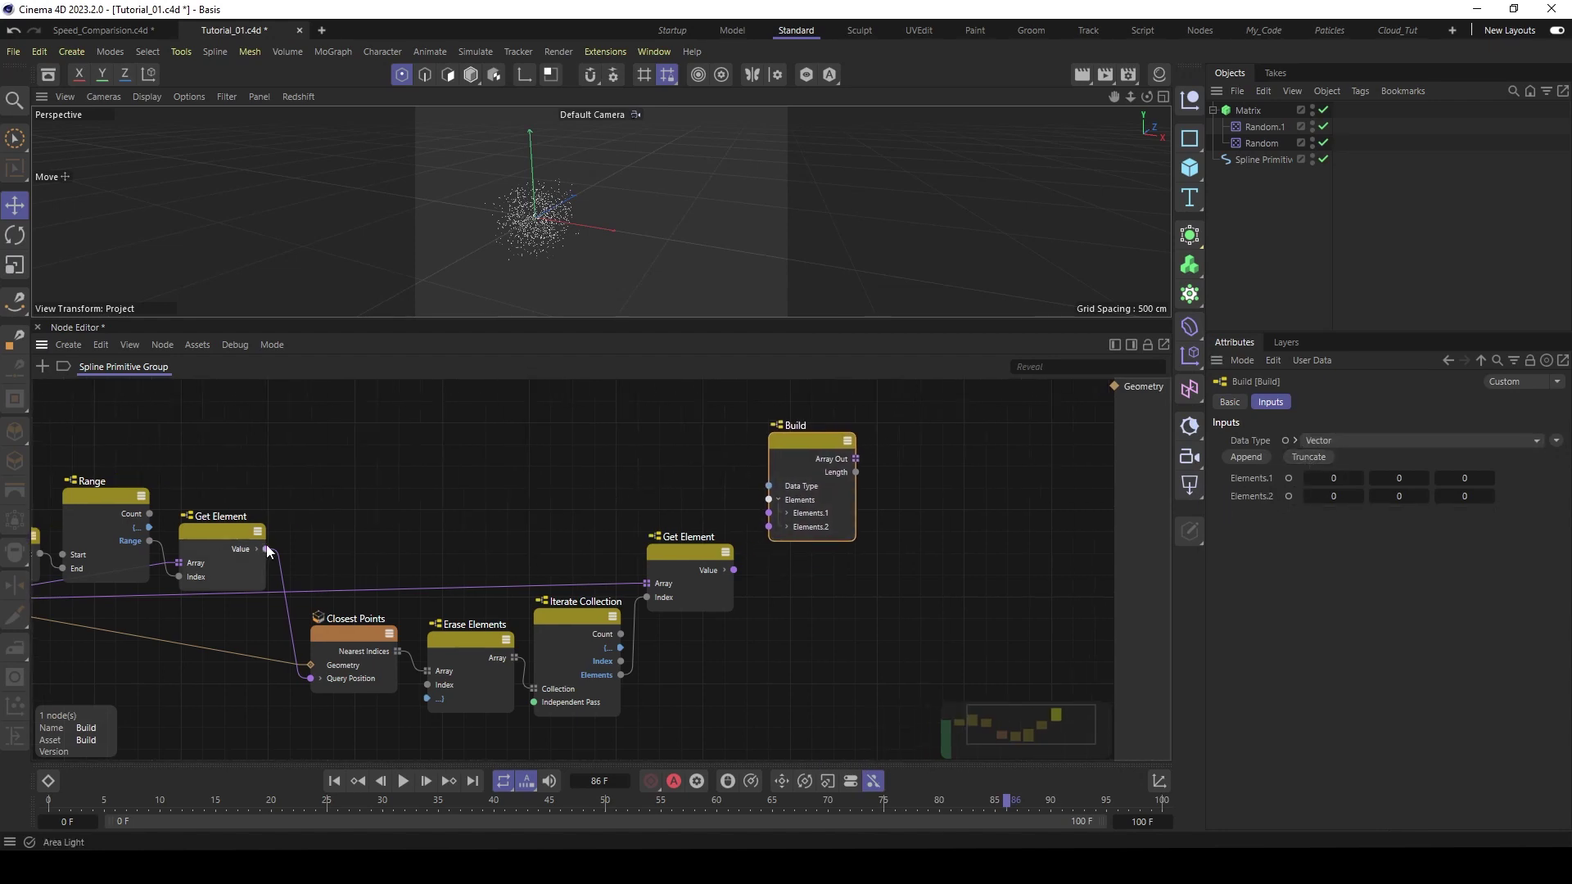
{"action": "left_click_drag", "start_coordinate": [266, 549], "coordinate": [769, 512]}
{"action": "middle_click_drag", "start_coordinate": [760, 578], "coordinate": [746, 584]}
{"action": "left_click_drag", "start_coordinate": [719, 576], "coordinate": [693, 558]}
{"action": "left_click_drag", "start_coordinate": [775, 446], "coordinate": [778, 451]}
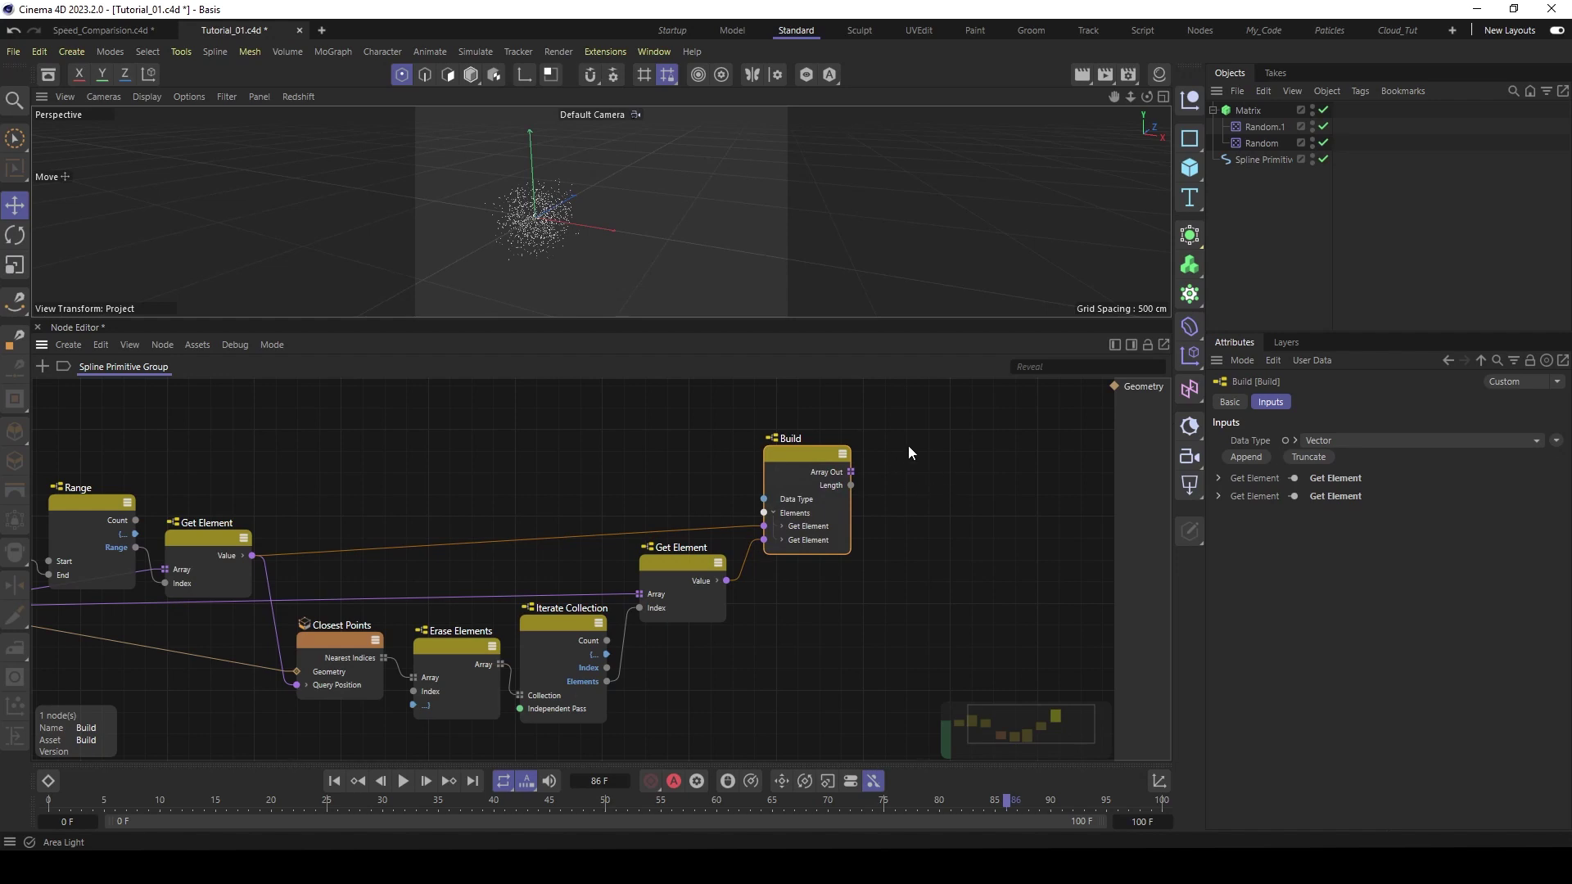
- Add a second Build node set to Vector, truncated to no element inputs
{"action": "key", "text": "s"}
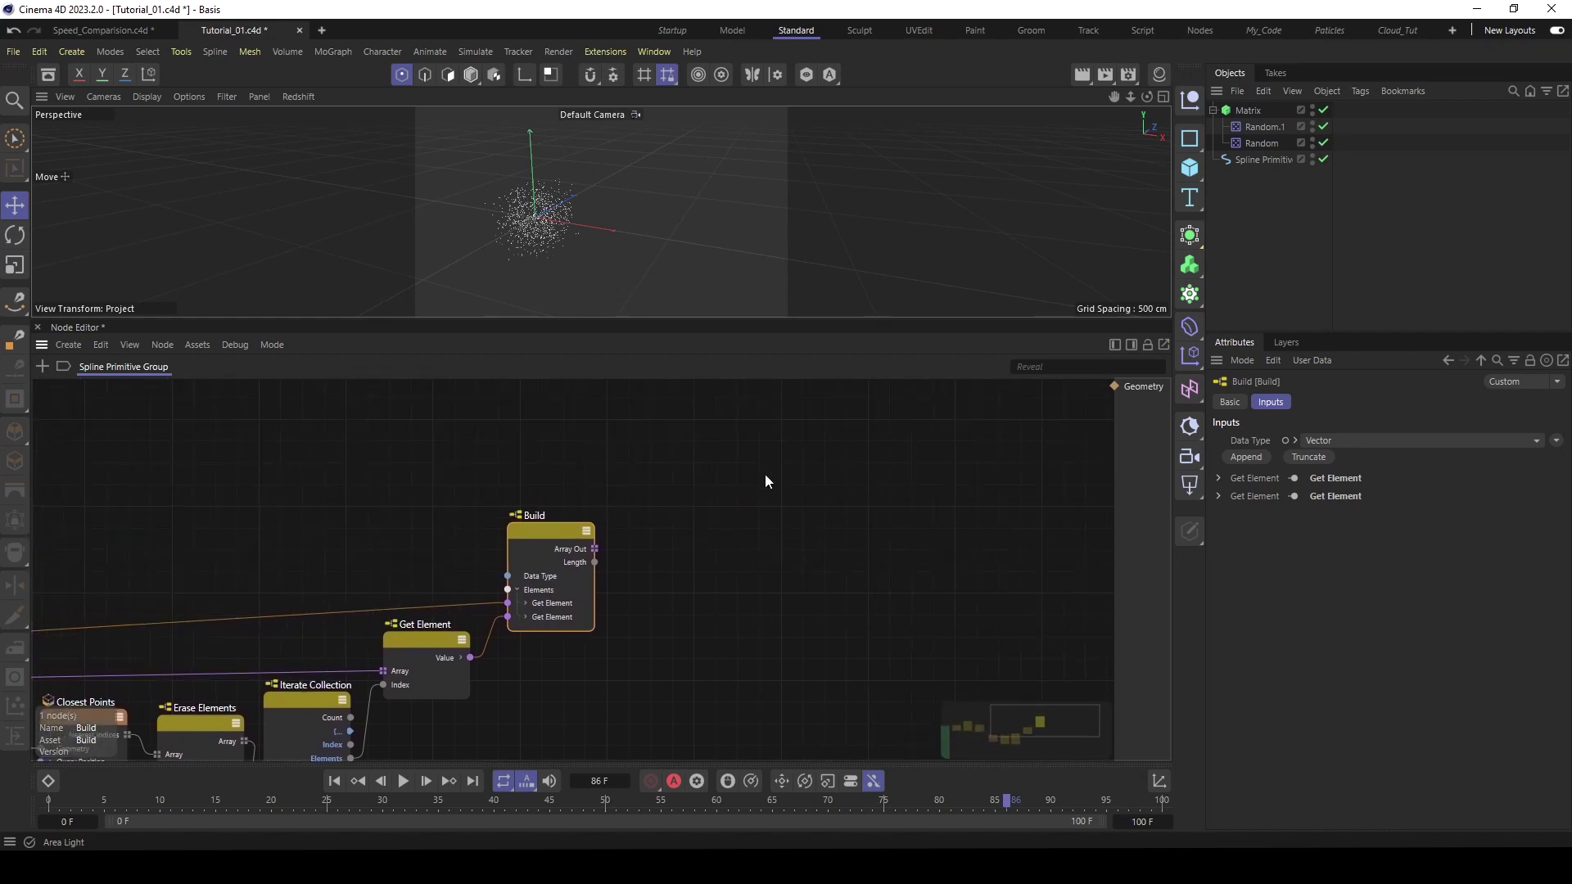
{"action": "double_click", "coordinate": [740, 476]}
{"action": "type", "text": "build"}
{"action": "double_click", "coordinate": [764, 421]}
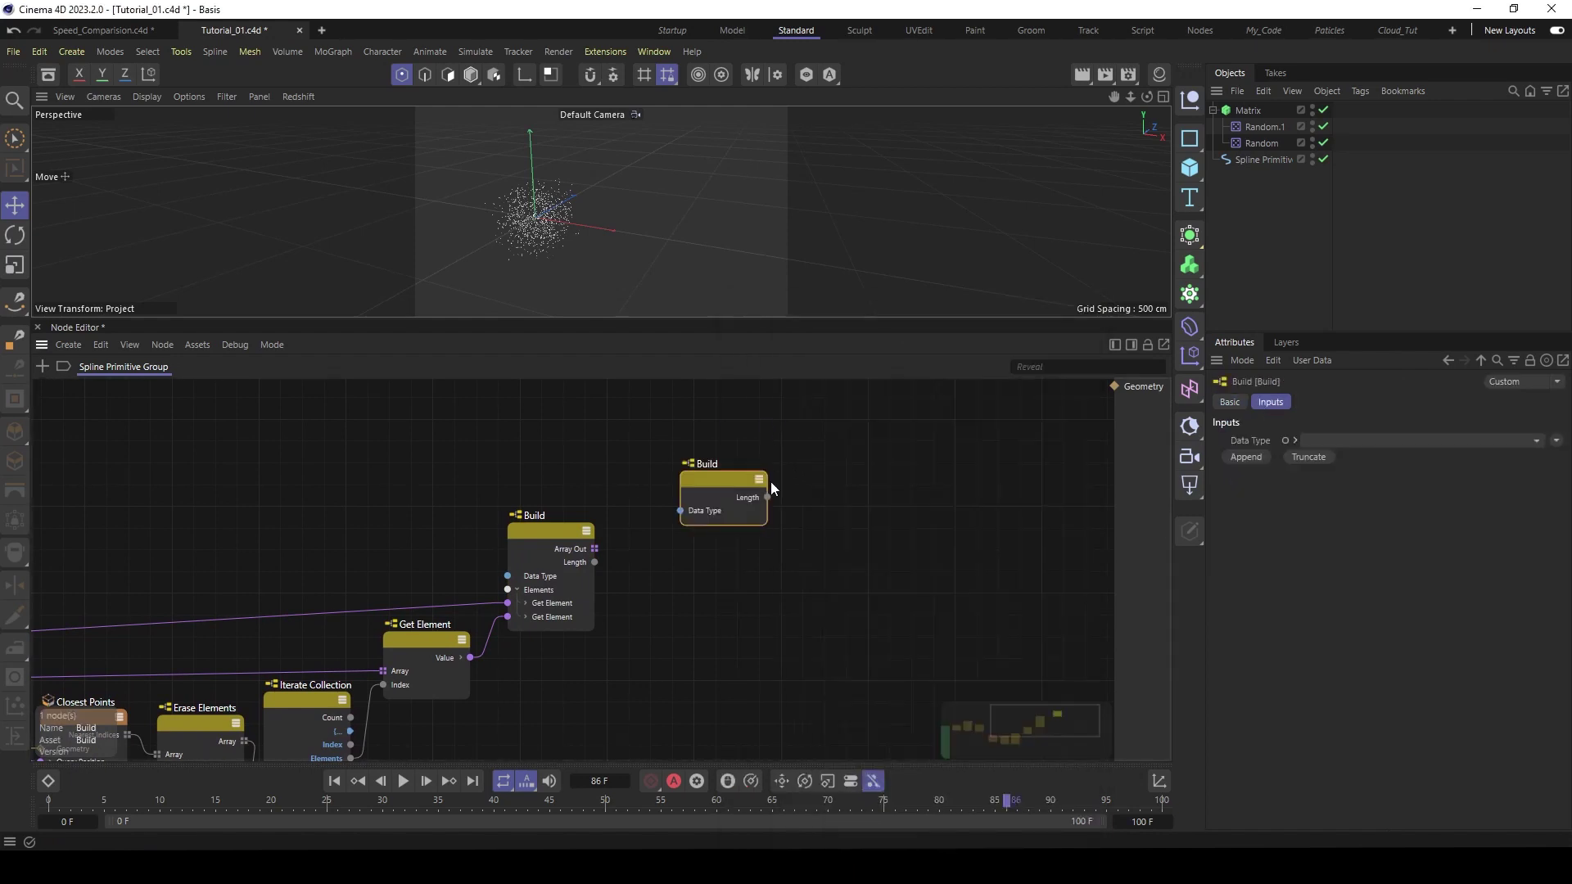
{"action": "left_click", "coordinate": [1371, 442]}
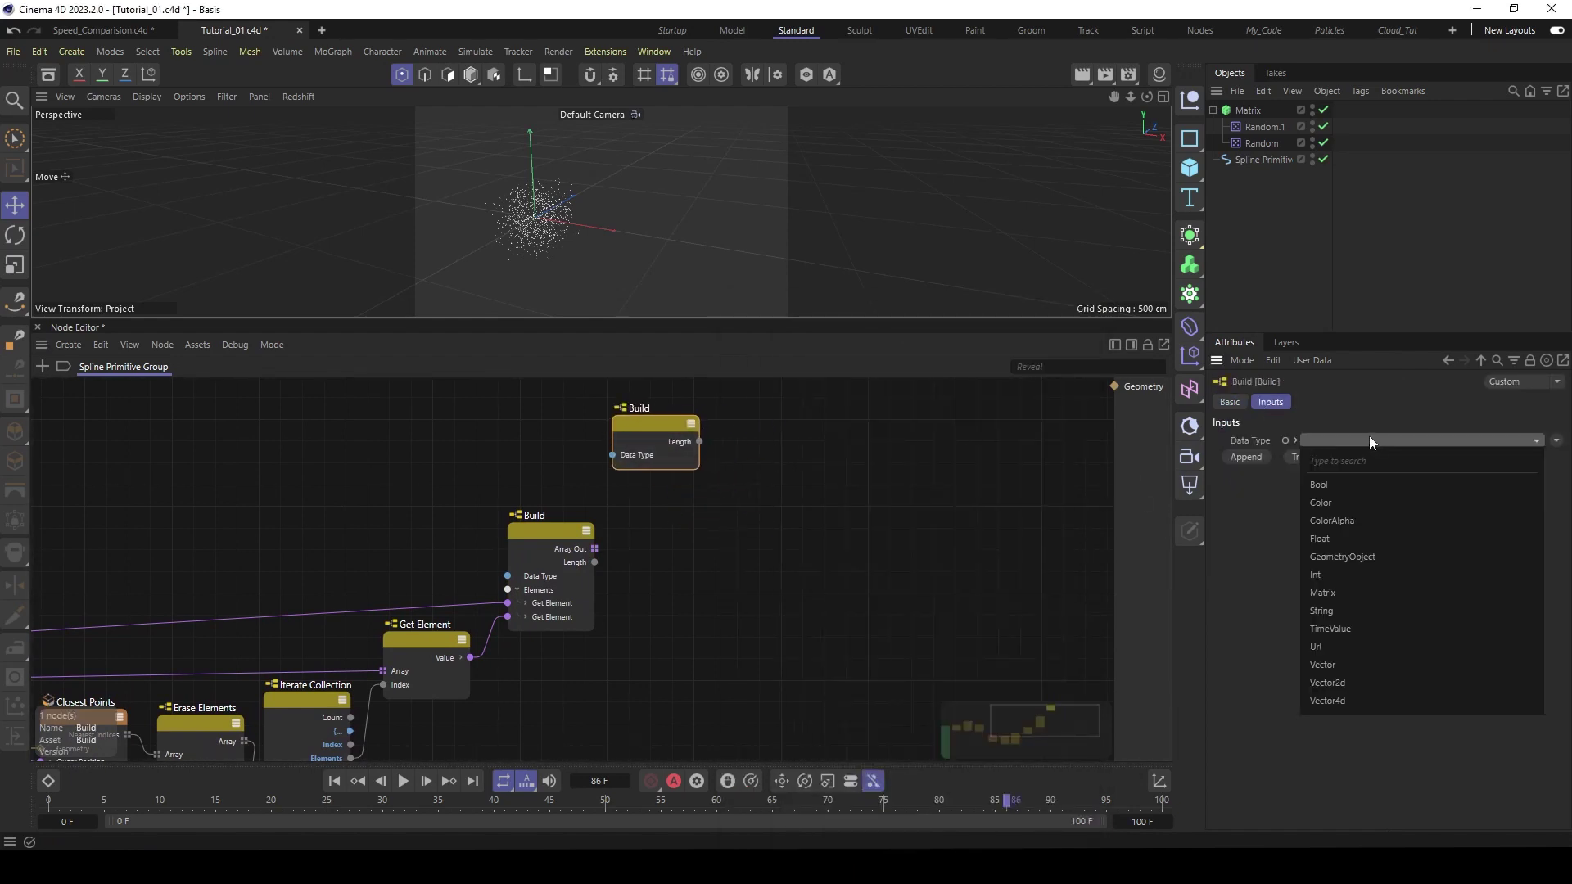
{"action": "left_click", "coordinate": [1332, 668]}
{"action": "left_click_drag", "start_coordinate": [606, 416], "coordinate": [645, 412]}
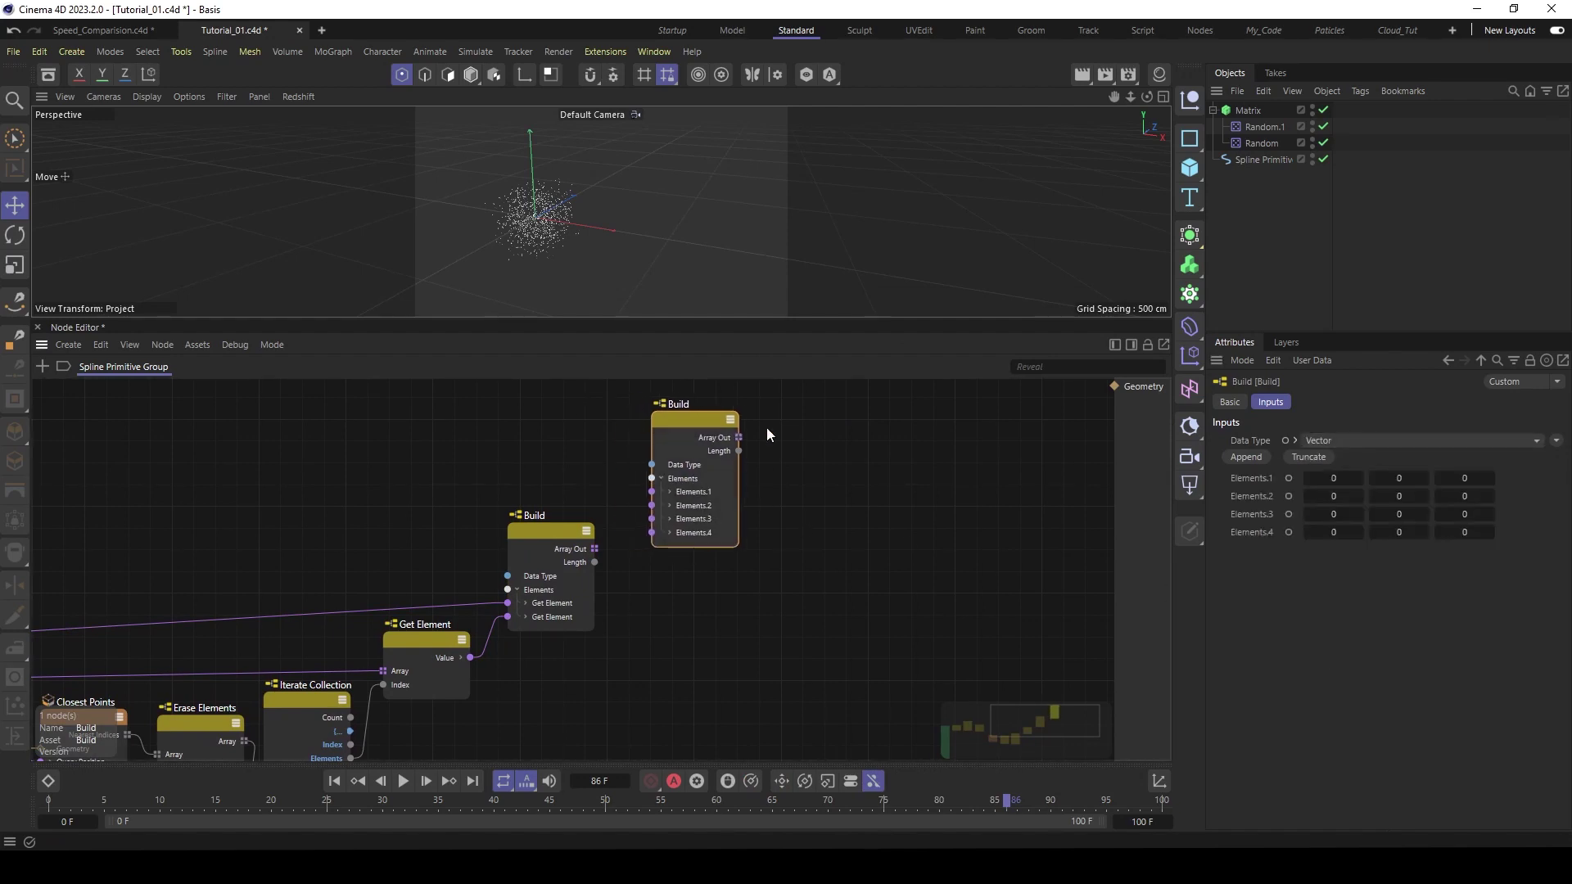
{"action": "left_click", "coordinate": [1312, 456]}
{"action": "left_click", "coordinate": [1312, 455]}
{"action": "left_click", "coordinate": [1312, 456]}
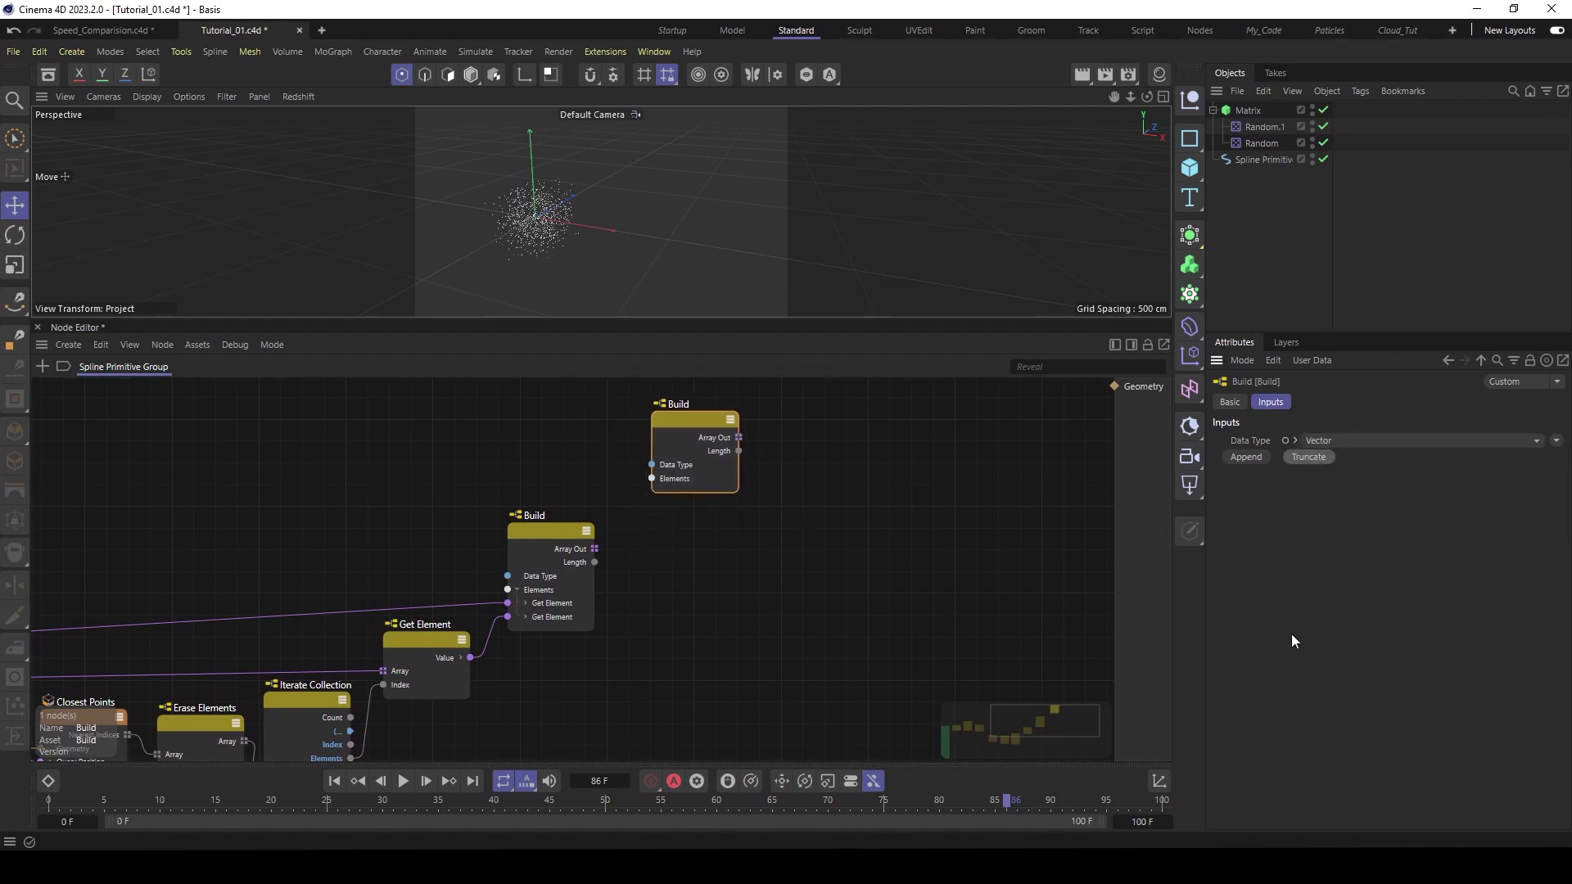
{"action": "left_click_drag", "start_coordinate": [700, 424], "coordinate": [719, 452]}
{"action": "middle_click_drag", "start_coordinate": [735, 556], "coordinate": [721, 552]}
{"action": "left_click_drag", "start_coordinate": [699, 443], "coordinate": [721, 459]}
- Add an Append Elements node fed by the empty Build's array
{"action": "double_click", "coordinate": [770, 575]}
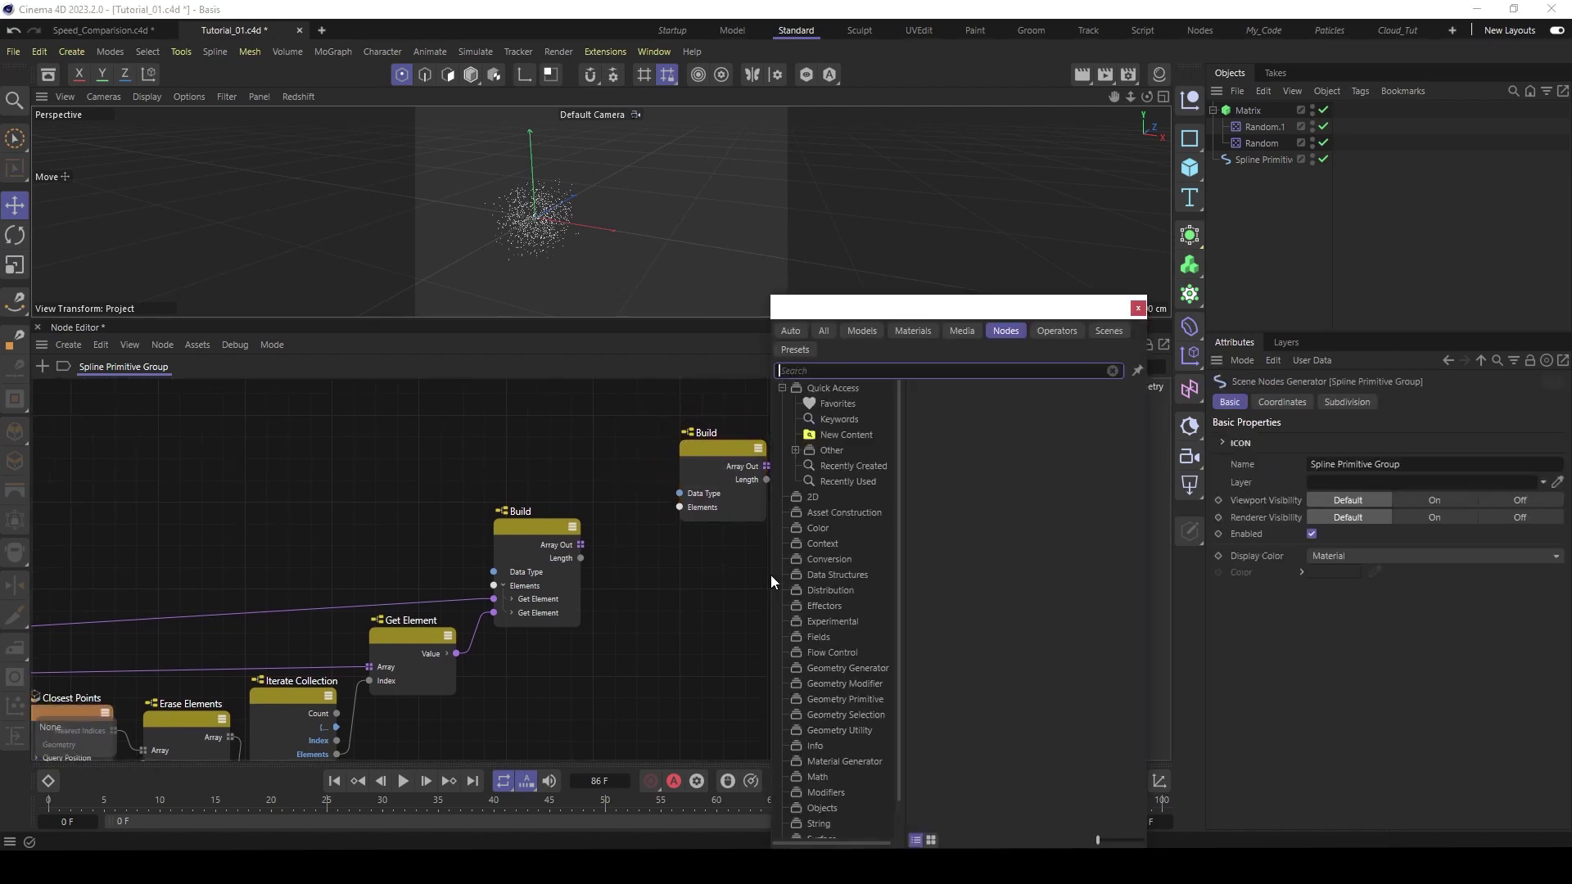
{"action": "type", "text": "app"}
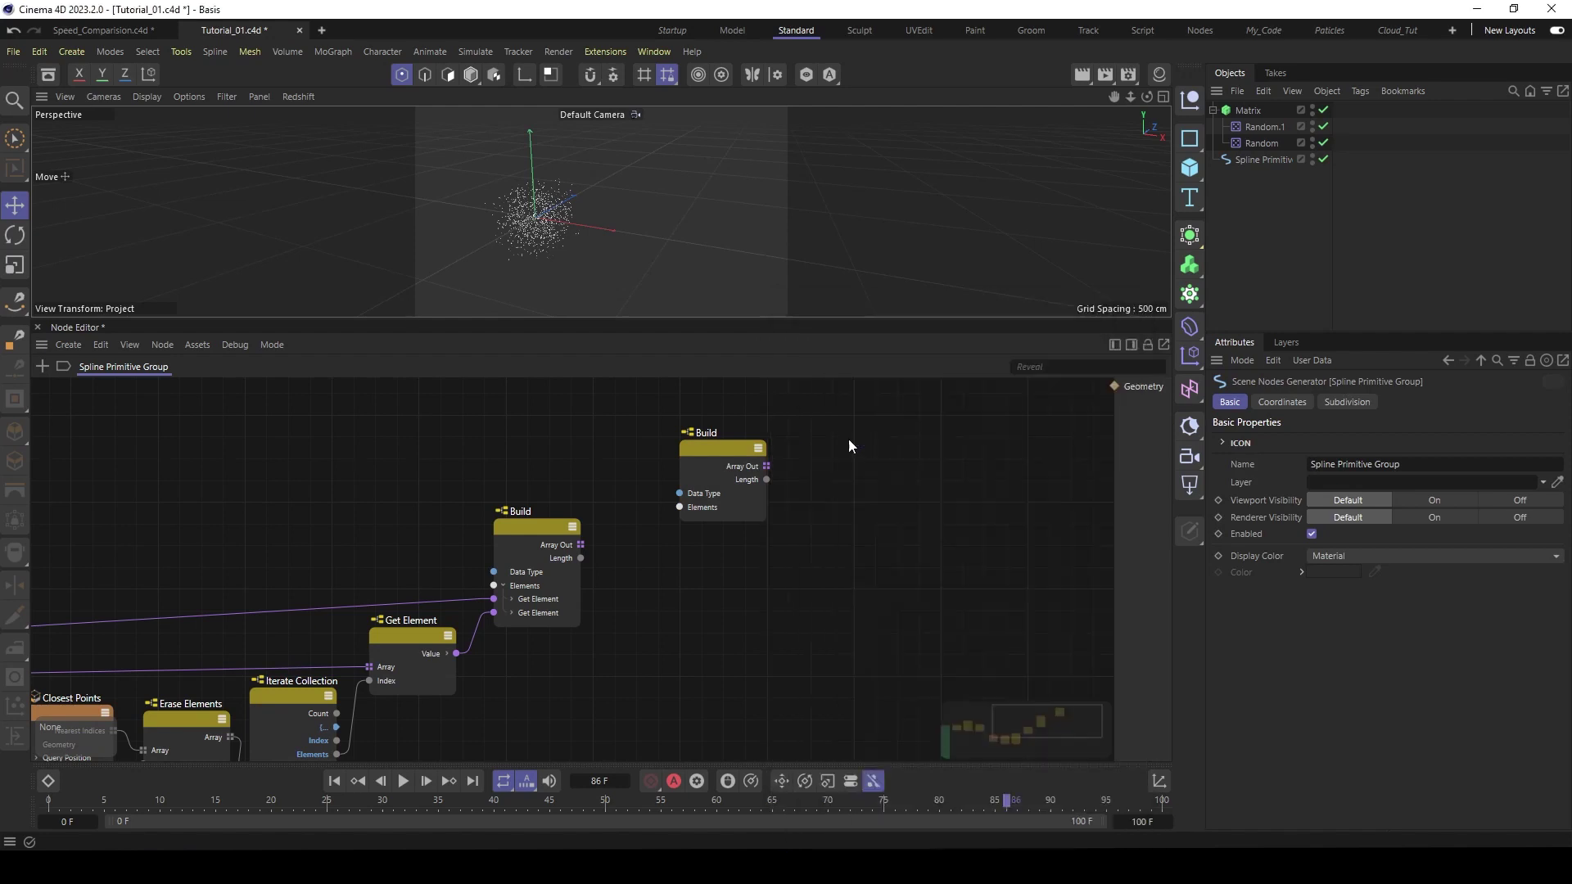
{"action": "left_click_drag", "start_coordinate": [749, 573], "coordinate": [797, 573]}
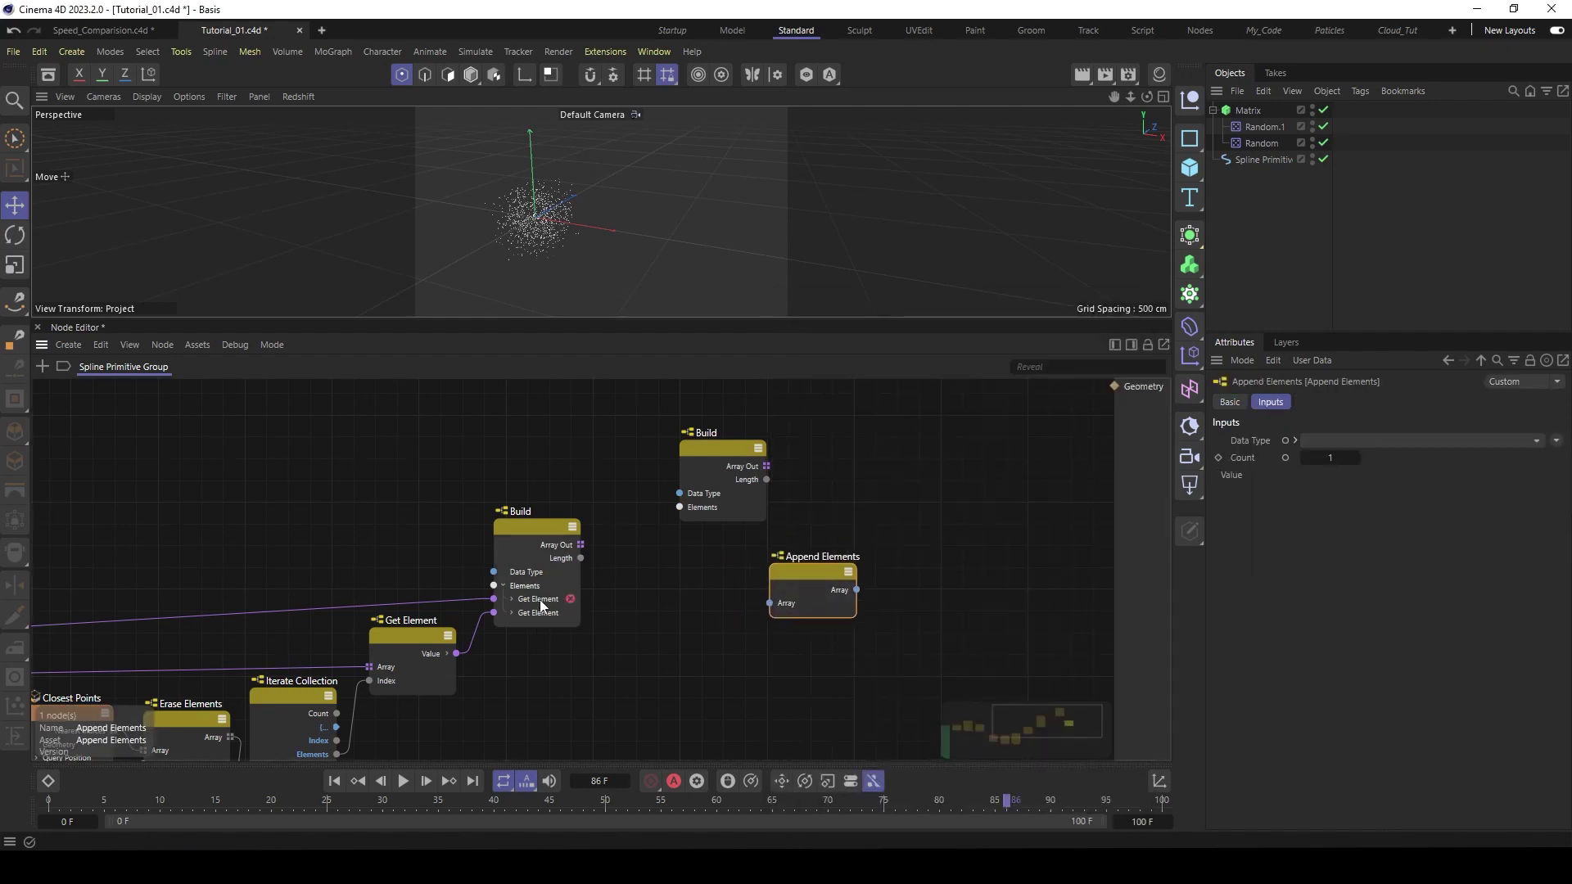
{"action": "left_click_drag", "start_coordinate": [737, 464], "coordinate": [676, 438]}
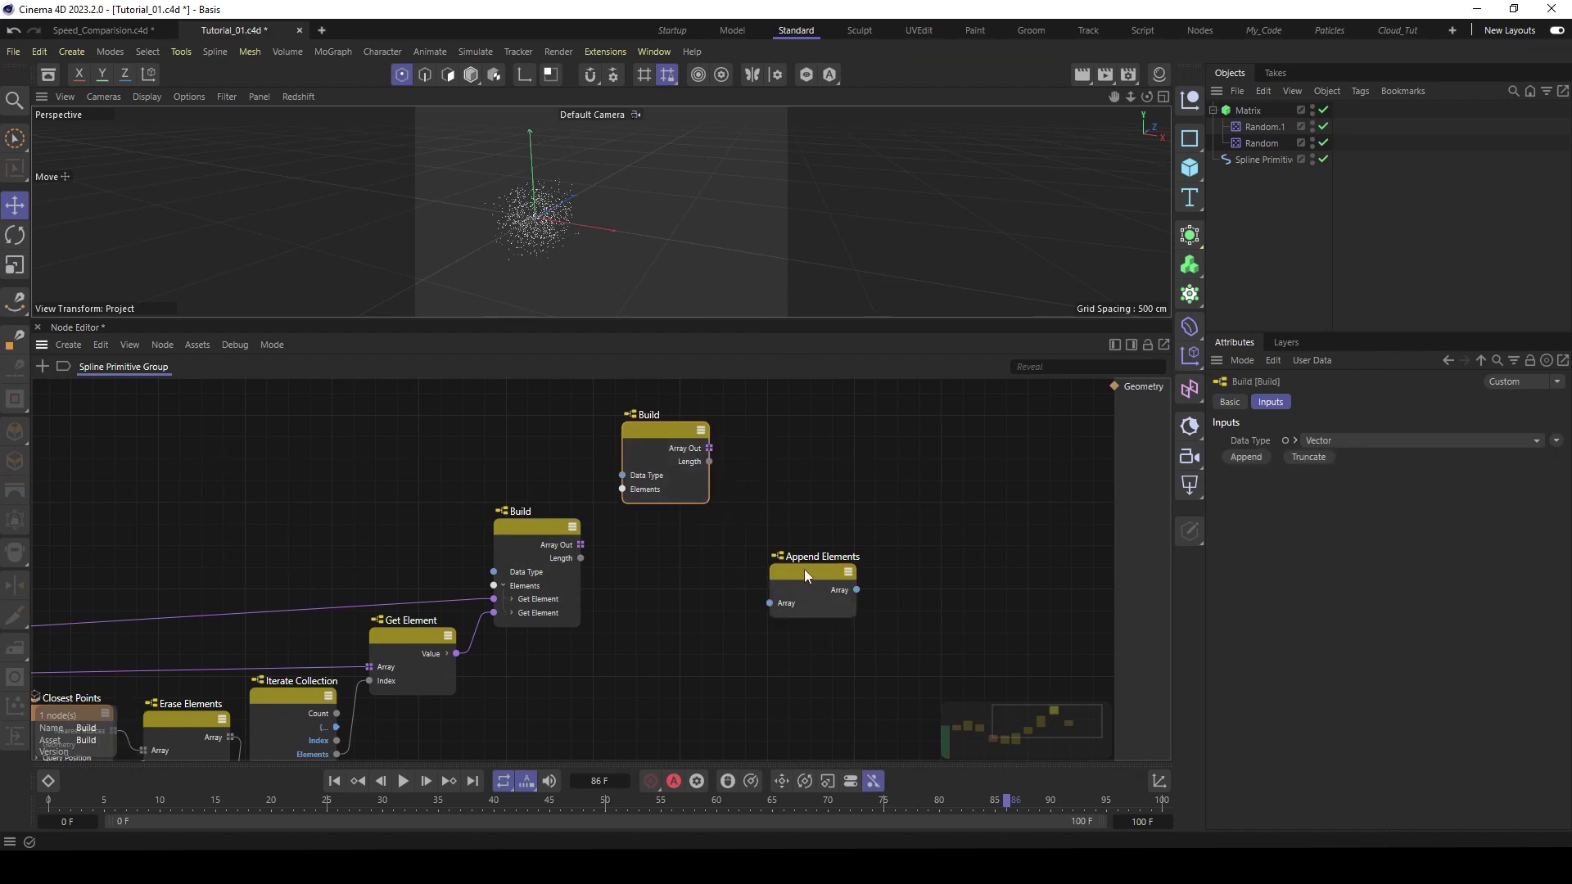
{"action": "left_click_drag", "start_coordinate": [808, 565], "coordinate": [812, 541]}
{"action": "left_click_drag", "start_coordinate": [709, 451], "coordinate": [776, 544]}
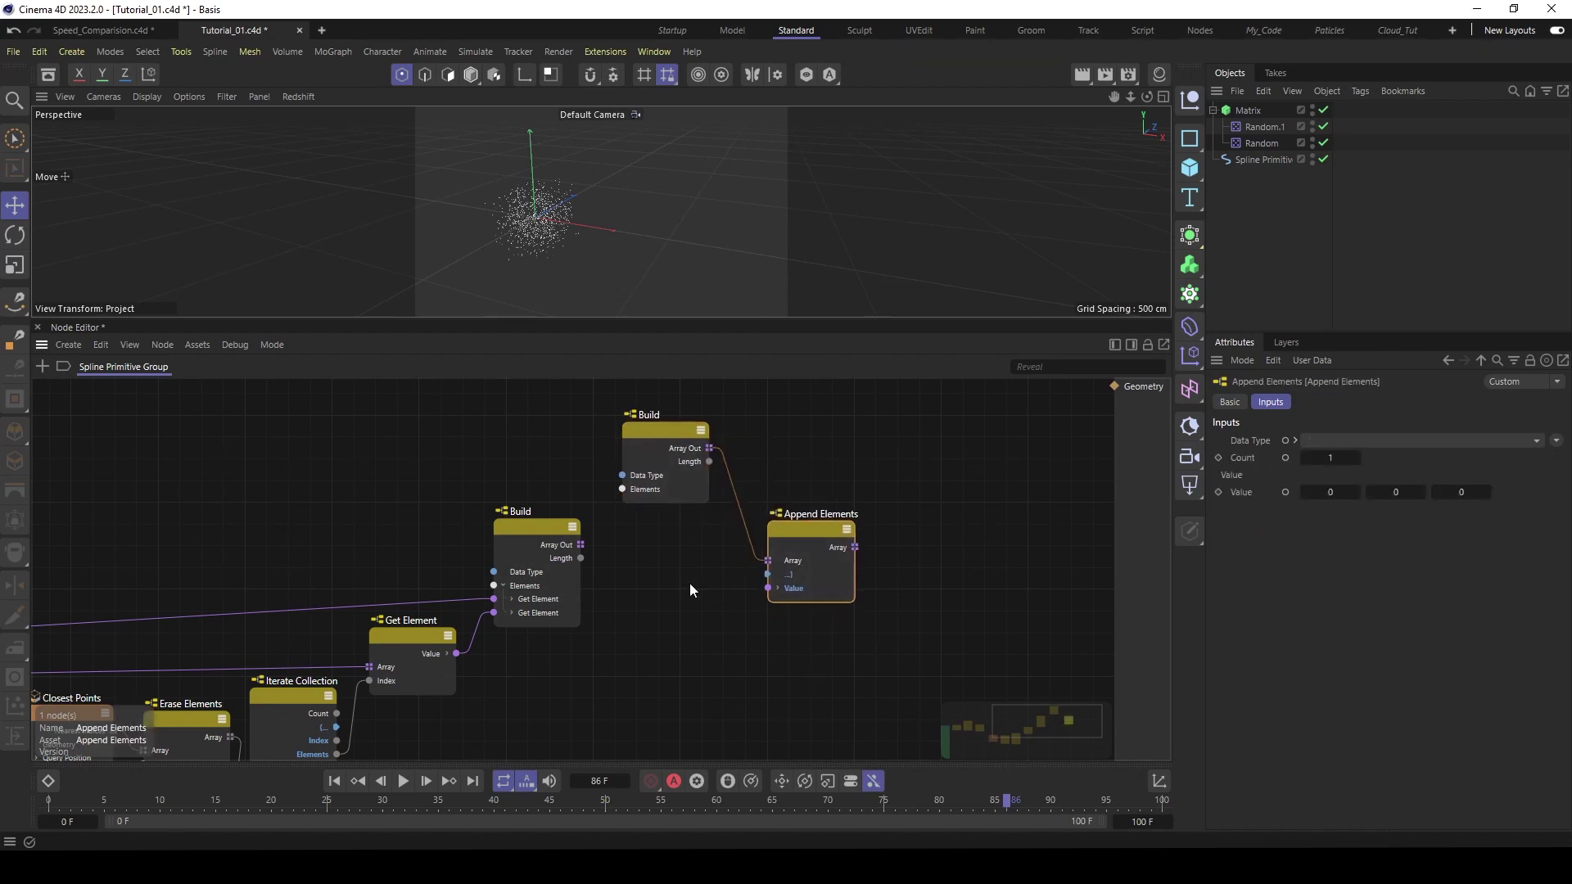
- Connect the two-point Build array to Append's Value through an Iterate Collection node
{"action": "left_click_drag", "start_coordinate": [583, 546], "coordinate": [773, 590]}
{"action": "left_click_drag", "start_coordinate": [660, 531], "coordinate": [636, 538]}
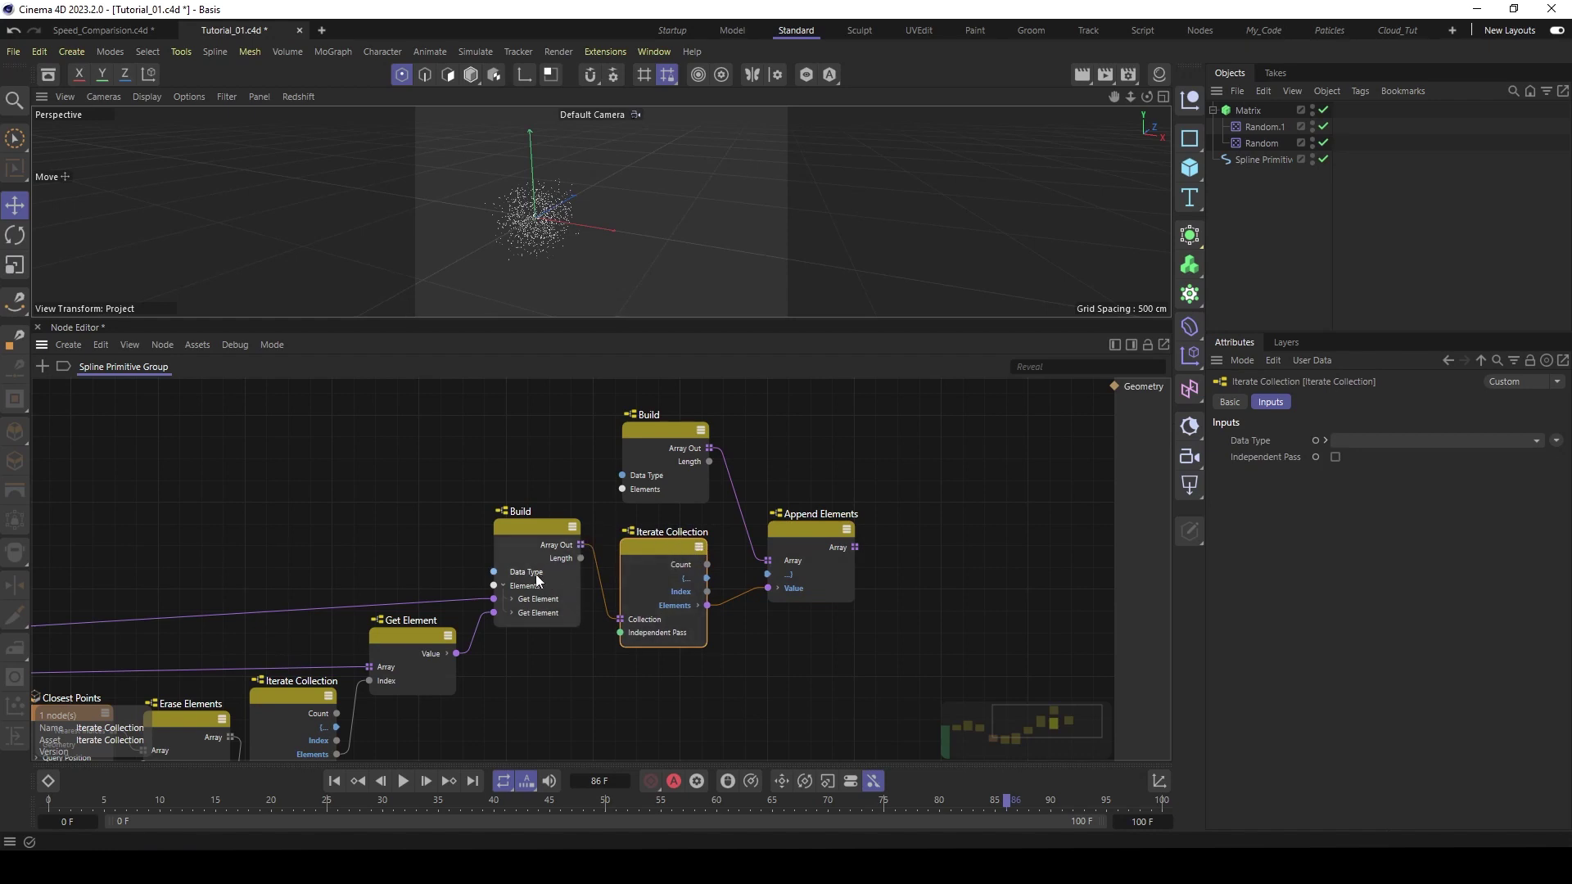
{"action": "mouse_move", "coordinate": [553, 620]}
{"action": "left_click_drag", "start_coordinate": [794, 526], "coordinate": [807, 507]}
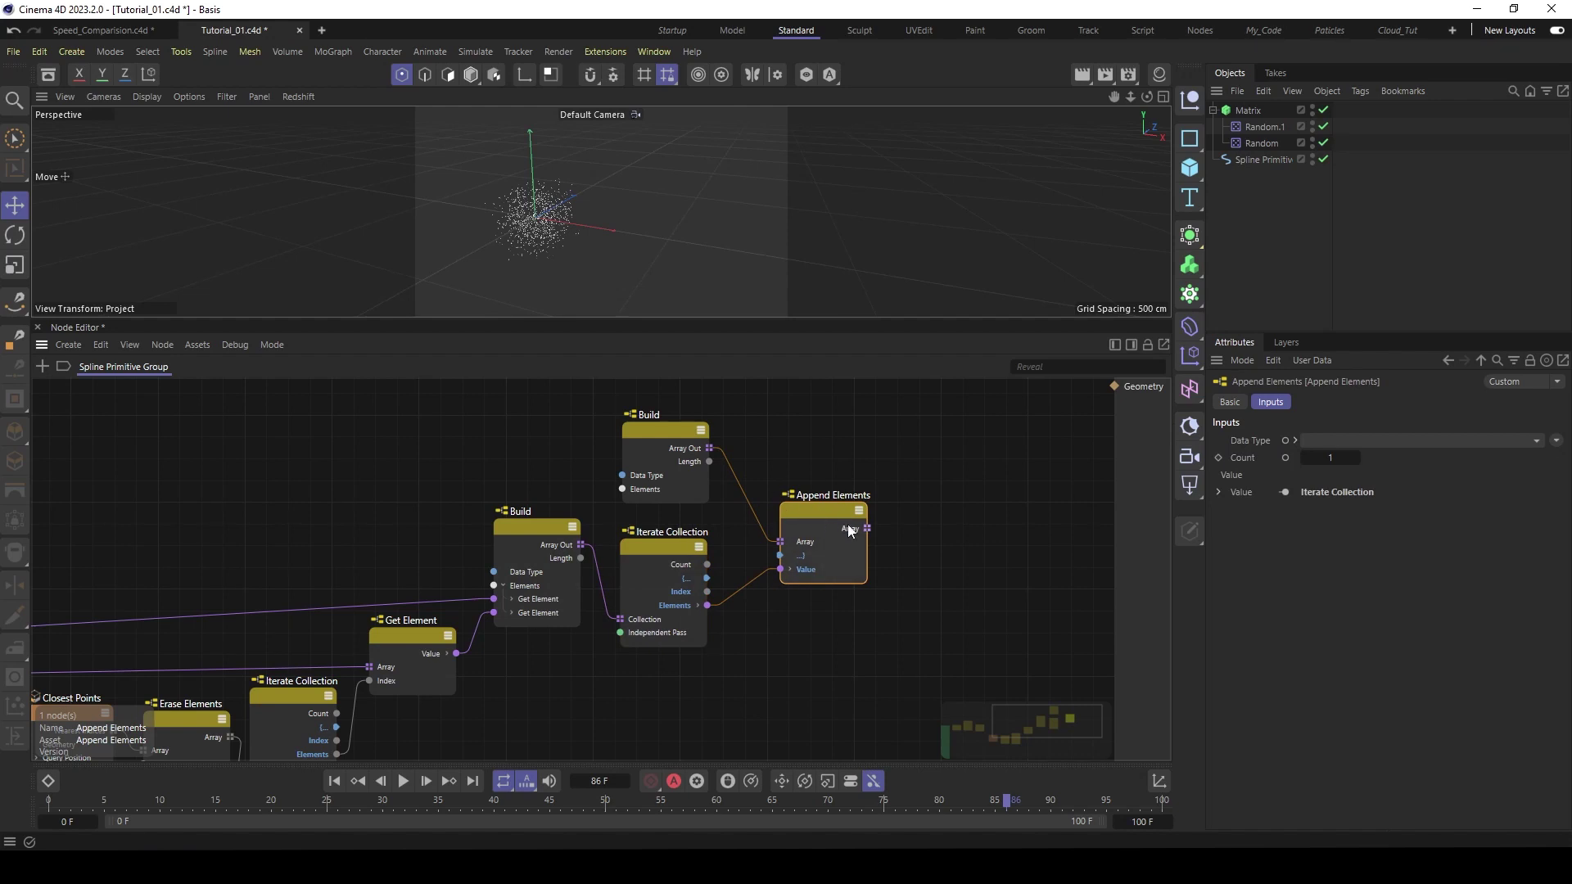
{"action": "middle_click_drag", "start_coordinate": [940, 521], "coordinate": [880, 529]}
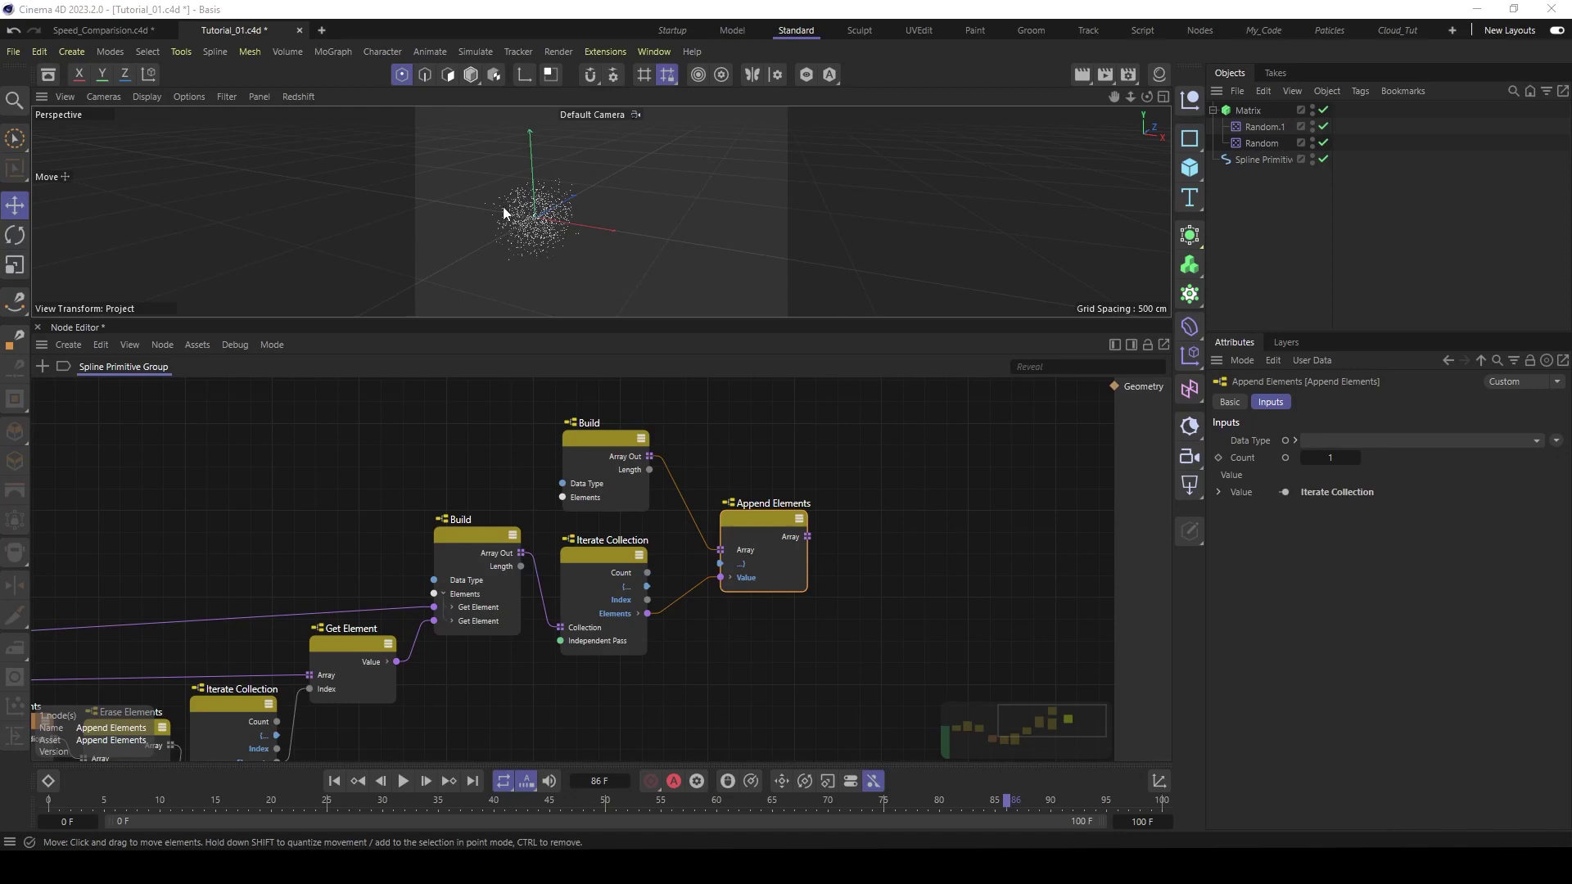
{"action": "scroll", "coordinate": [523, 211], "scroll_direction": "up", "scroll_amount": 3}
{"action": "scroll", "coordinate": [563, 194], "scroll_direction": "up", "scroll_amount": 5}
{"action": "scroll", "coordinate": [524, 168], "scroll_direction": "up", "scroll_amount": 3}
{"action": "scroll", "coordinate": [500, 221], "scroll_direction": "up", "scroll_amount": 4}
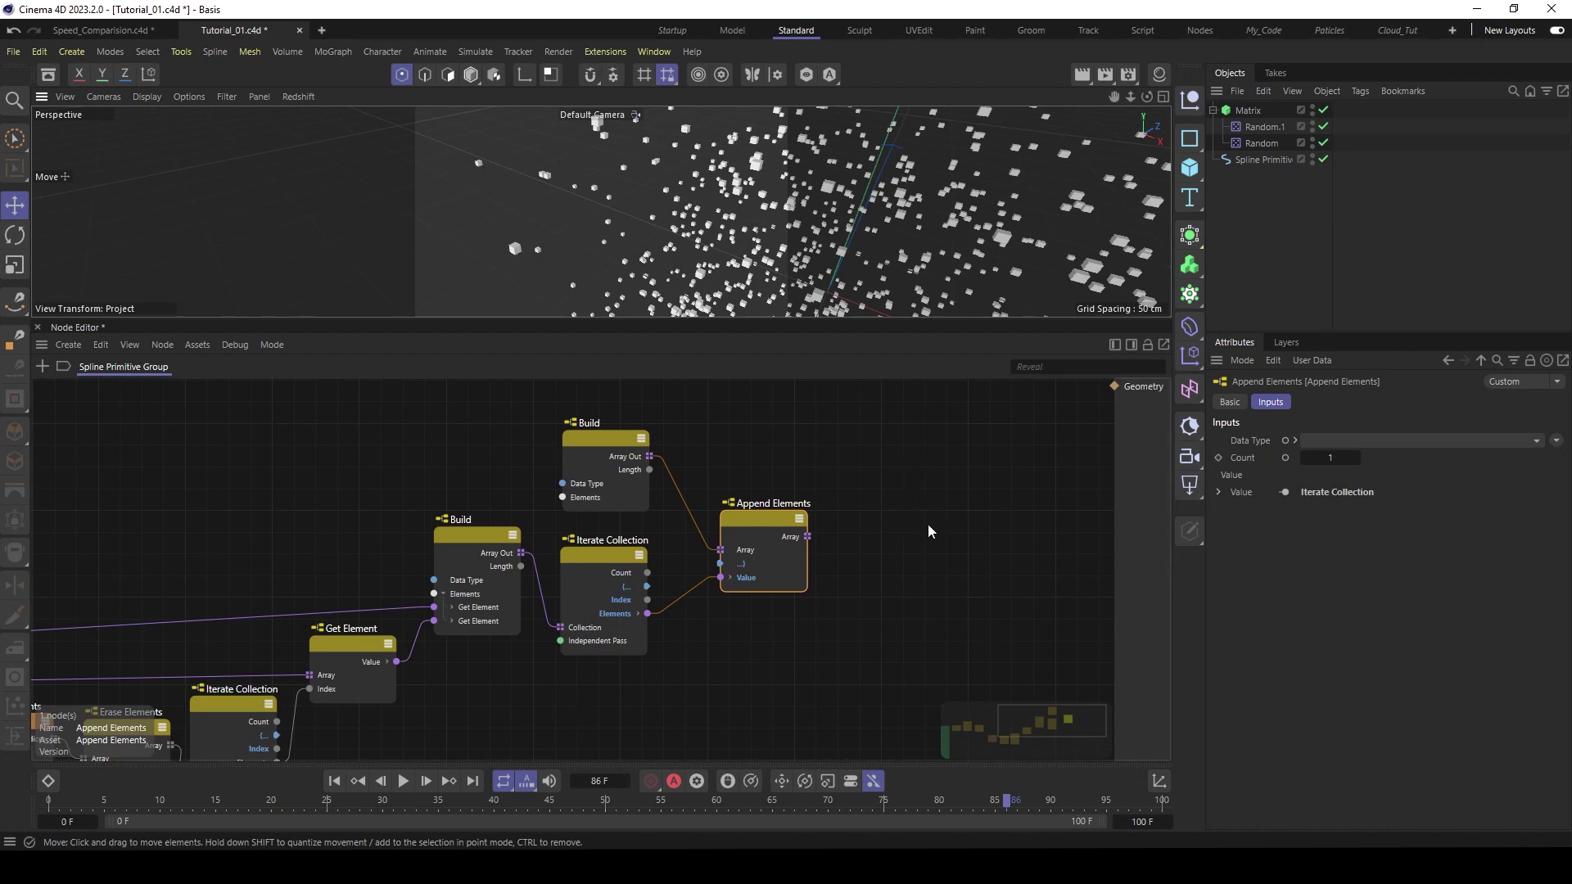
{"action": "middle_click_drag", "start_coordinate": [808, 613], "coordinate": [863, 561]}
- Add a Compare node to the graph
{"action": "scroll", "coordinate": [760, 622], "scroll_direction": "down", "scroll_amount": 2}
{"action": "middle_click_drag", "start_coordinate": [760, 621], "coordinate": [853, 566]}
{"action": "left_click", "coordinate": [614, 619]}
{"action": "key", "text": "shift+c"}
{"action": "type", "text": "com"}
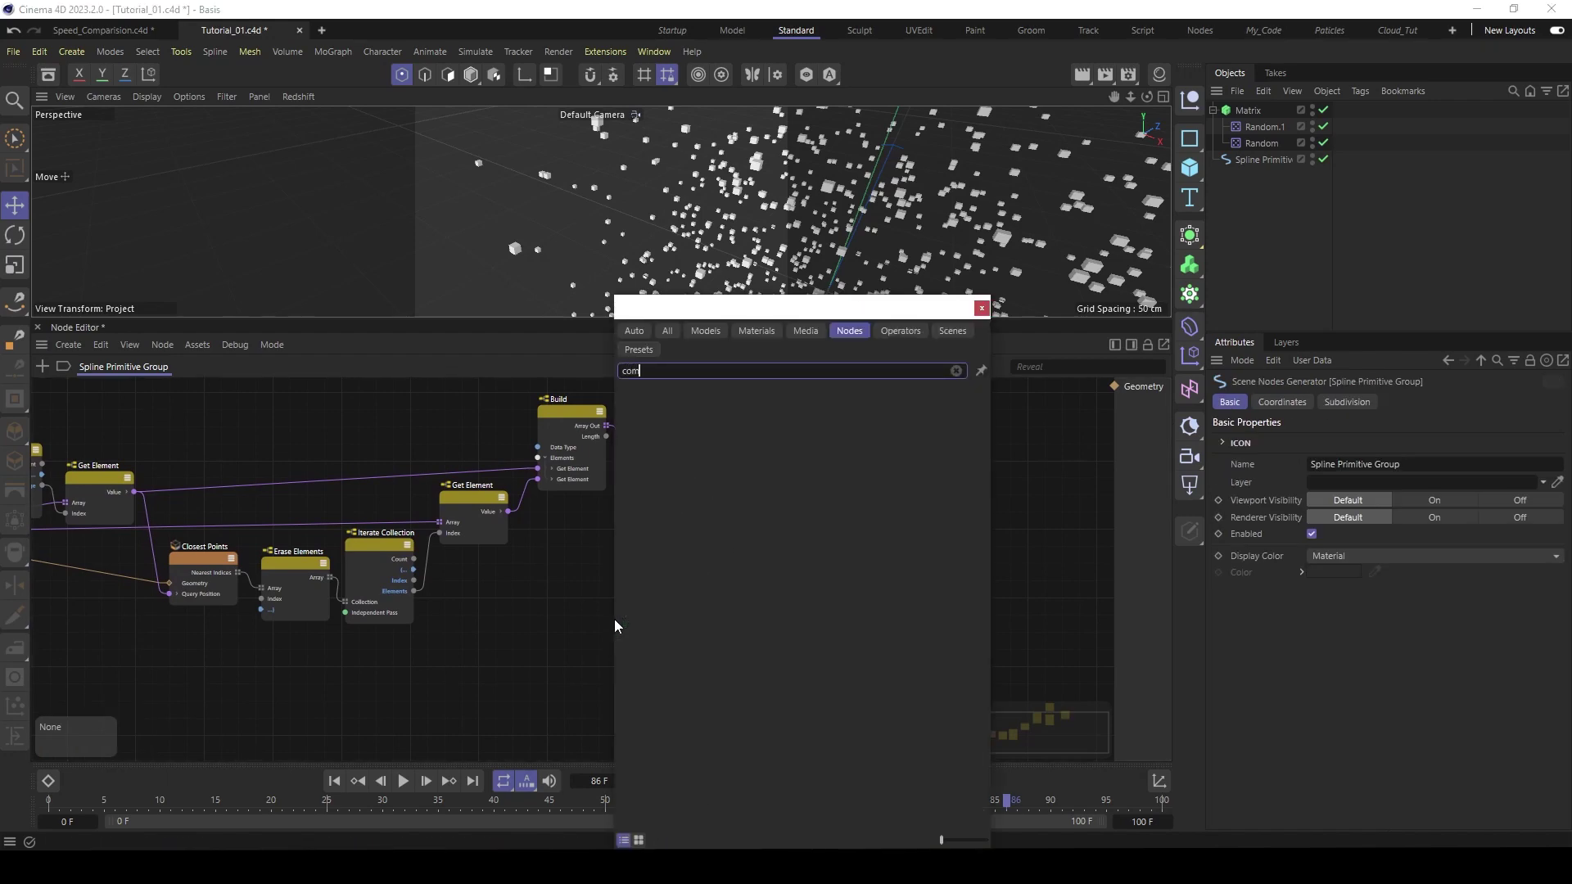
{"action": "type", "text": "par"}
{"action": "left_click", "coordinate": [675, 393]}
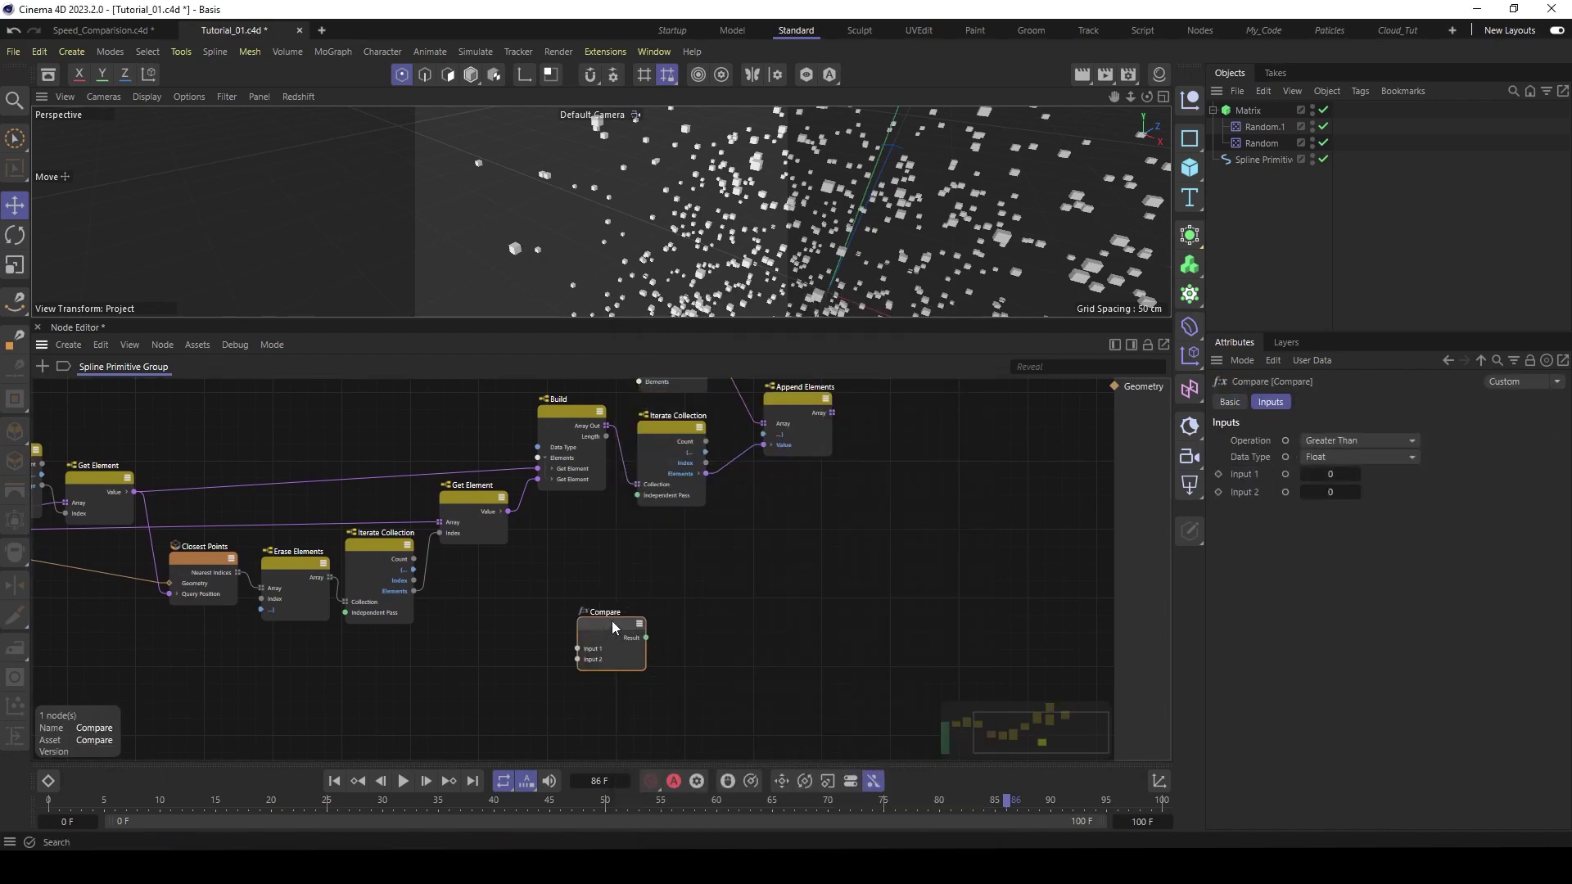
- Set Compare to Less Than, comparing Range against the Iterate Collection output
{"action": "middle_click_drag", "start_coordinate": [529, 609], "coordinate": [646, 583]}
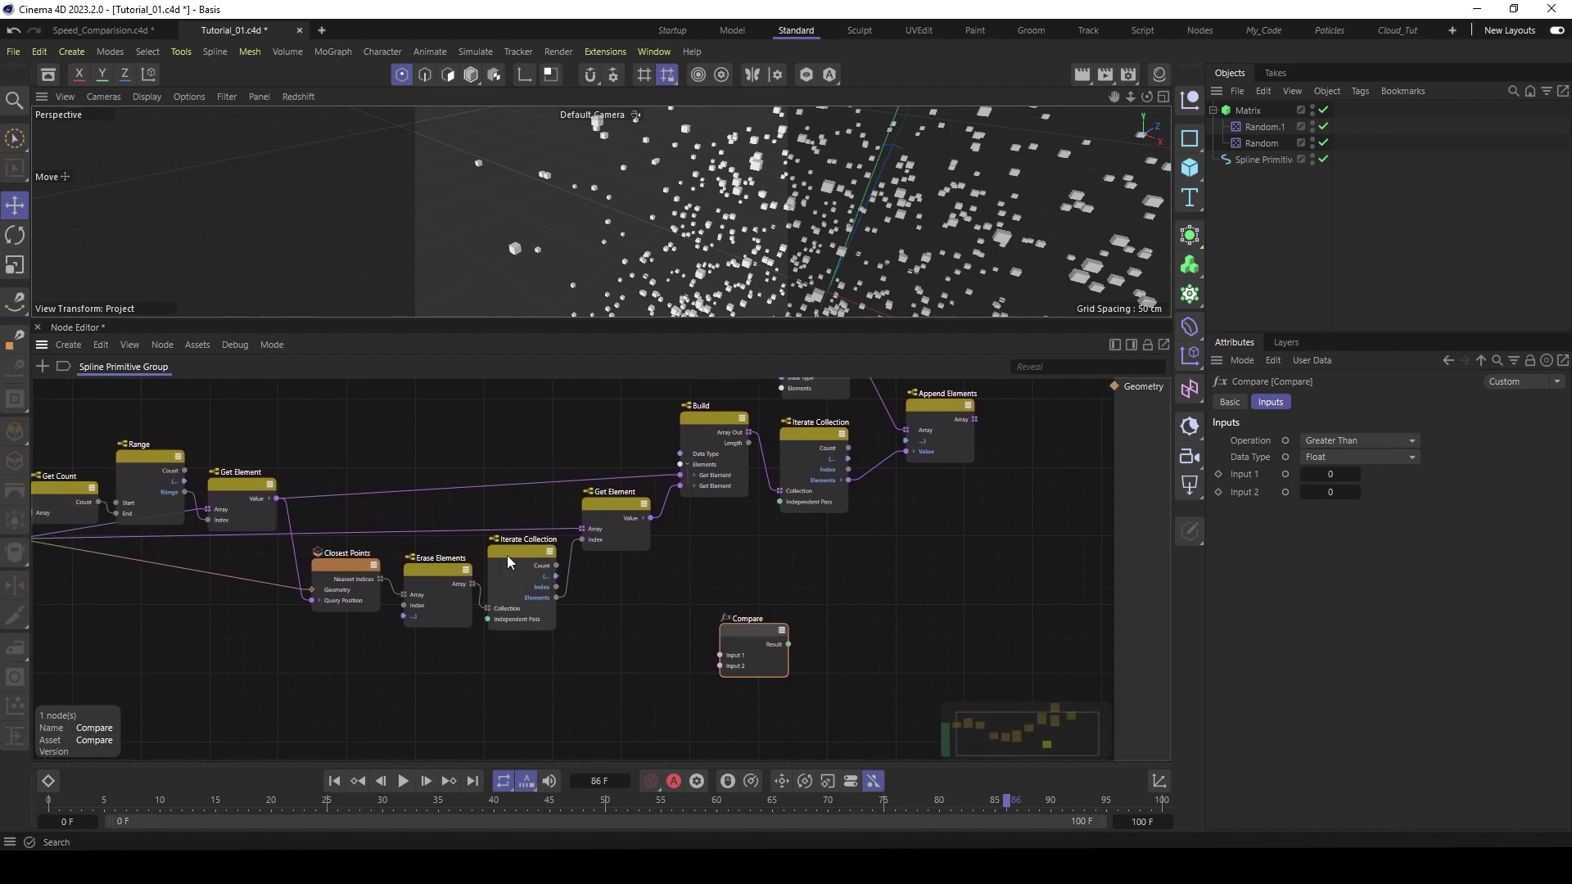
{"action": "middle_click_drag", "start_coordinate": [532, 664], "coordinate": [622, 668]}
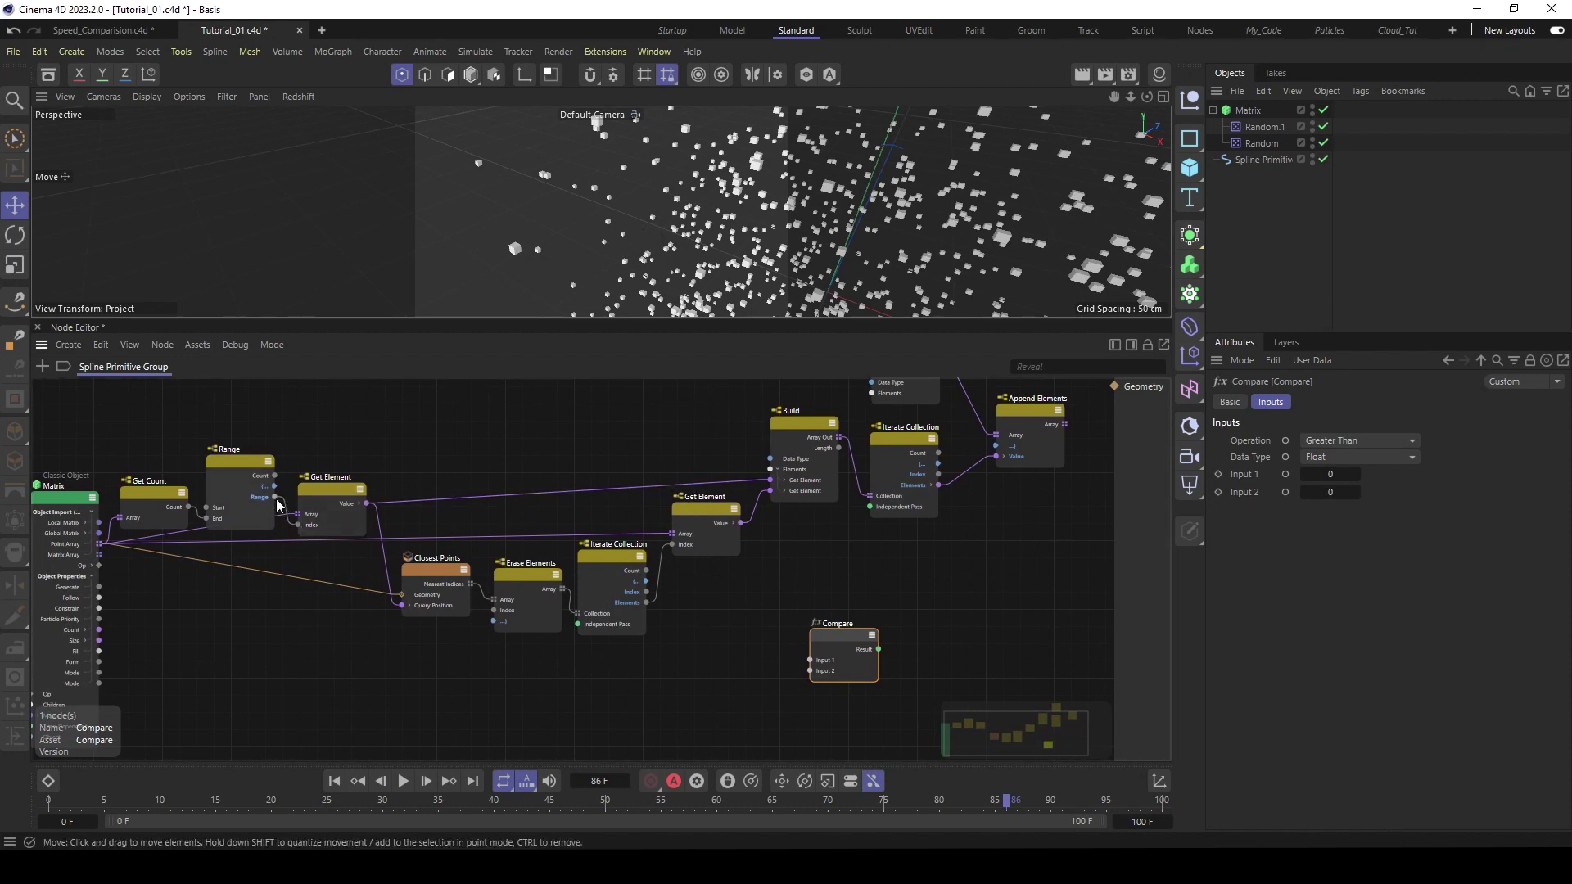
{"action": "left_click_drag", "start_coordinate": [277, 500], "coordinate": [787, 630]}
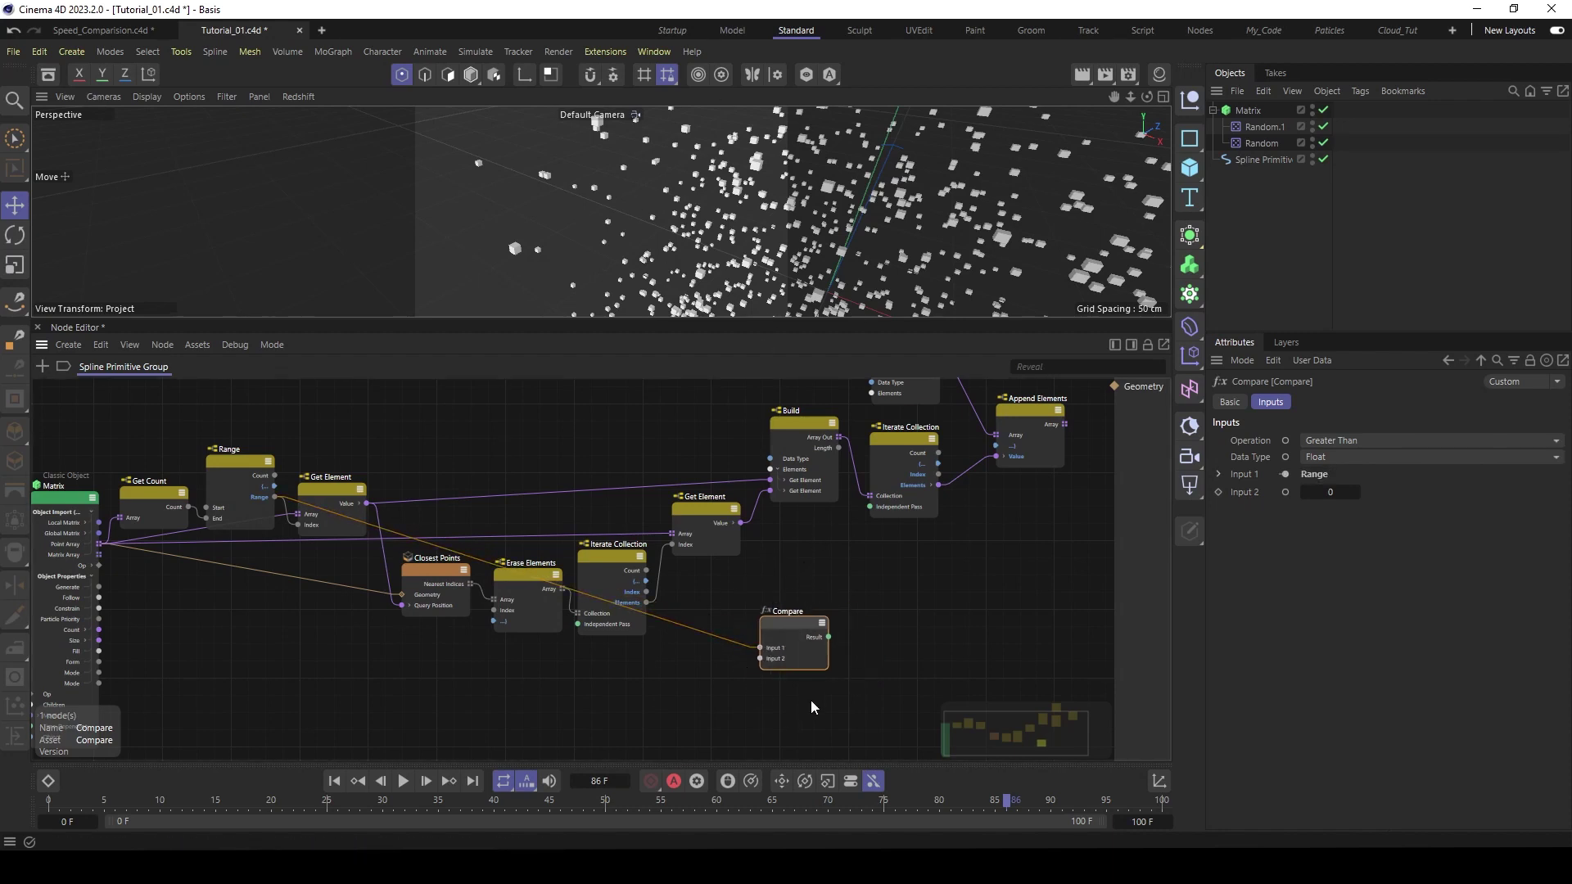
{"action": "left_click", "coordinate": [1373, 440]}
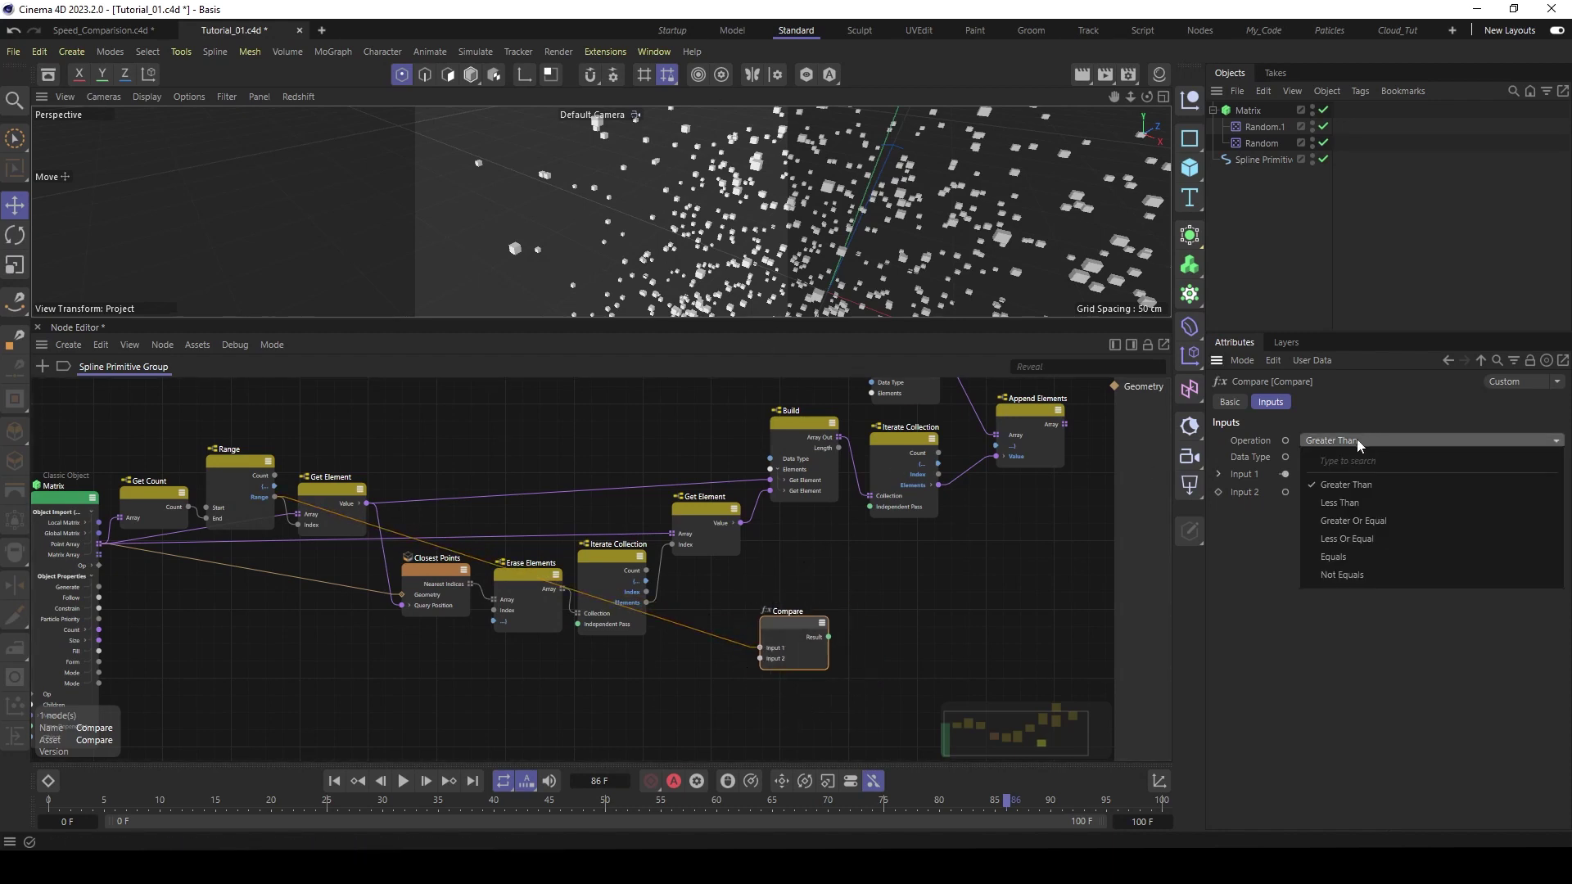
{"action": "left_click", "coordinate": [1352, 504]}
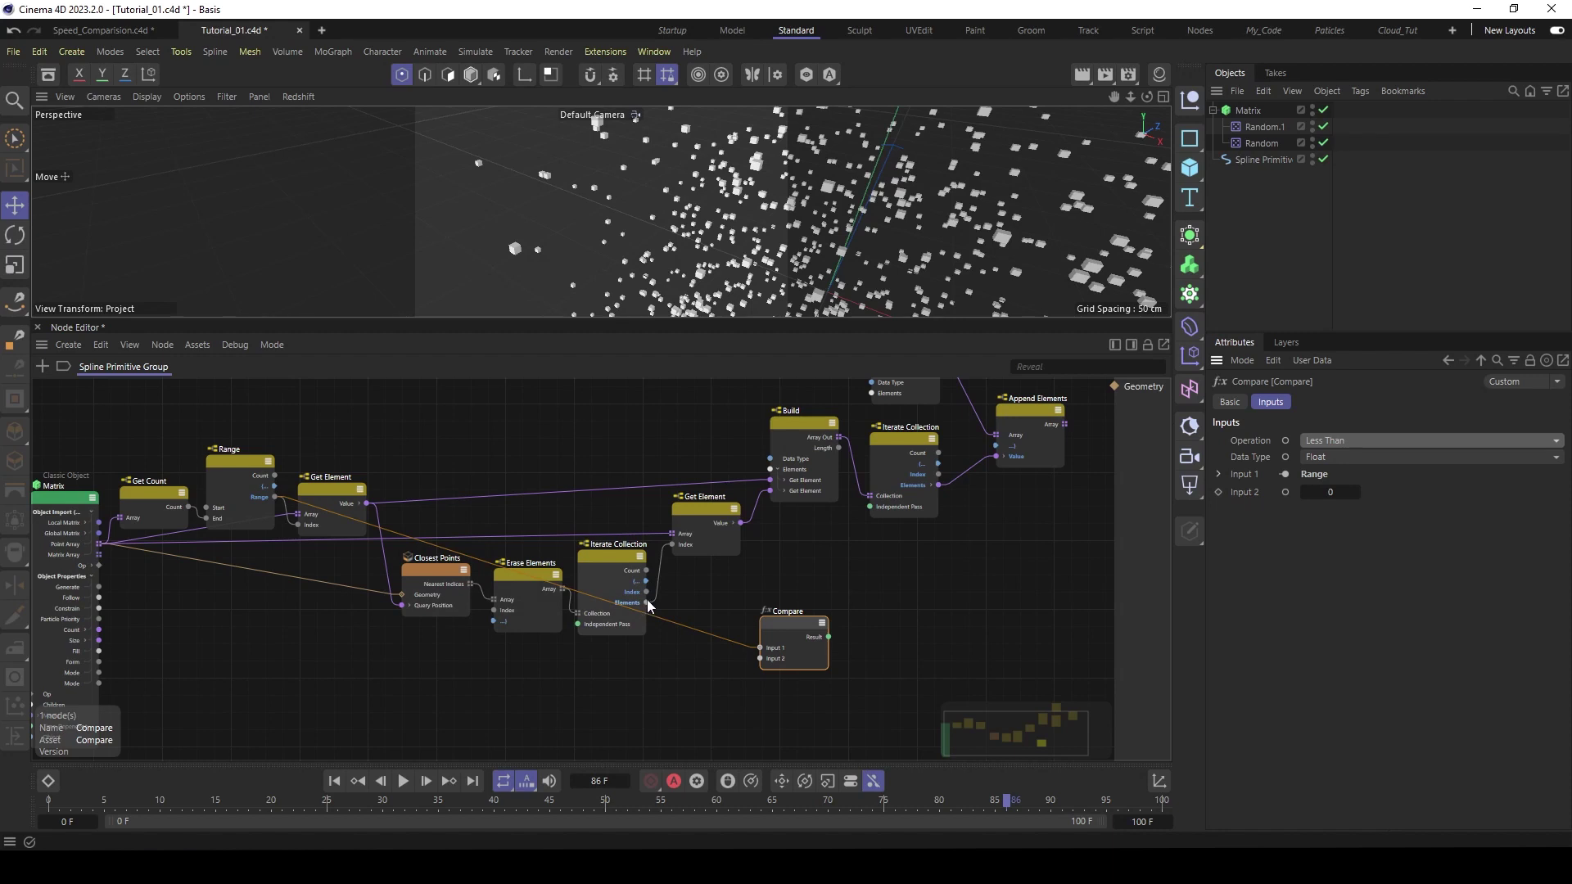
{"action": "left_click_drag", "start_coordinate": [647, 603], "coordinate": [762, 660]}
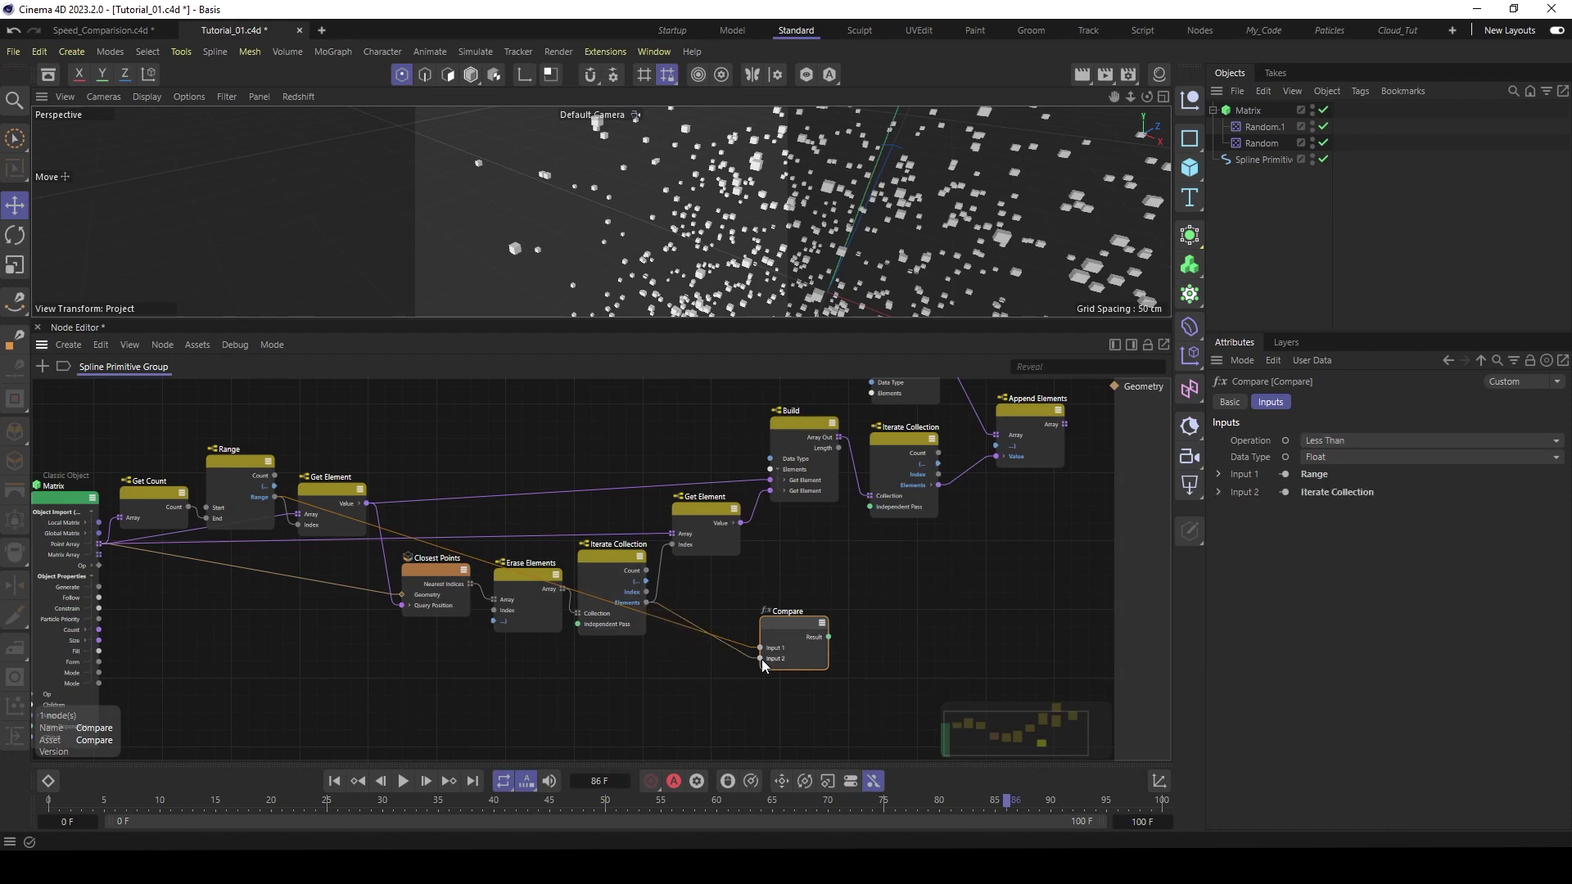
- Drive a new Count input on Append Elements with Compare's Result
{"action": "scroll", "coordinate": [761, 660], "scroll_direction": "up", "scroll_amount": 1}
{"action": "left_click_drag", "start_coordinate": [893, 565], "coordinate": [822, 587]}
{"action": "left_click_drag", "start_coordinate": [612, 637], "coordinate": [572, 620]}
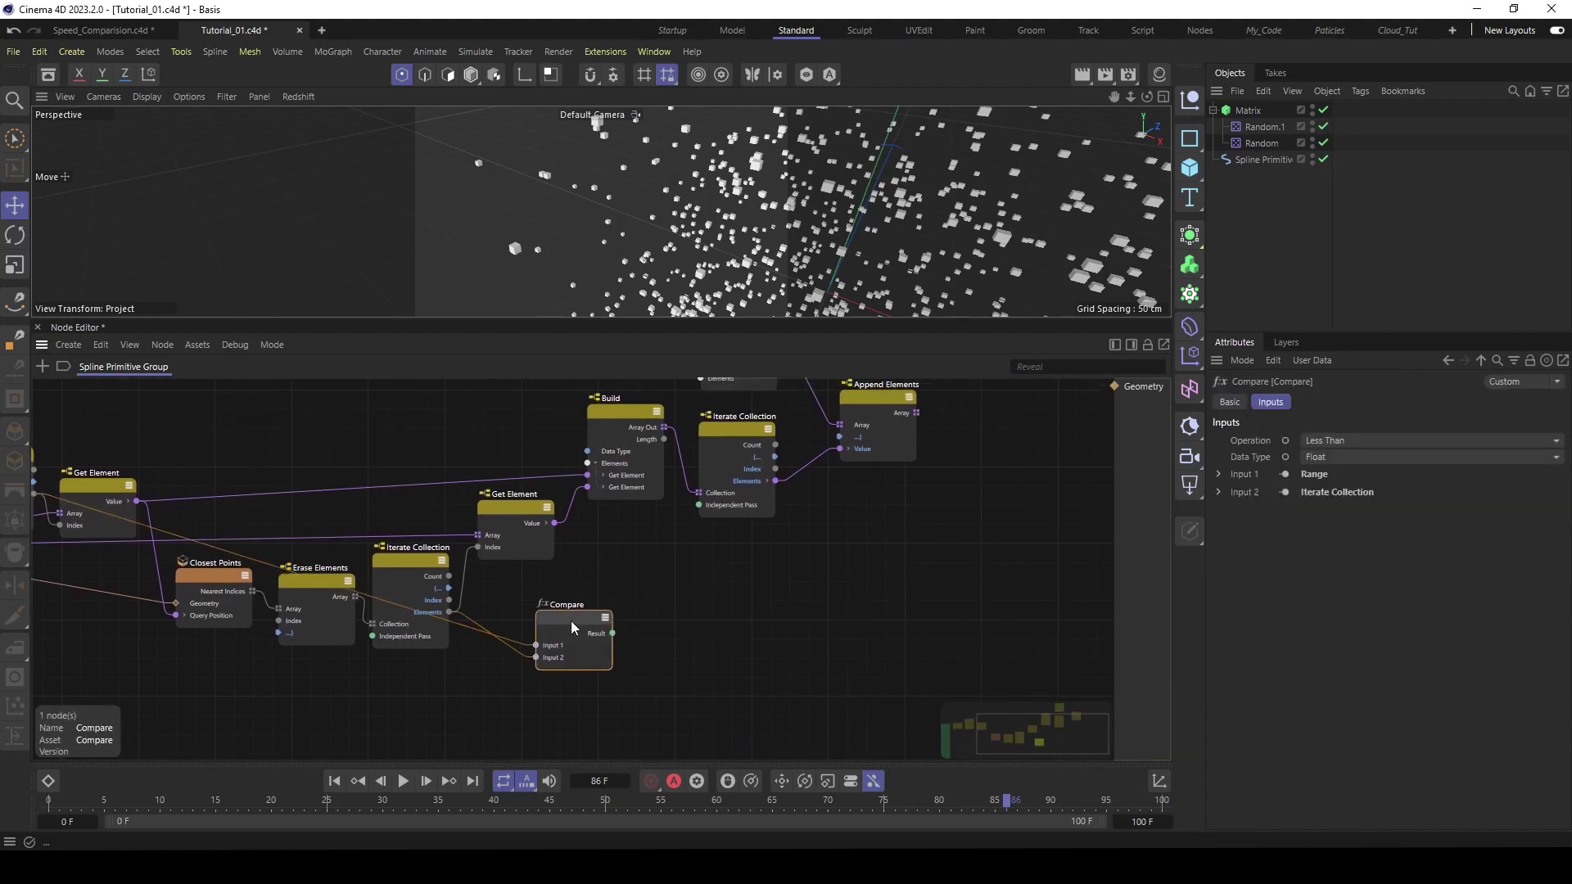
{"action": "middle_click_drag", "start_coordinate": [616, 568], "coordinate": [700, 593]}
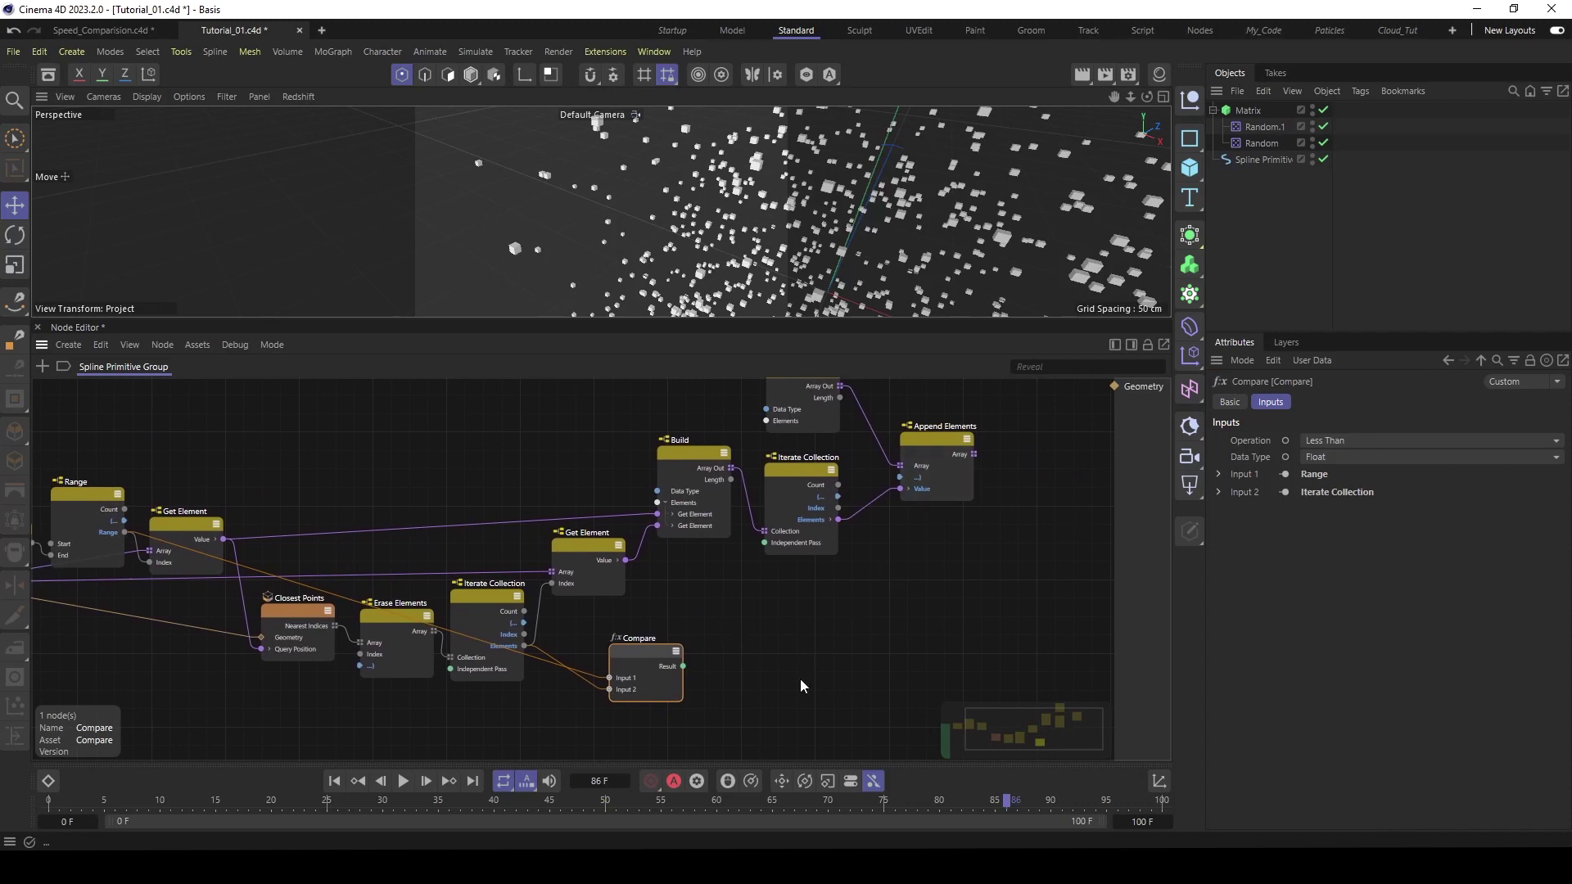
{"action": "left_click", "coordinate": [931, 436]}
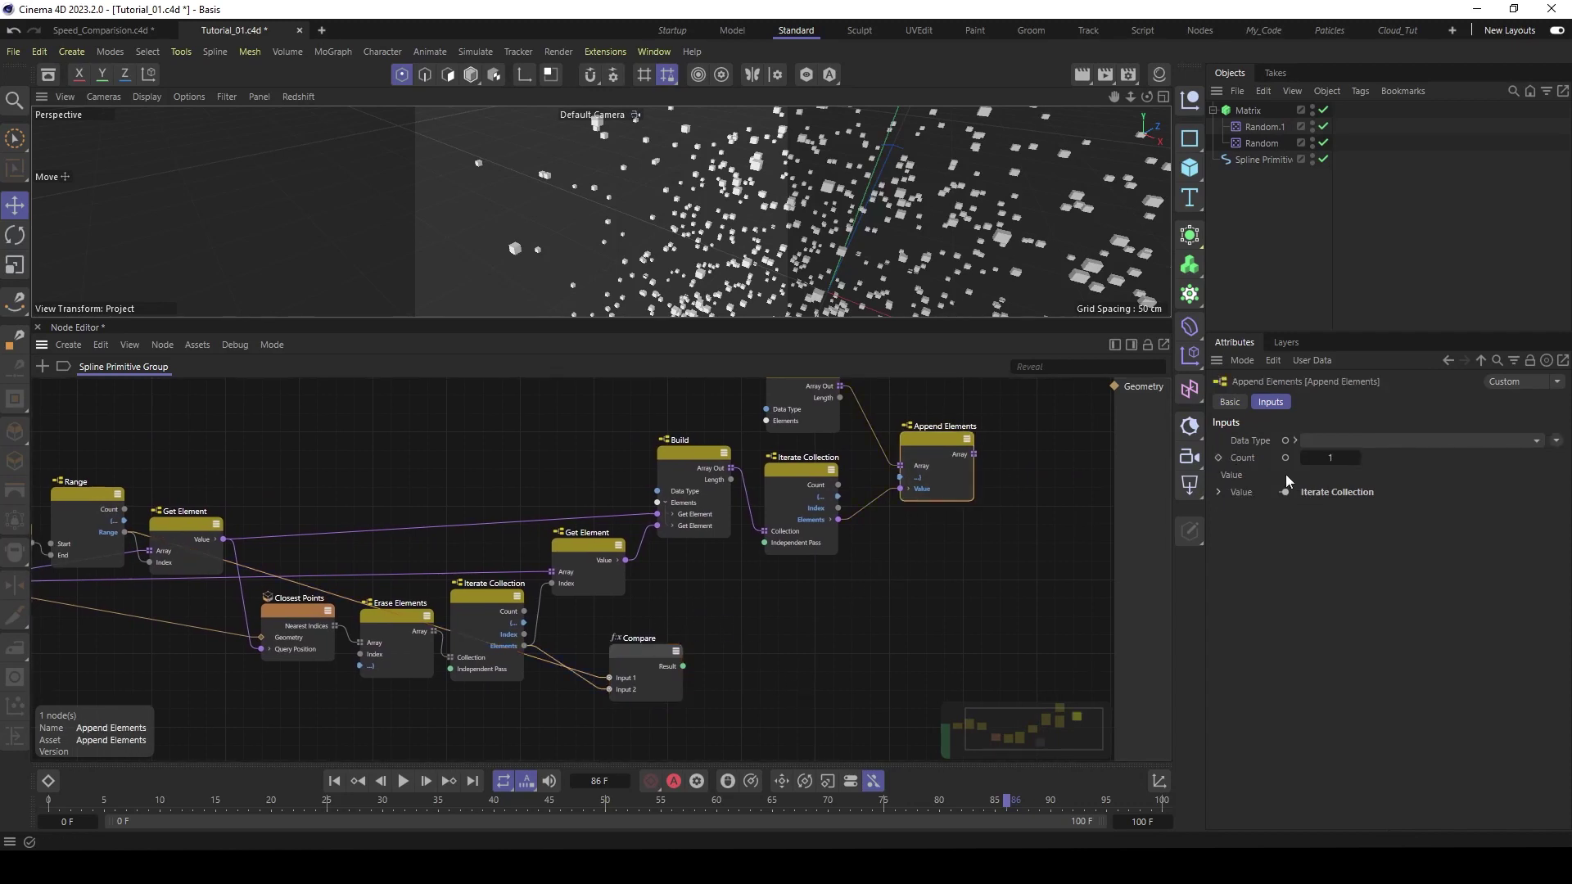
{"action": "left_click_drag", "start_coordinate": [683, 666], "coordinate": [910, 497]}
{"action": "mouse_move", "coordinate": [962, 537]}
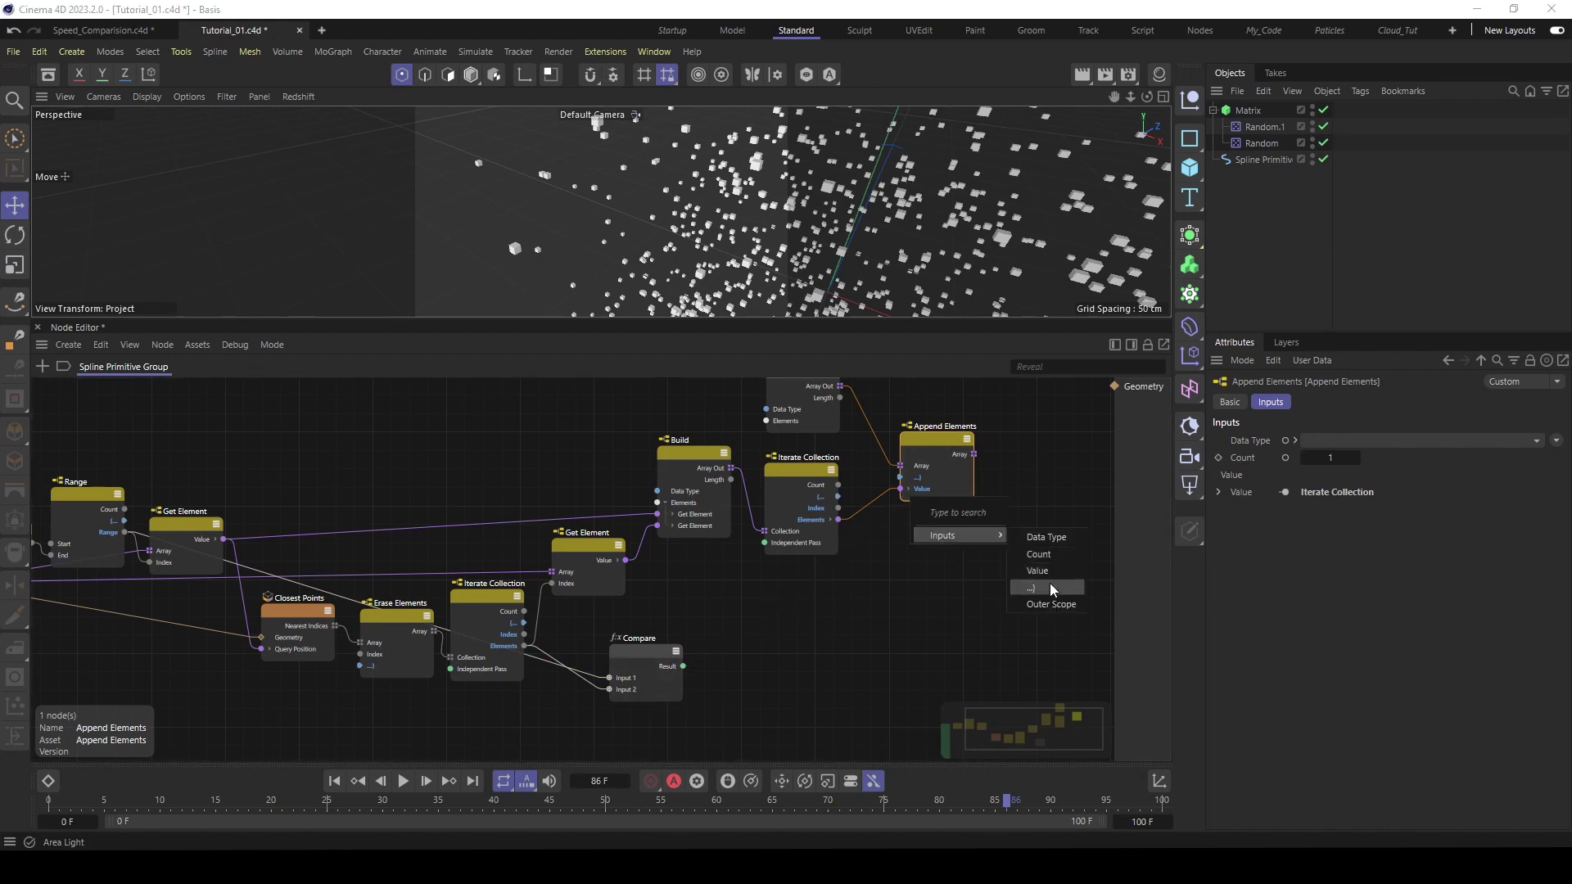
{"action": "left_click", "coordinate": [1054, 557]}
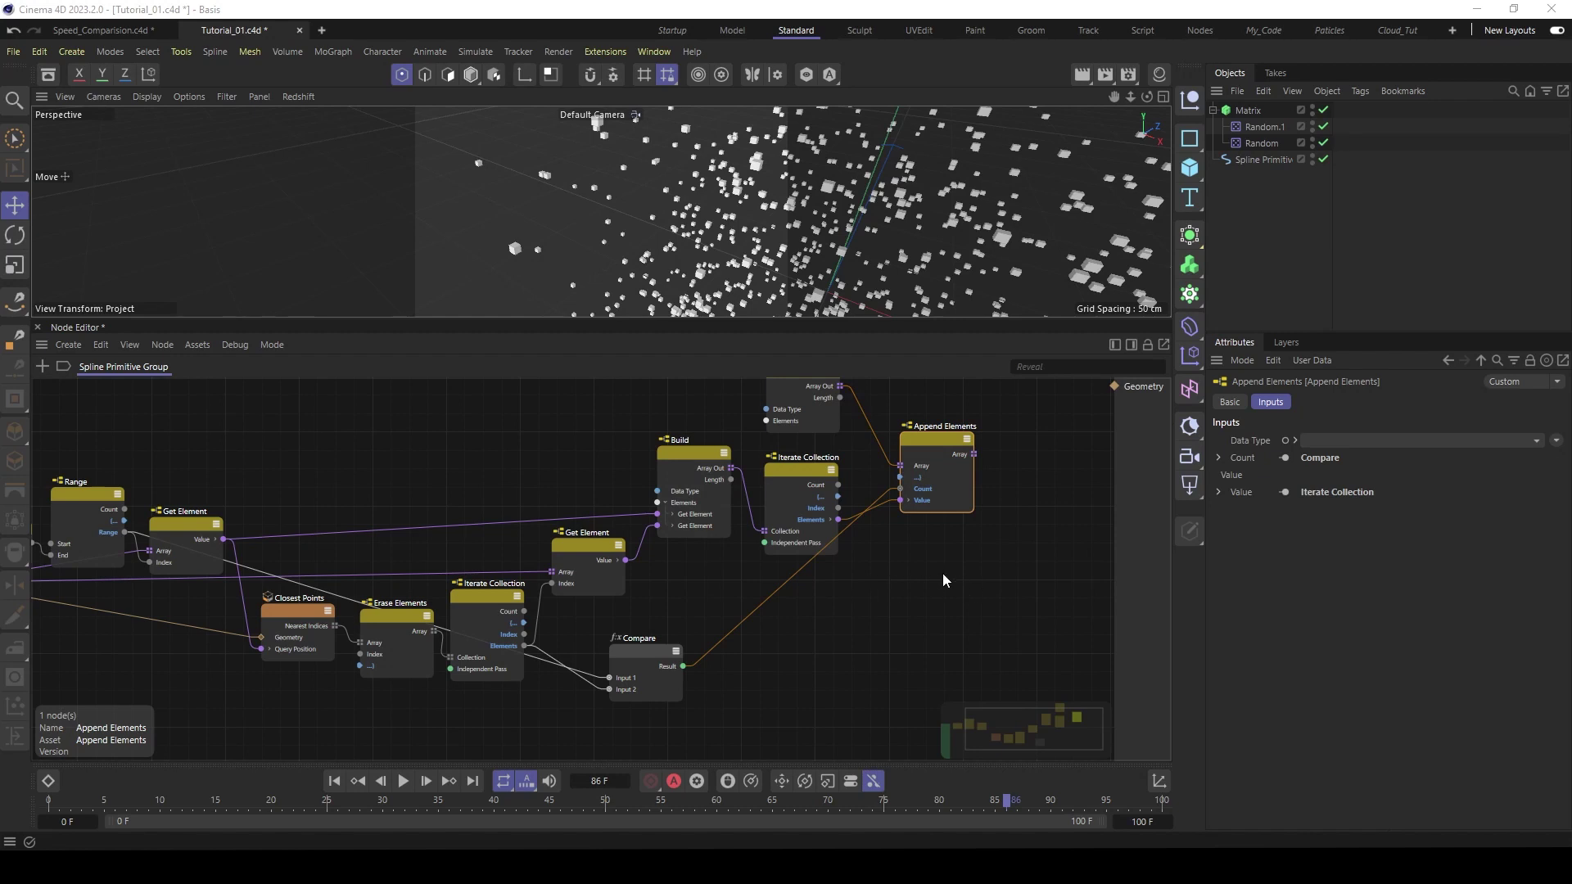
- Add an Assemble Spline node taking Append Elements' array as Points
{"action": "left_click", "coordinate": [960, 552]}
{"action": "middle_click_drag", "start_coordinate": [960, 552], "coordinate": [775, 582]}
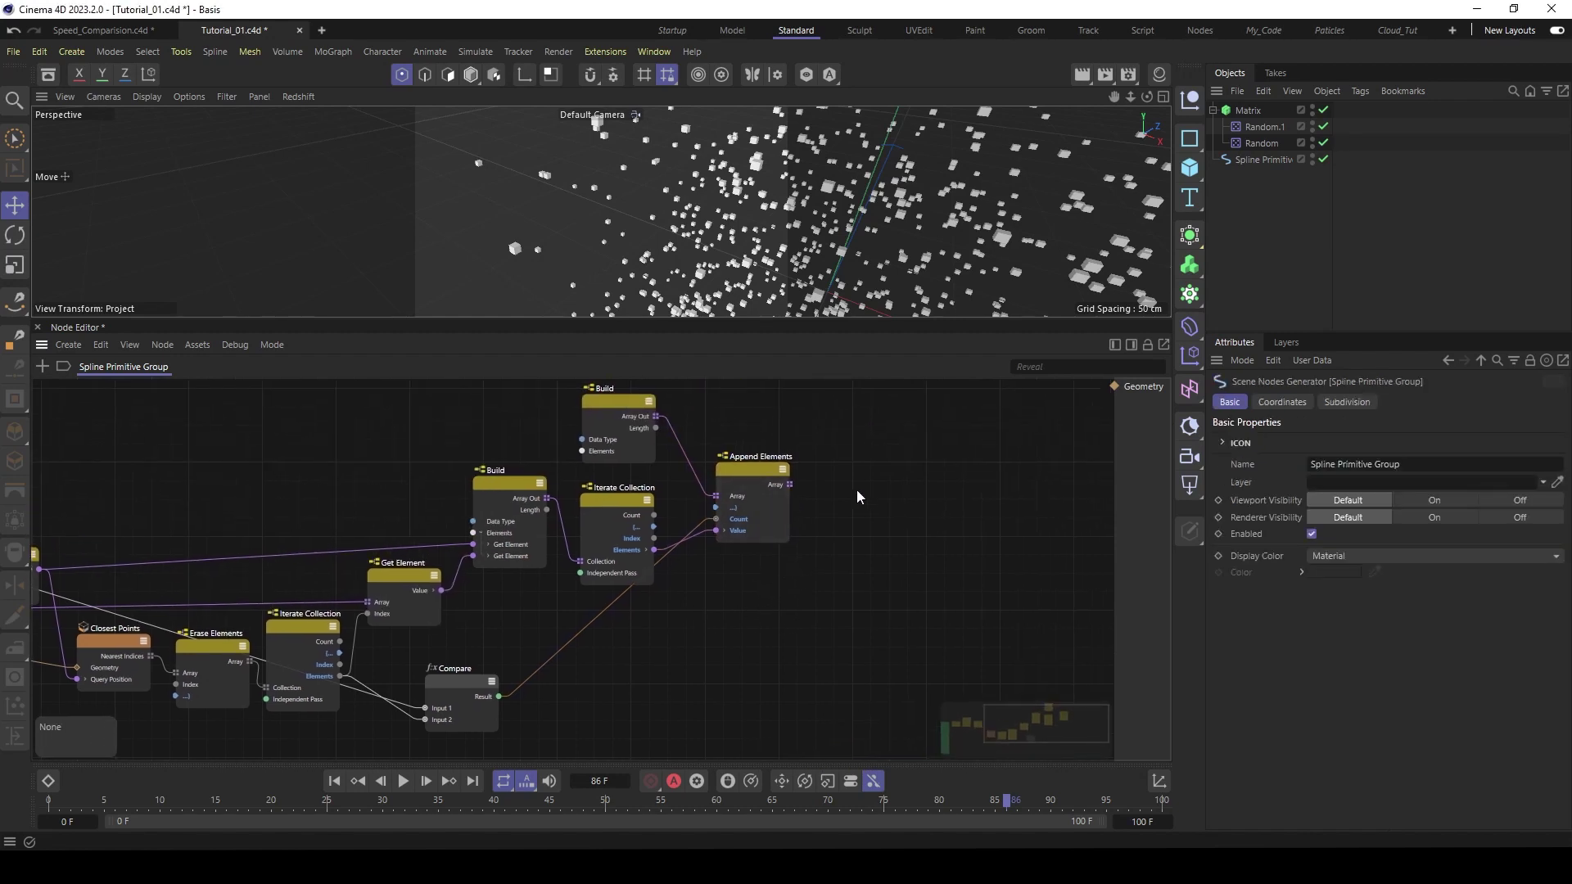
{"action": "middle_click_drag", "start_coordinate": [917, 459], "coordinate": [750, 474]}
{"action": "double_click", "coordinate": [856, 468]}
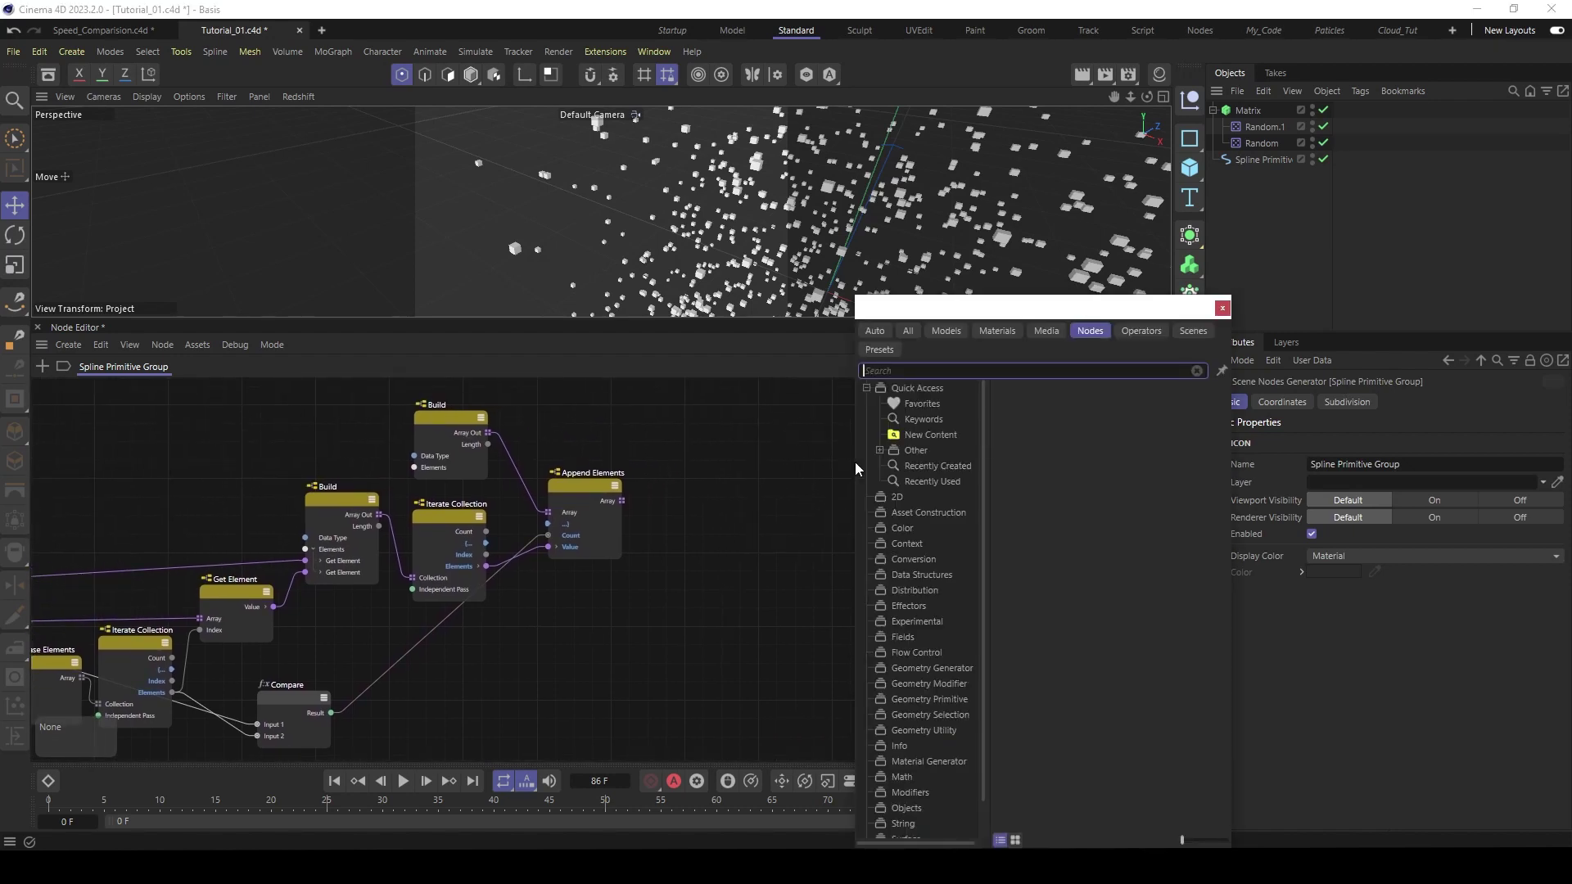
{"action": "type", "text": "ass"}
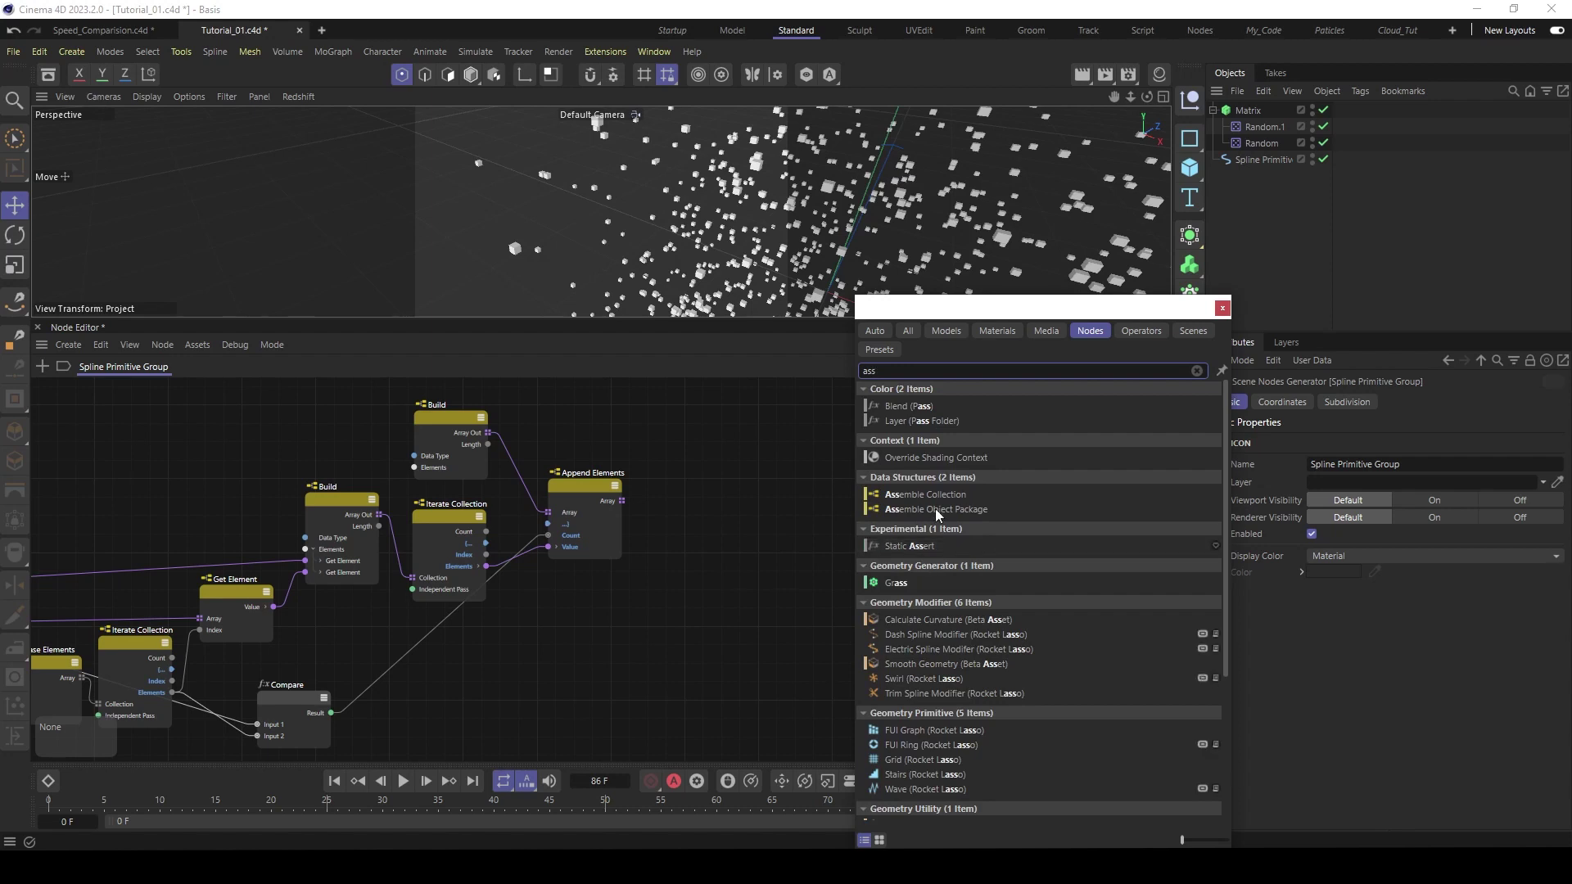
{"action": "scroll", "coordinate": [1030, 598], "scroll_direction": "down", "scroll_amount": 3}
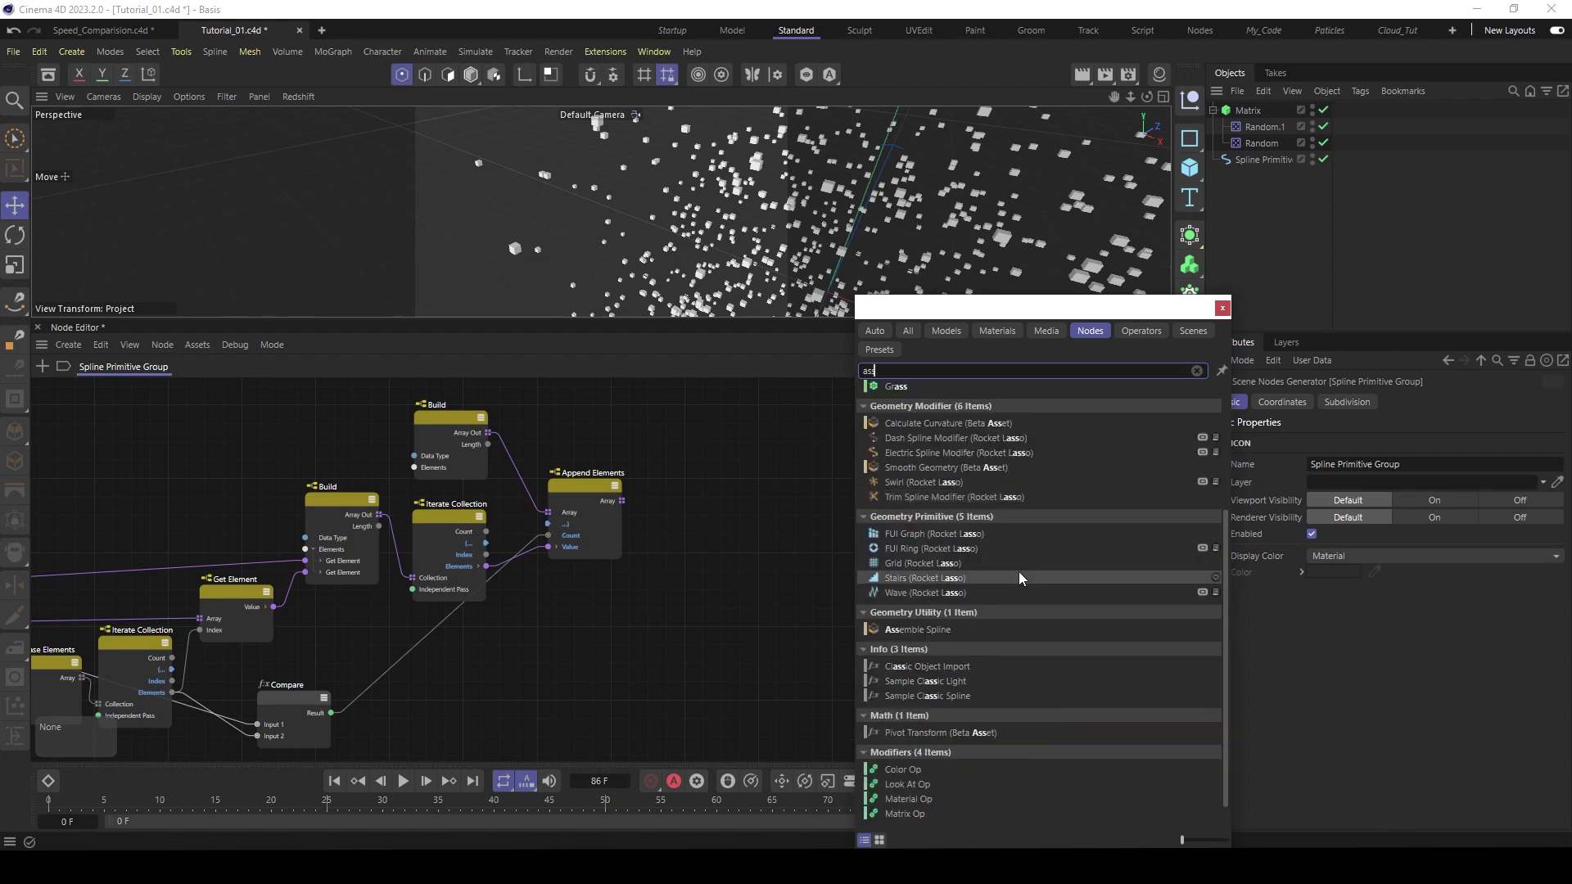
{"action": "left_click", "coordinate": [921, 630]}
{"action": "left_click_drag", "start_coordinate": [820, 464], "coordinate": [788, 496]}
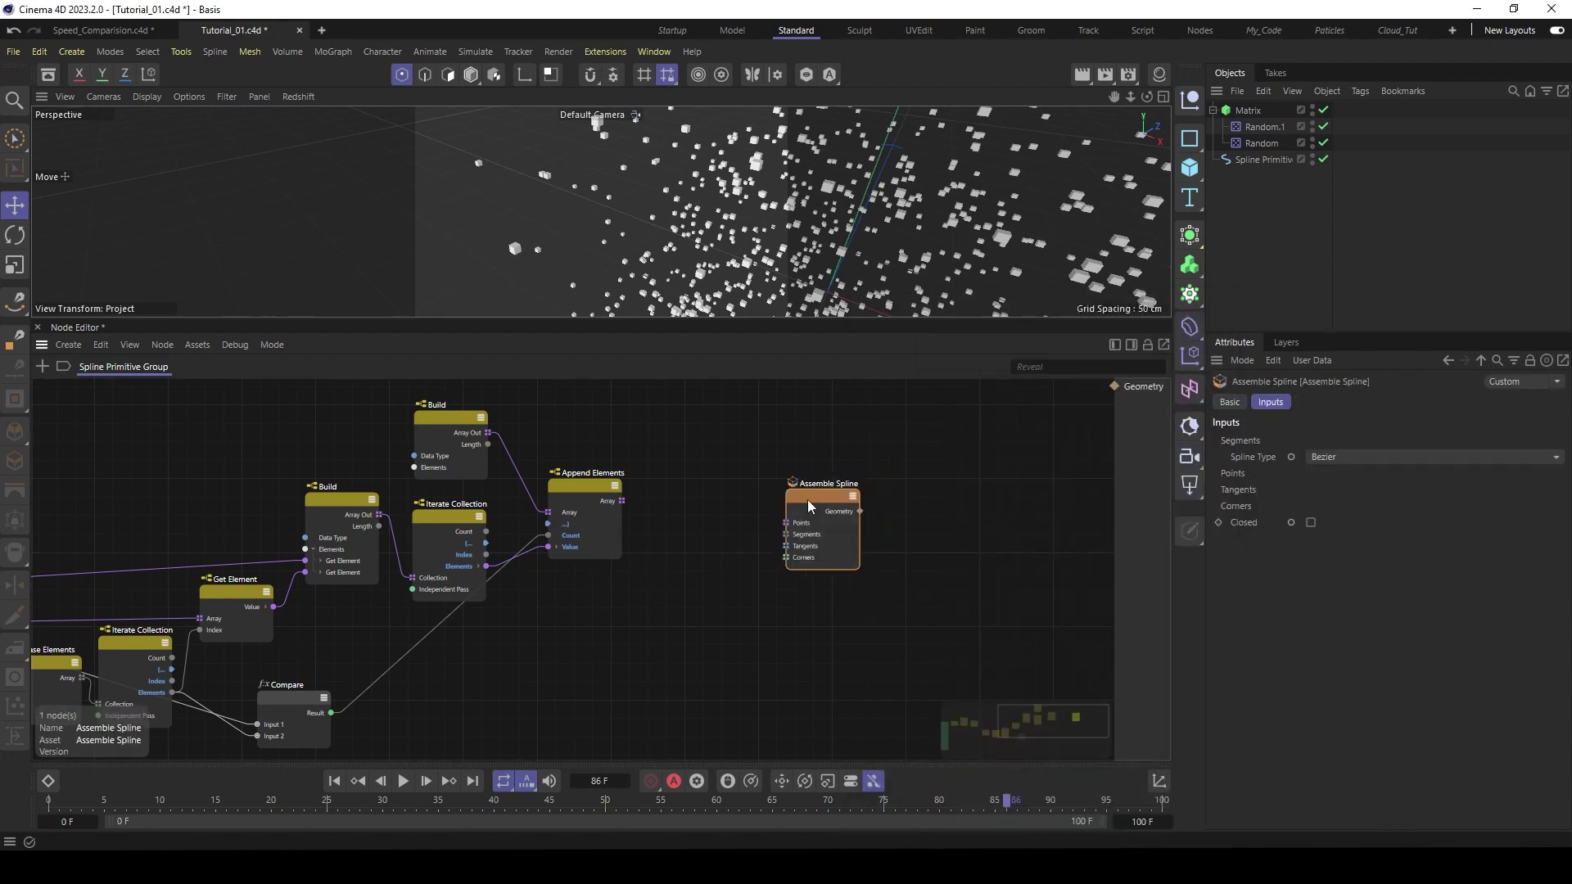
{"action": "left_click_drag", "start_coordinate": [622, 501], "coordinate": [1119, 389]}
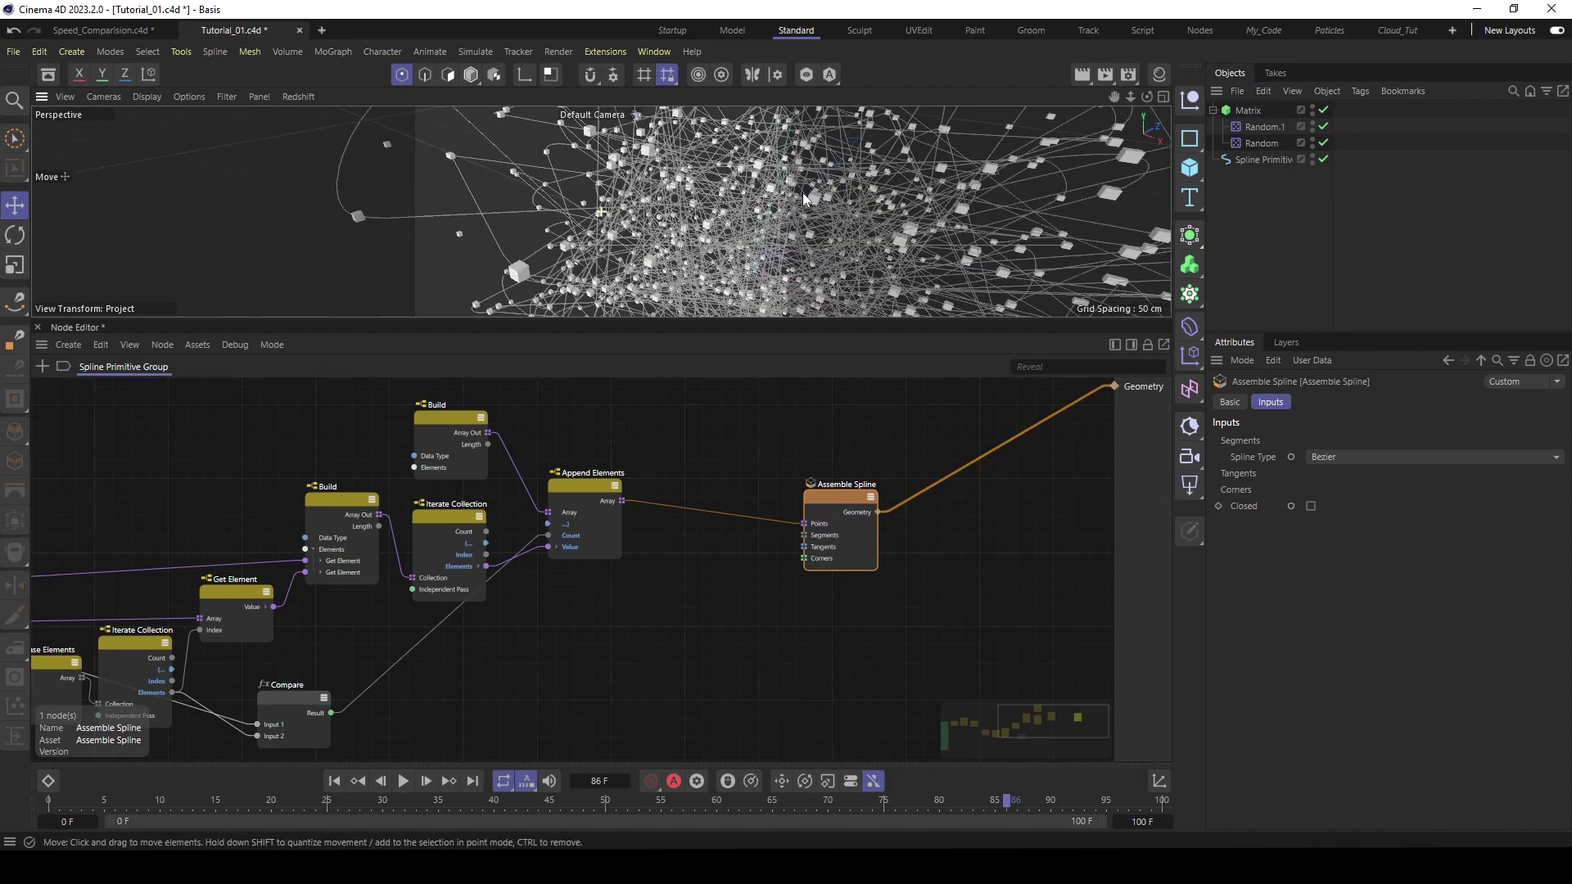
- Set the Assemble Spline's Spline Type to Linear
{"action": "left_click_drag", "start_coordinate": [632, 325], "coordinate": [629, 483]}
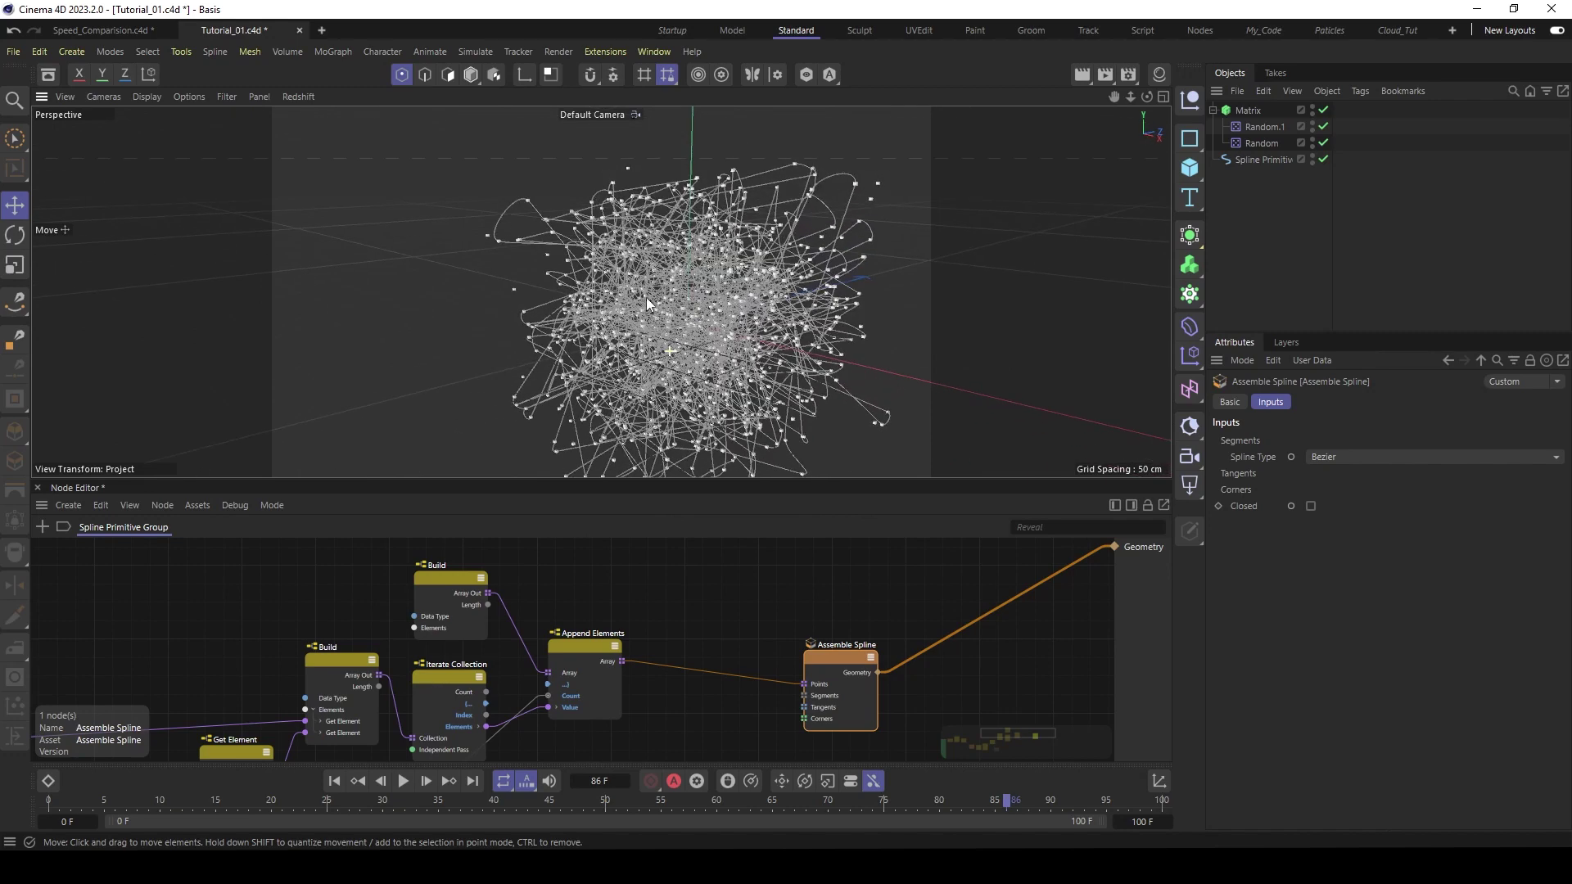
{"action": "left_click_drag", "start_coordinate": [647, 300], "coordinate": [657, 322], "text": "alt"}
{"action": "left_click_drag", "start_coordinate": [829, 659], "coordinate": [825, 632]}
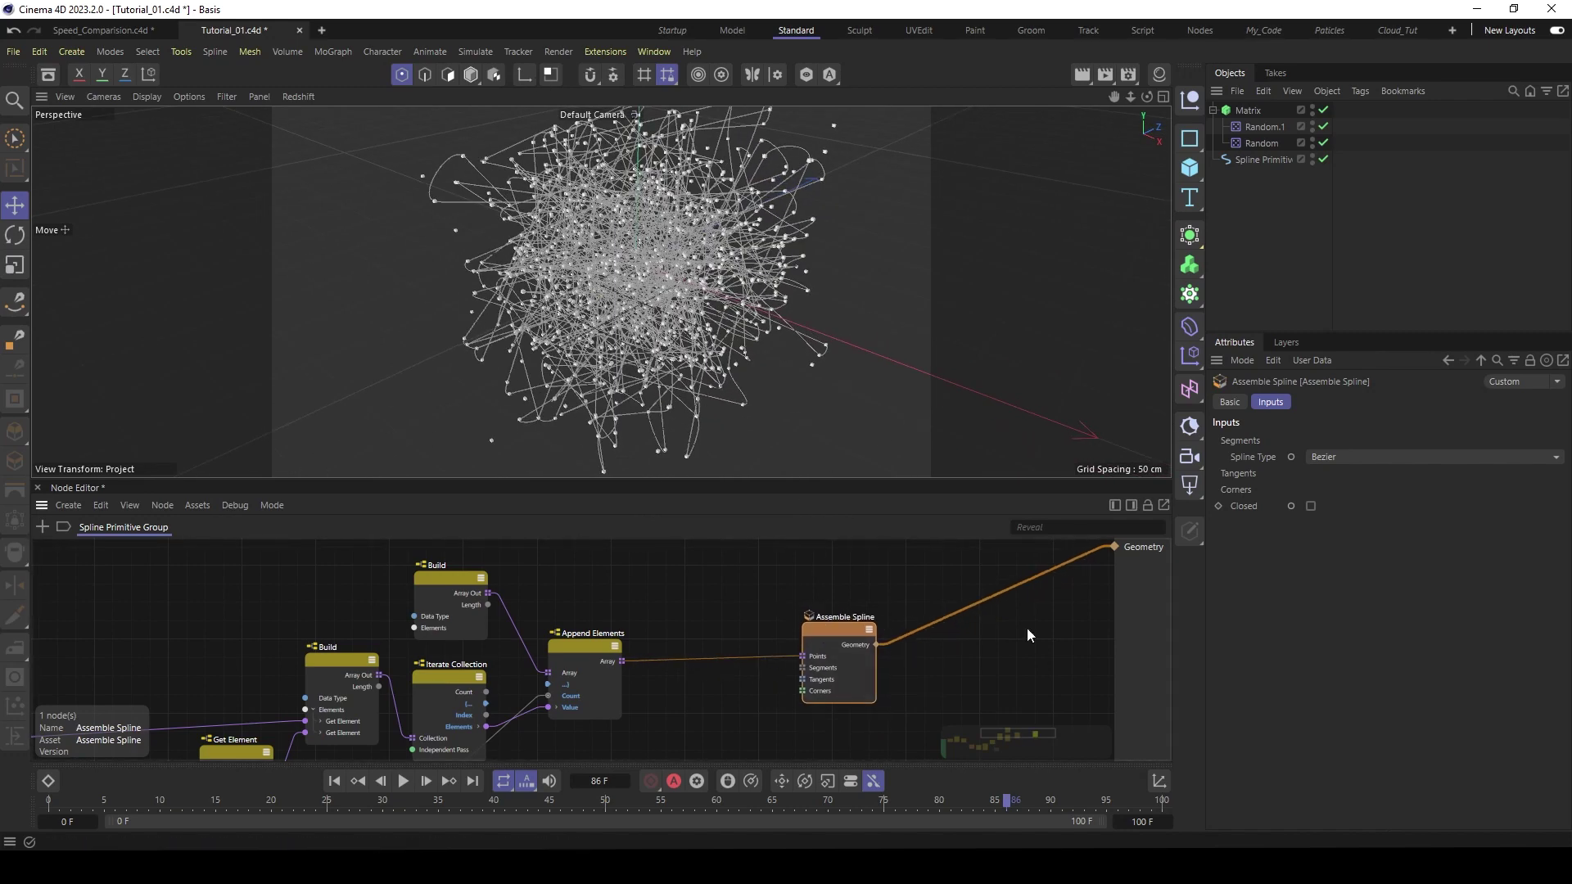
{"action": "left_click", "coordinate": [1373, 455]}
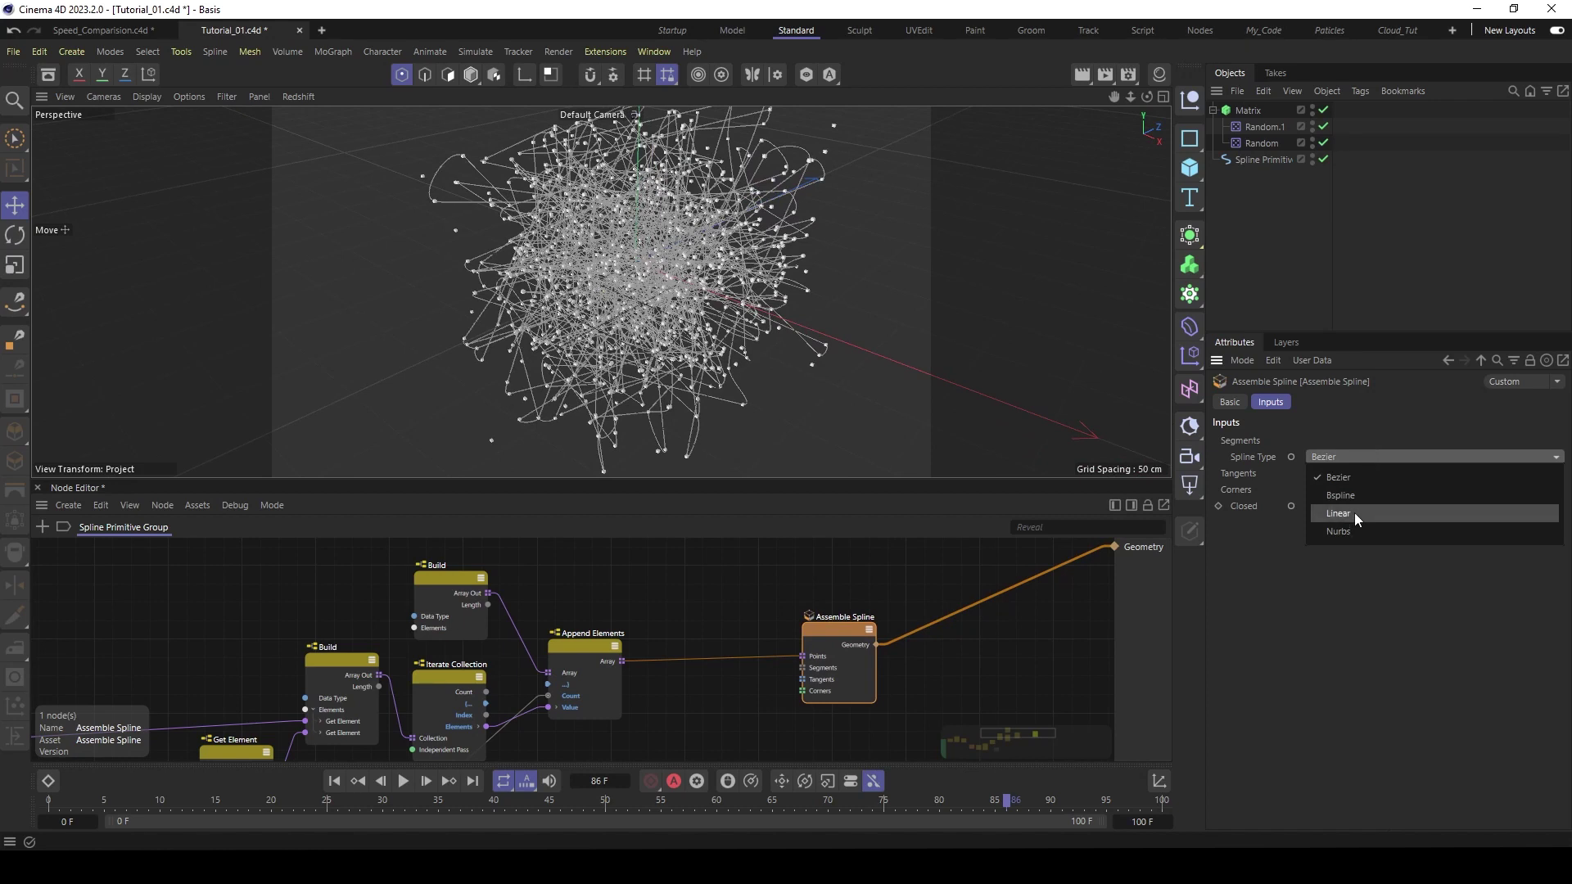
{"action": "left_click", "coordinate": [1355, 513]}
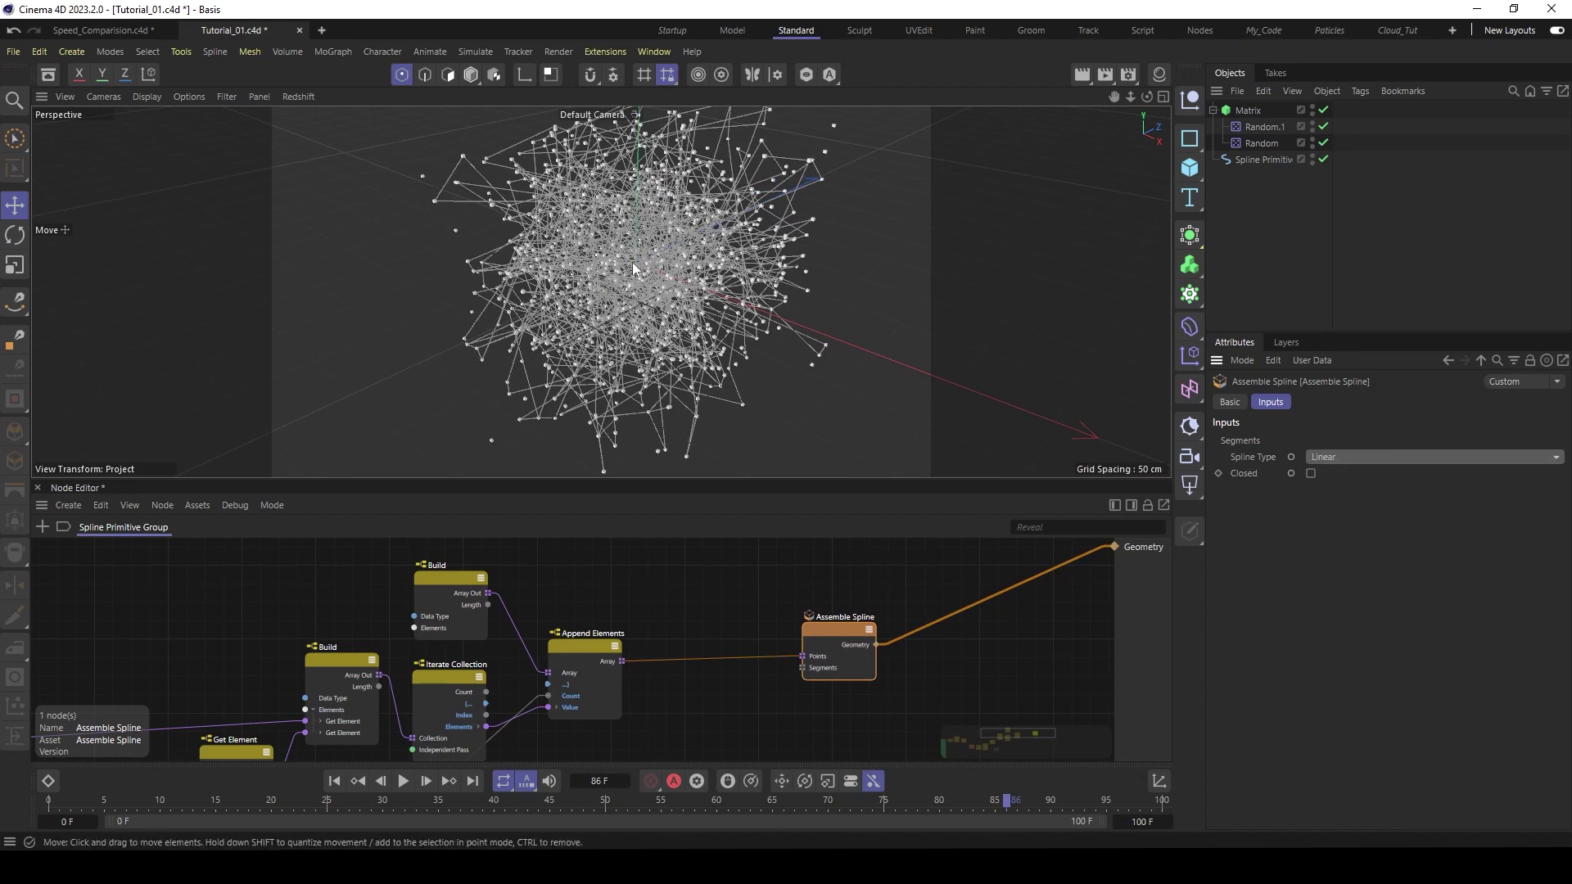
- Add a Get Count node reading Append Elements' array
{"action": "left_click_drag", "start_coordinate": [833, 635], "coordinate": [845, 643]}
{"action": "scroll", "coordinate": [607, 616], "scroll_direction": "down", "scroll_amount": 2}
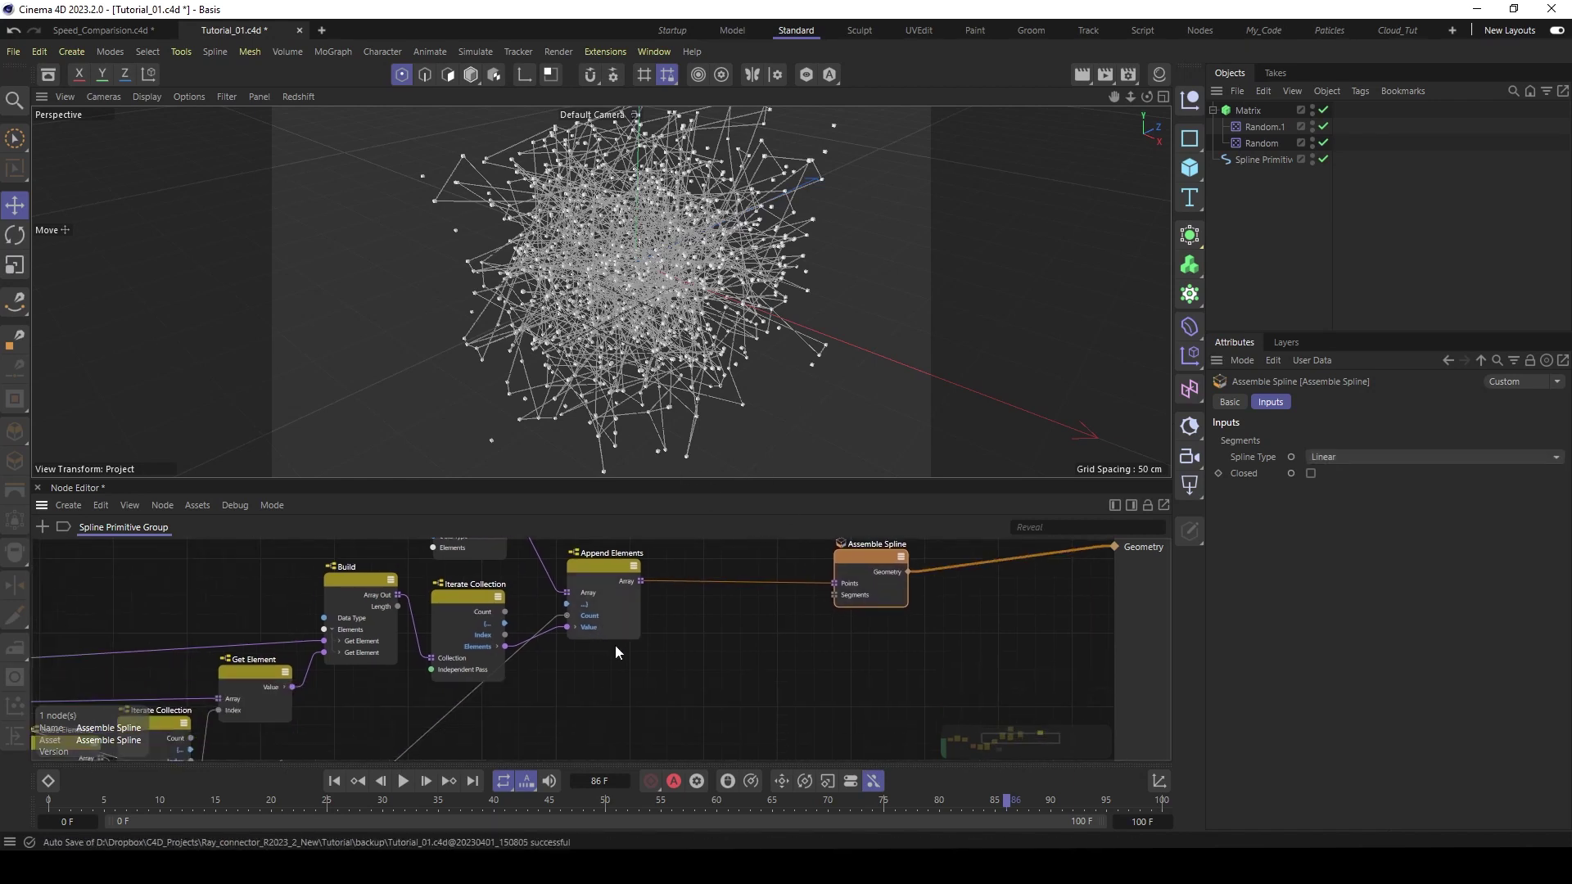
{"action": "left_click", "coordinate": [614, 573]}
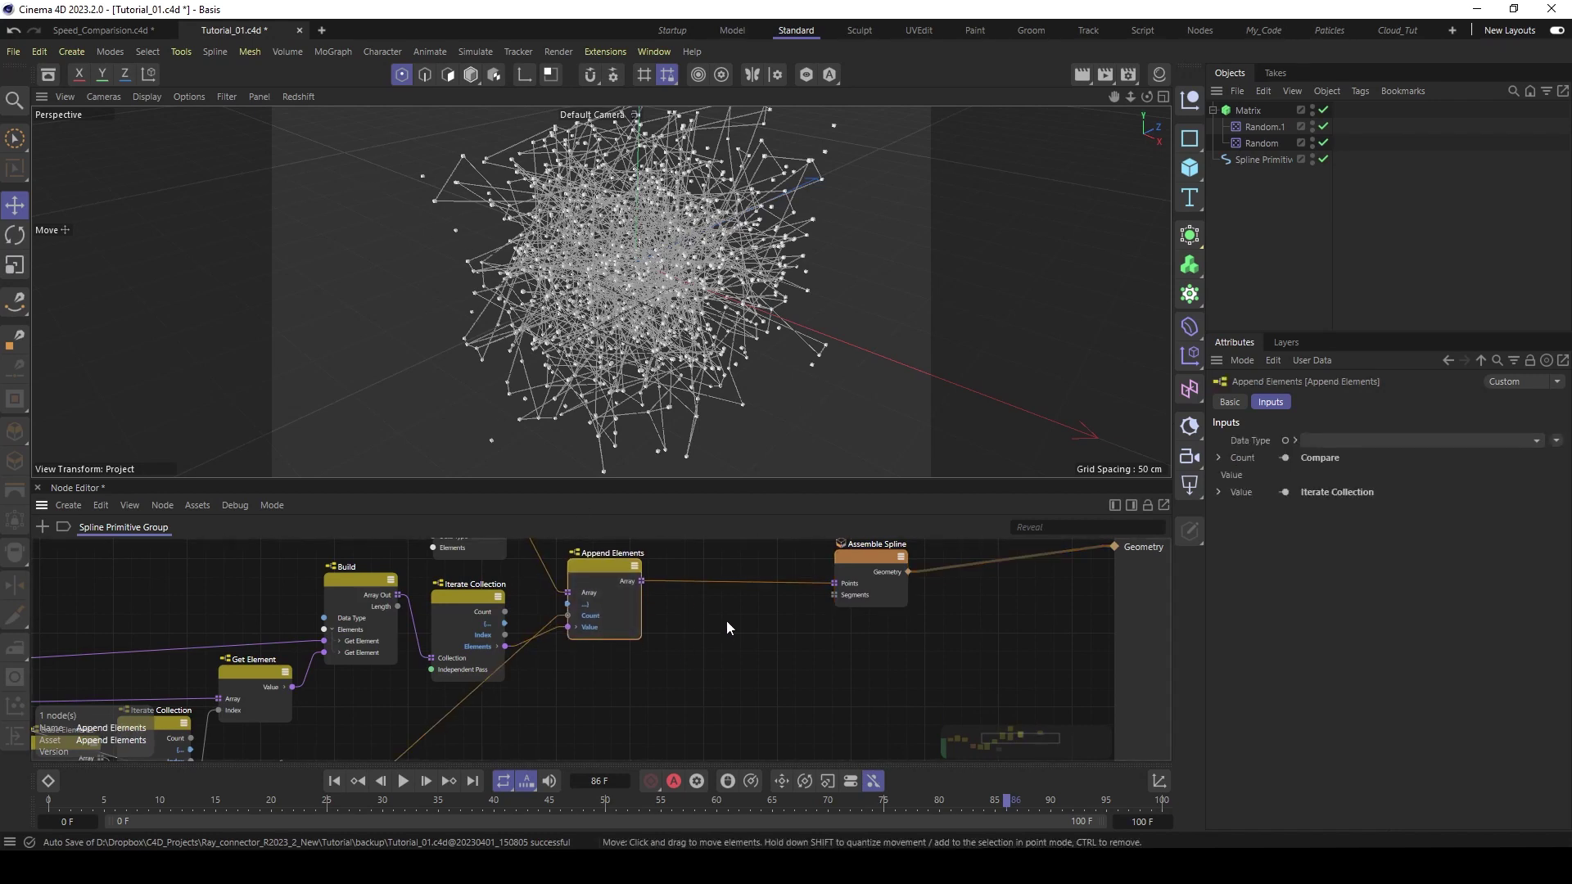
{"action": "left_click_drag", "start_coordinate": [868, 558], "coordinate": [865, 570]}
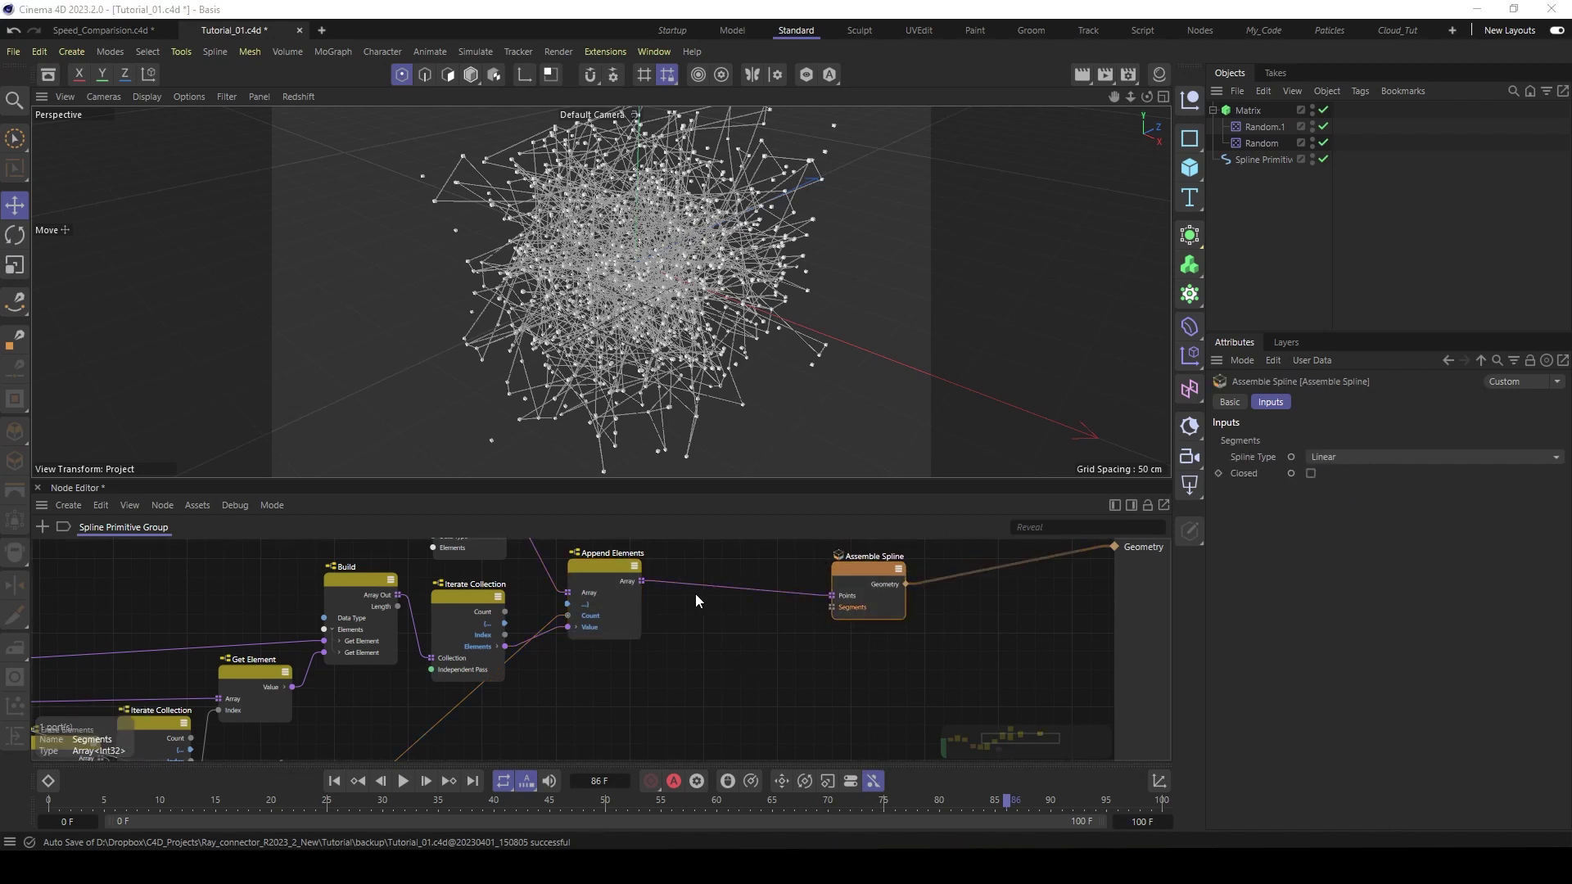
{"action": "double_click", "coordinate": [852, 615]}
{"action": "type", "text": "get"}
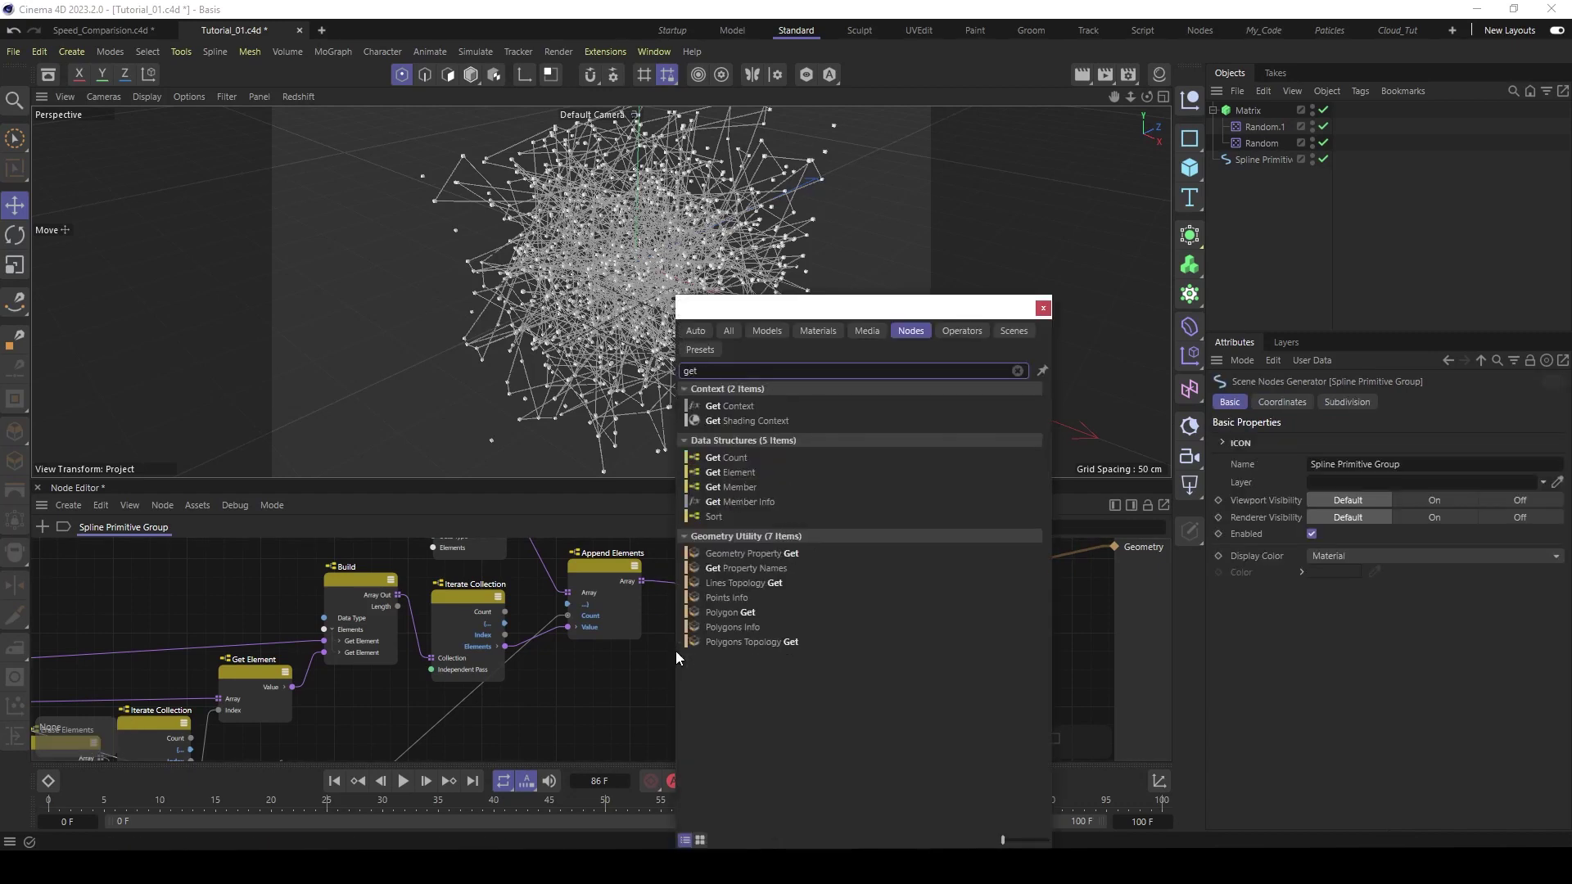
{"action": "left_click", "coordinate": [741, 459]}
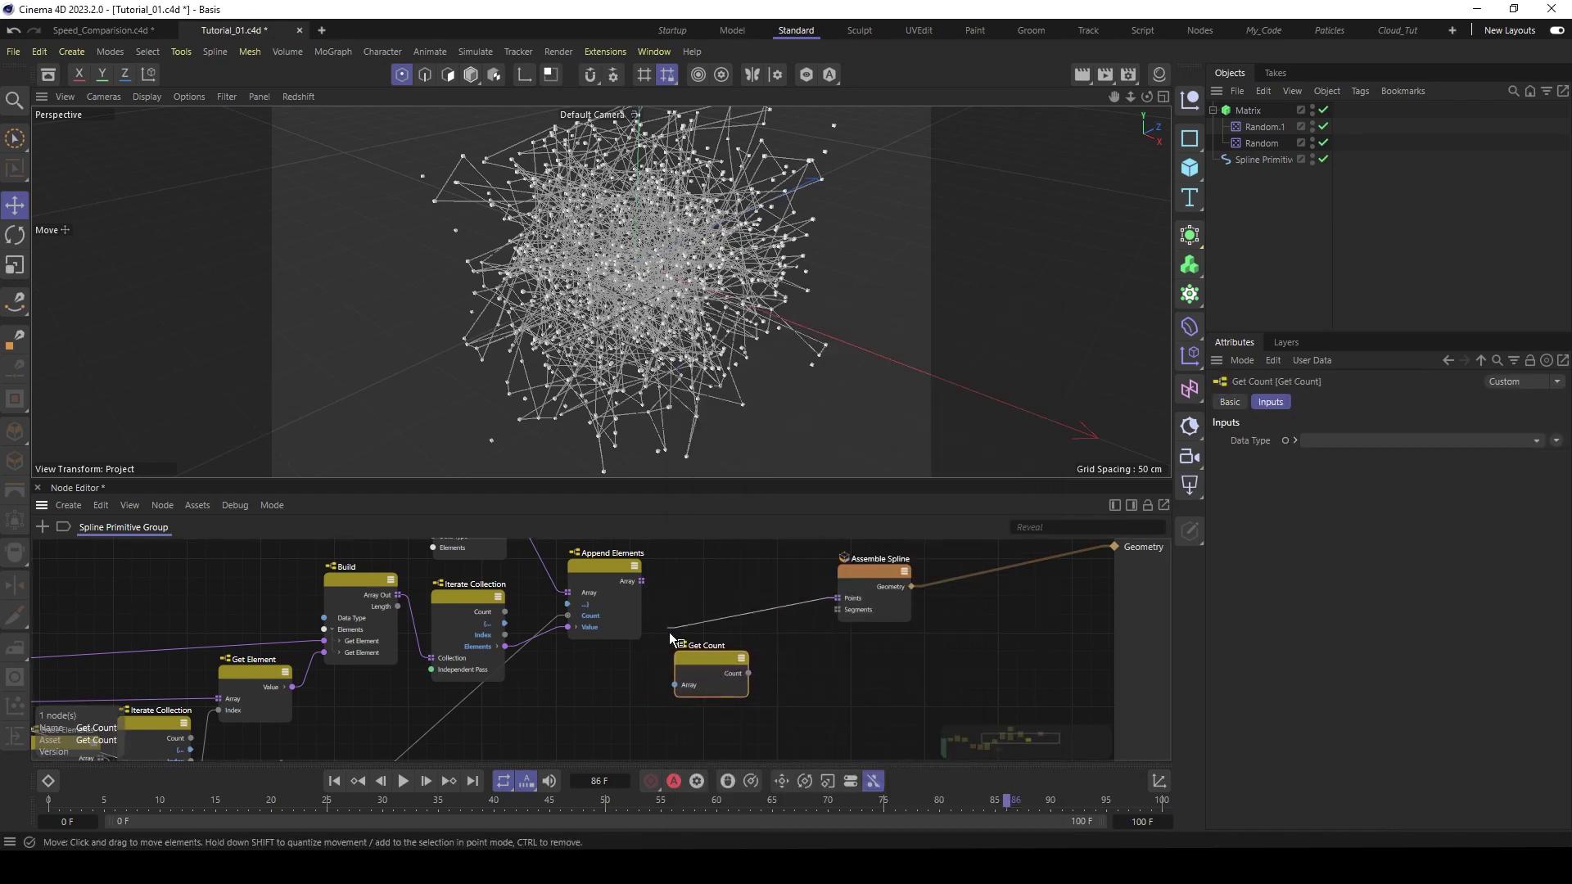
{"action": "left_click_drag", "start_coordinate": [641, 583], "coordinate": [688, 664]}
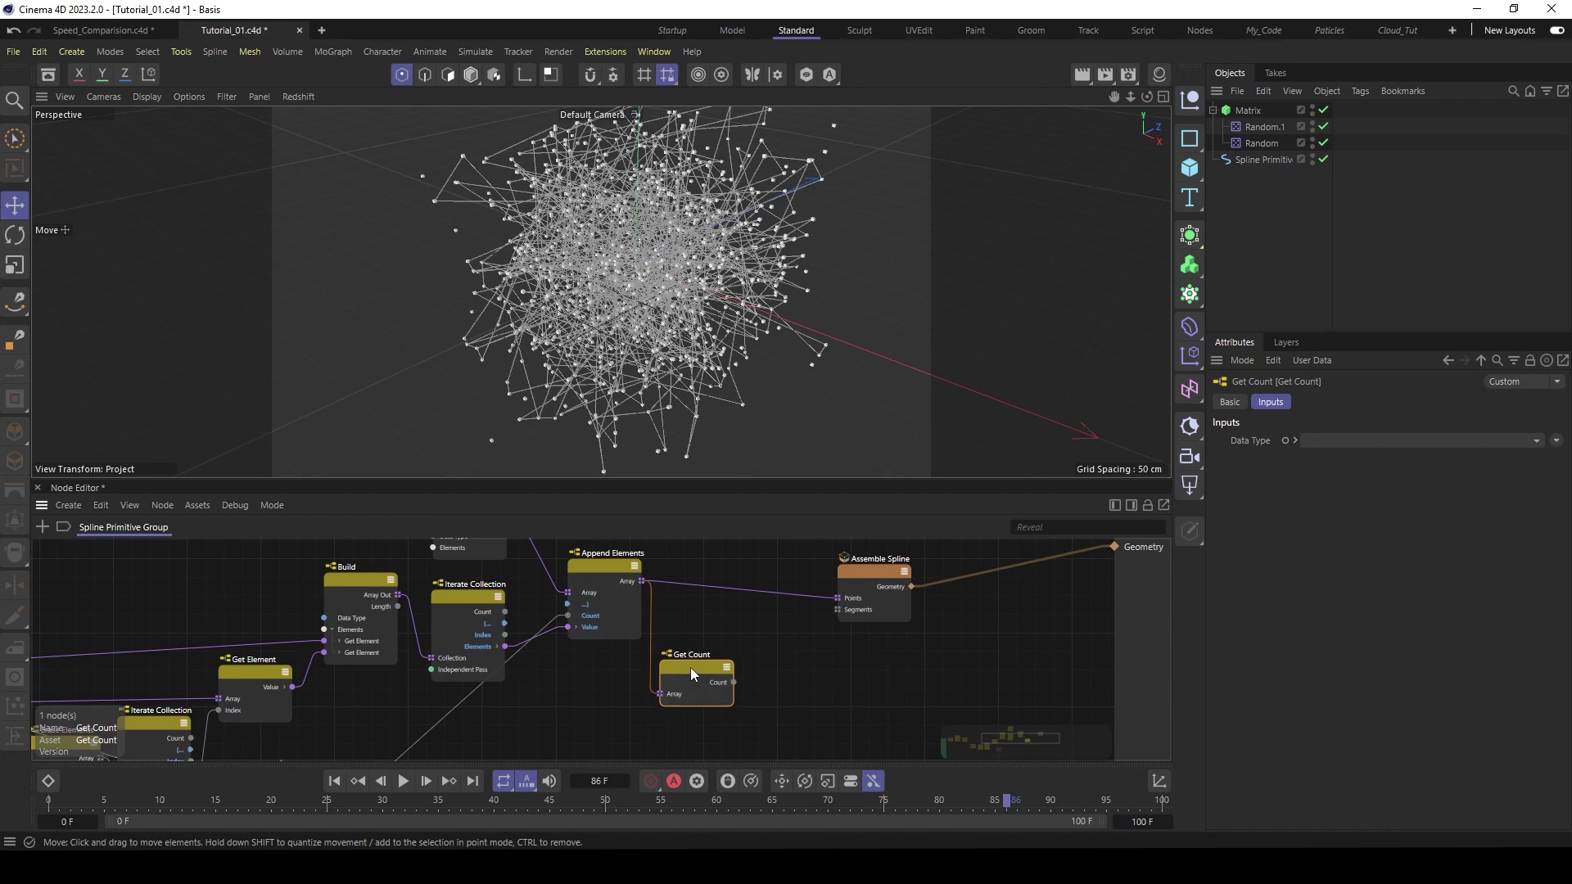
- Add an Arithmetic Divide node beside Get Count with Int data type, editing Input 2
{"action": "double_click", "coordinate": [792, 673]}
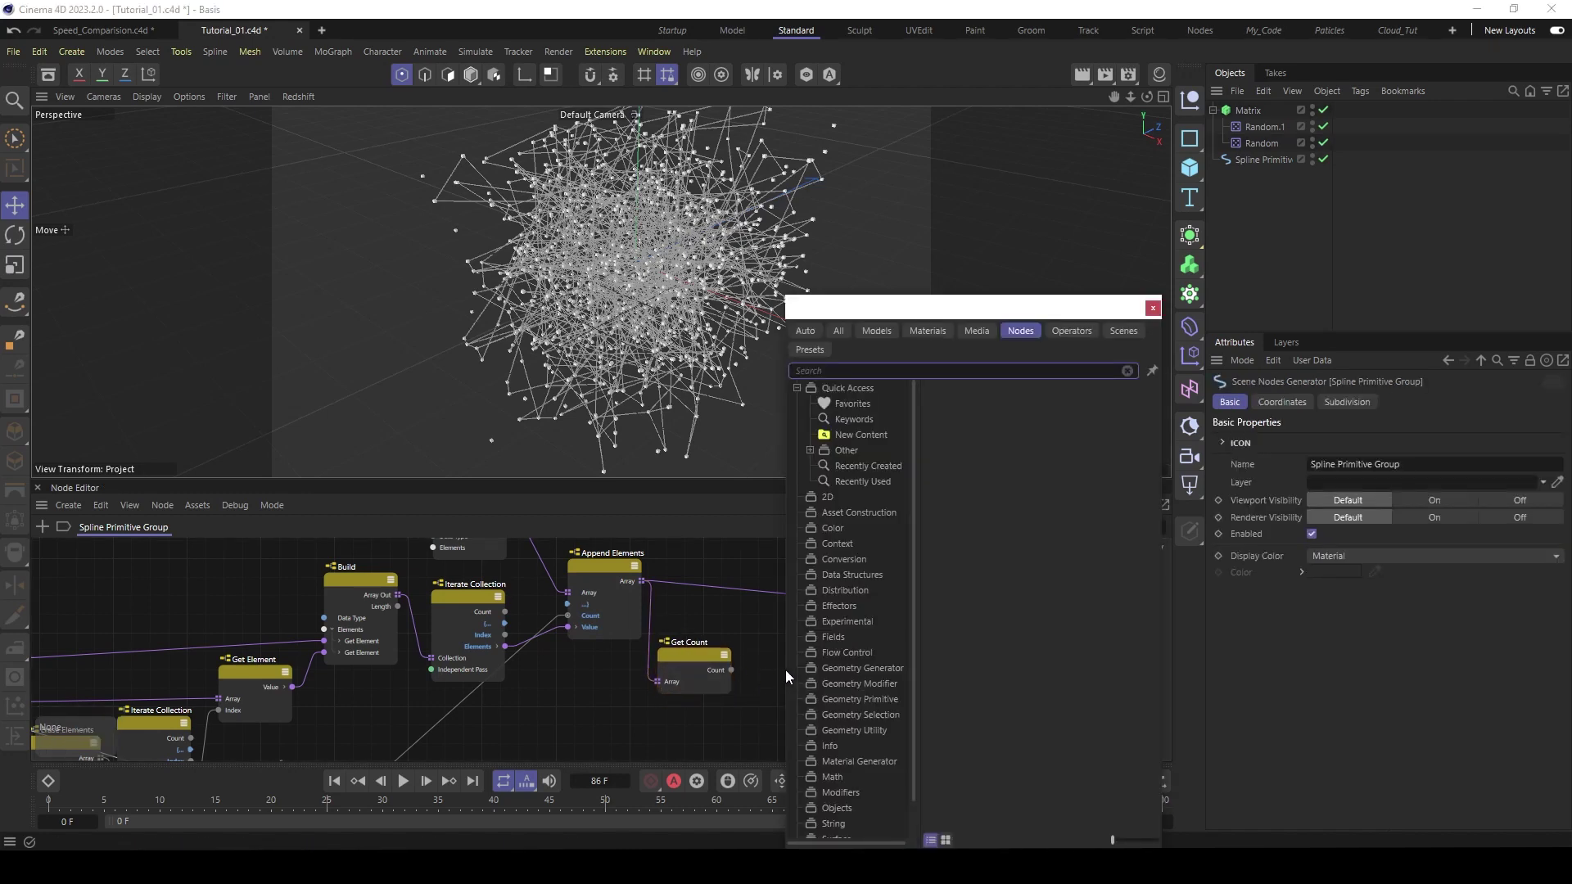
{"action": "type", "text": "de"}
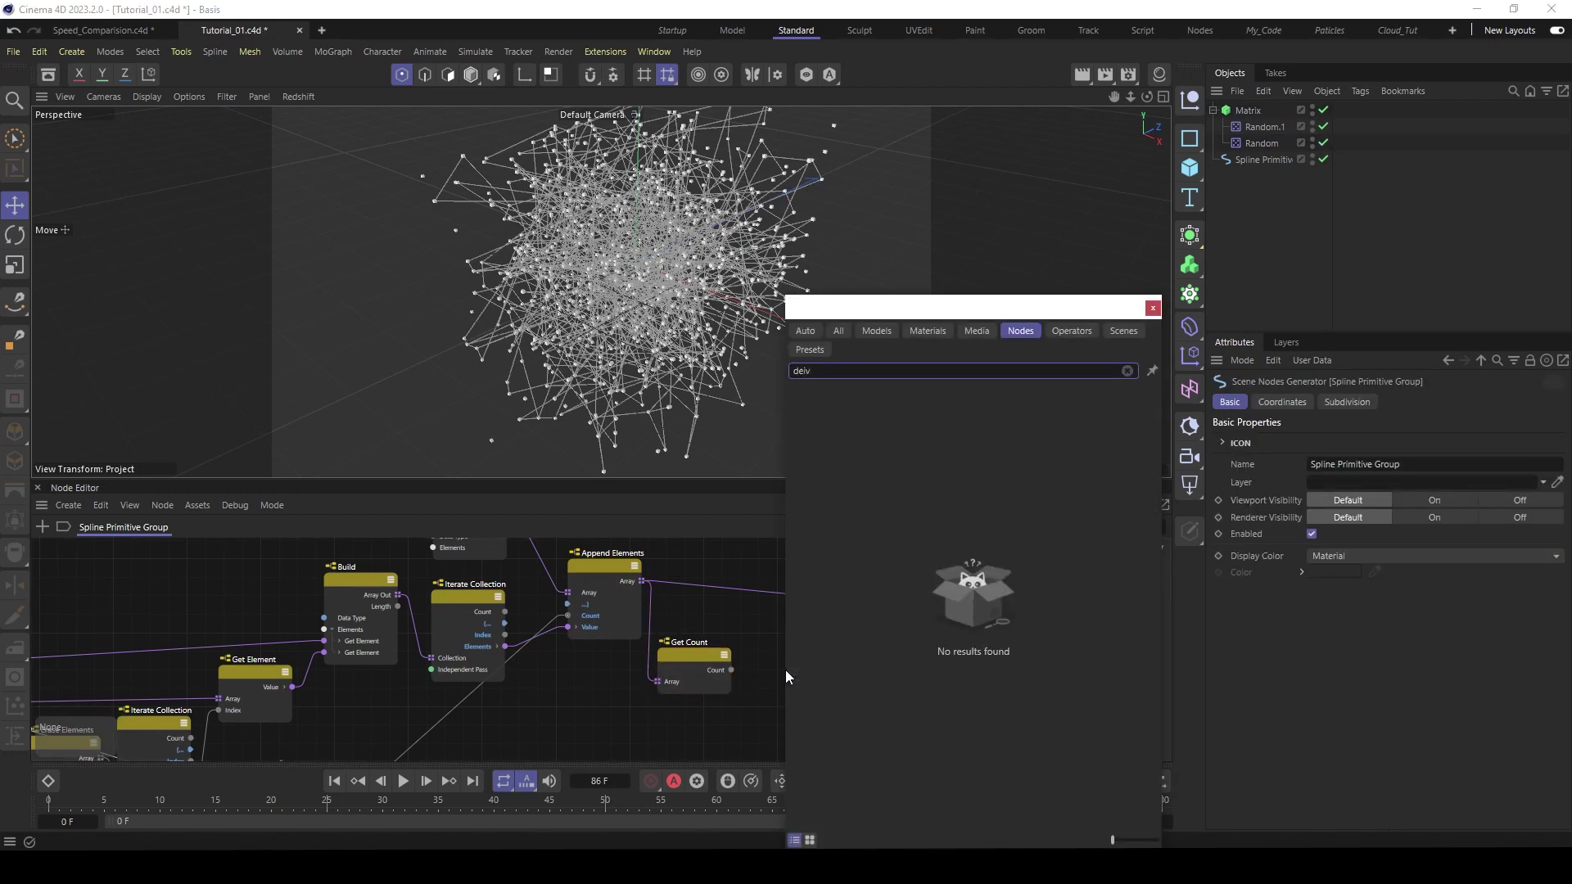
{"action": "key", "text": "BackSpace"}
{"action": "type", "text": "ivi"}
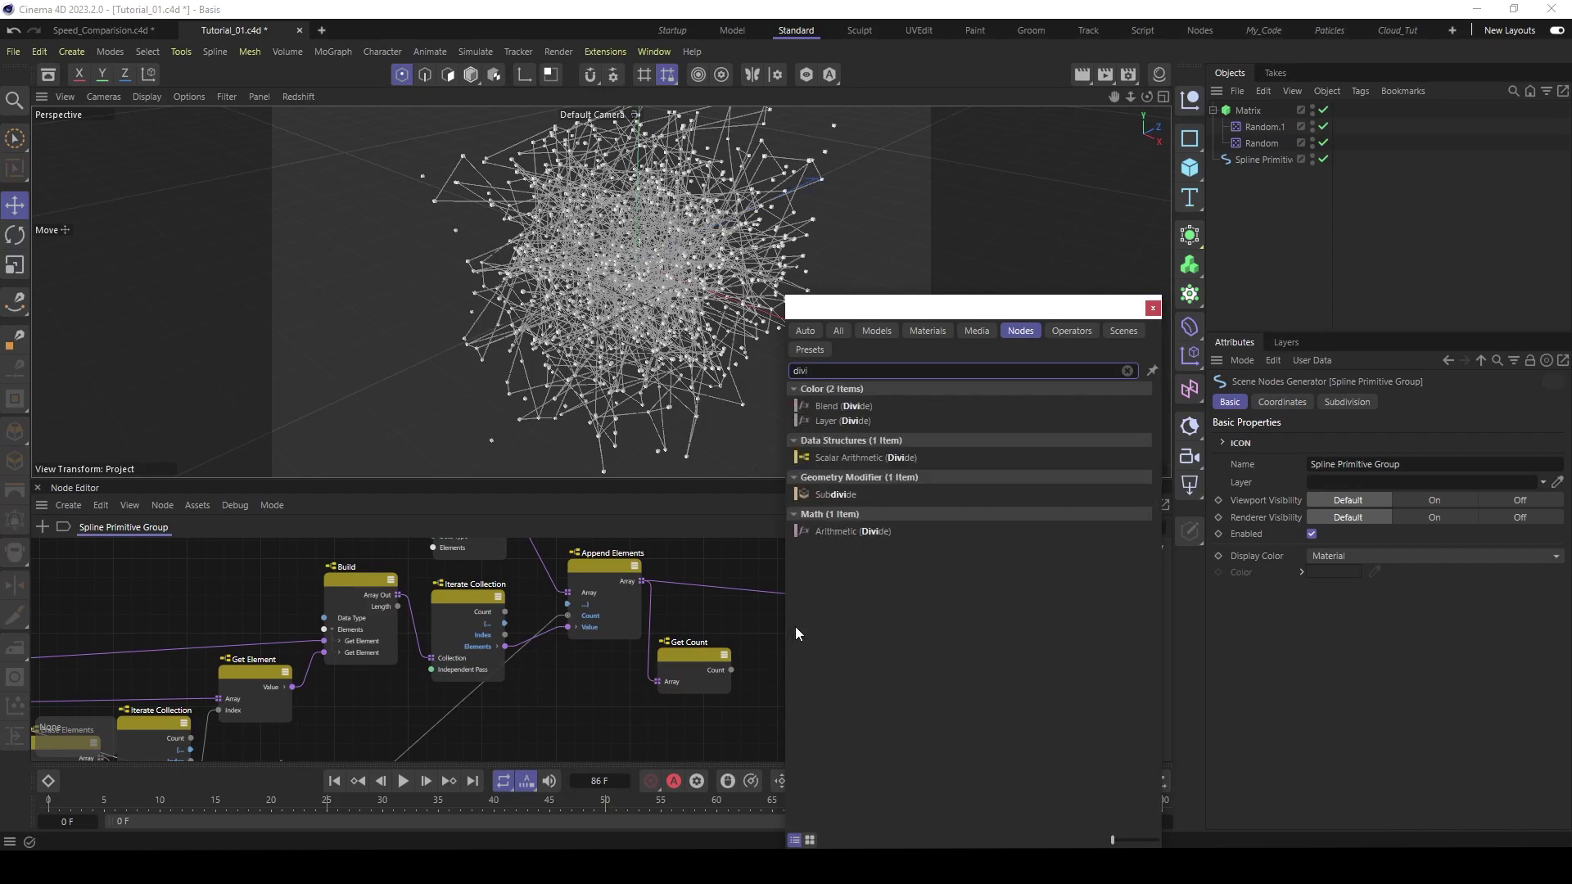
{"action": "double_click", "coordinate": [848, 530]}
{"action": "mouse_move", "coordinate": [786, 660]}
{"action": "left_mouse_down"}
{"action": "mouse_move", "coordinate": [798, 638]}
{"action": "mouse_move", "coordinate": [770, 676]}
{"action": "left_mouse_up"}
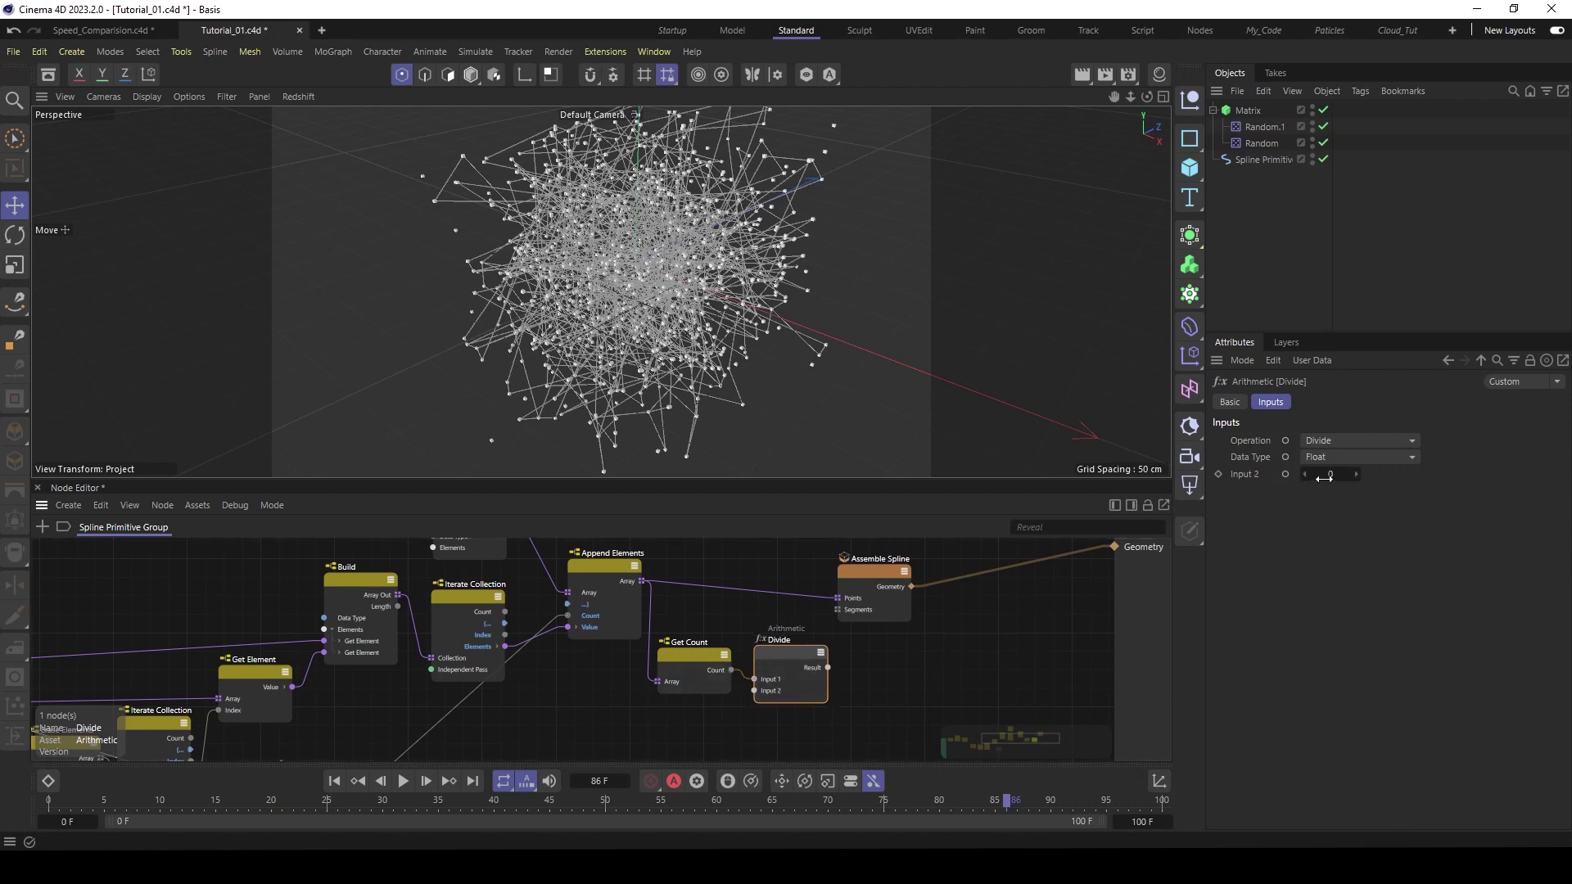
{"action": "left_click", "coordinate": [1350, 458]}
{"action": "left_click", "coordinate": [1338, 519]}
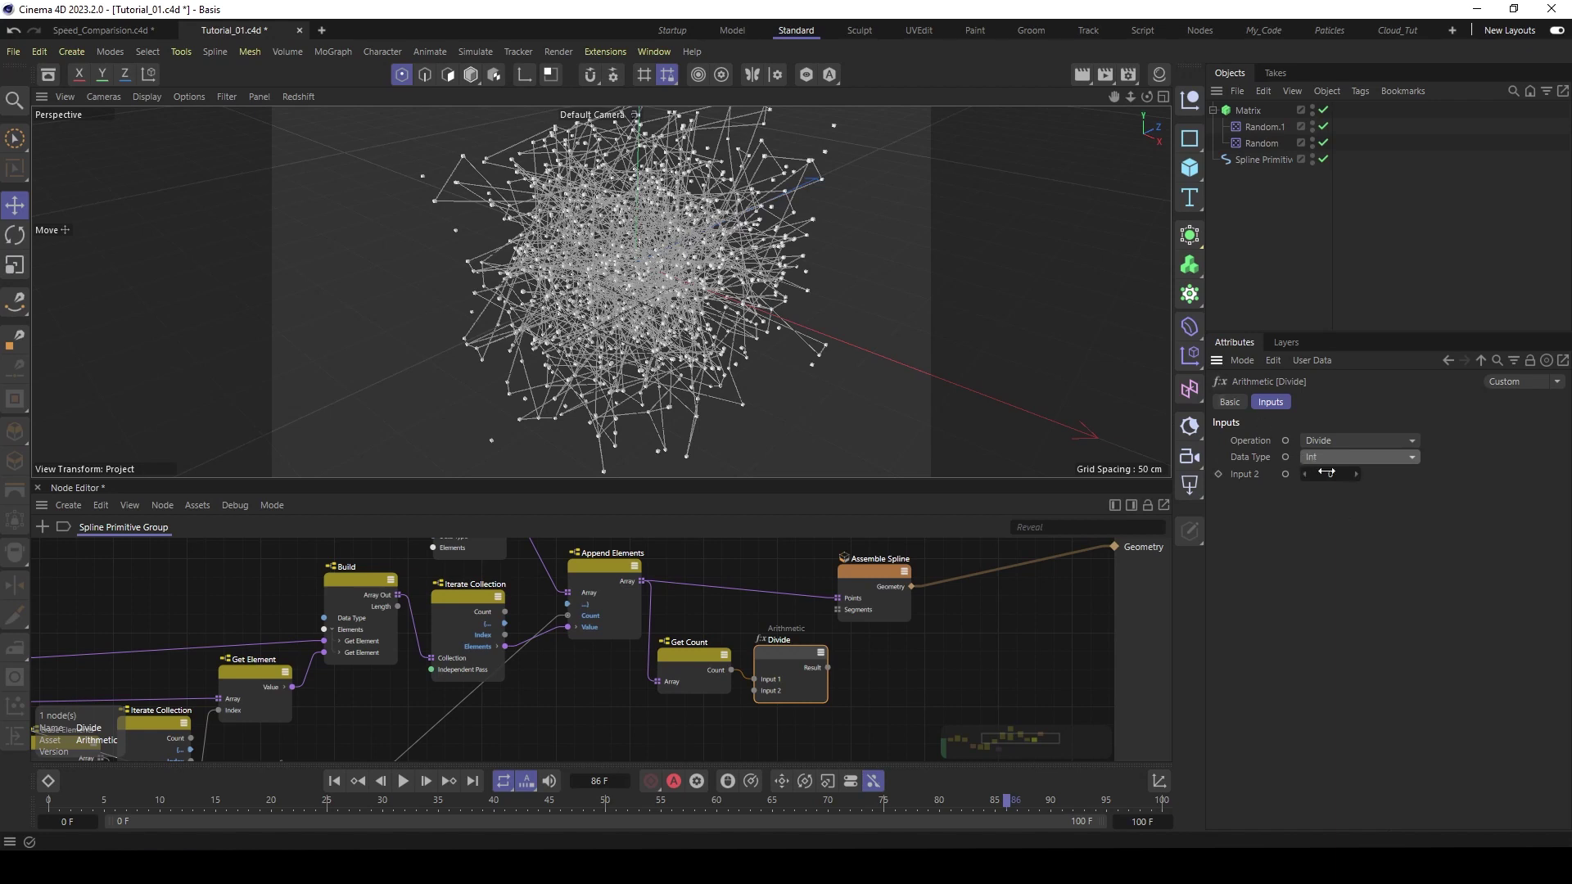
{"action": "left_click", "coordinate": [1329, 474]}
- Rearrange the node graph, shifting Assemble Spline right and Get Count and Divide down-left
{"action": "type", "text": "2"}
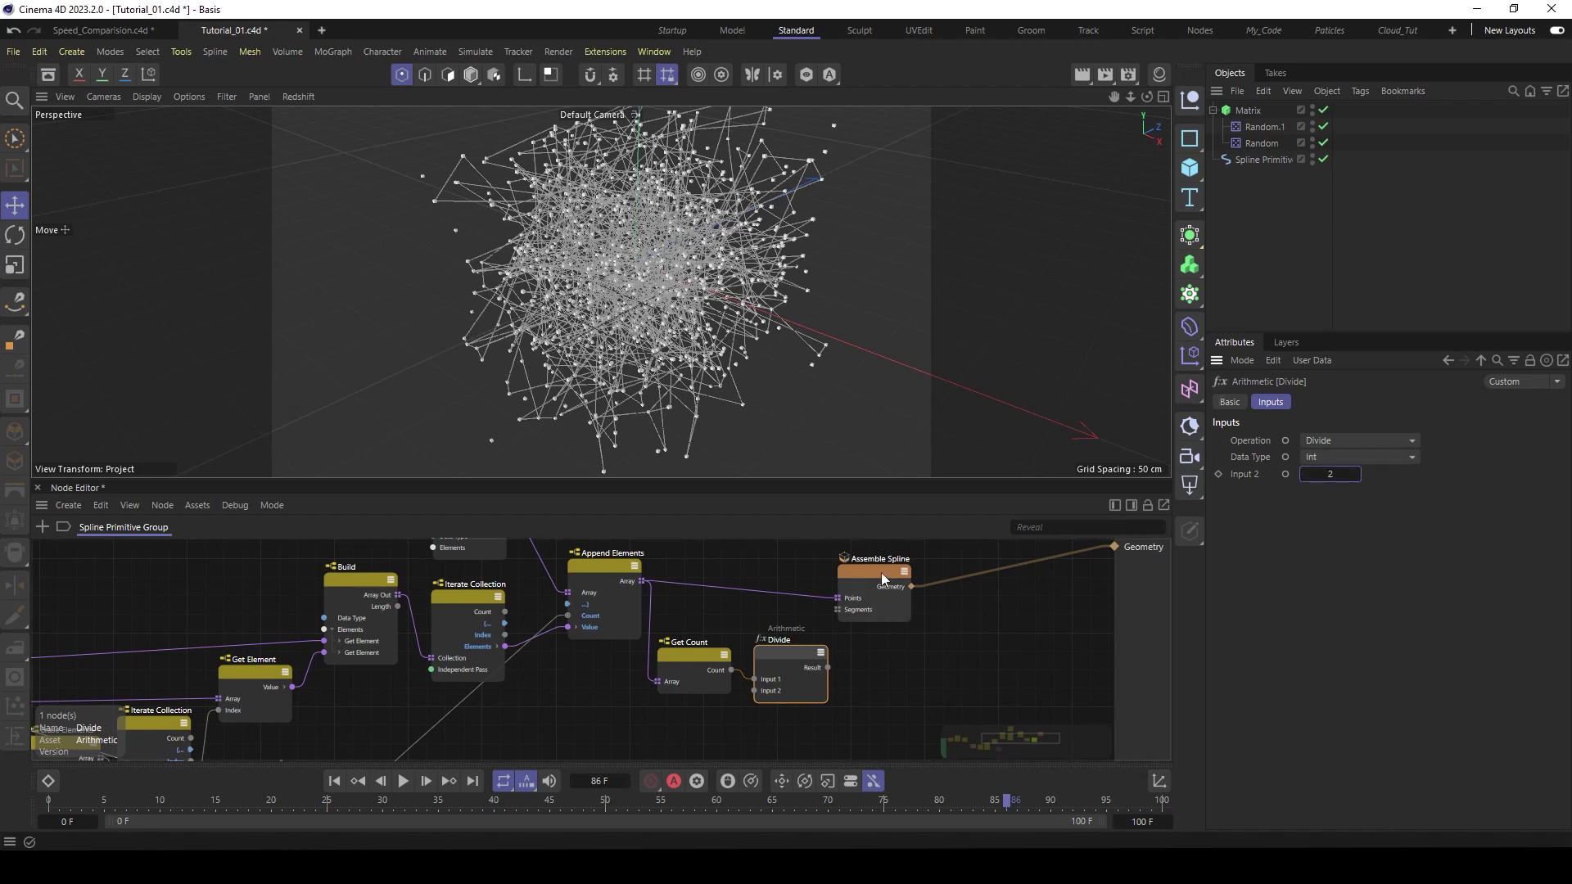
{"action": "left_click_drag", "start_coordinate": [879, 578], "coordinate": [947, 581]}
{"action": "middle_click_drag", "start_coordinate": [889, 628], "coordinate": [775, 660]}
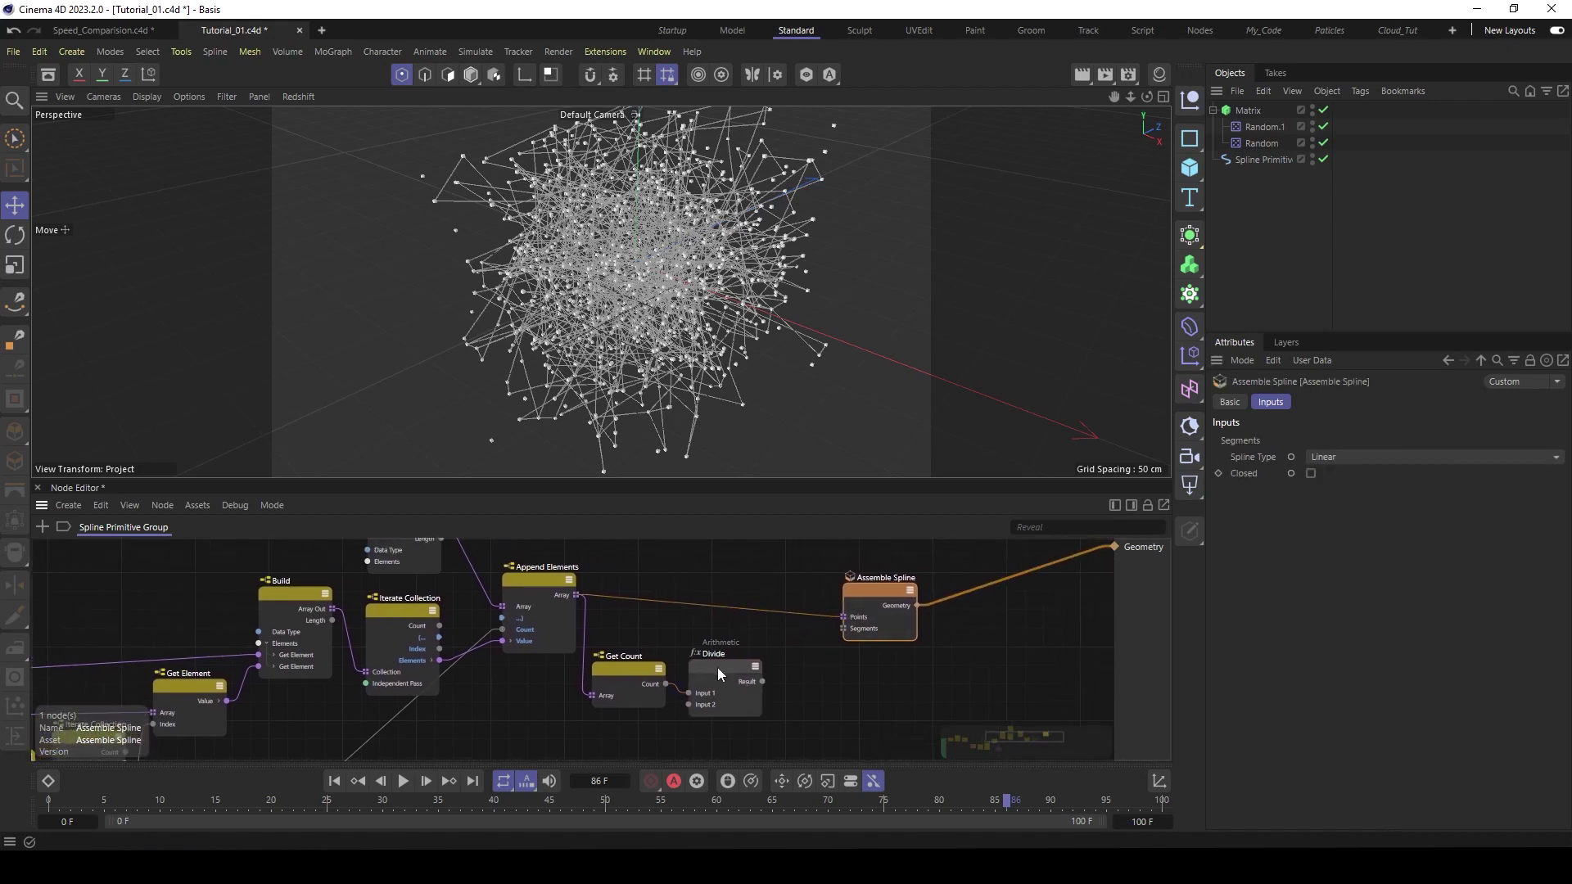
{"action": "left_click_drag", "start_coordinate": [717, 671], "coordinate": [611, 689]}
{"action": "left_click", "coordinate": [691, 684]}
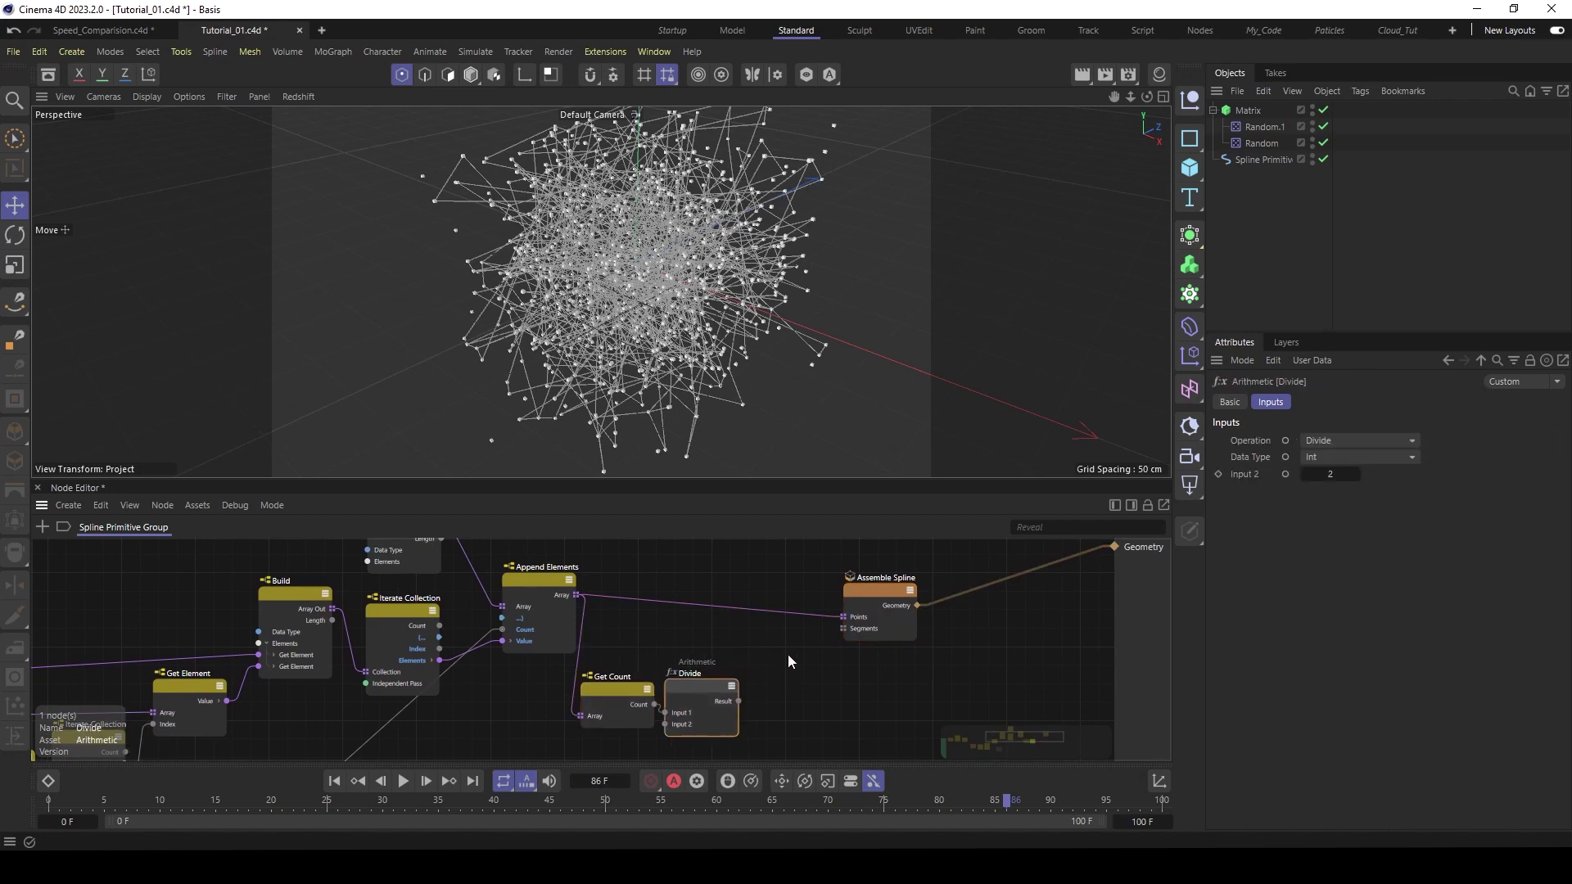
- Add a Fill Array node set to Int data type with Fill Value 2
{"action": "double_click", "coordinate": [797, 665]}
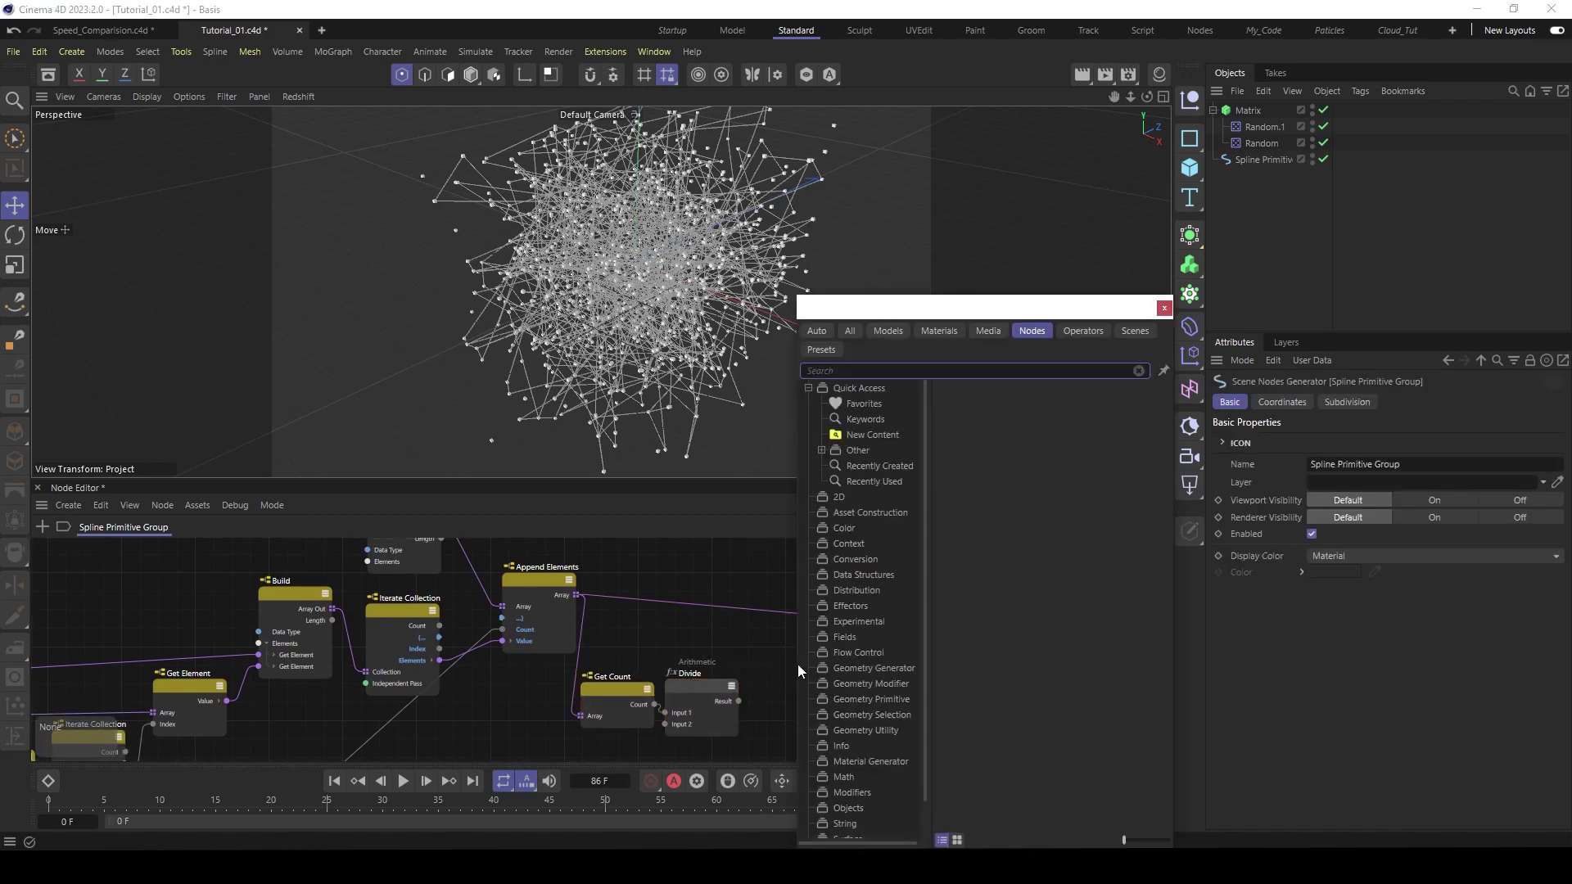
{"action": "type", "text": "fill"}
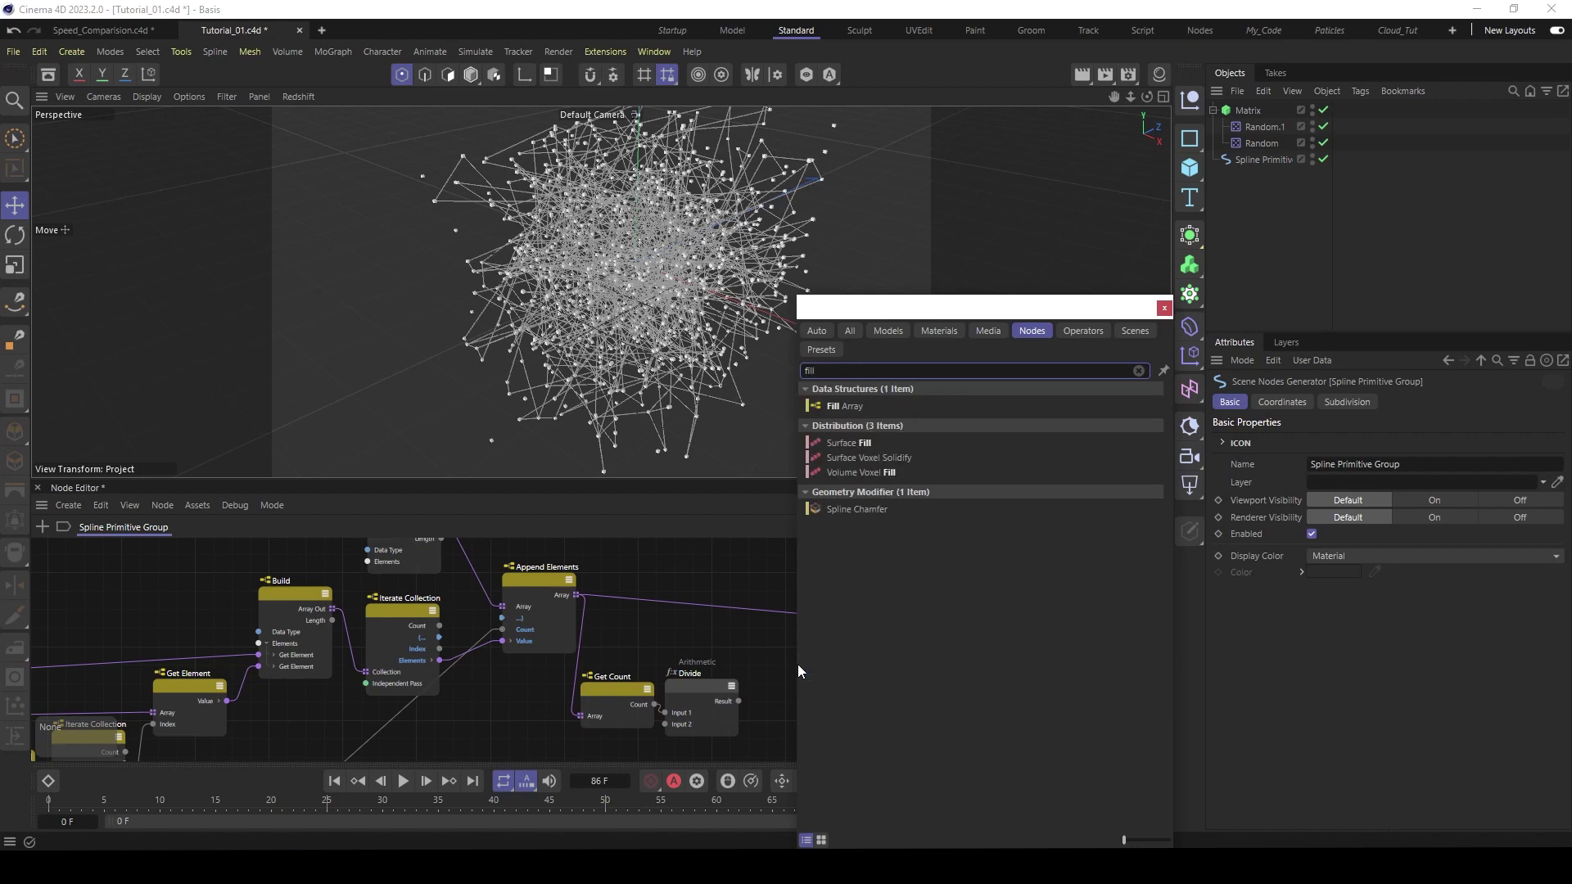
{"action": "key", "text": "Down"}
{"action": "key", "text": "Return"}
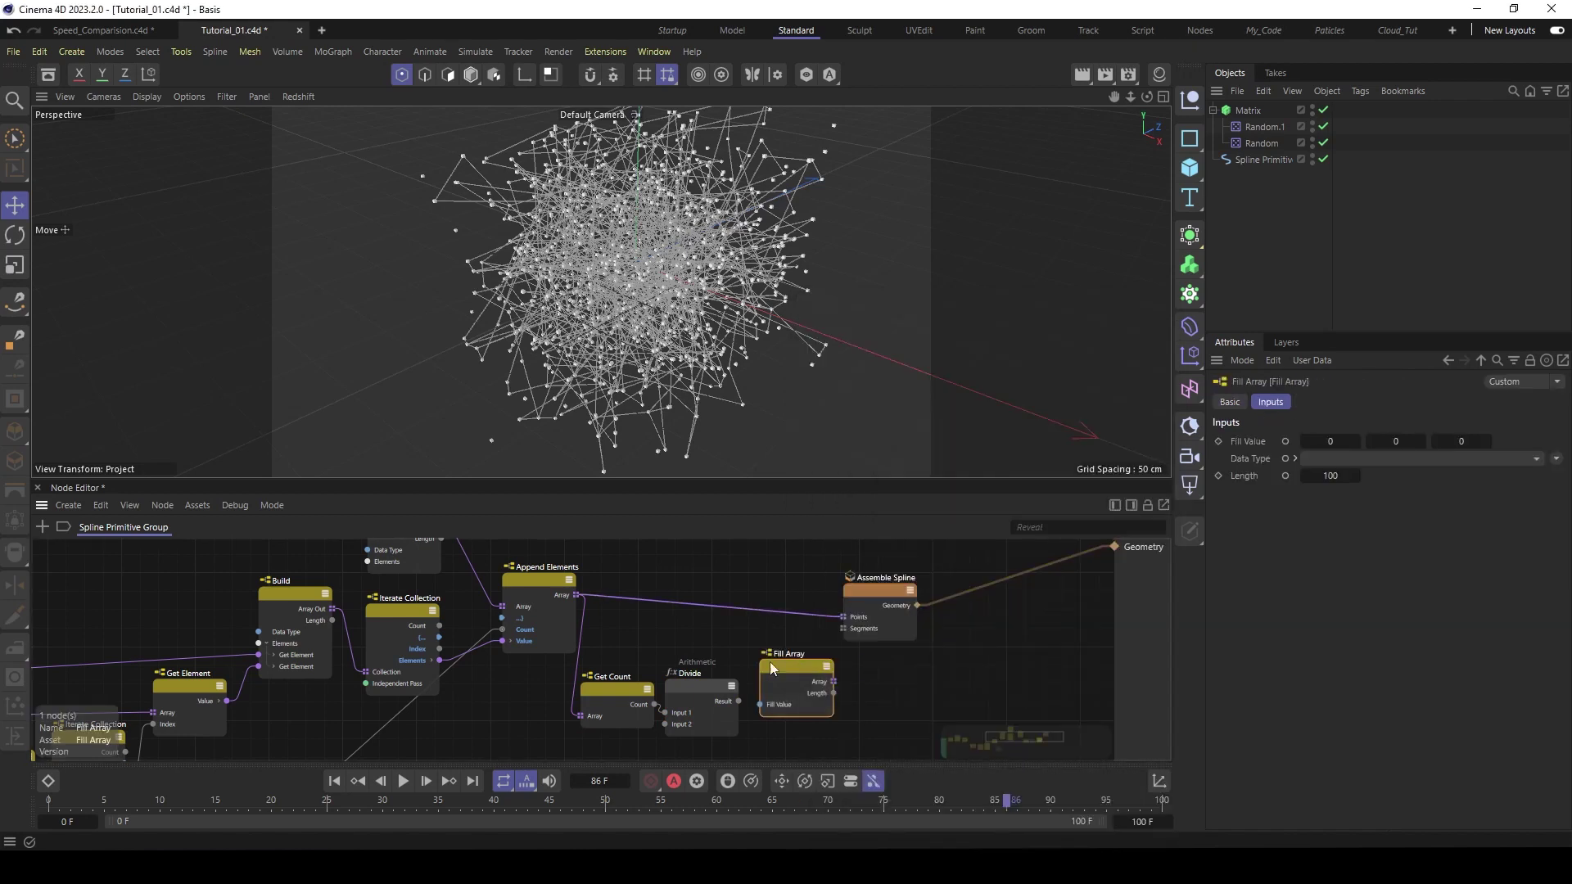
{"action": "middle_click_drag", "start_coordinate": [710, 634], "coordinate": [687, 602]}
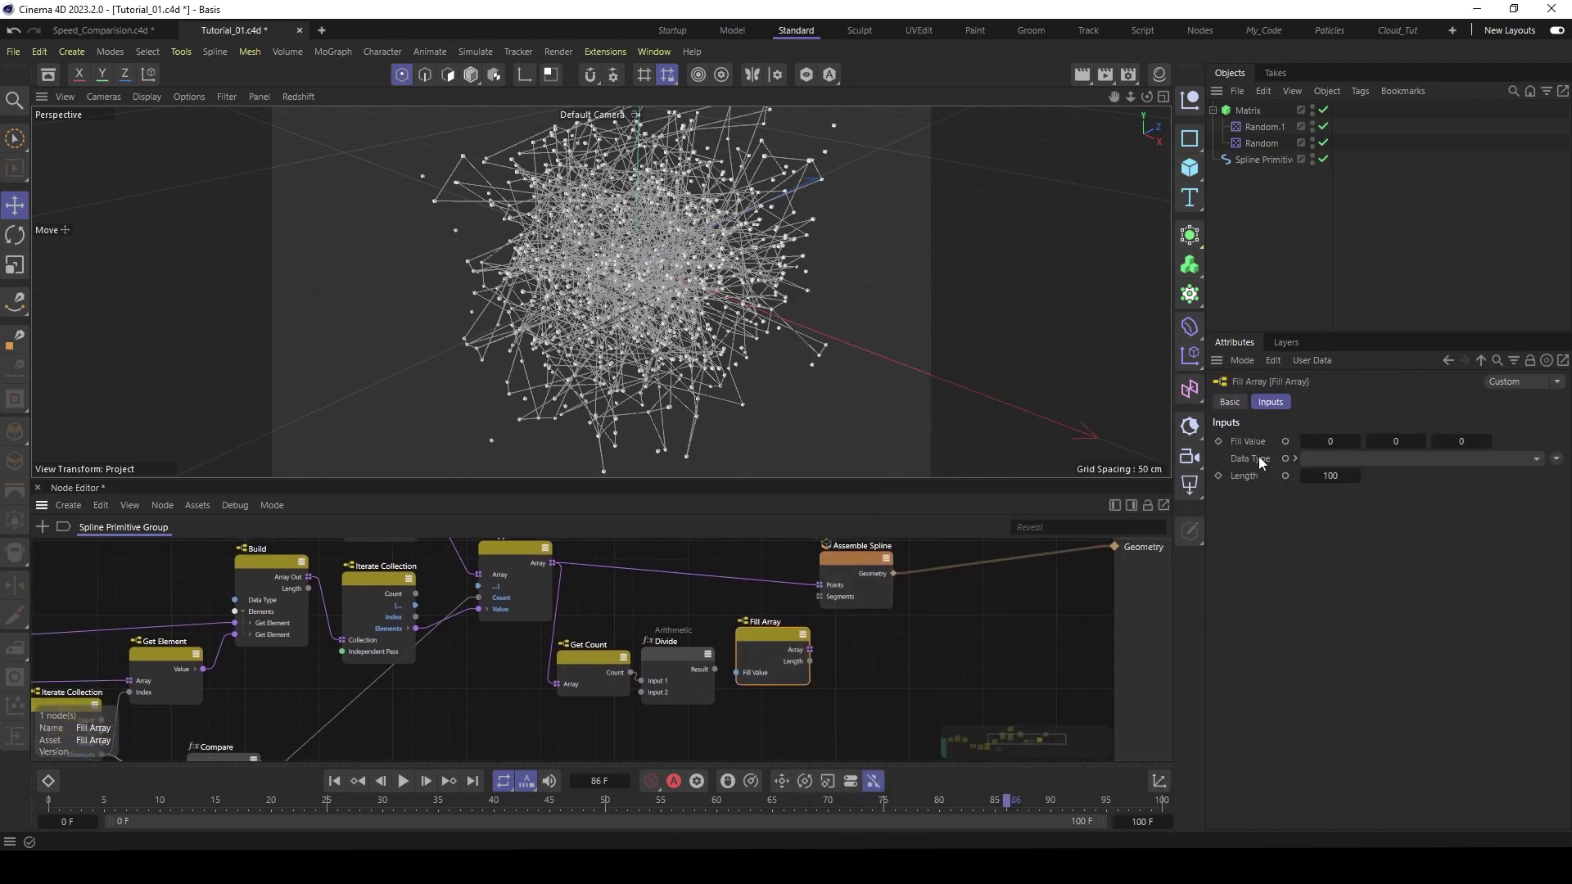
{"action": "left_click", "coordinate": [1373, 460]}
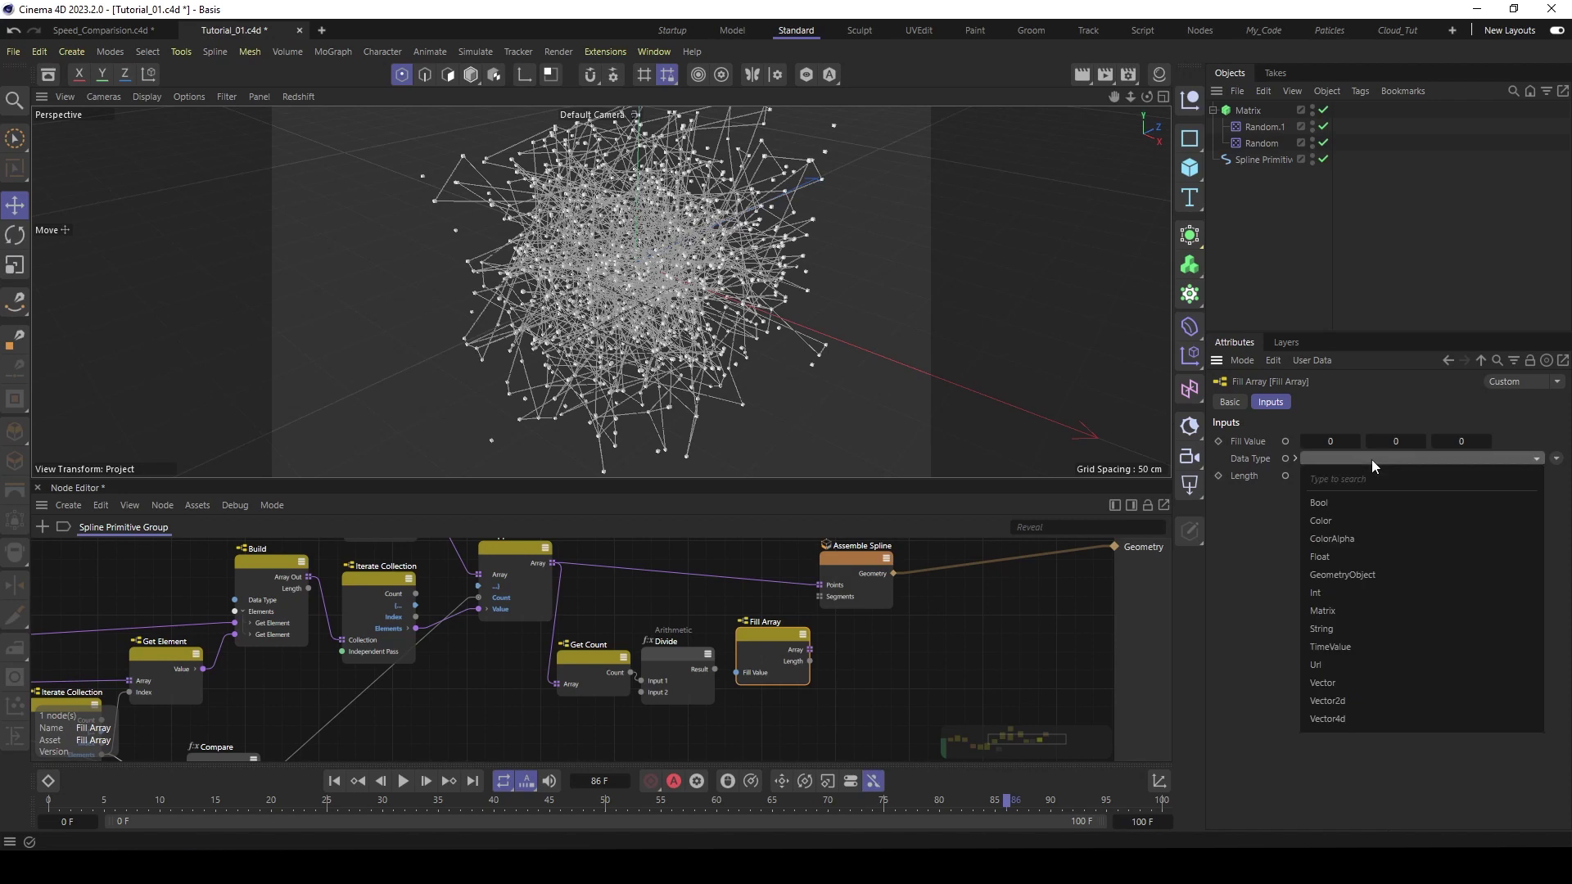
{"action": "left_click", "coordinate": [1353, 593]}
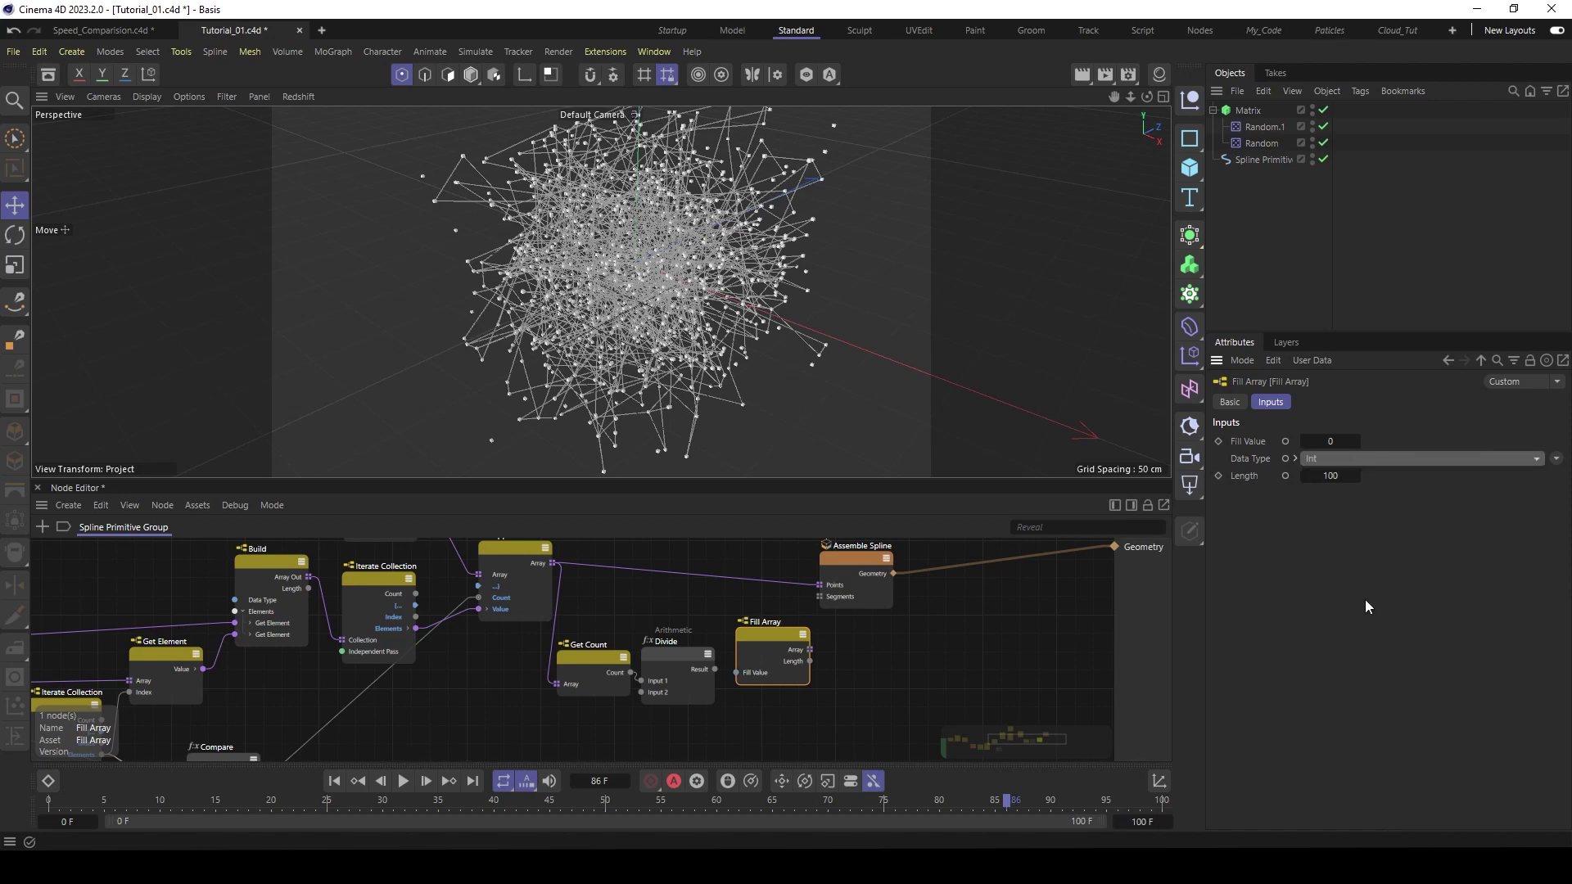
{"action": "left_click", "coordinate": [1336, 439]}
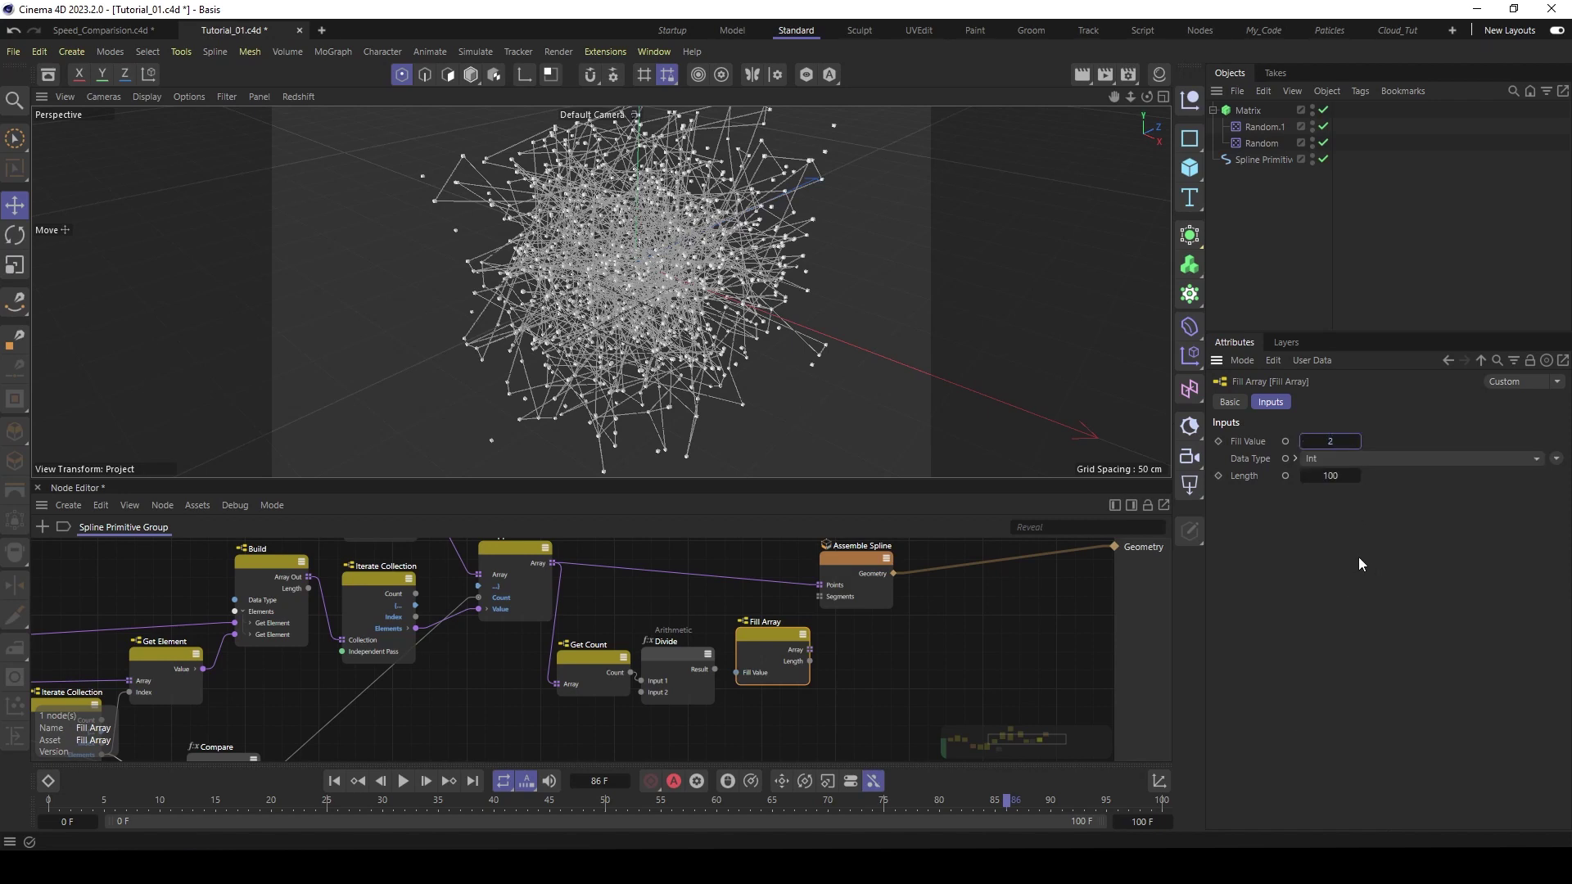
- Wire Divide's result into Fill Array's Length and Fill Array's output into Assemble Spline's Segments
{"action": "left_click_drag", "start_coordinate": [857, 557], "coordinate": [888, 565]}
{"action": "scroll", "coordinate": [826, 636], "scroll_direction": "up", "scroll_amount": 1}
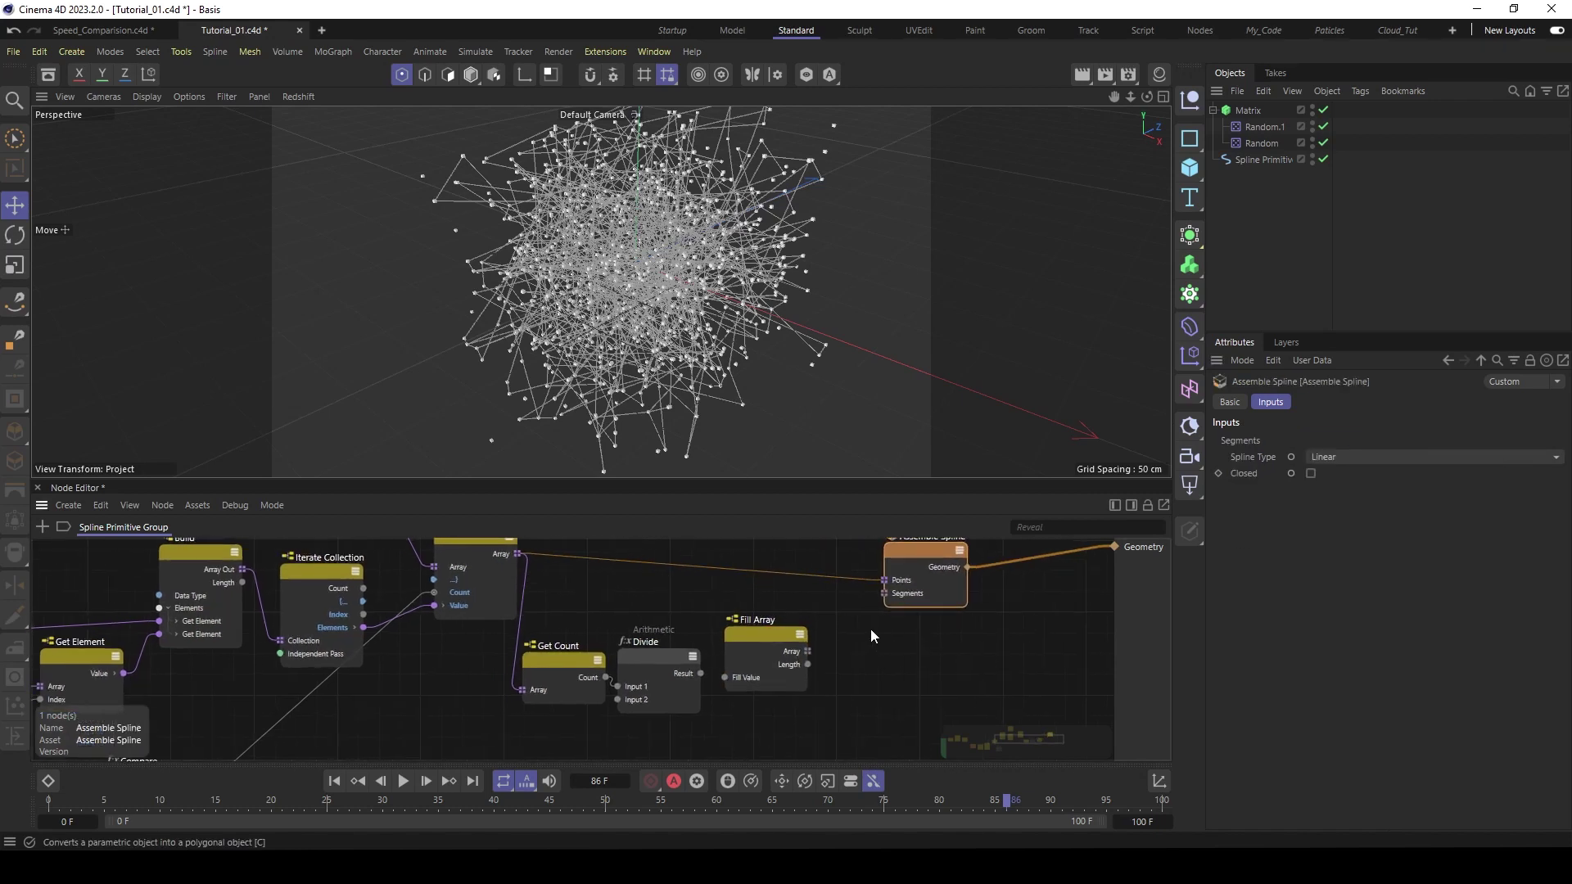
{"action": "left_click", "coordinate": [753, 640]}
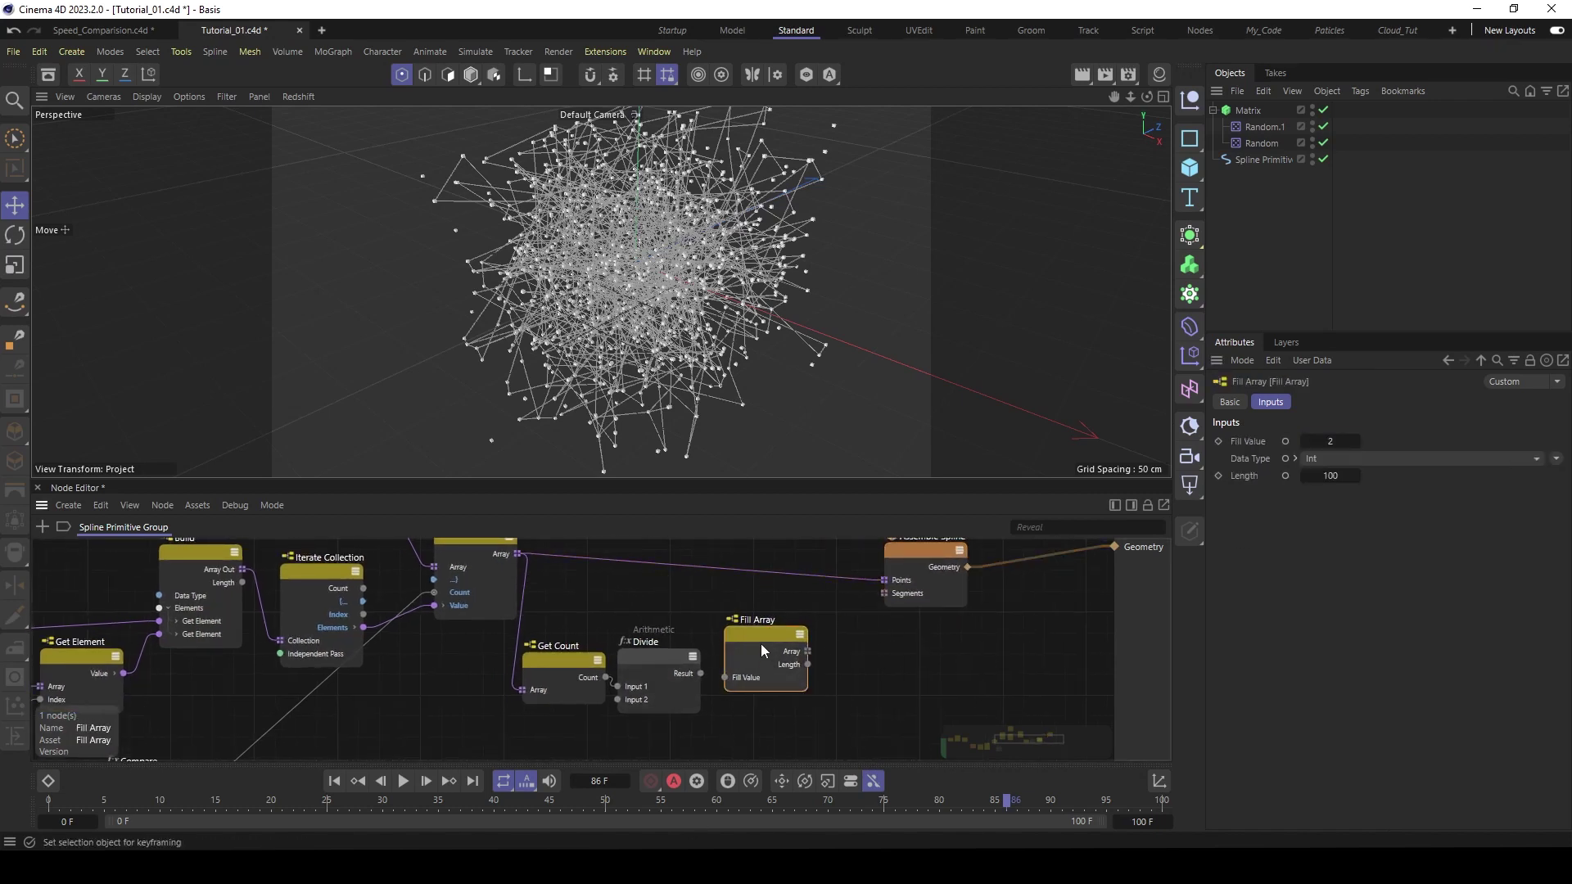
{"action": "left_click_drag", "start_coordinate": [760, 645], "coordinate": [780, 647]}
{"action": "left_click_drag", "start_coordinate": [711, 692], "coordinate": [774, 698]}
{"action": "mouse_move", "coordinate": [803, 701]}
{"action": "left_click", "coordinate": [876, 700]}
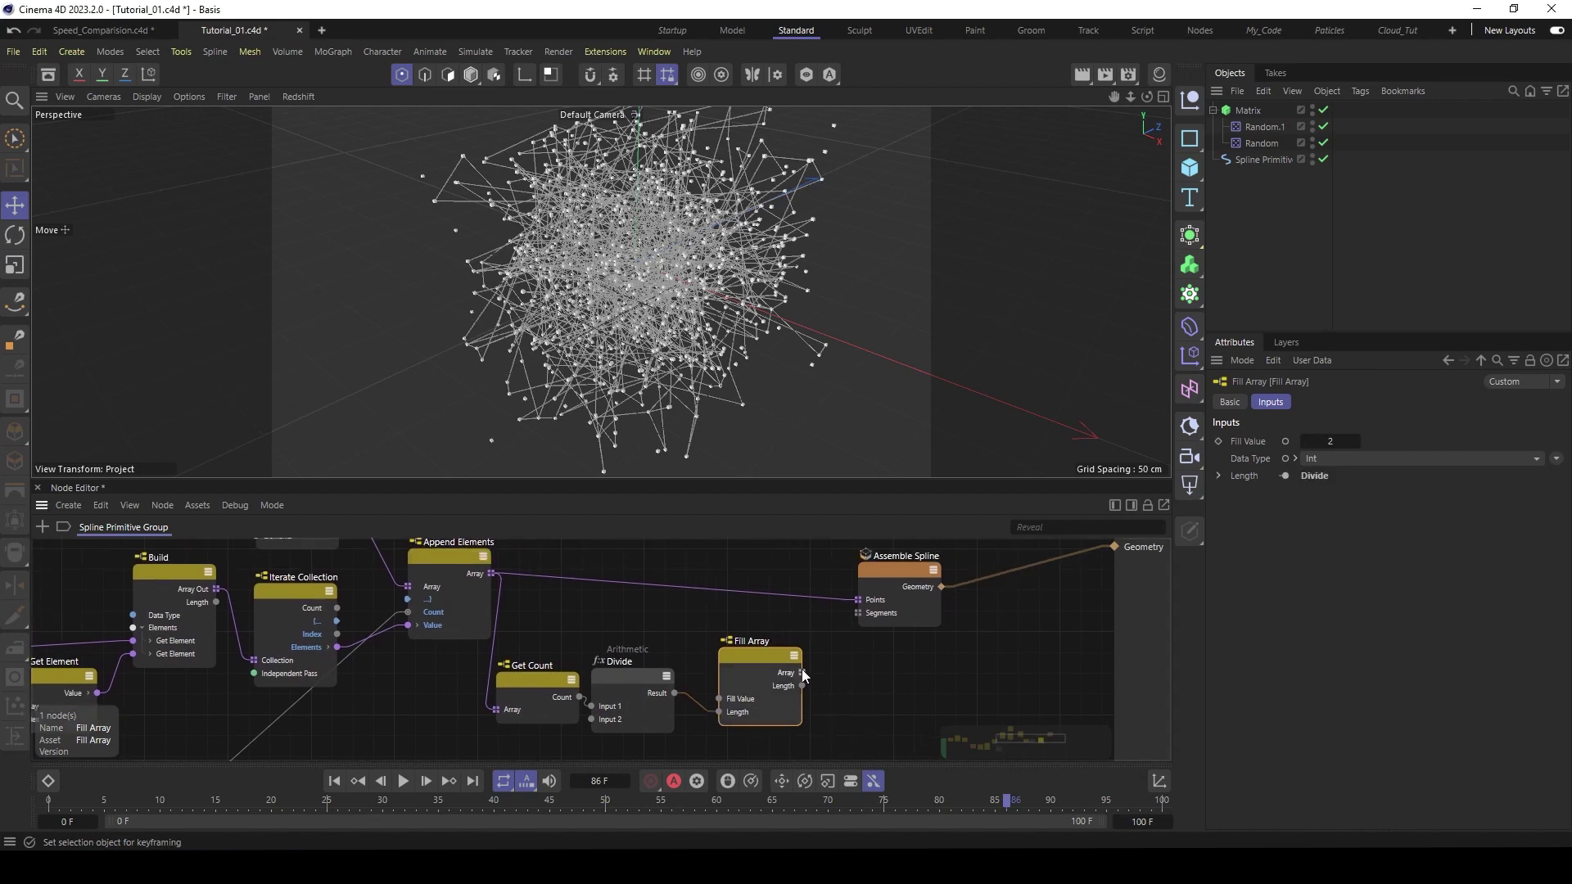
{"action": "left_click_drag", "start_coordinate": [802, 672], "coordinate": [864, 619]}
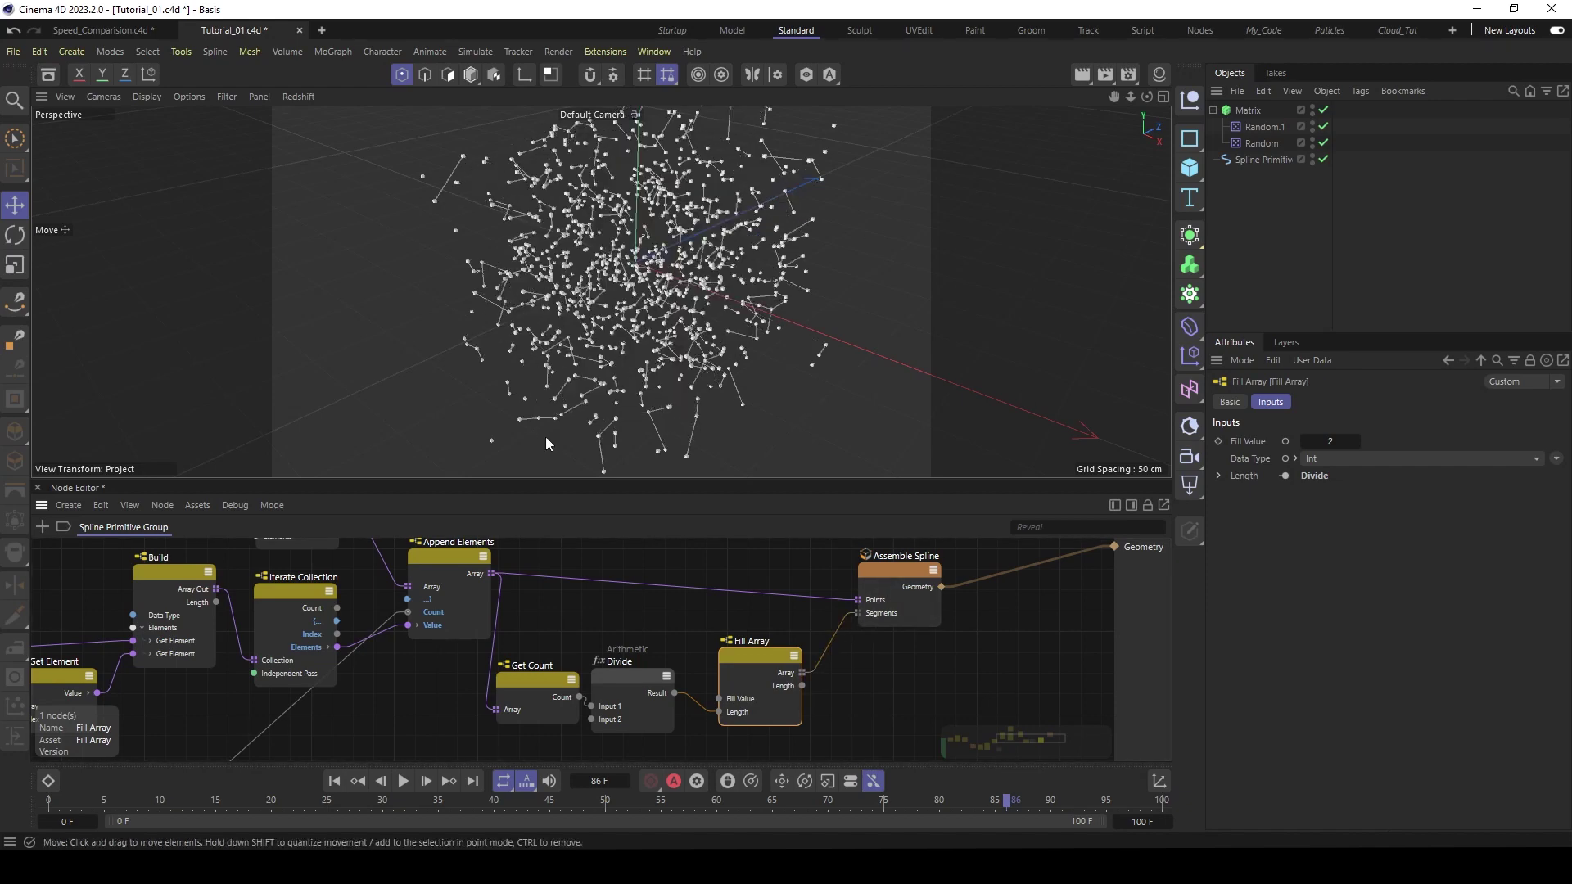
{"action": "left_click_drag", "start_coordinate": [632, 284], "coordinate": [637, 229], "text": "alt"}
- Make the Matrix import node Time-Dependent and replay the animation so the lines follow the points
{"action": "left_click", "coordinate": [403, 782]}
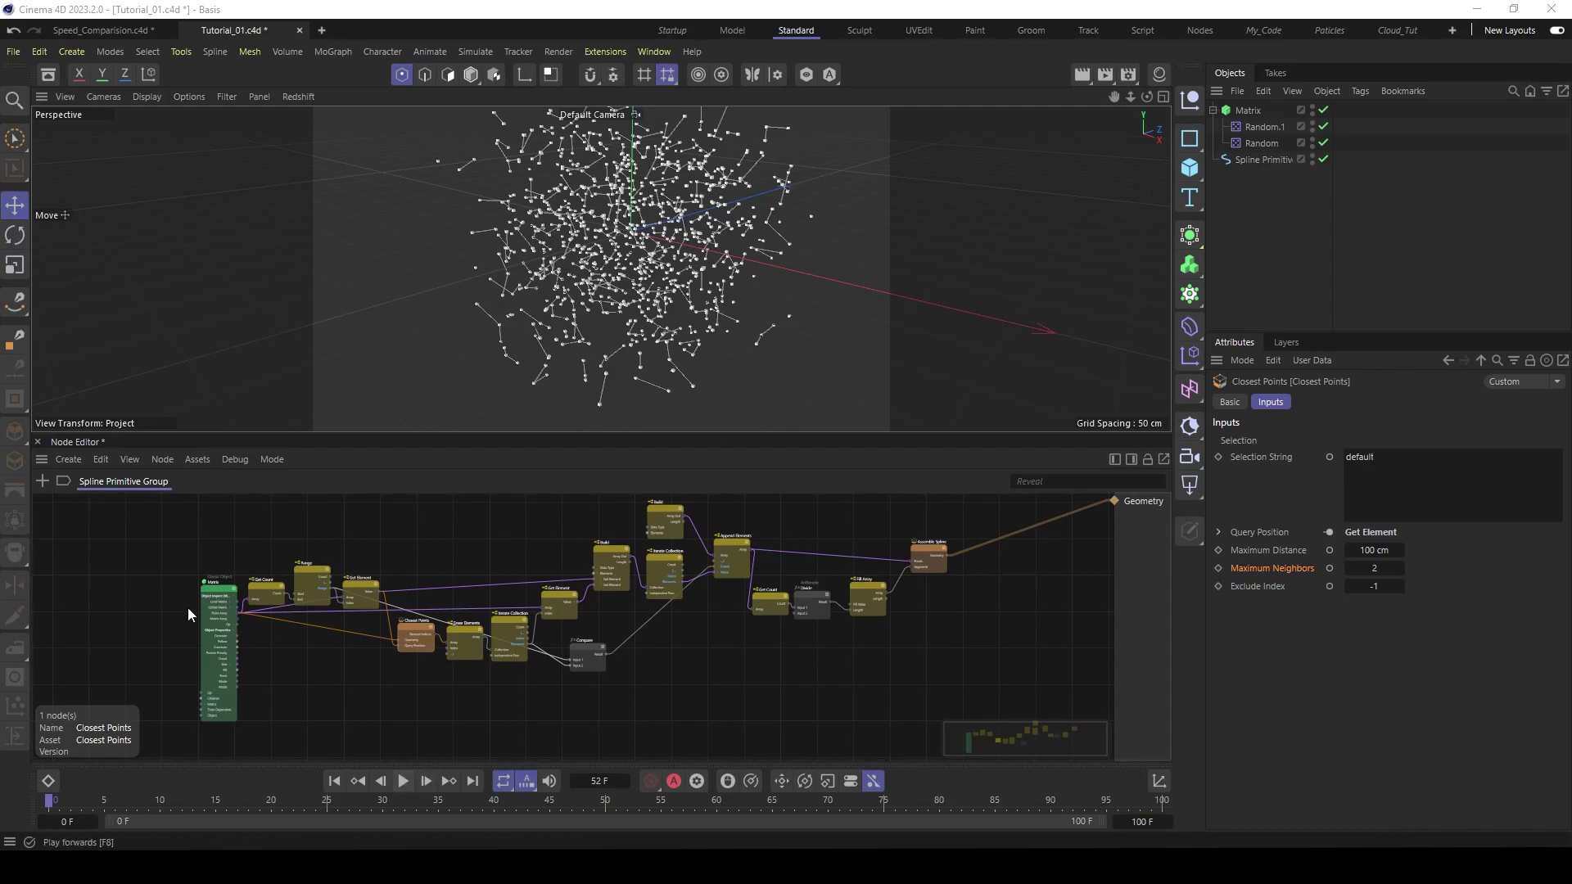
{"action": "left_click", "coordinate": [219, 596]}
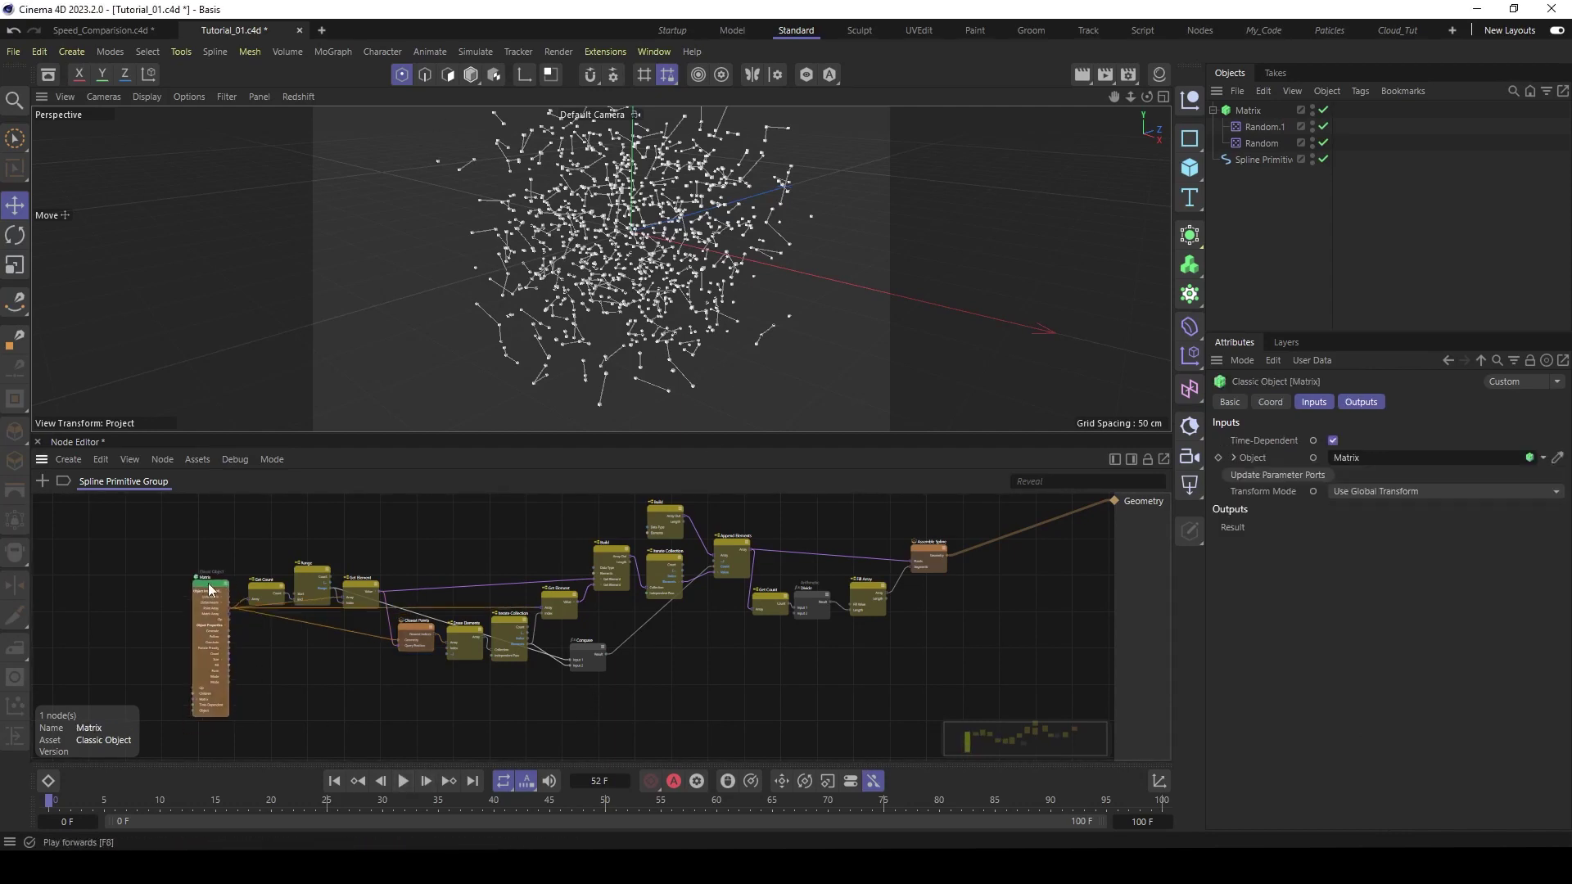
{"action": "scroll", "coordinate": [282, 573], "scroll_direction": "up", "scroll_amount": 1}
{"action": "scroll", "coordinate": [196, 583], "scroll_direction": "up", "scroll_amount": 2}
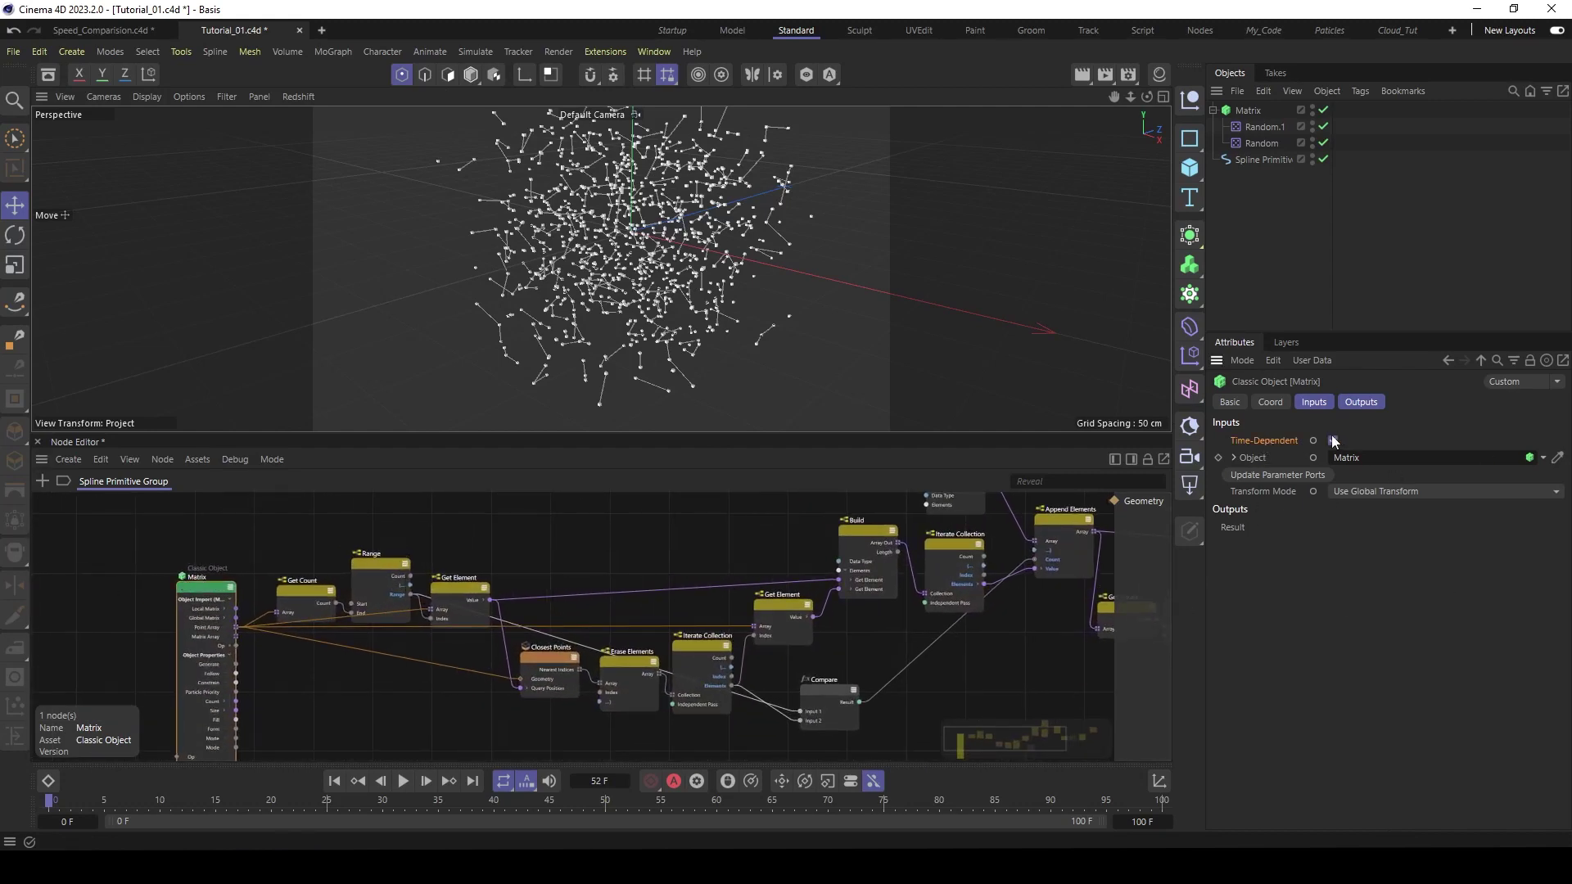
{"action": "left_click", "coordinate": [403, 782]}
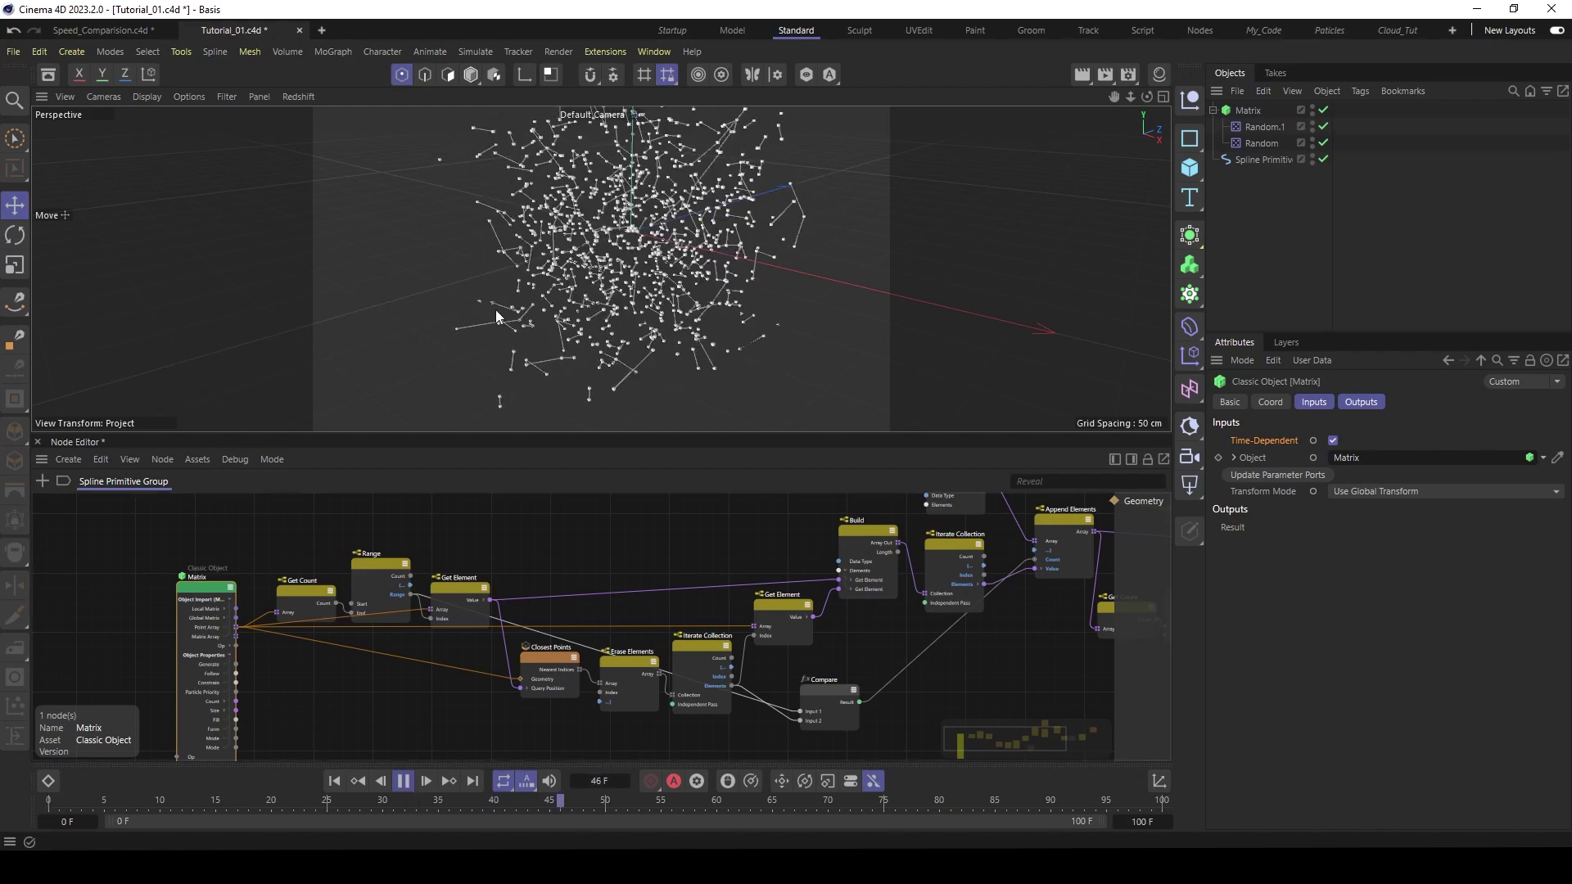
- Stop playback and expose the Matrix node's Object port as a group input
{"action": "key", "text": "F8"}
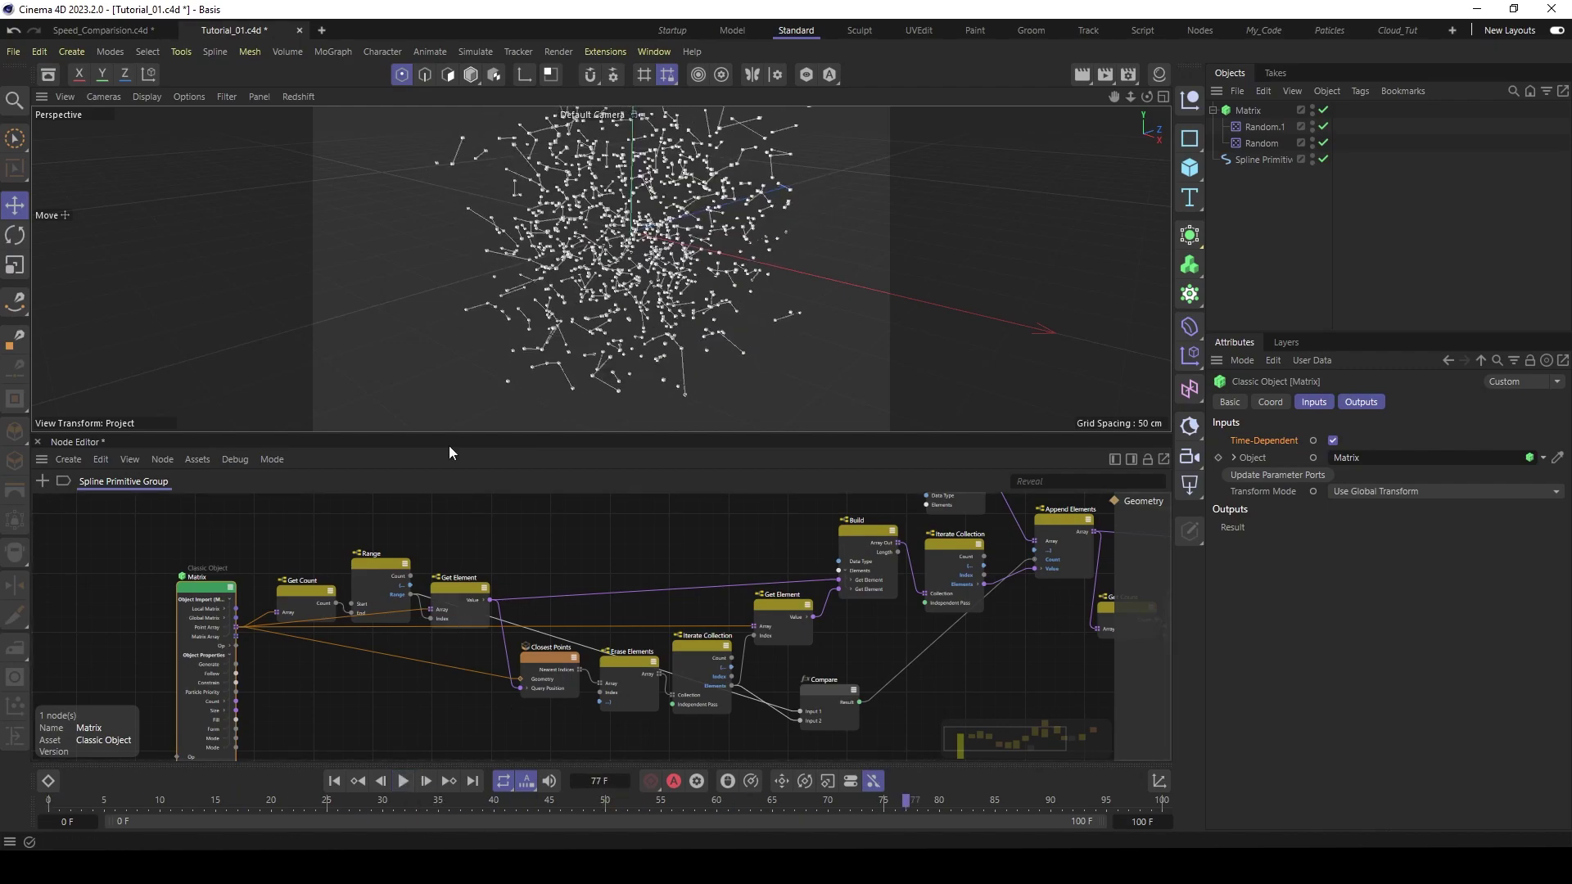
{"action": "left_click_drag", "start_coordinate": [451, 443], "coordinate": [456, 371]}
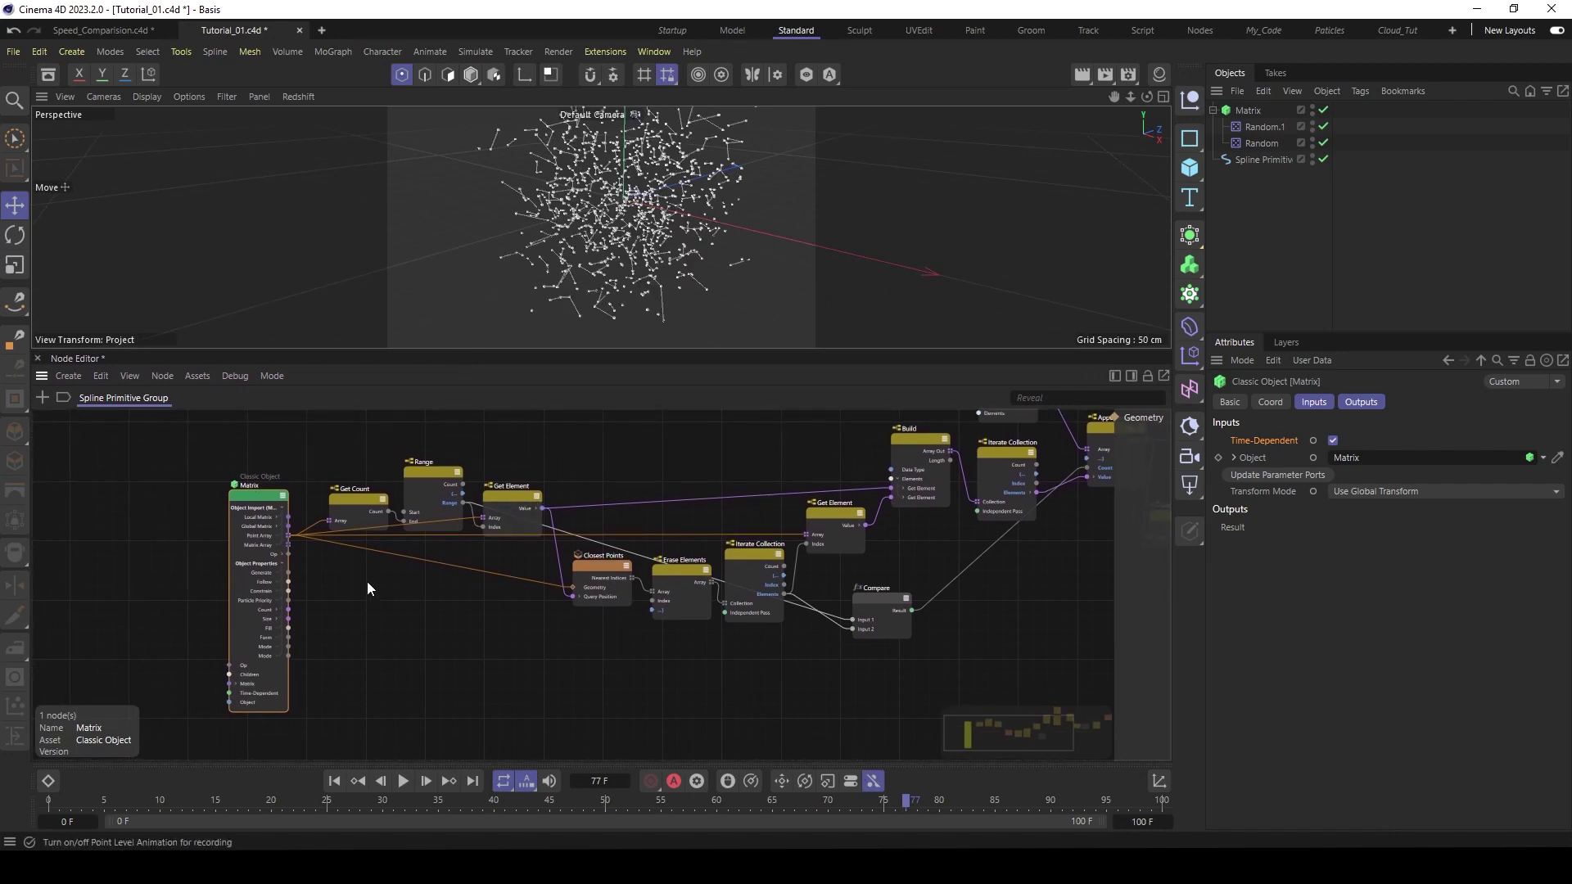
{"action": "left_click", "coordinate": [1257, 159]}
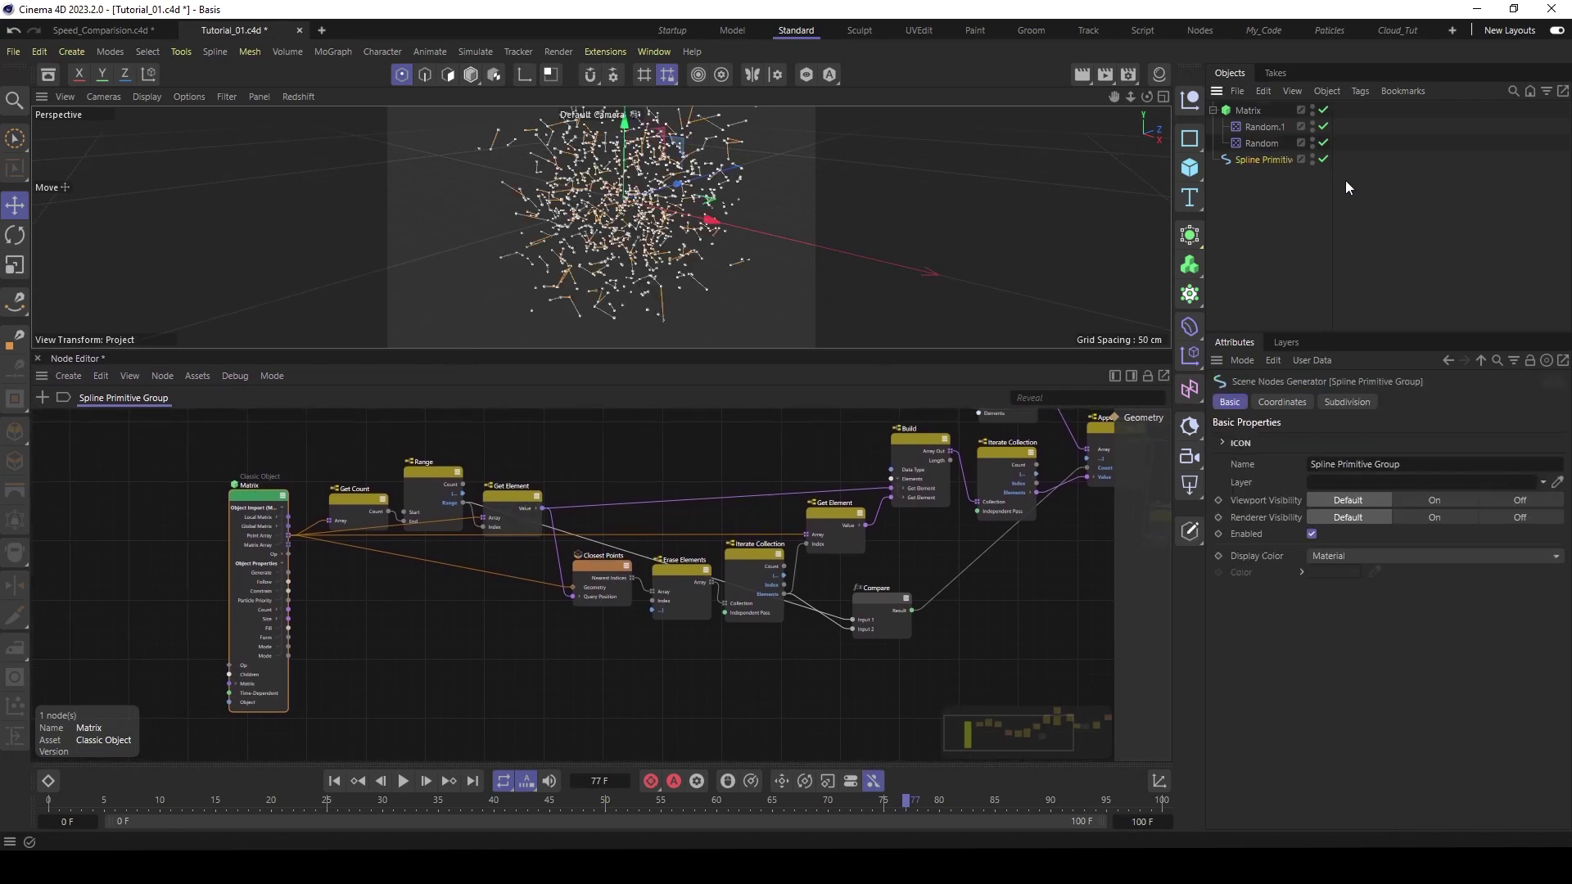
{"action": "left_click_drag", "start_coordinate": [1332, 187], "coordinate": [1378, 187]}
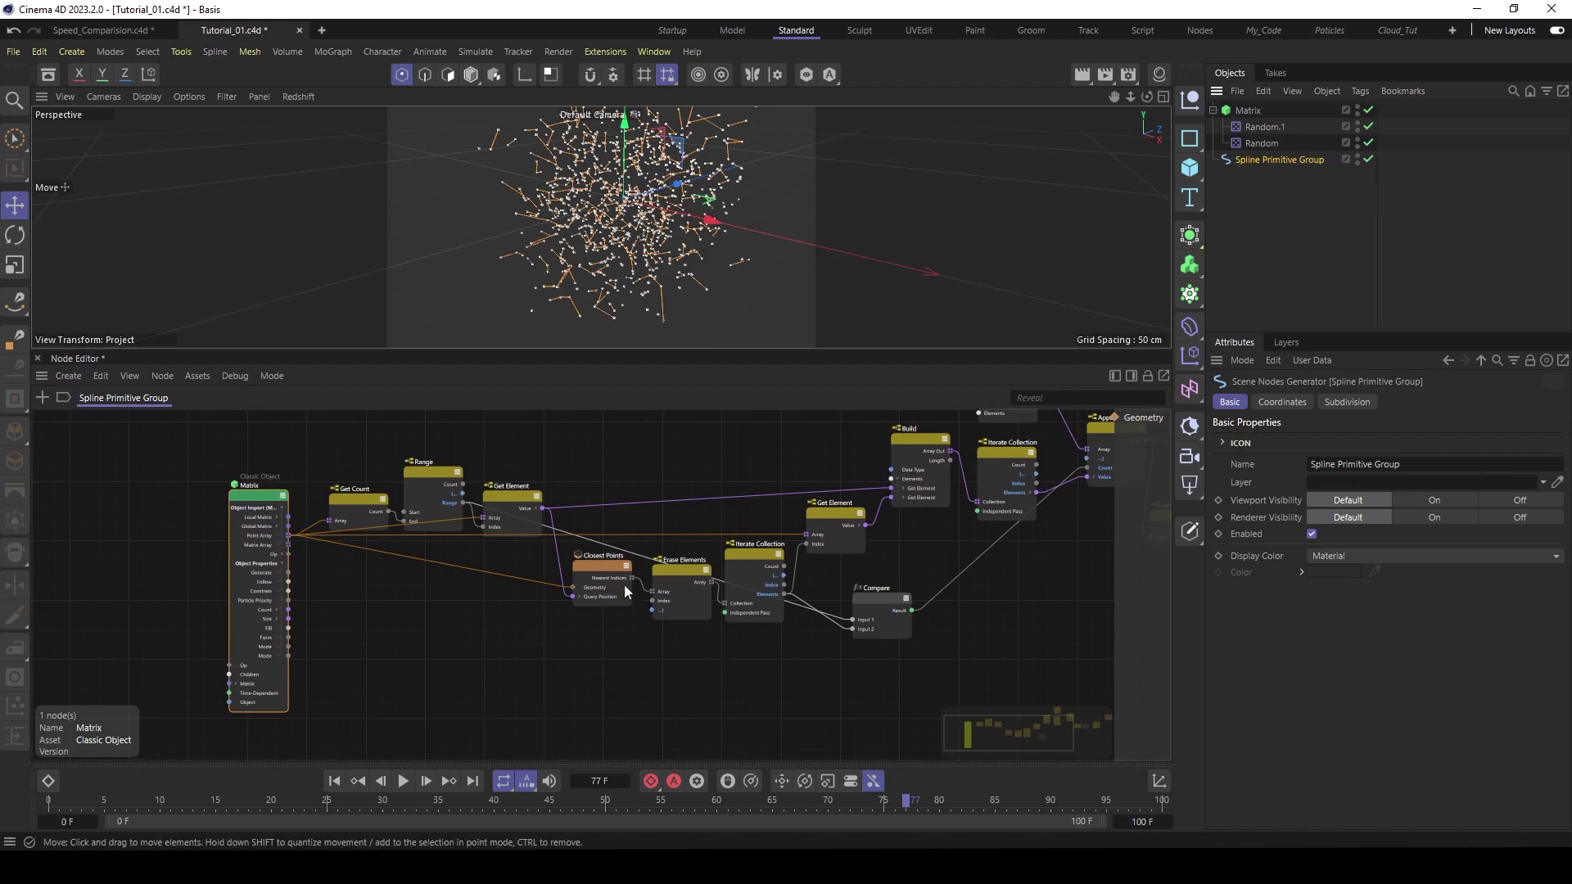
{"action": "scroll", "coordinate": [675, 608], "scroll_direction": "up", "scroll_amount": 5}
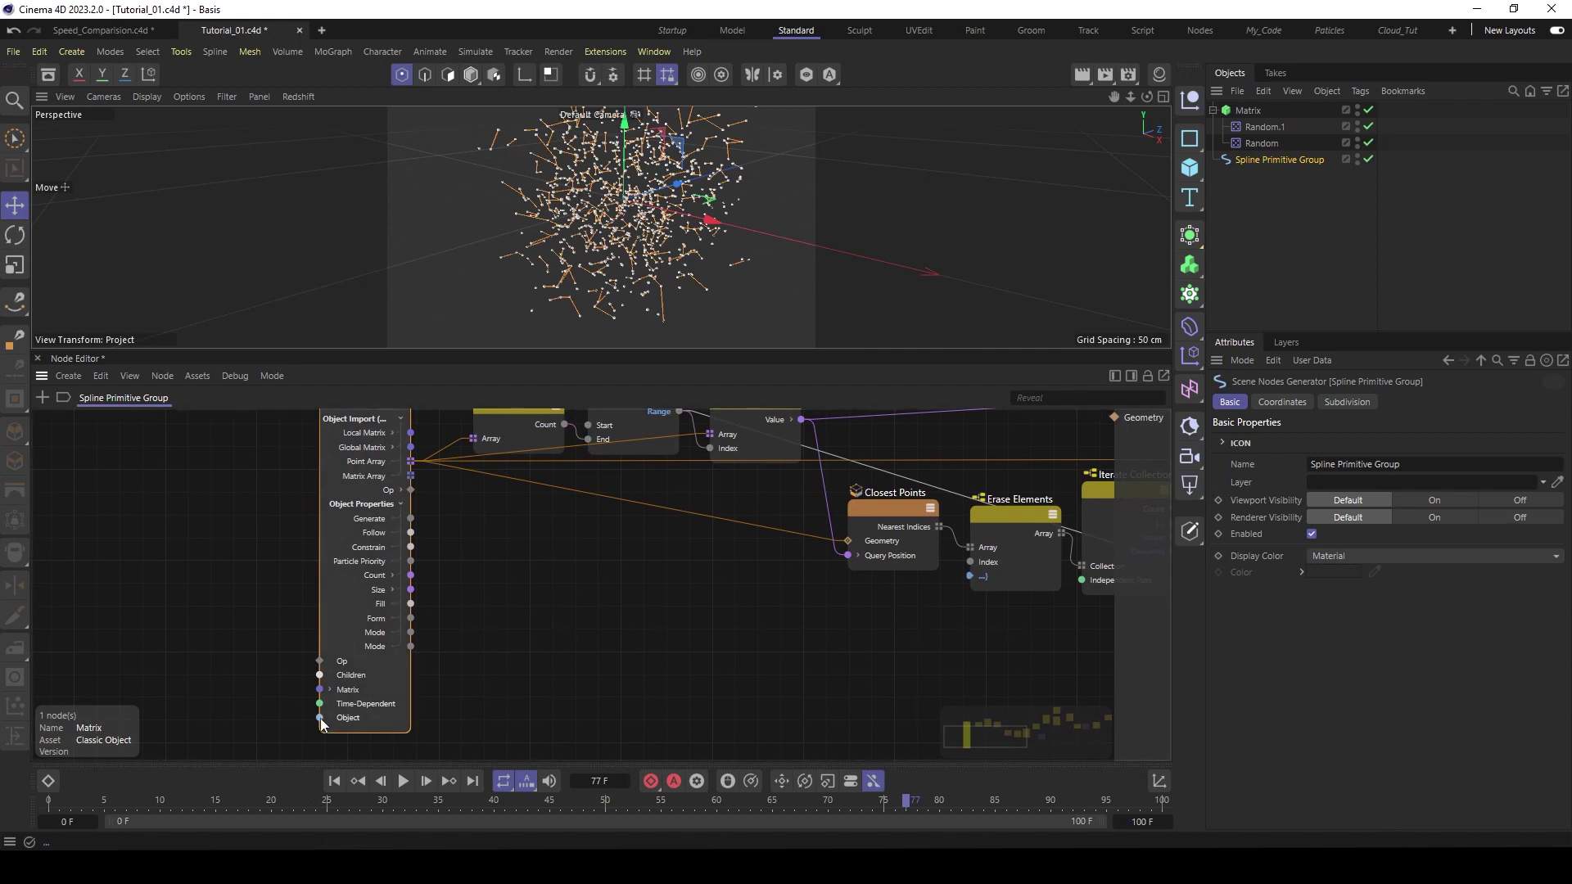
{"action": "right_click_drag", "start_coordinate": [321, 719], "coordinate": [162, 593]}
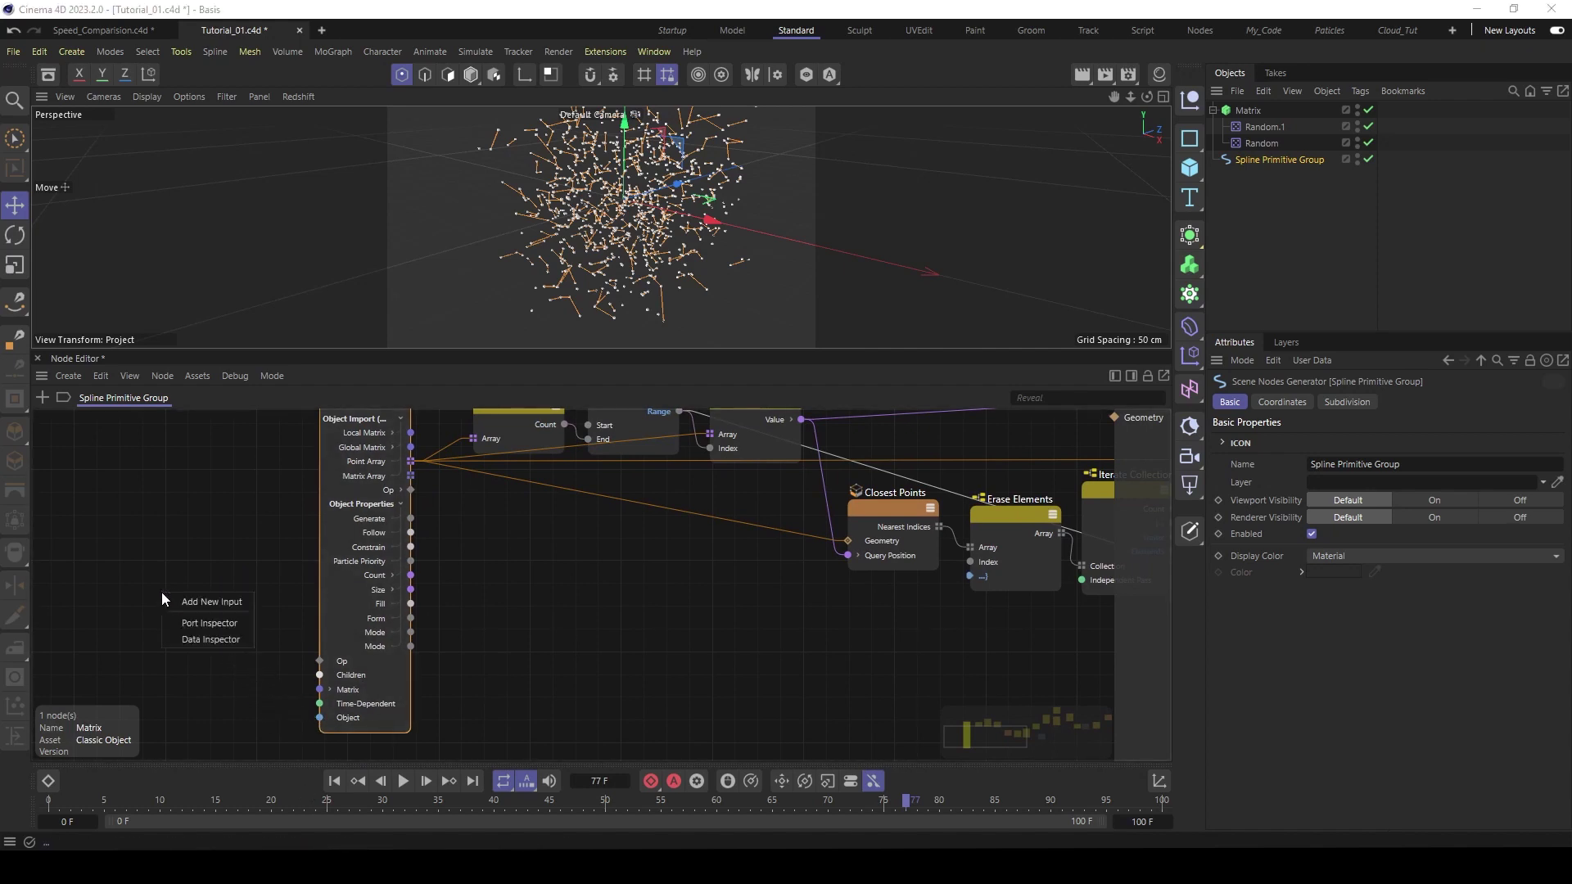
{"action": "left_click", "coordinate": [222, 601]}
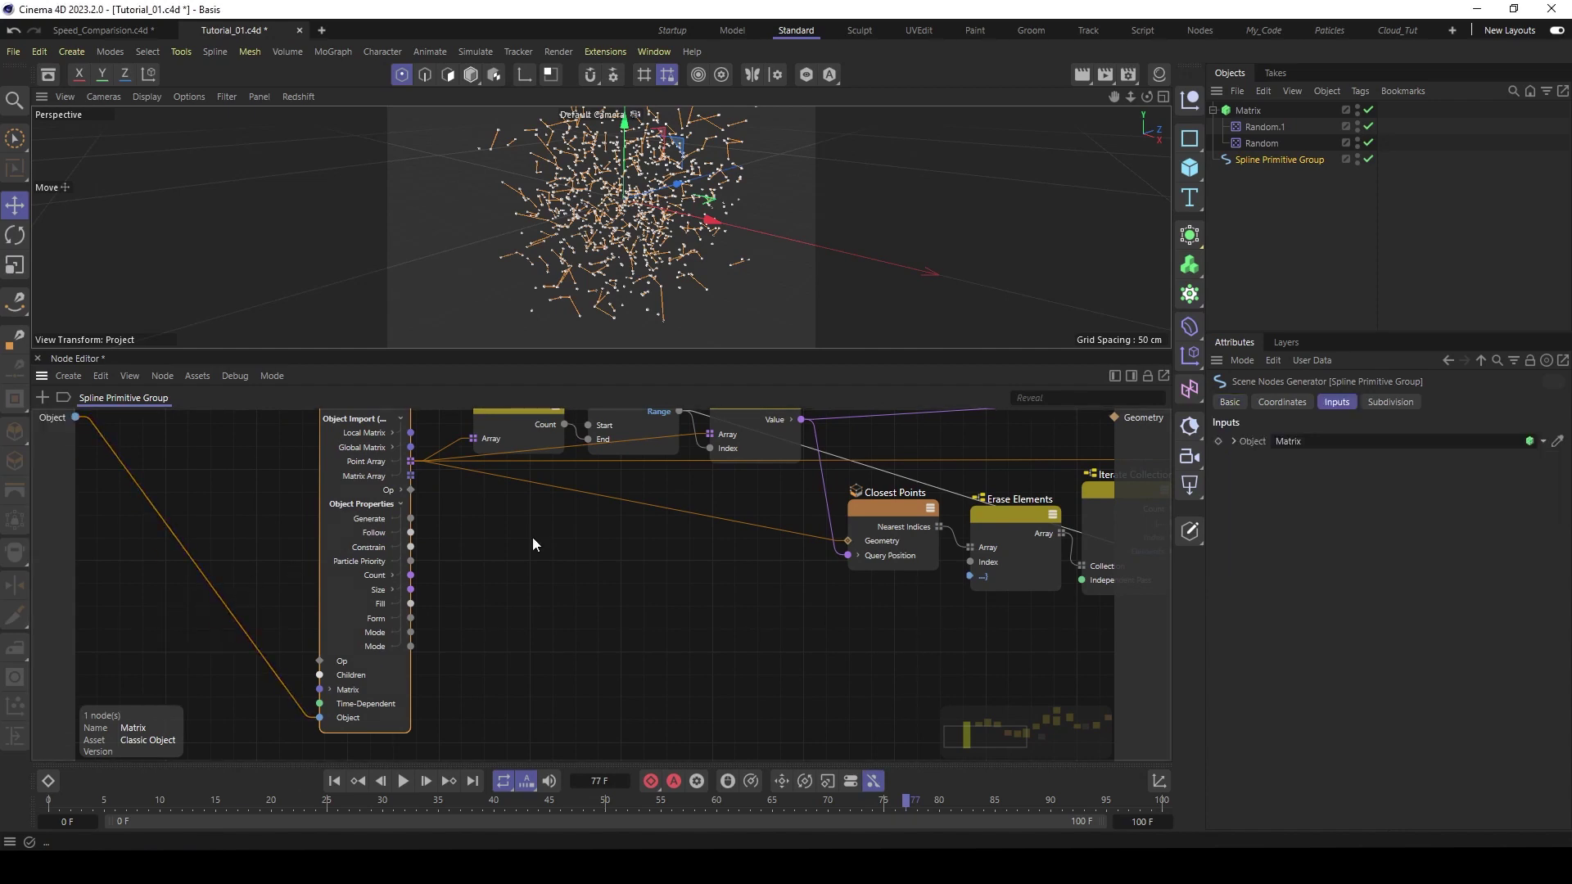
- Expose Closest Points' Maximum Distance and Maximum Neighbors ports as group inputs
{"action": "left_click", "coordinate": [896, 509]}
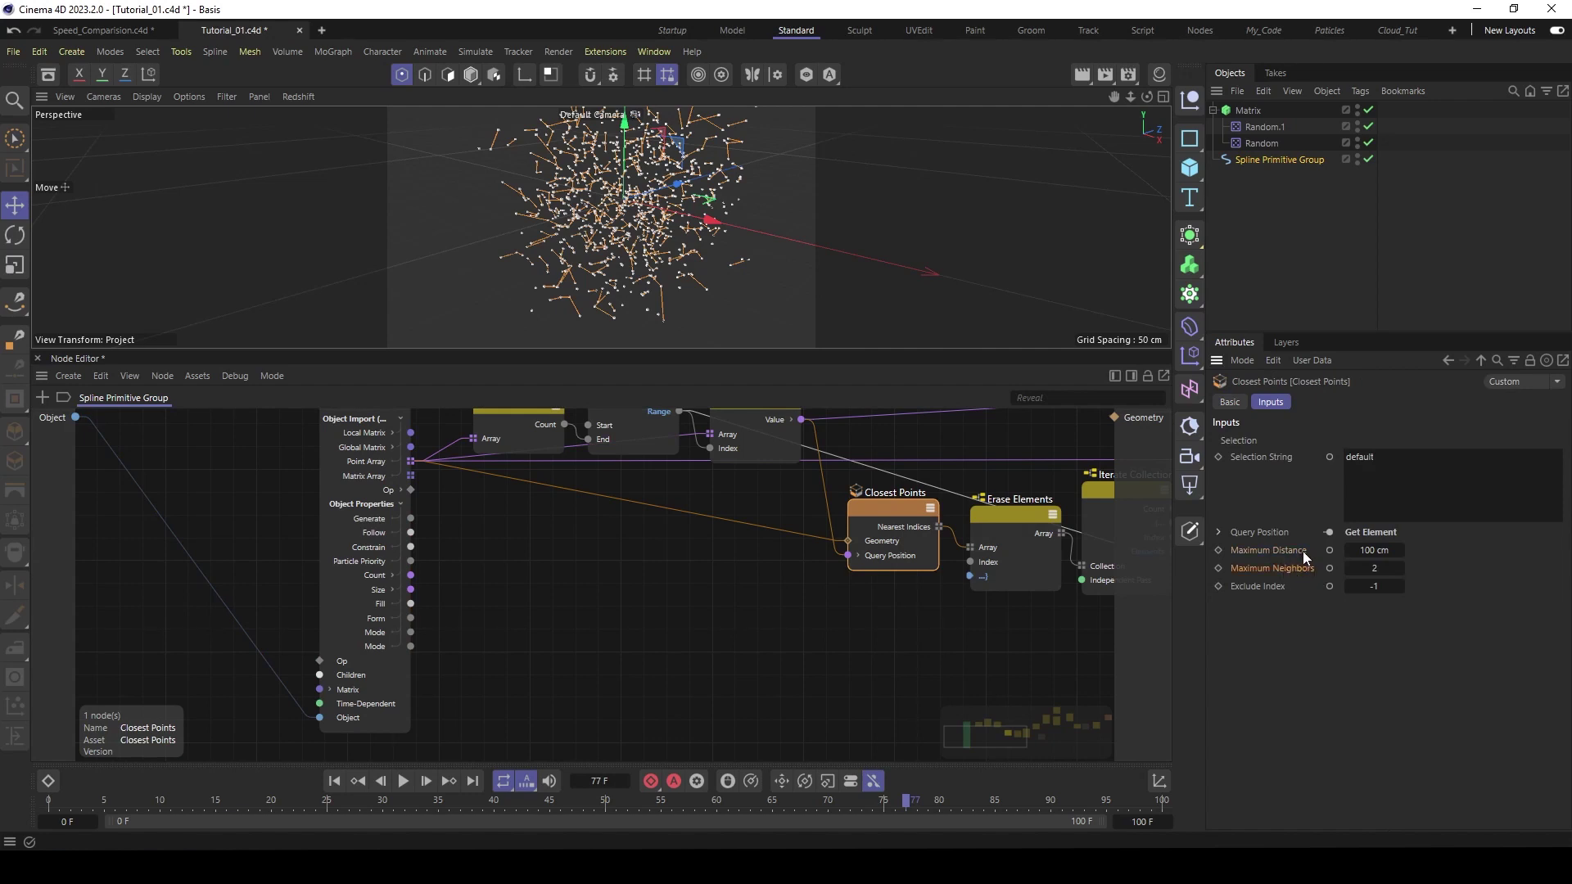
{"action": "right_click", "coordinate": [871, 509]}
{"action": "mouse_move", "coordinate": [921, 549]}
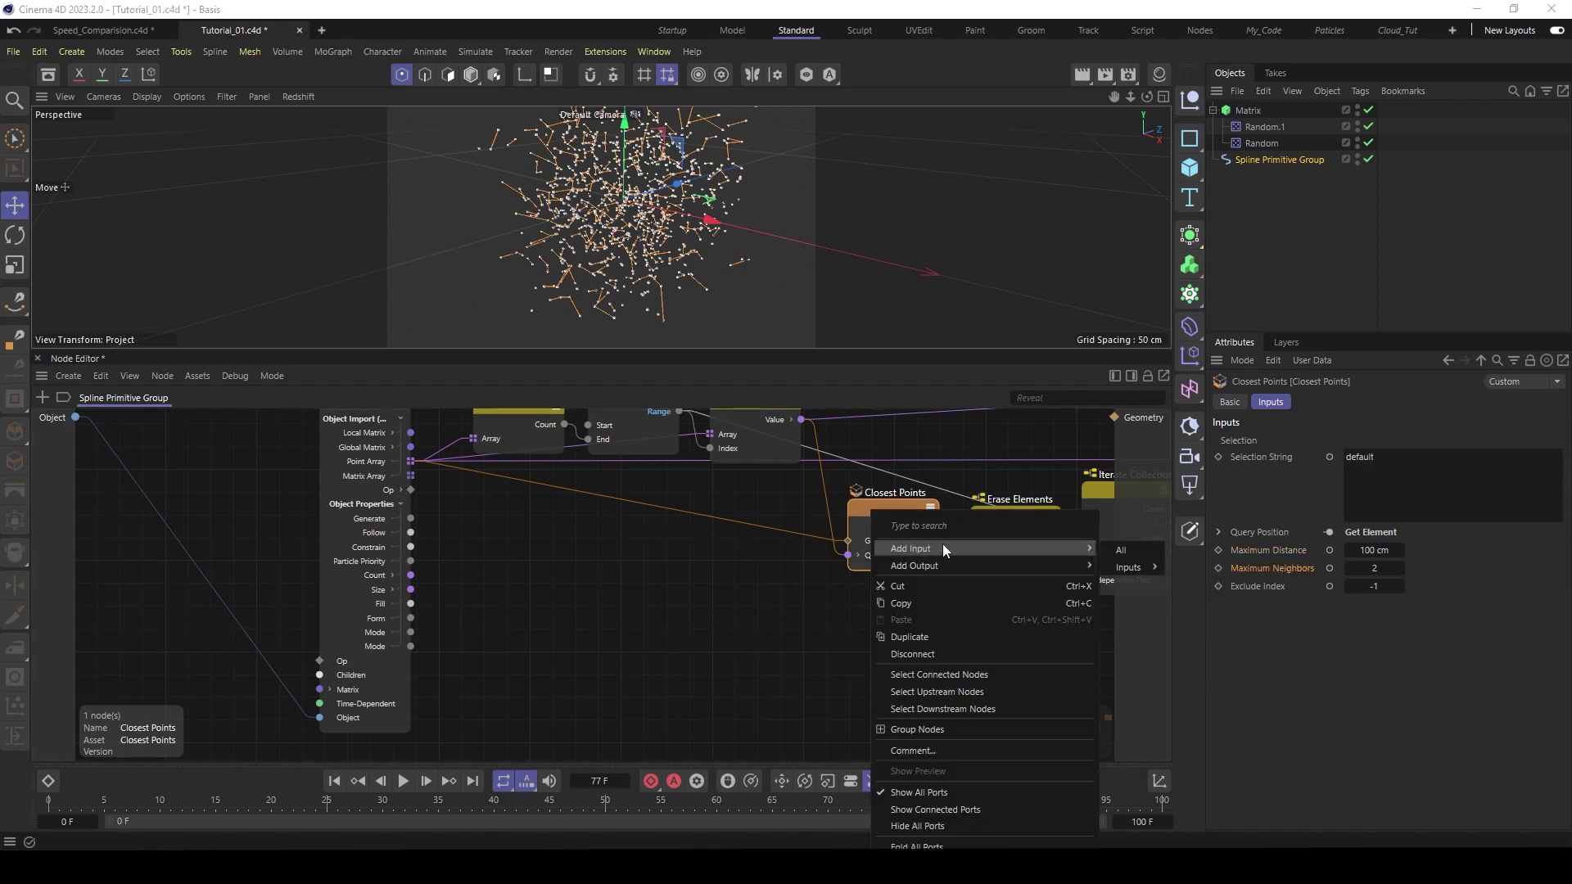
{"action": "left_click", "coordinate": [1137, 547]}
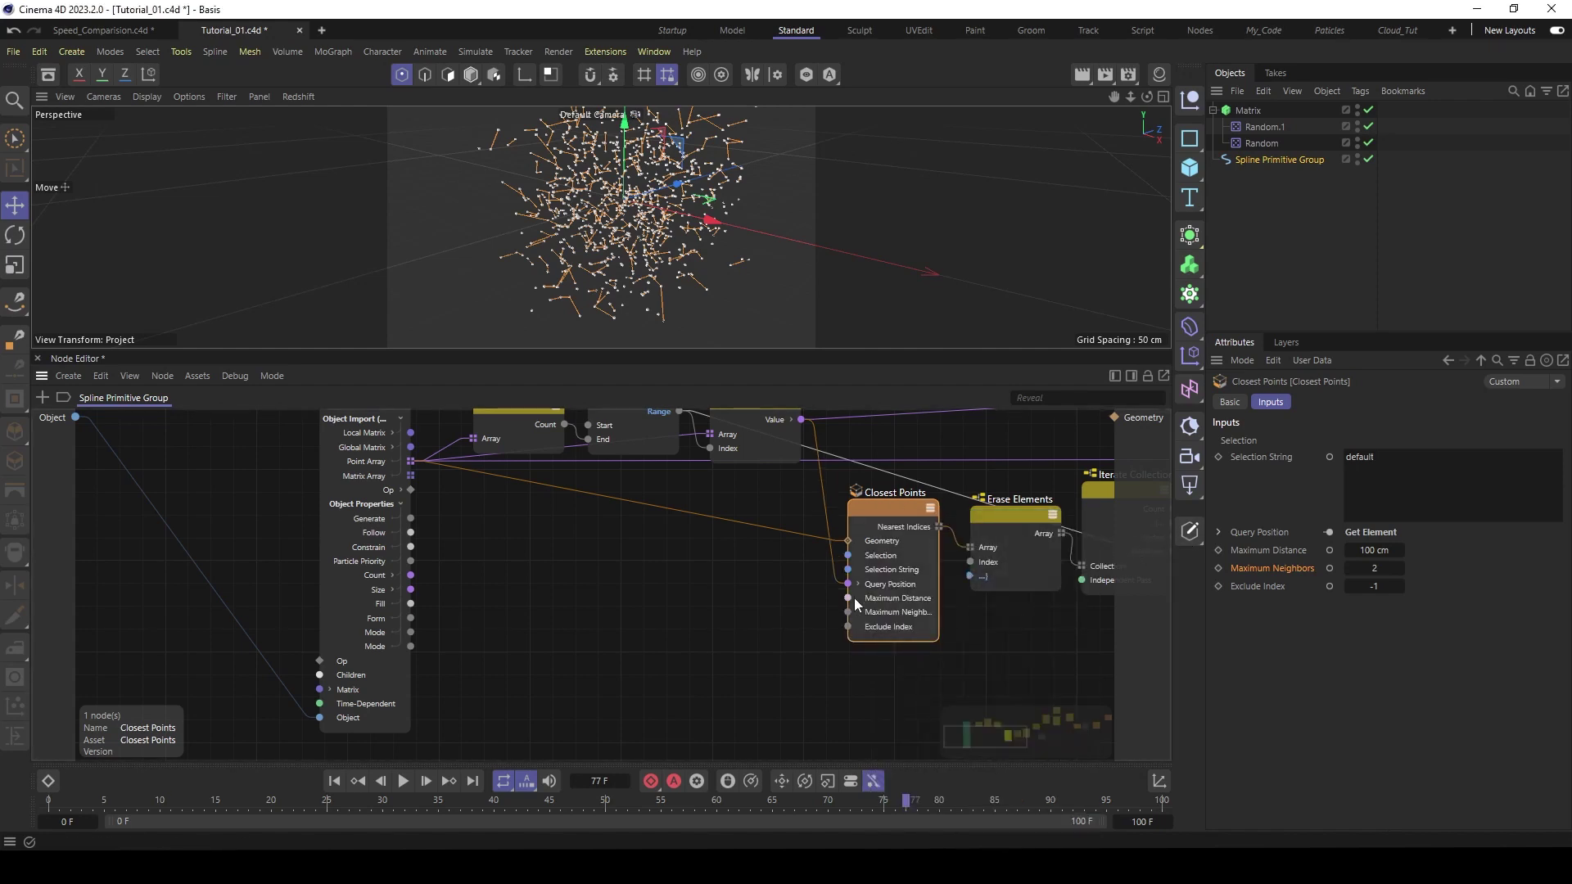
{"action": "right_click", "coordinate": [57, 443]}
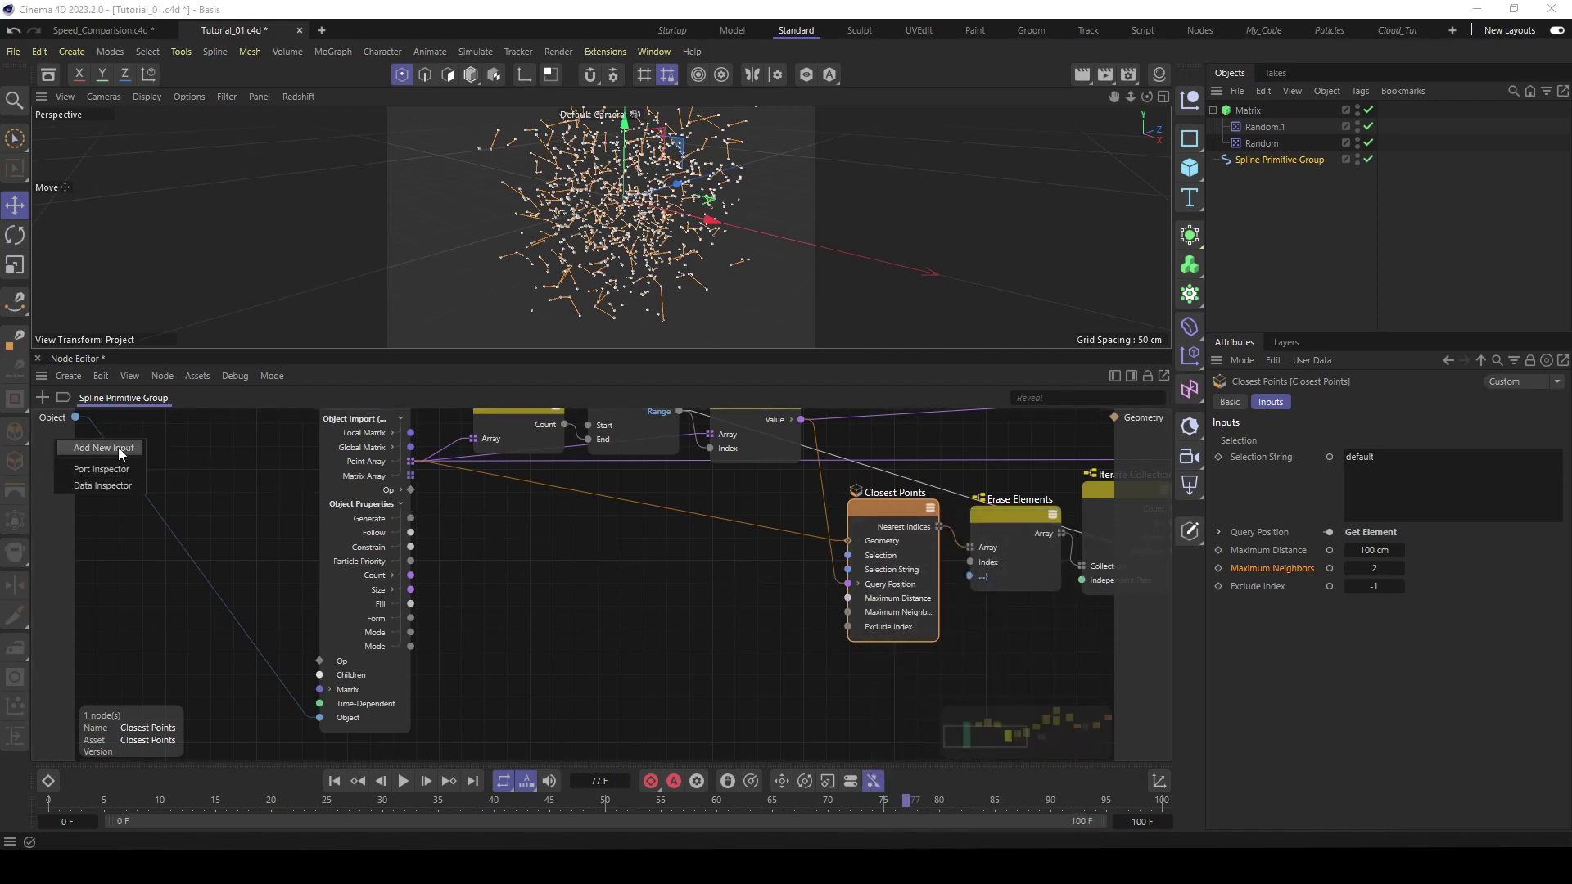
{"action": "left_click", "coordinate": [104, 449]}
{"action": "left_click", "coordinate": [849, 598]}
{"action": "left_click_drag", "start_coordinate": [849, 612], "coordinate": [75, 460]}
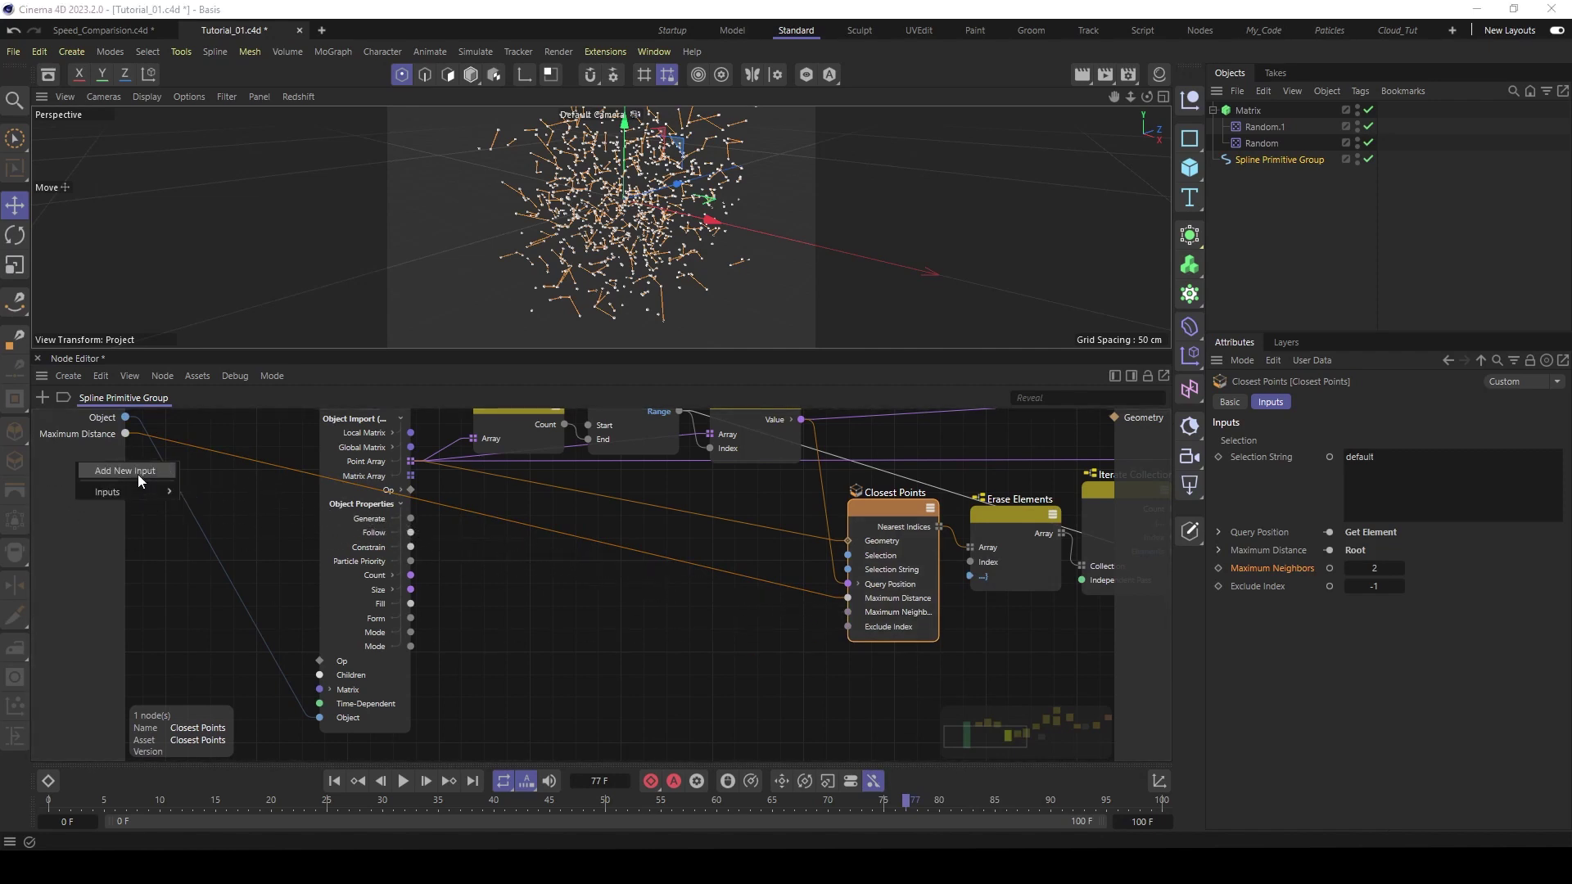
{"action": "left_click", "coordinate": [136, 472]}
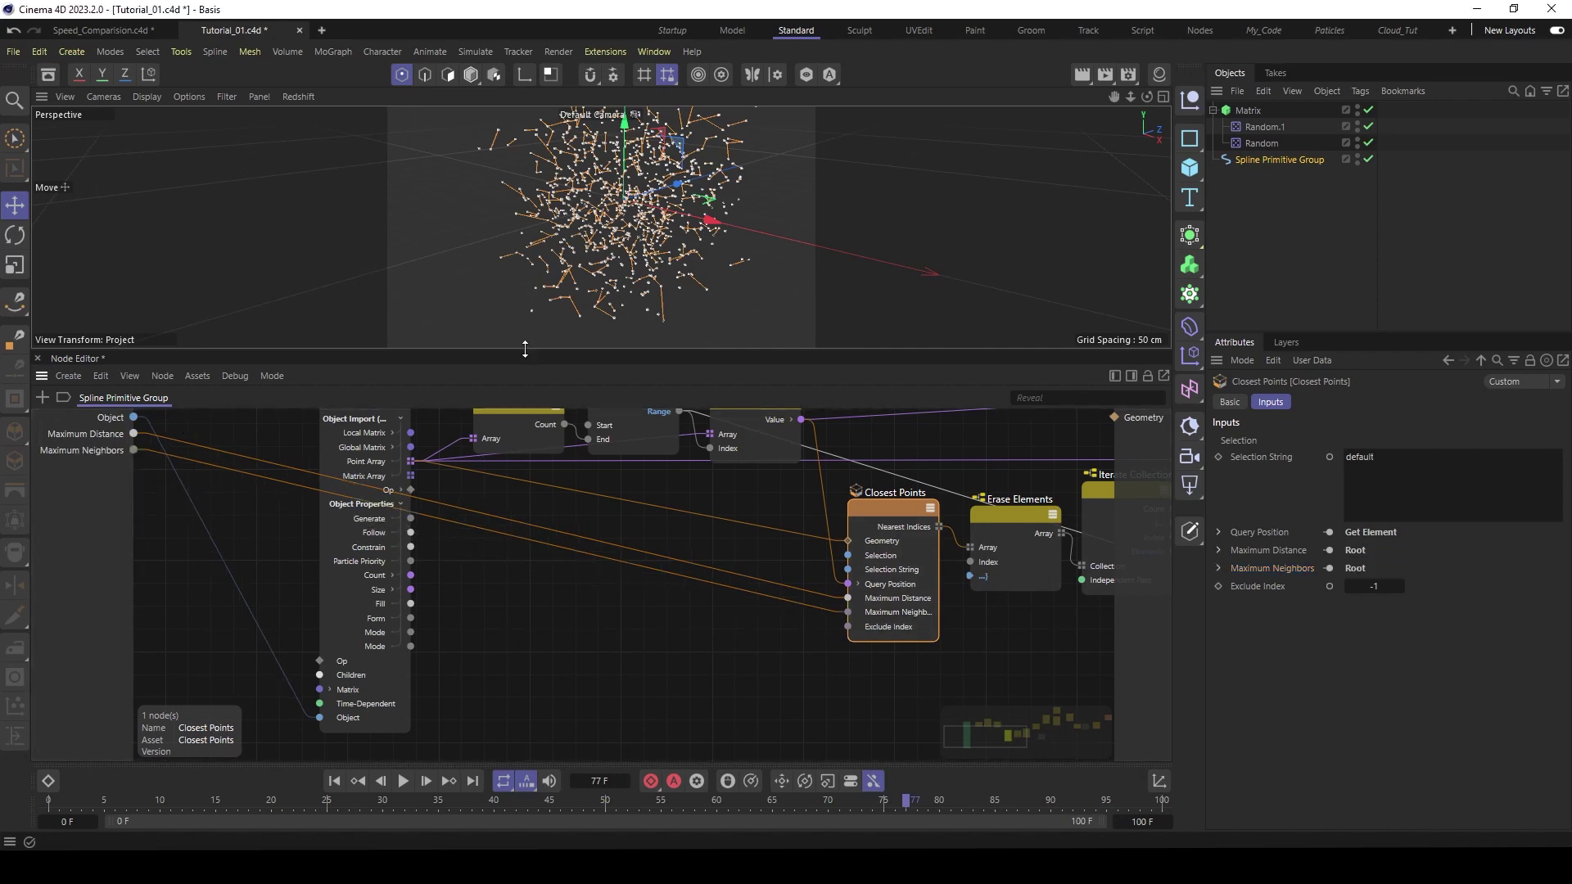
{"action": "left_click_drag", "start_coordinate": [524, 351], "coordinate": [513, 504]}
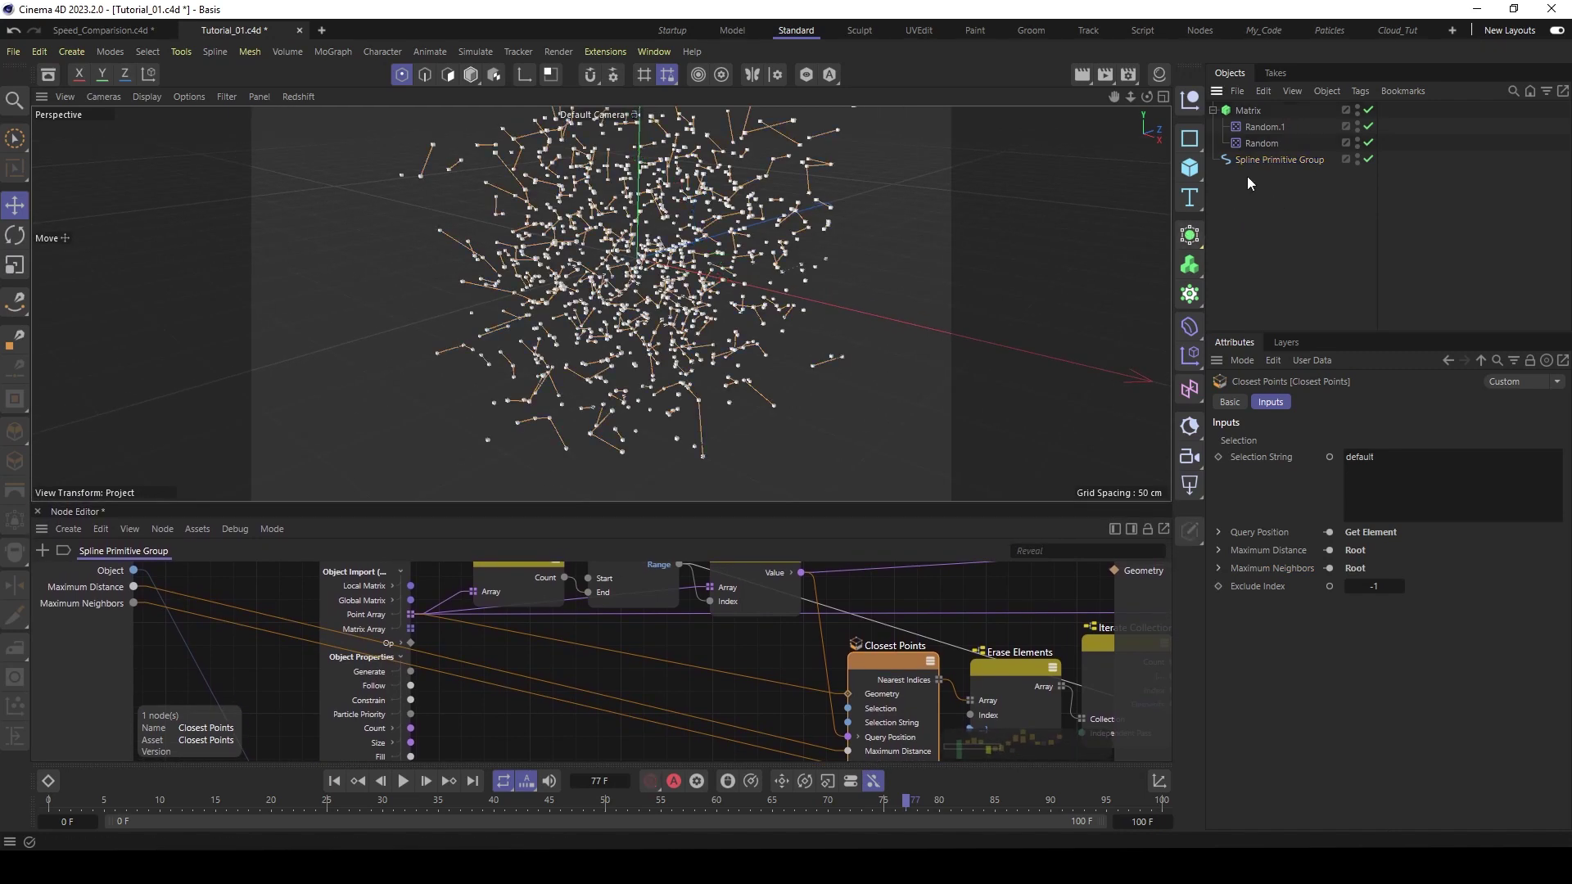
- Set Maximum Distance to 127 cm and the Matrix count to 20, 20, 20
{"action": "left_click", "coordinate": [1231, 161]}
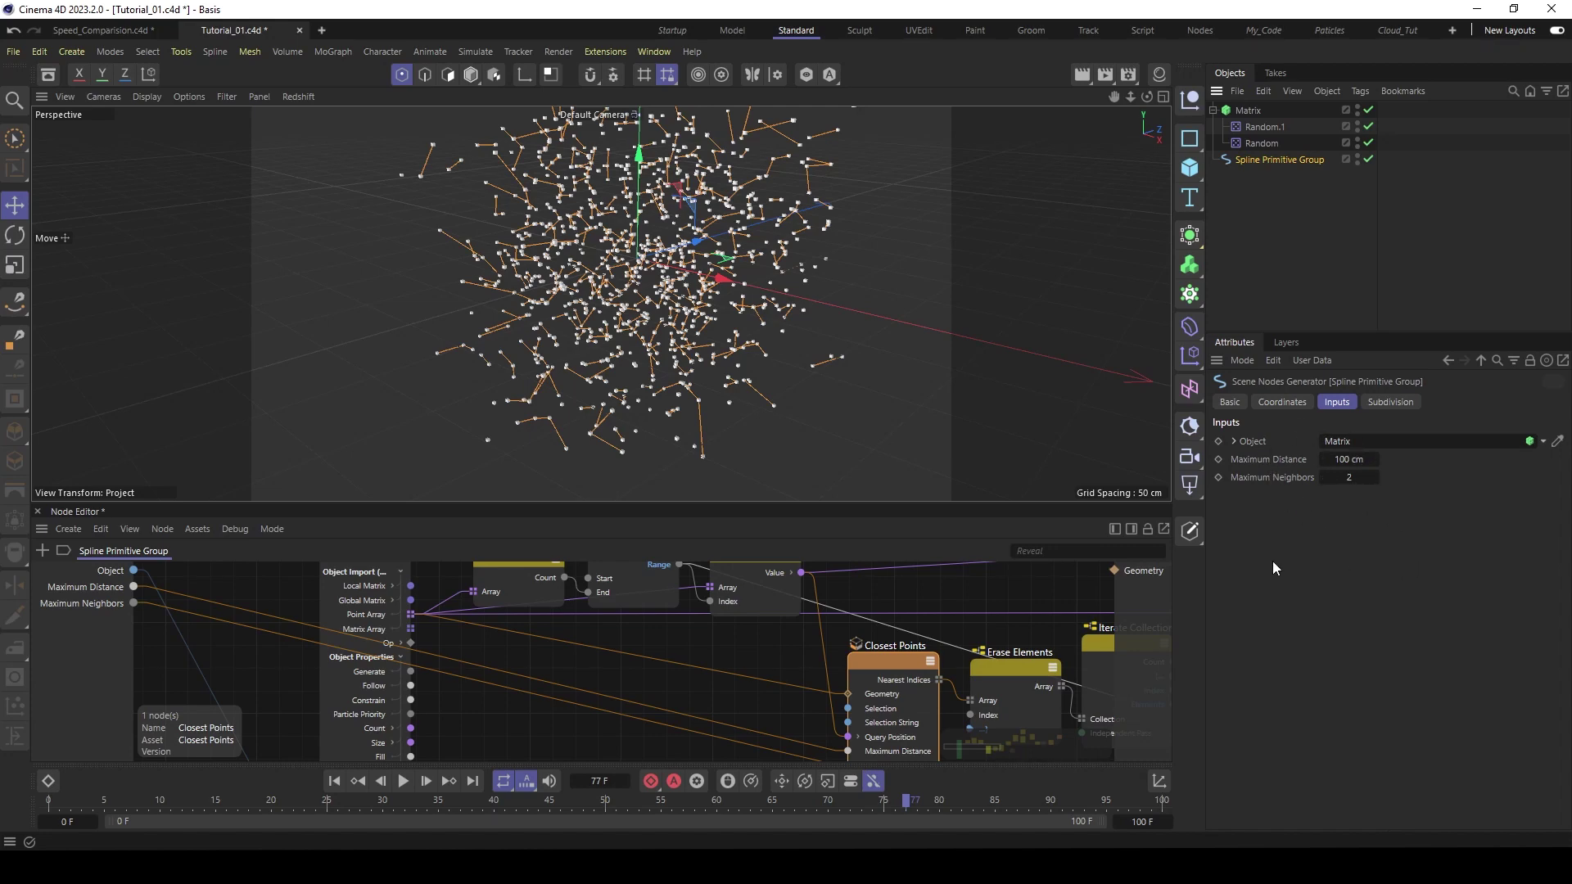
{"action": "mouse_move", "coordinate": [1347, 459]}
{"action": "left_mouse_down"}
{"action": "mouse_move", "coordinate": [1366, 478]}
{"action": "mouse_move", "coordinate": [1348, 459]}
{"action": "left_mouse_up"}
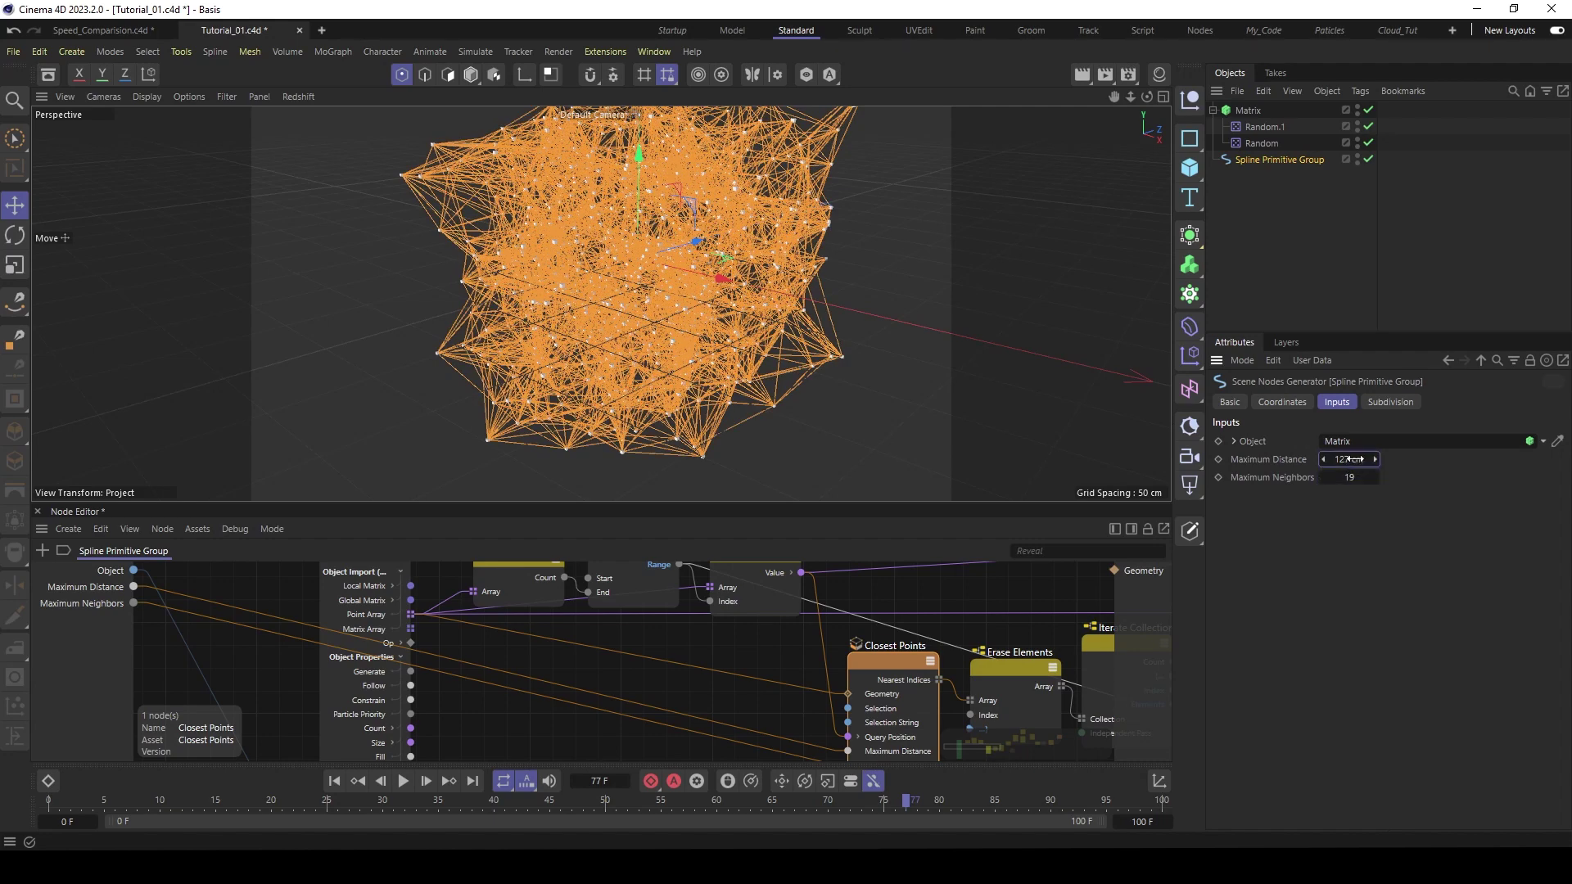
{"action": "left_click", "coordinate": [1248, 110]}
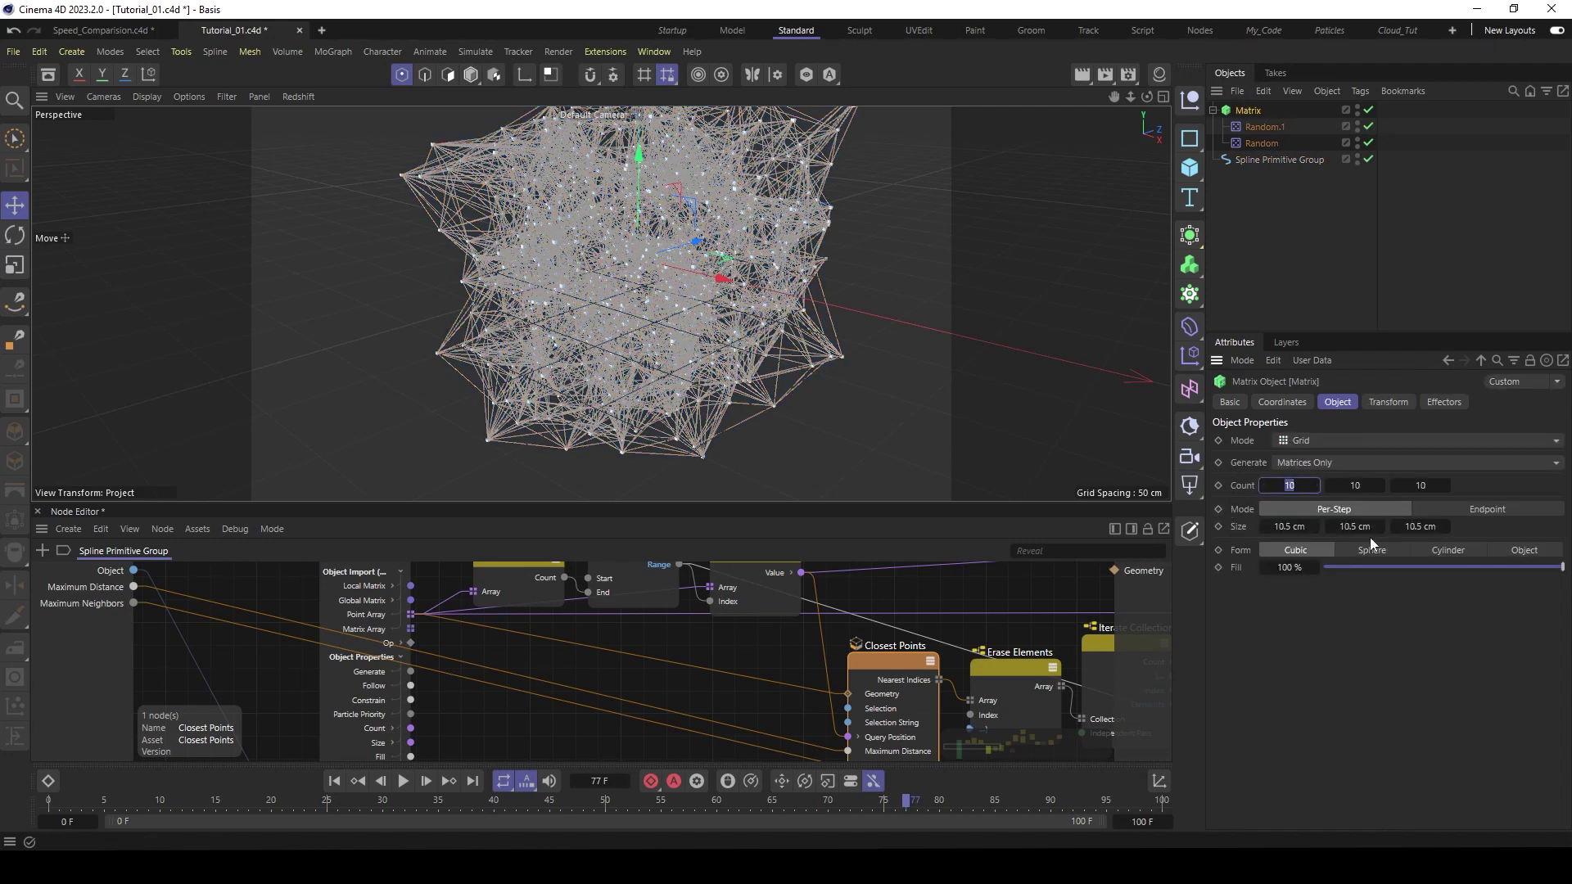
{"action": "type", "text": "20"}
{"action": "key", "text": "Tab"}
{"action": "type", "text": "20"}
{"action": "key", "text": "Tab"}
{"action": "type", "text": "20"}
{"action": "key", "text": "Return"}
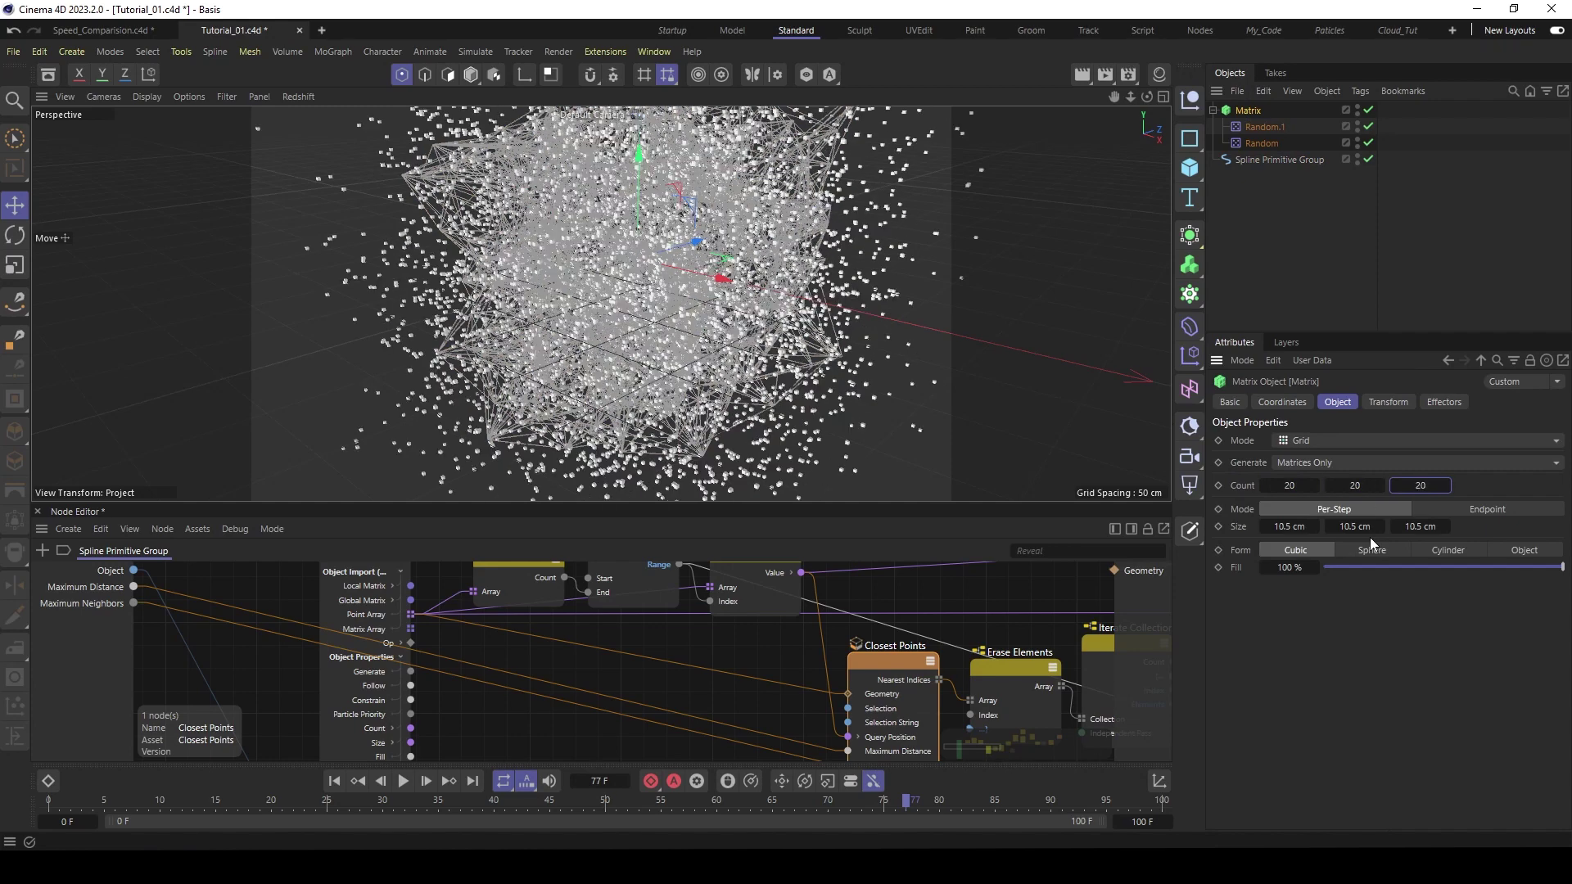
- Raise the group's Maximum Neighbors to 20 and orbit around the denser plexus
{"action": "left_click", "coordinate": [1257, 160]}
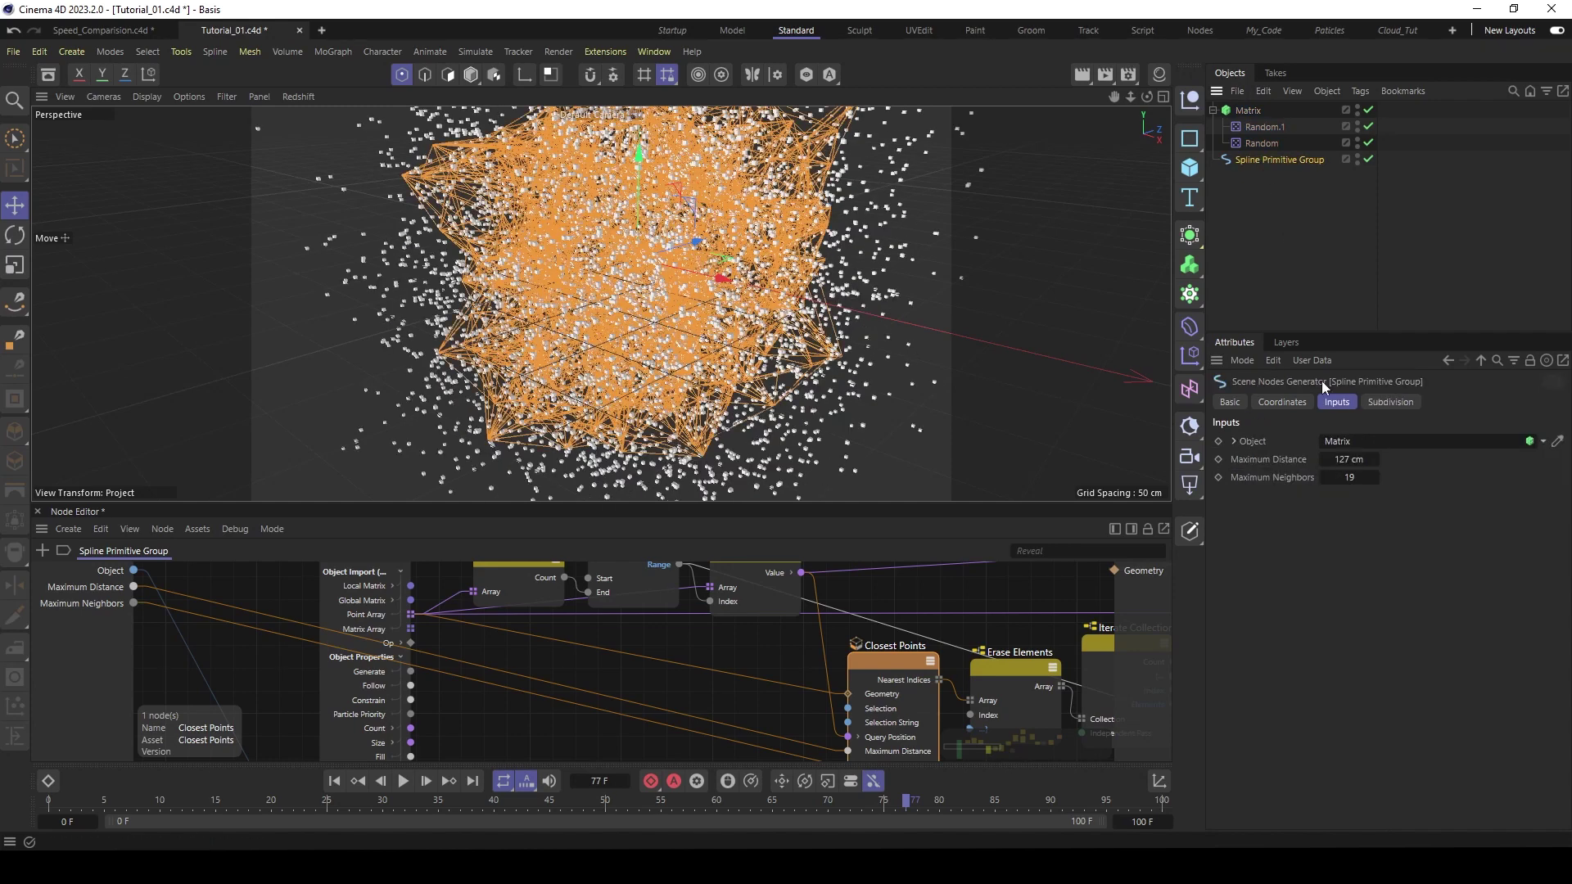
{"action": "left_click", "coordinate": [1376, 477]}
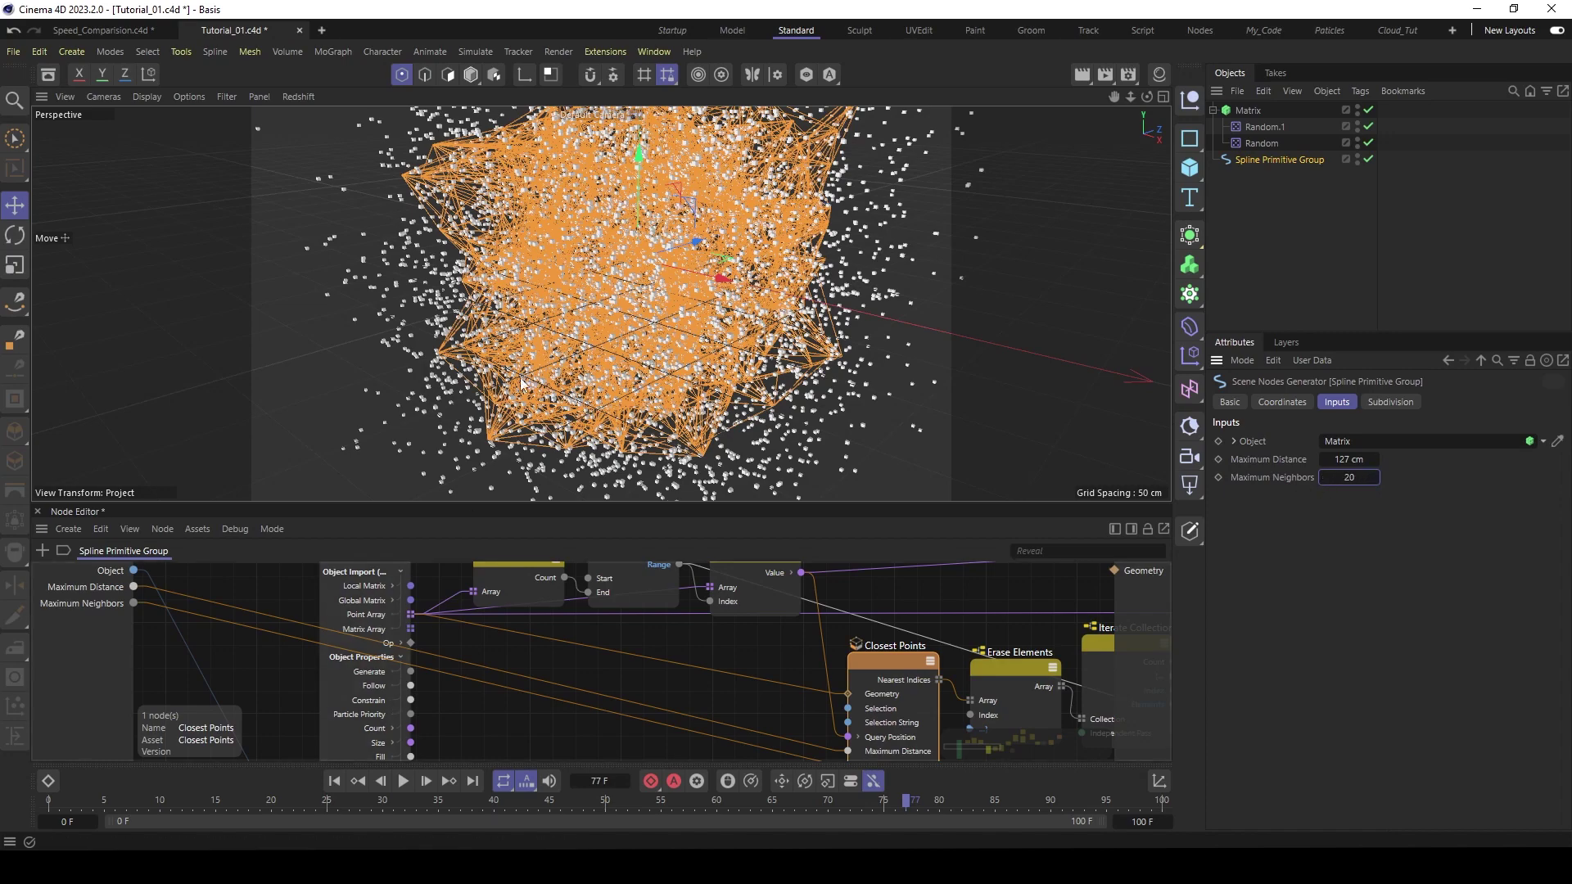
{"action": "left_click_drag", "start_coordinate": [721, 311], "coordinate": [624, 317], "text": "alt"}
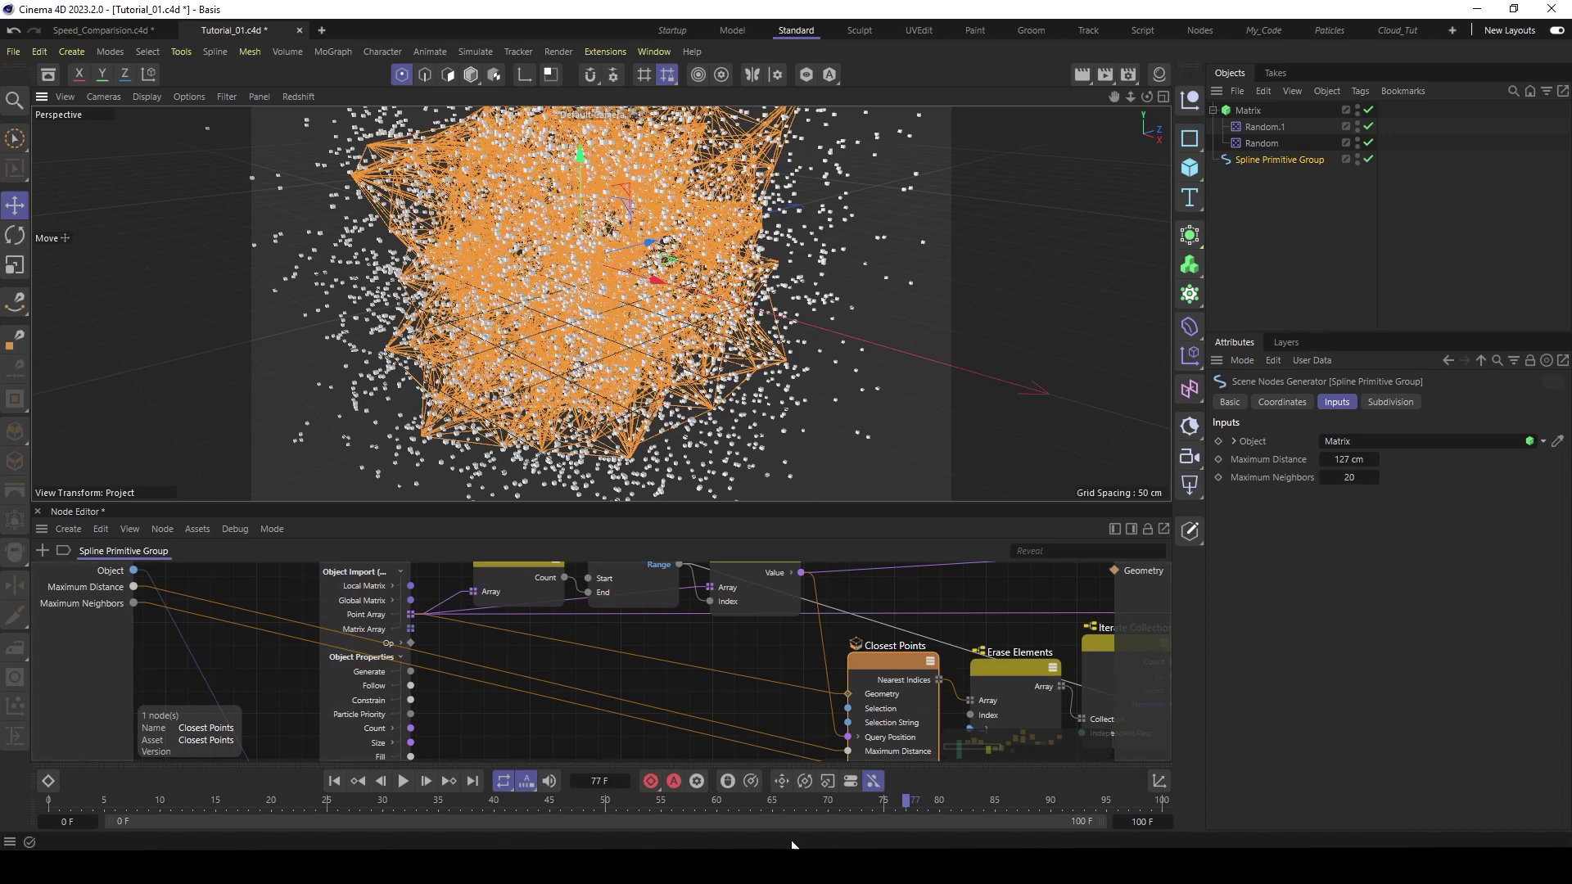
- Return the timeline to frame 0
{"action": "left_click", "coordinate": [335, 781]}
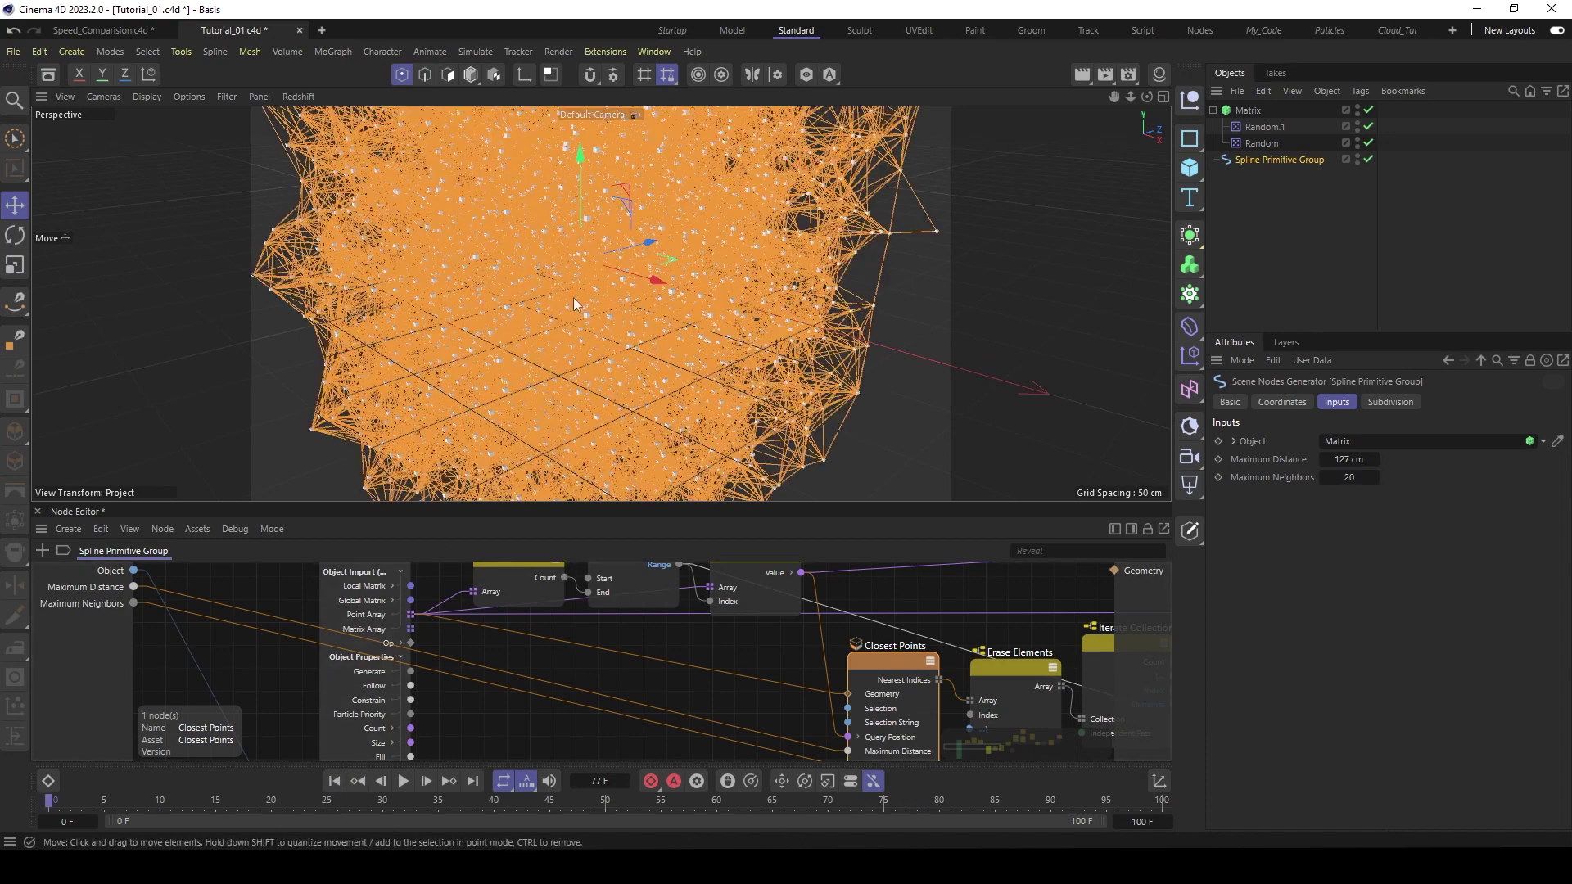